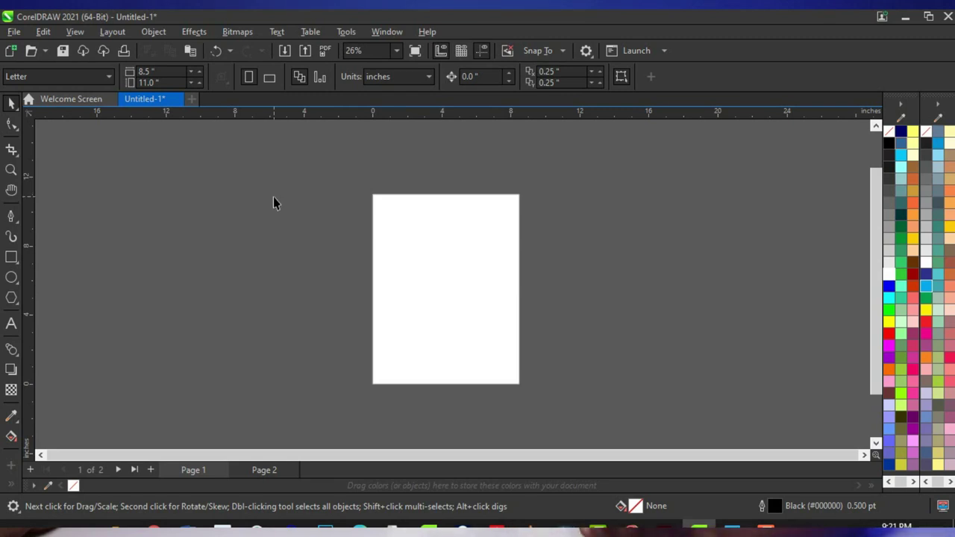
Set the page size to 5 by 5 inches with inches as the drawing units
double_click(172, 70)
type("5")
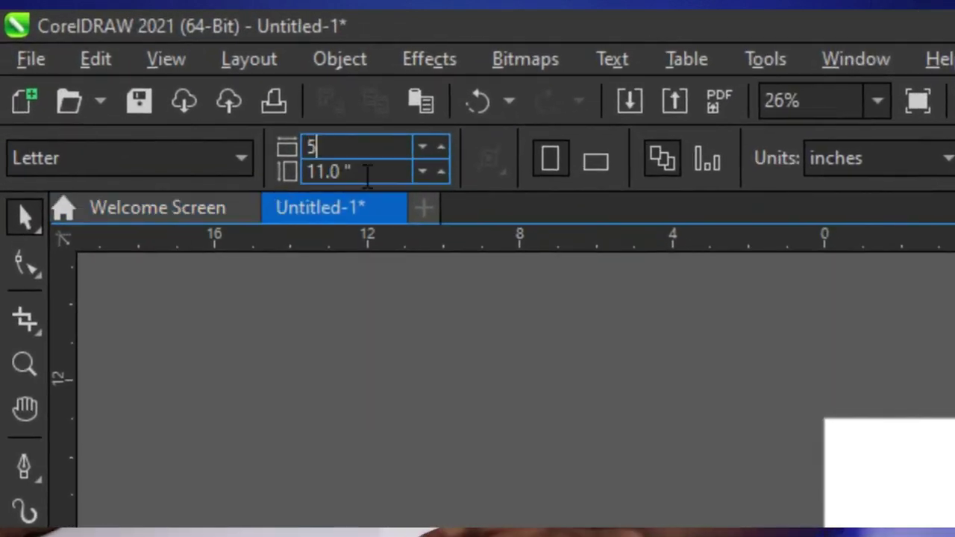
double_click(367, 174)
type("5")
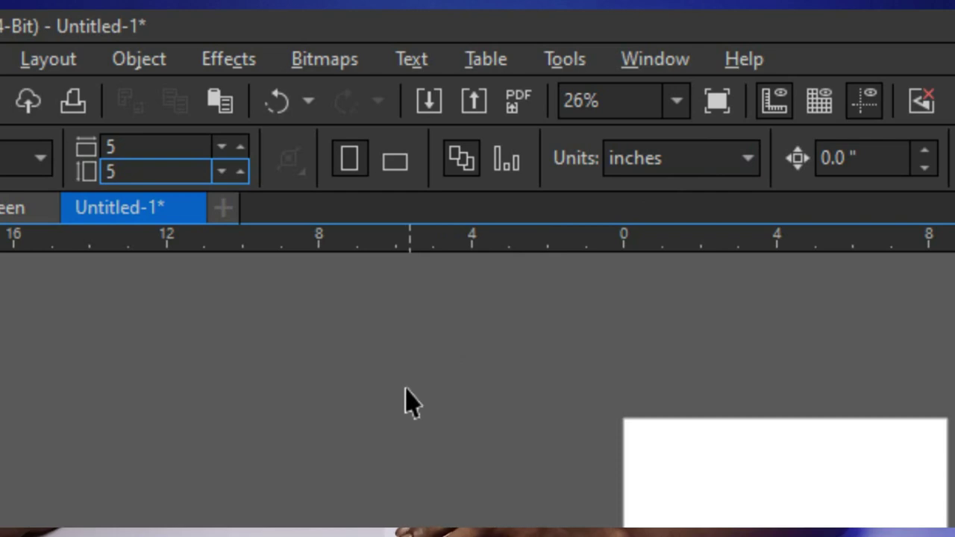
key("Return")
scroll(795, 373, "up", 1)
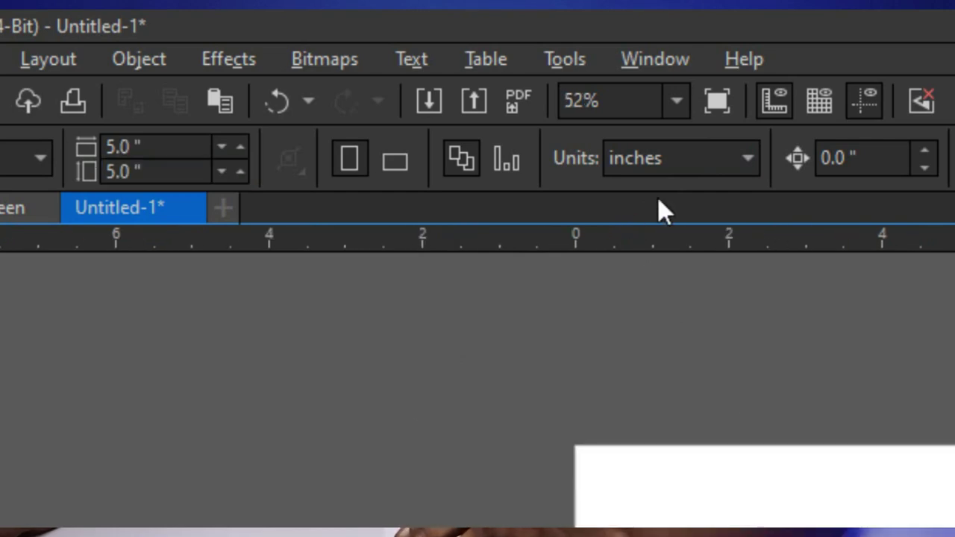
left_click(678, 153)
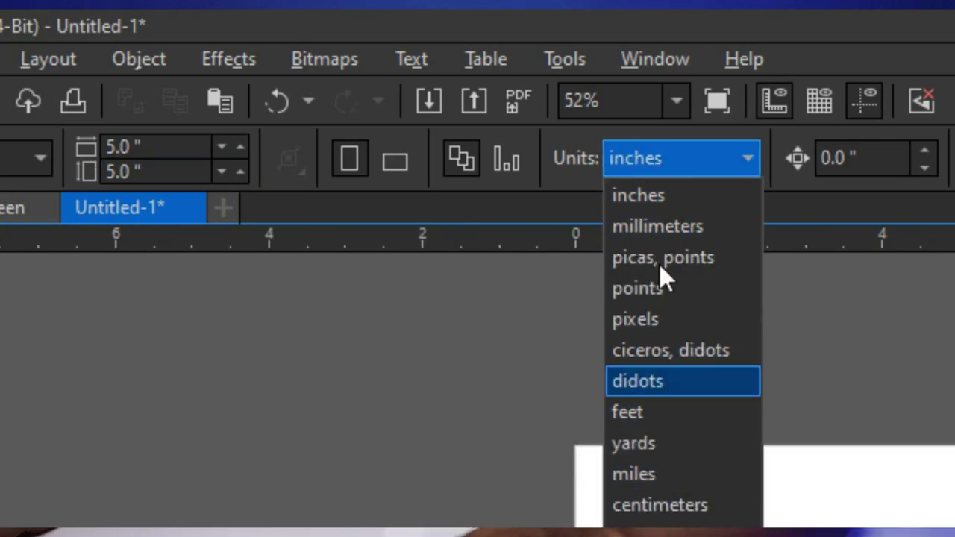
left_click(651, 193)
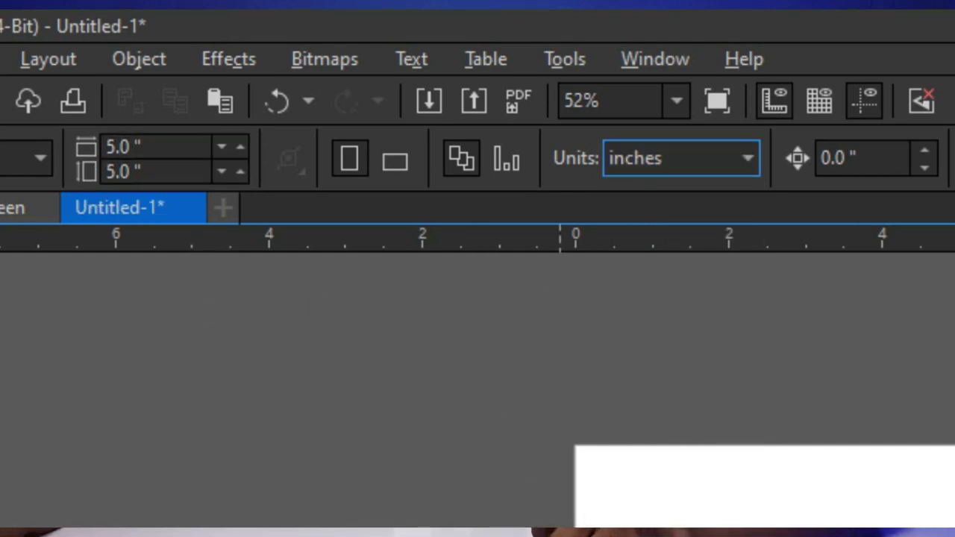
Draw a rectangle about 5.43 by 5.33 inches around the page, slightly overlapping its edges
scroll(479, 329, "up", 1)
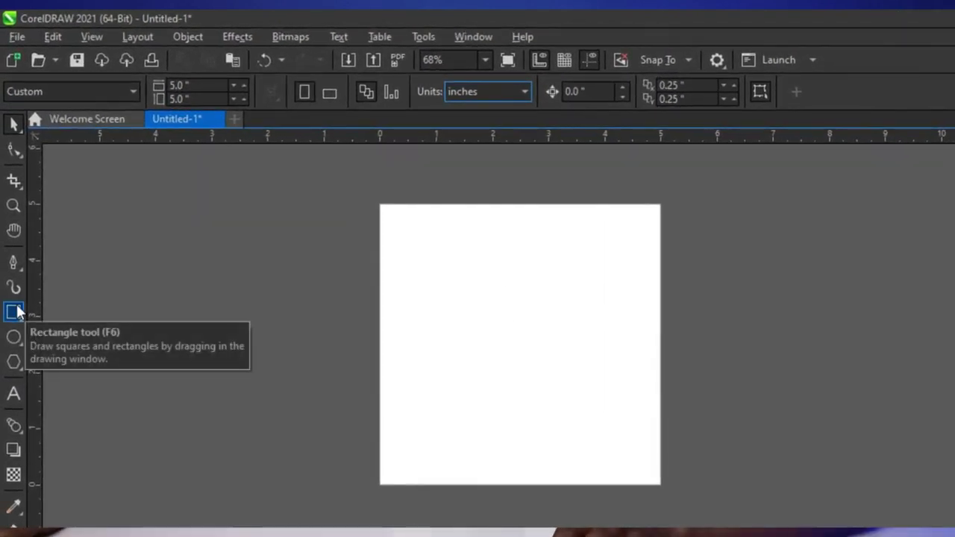
left_click(14, 312)
left_click_drag(367, 197, 561, 432)
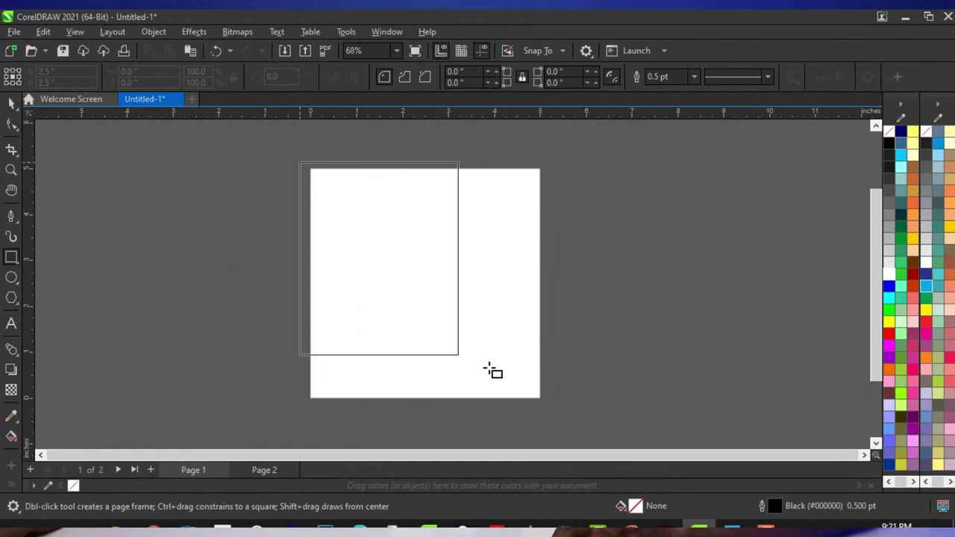
left_click_drag(493, 371, 550, 407)
Set the rectangle's width and height to 5 inches each
left_click_drag(156, 71, 34, 75)
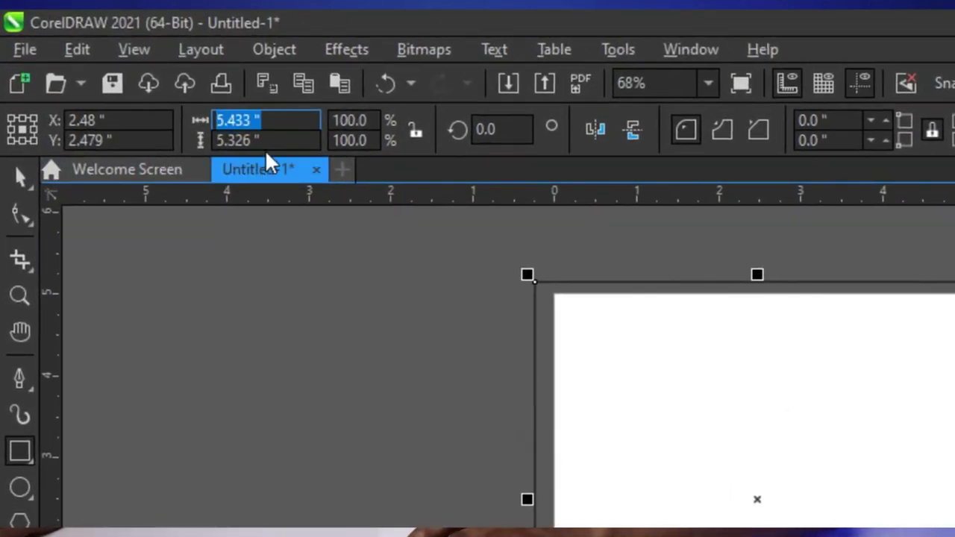
type("5")
key("Tab")
type("5")
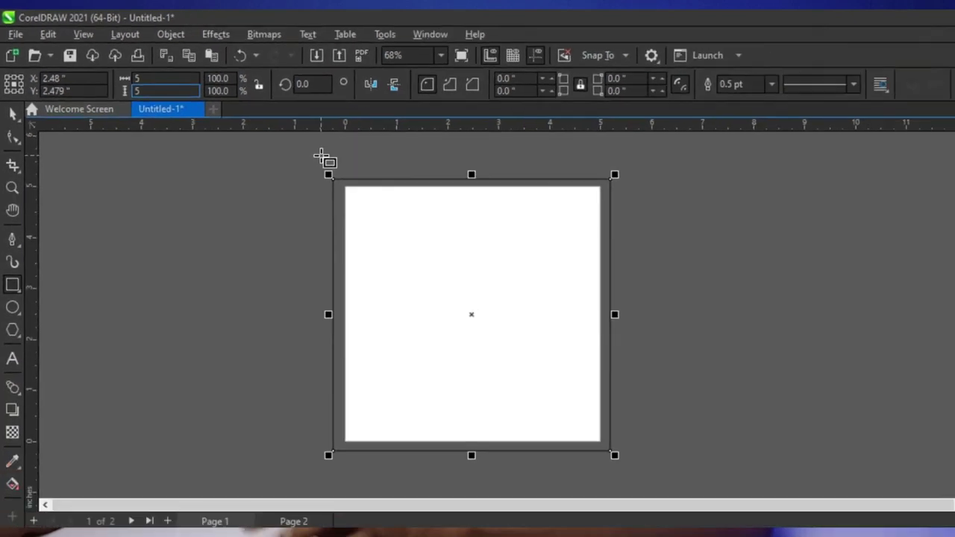
key("Return")
Centre the 5-inch square on the page
left_click(12, 112)
scroll(536, 216, "up", 2)
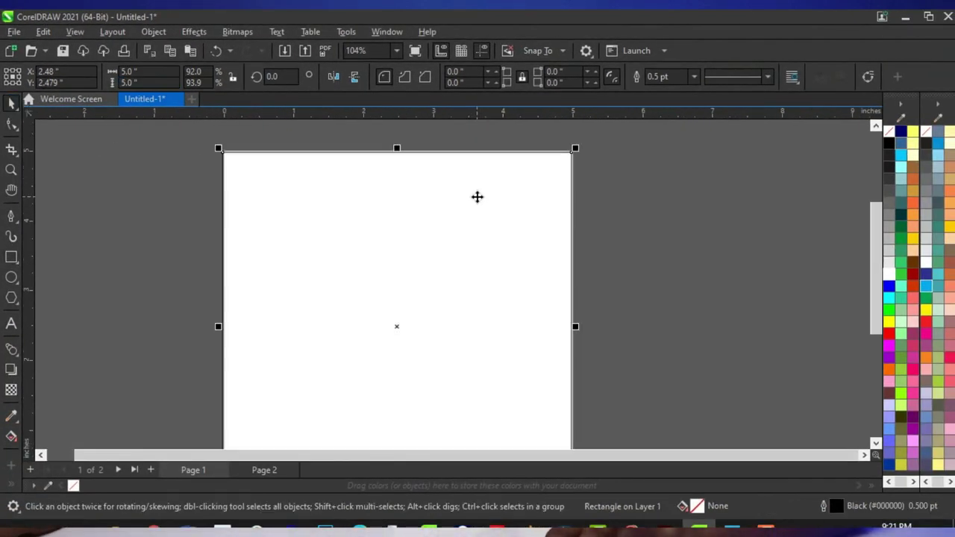
scroll(379, 204, "down", 2)
key("p")
scroll(311, 183, "up", 3)
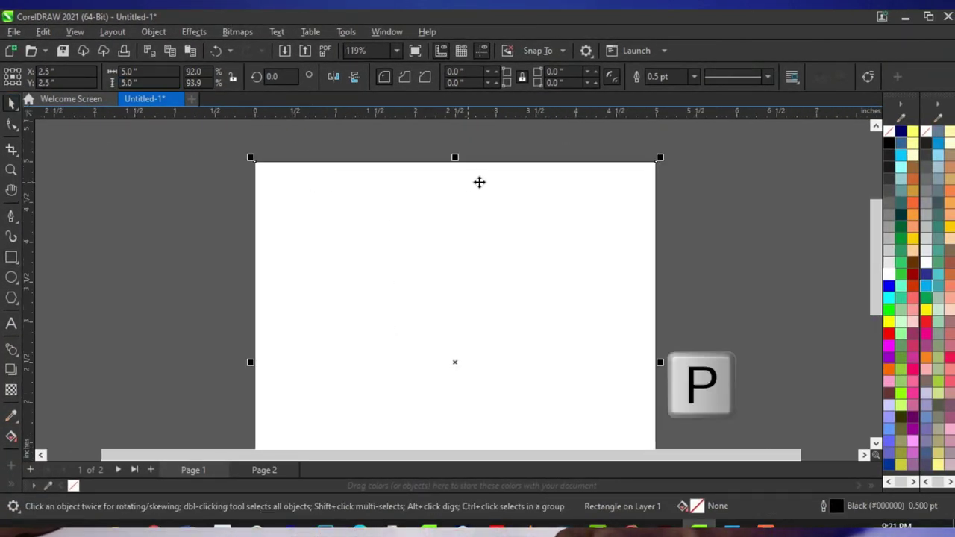
scroll(371, 216, "down", 3)
scroll(467, 270, "up", 2)
scroll(503, 286, "down", 2)
scroll(360, 352, "up", 1)
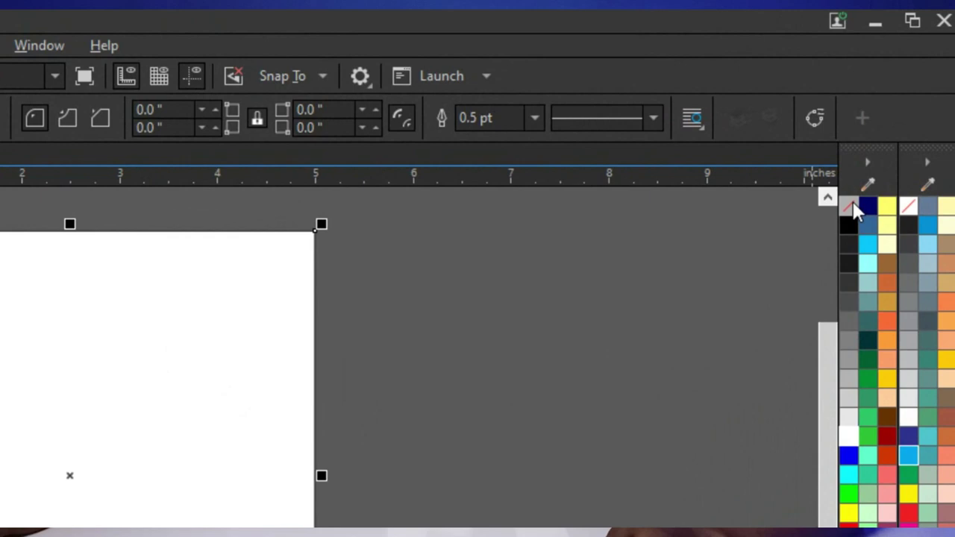
Remove the square's outline and fill it with black
right_click(895, 132)
left_click(835, 219)
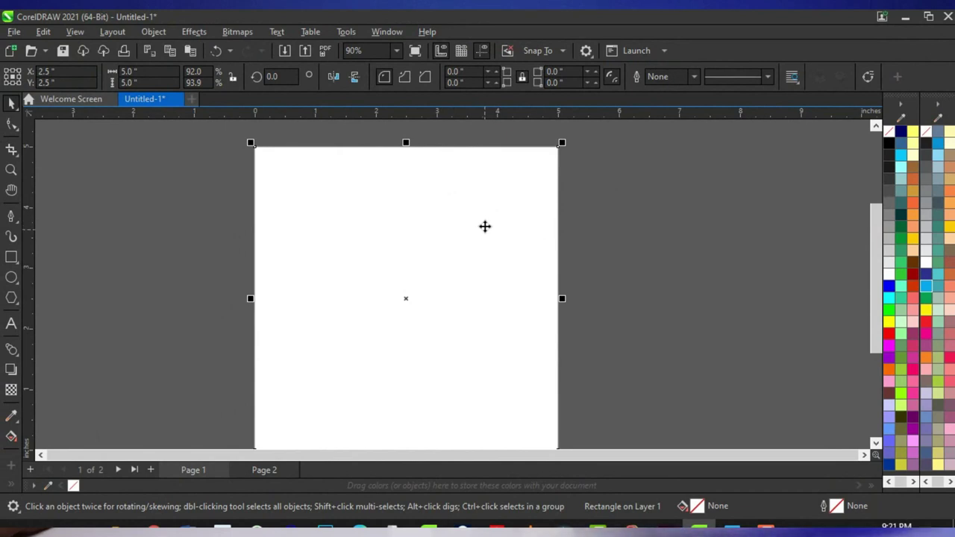
scroll(488, 217, "down", 2)
scroll(477, 219, "up", 1)
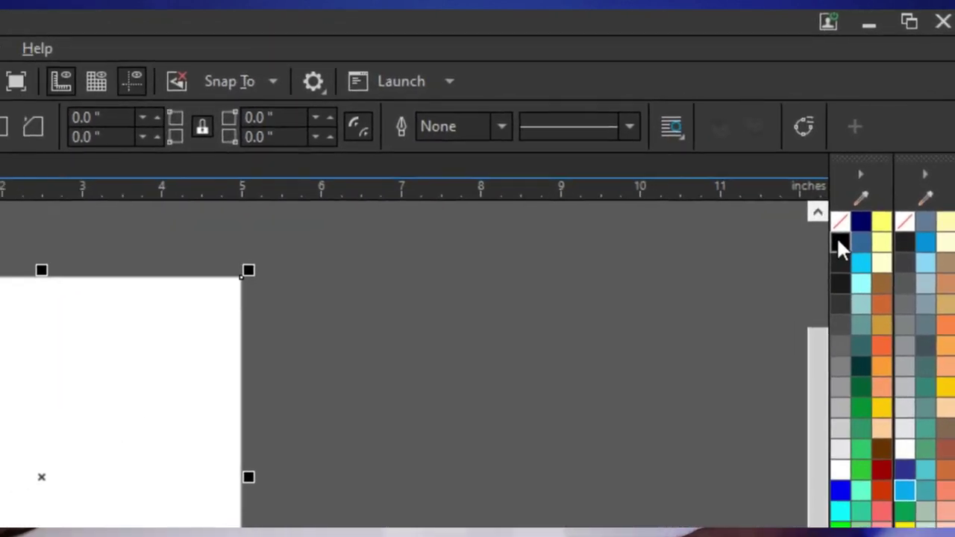
left_click(888, 144)
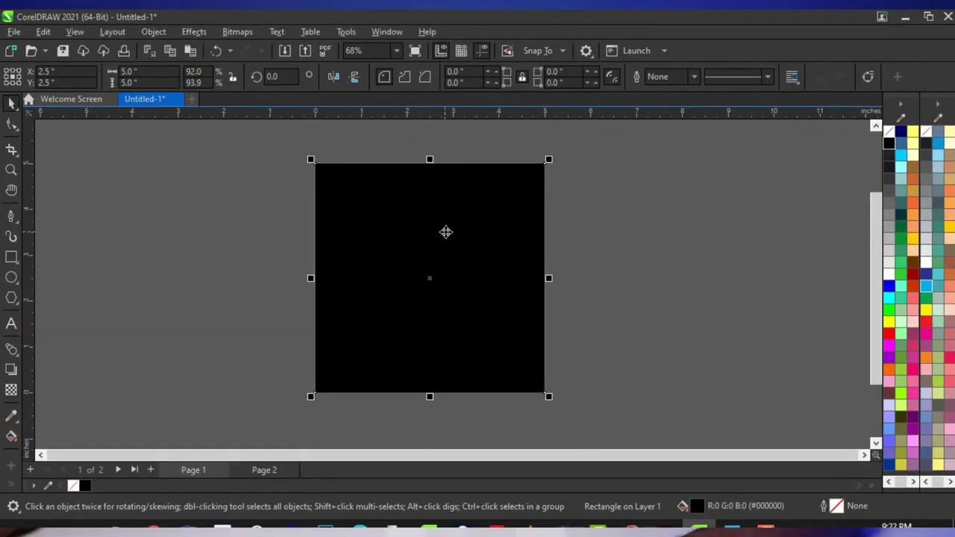
scroll(336, 211, "up", 2)
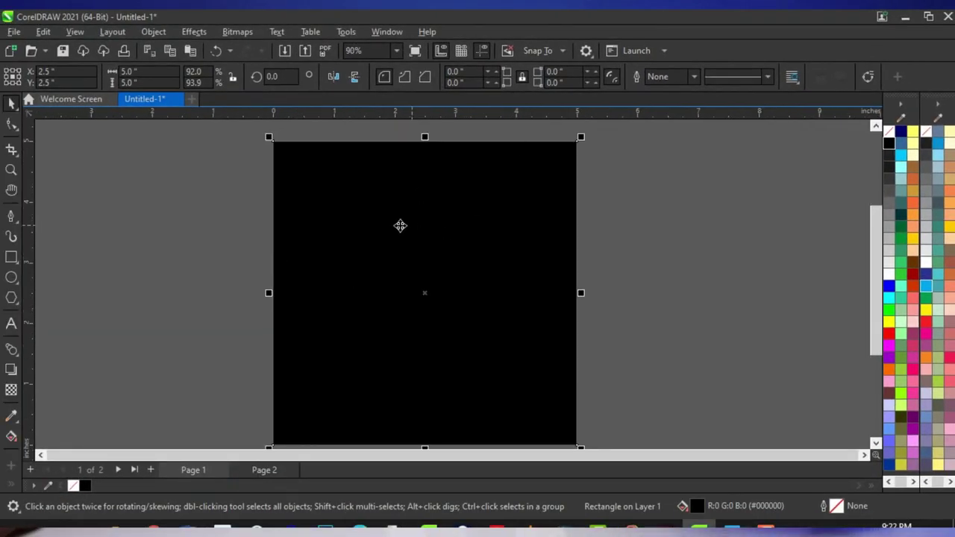
left_click(112, 528)
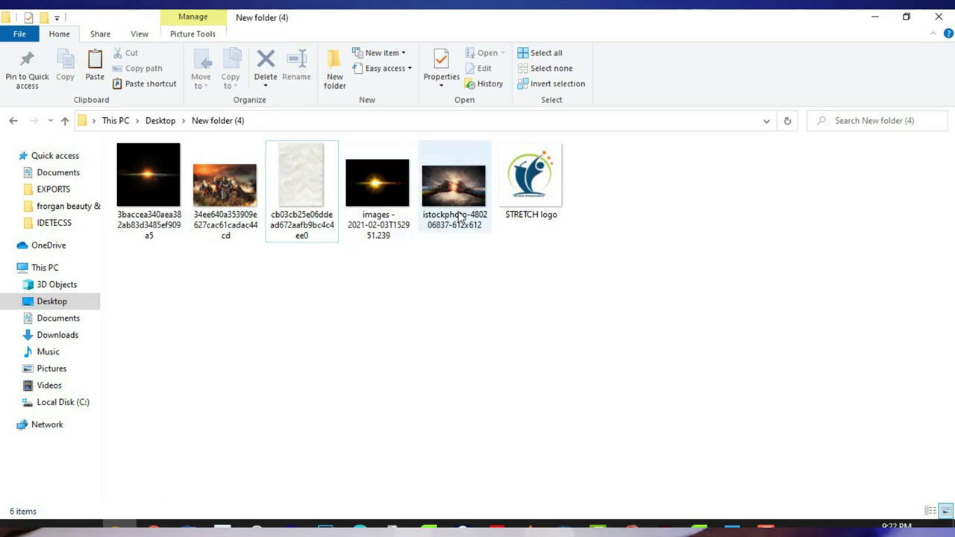
left_click_drag(467, 211, 698, 523)
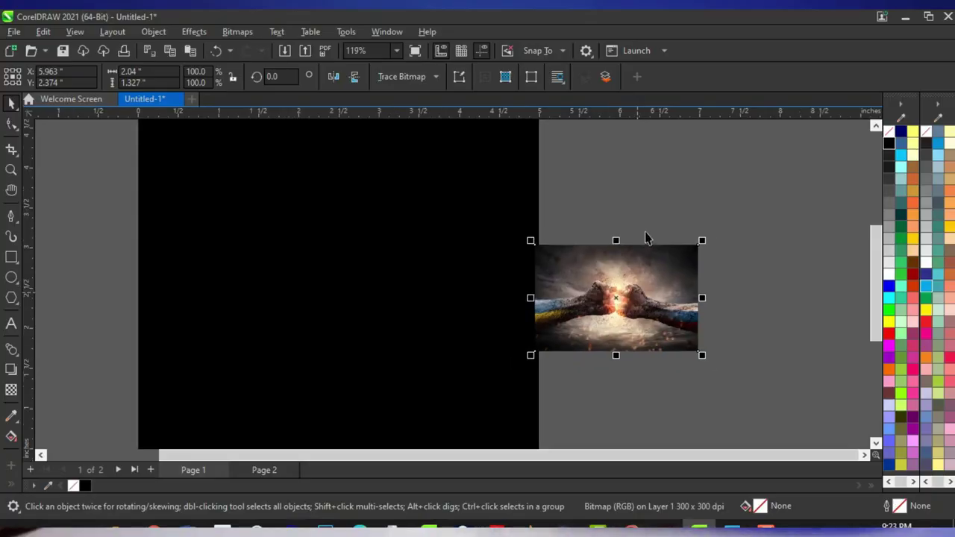
scroll(692, 317, "down", 2)
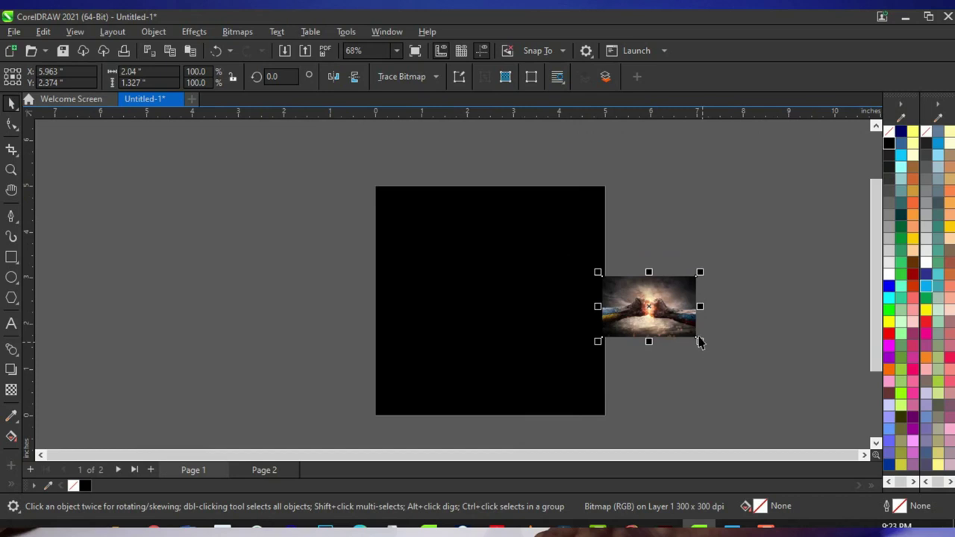
Move the fists image beside the black square and enlarge it to about 4.5 by 3 inches
left_click_drag(651, 315, 384, 331)
scroll(277, 270, "up", 2)
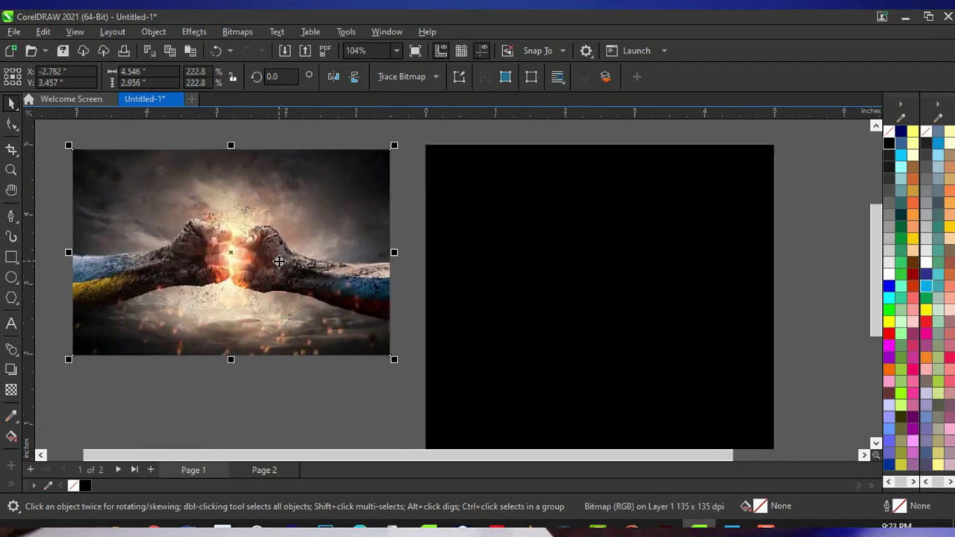
scroll(161, 252, "up", 2)
scroll(216, 262, "down", 3)
scroll(229, 290, "up", 1)
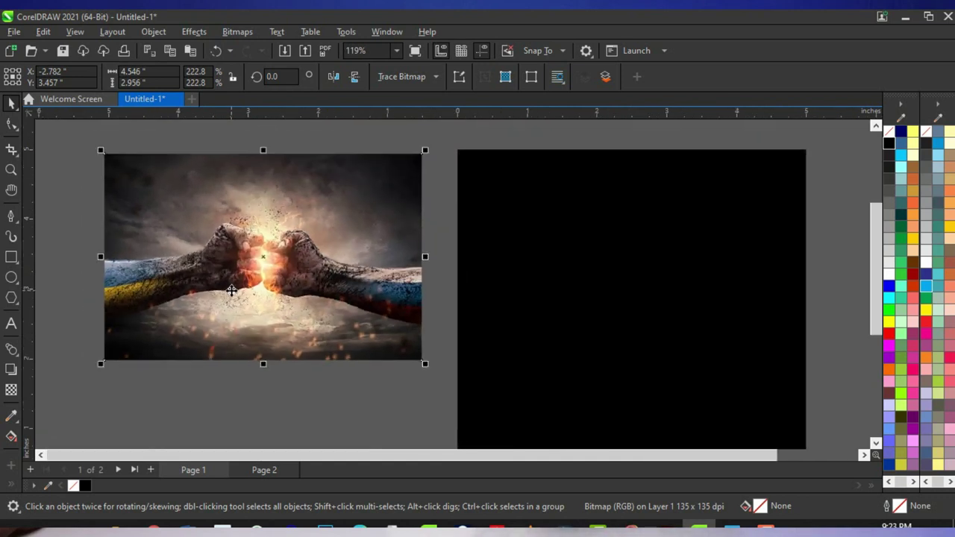
scroll(231, 290, "down", 2)
scroll(302, 252, "up", 2)
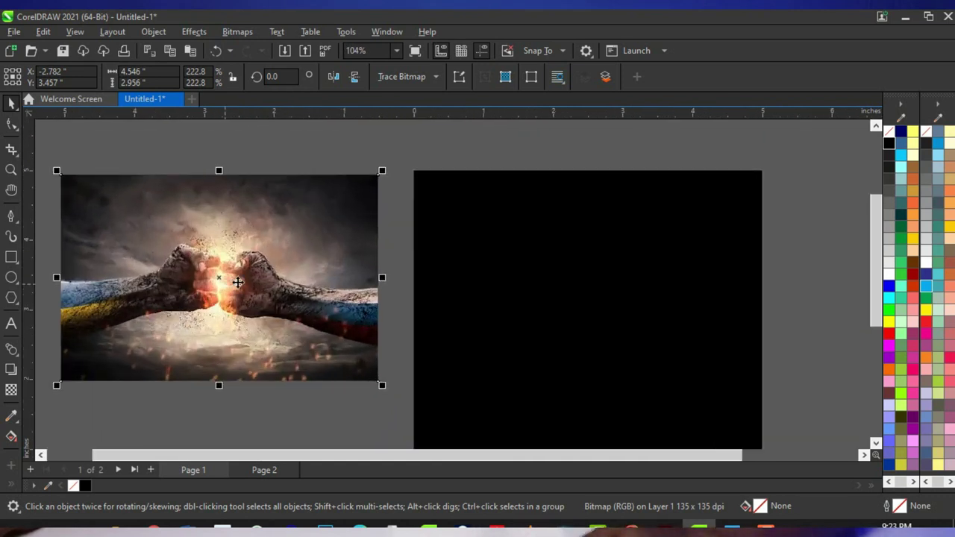
scroll(329, 256, "down", 1)
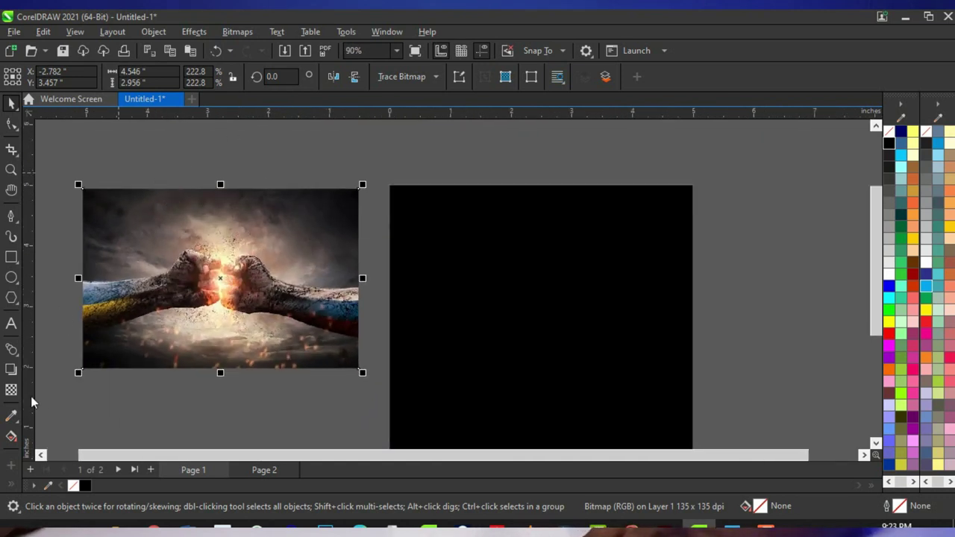
scroll(193, 225, "down", 1)
PowerClip the fists image inside the black square
right_click(236, 233)
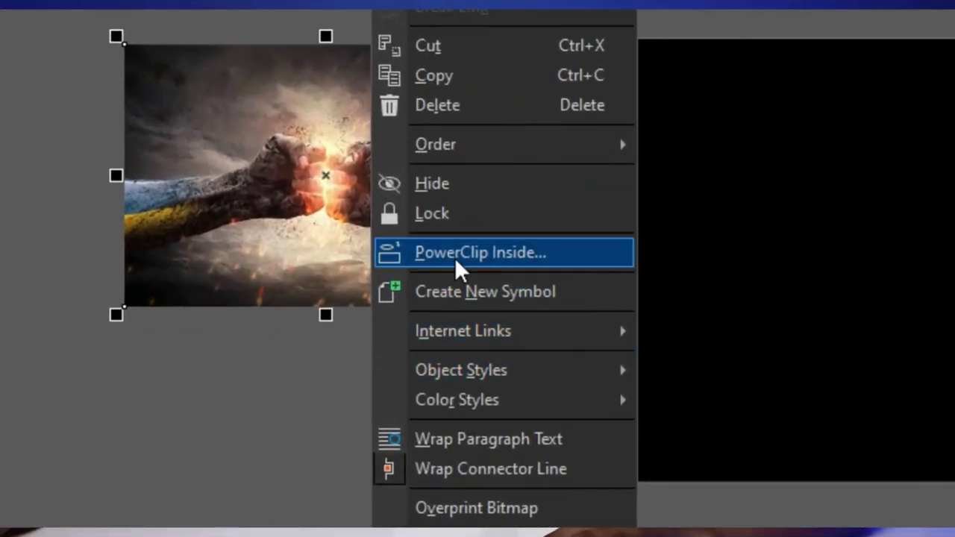
left_click(456, 257)
left_click(723, 184)
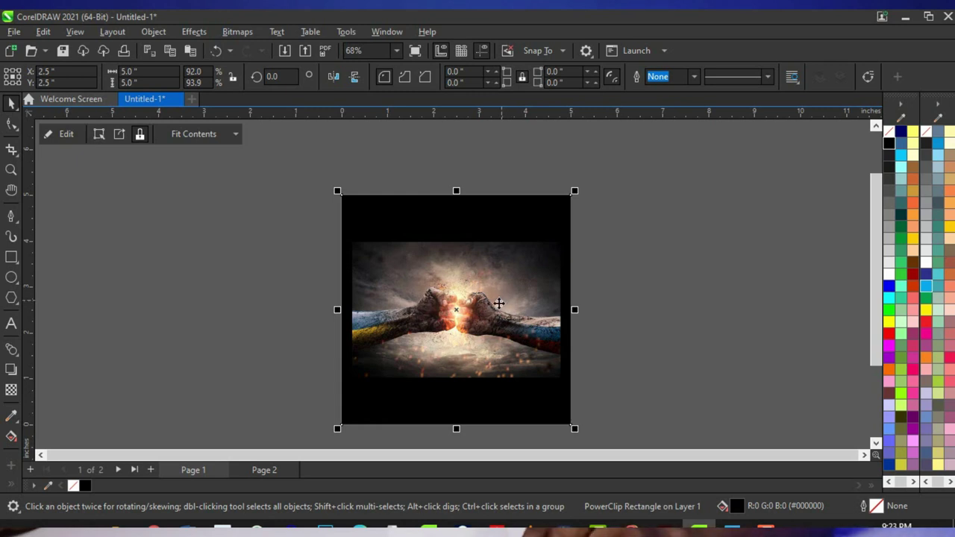
Move the clipped fists image to the upper part of the square and enlarge it to about 5.34 by 3.47 inches
key("alt")
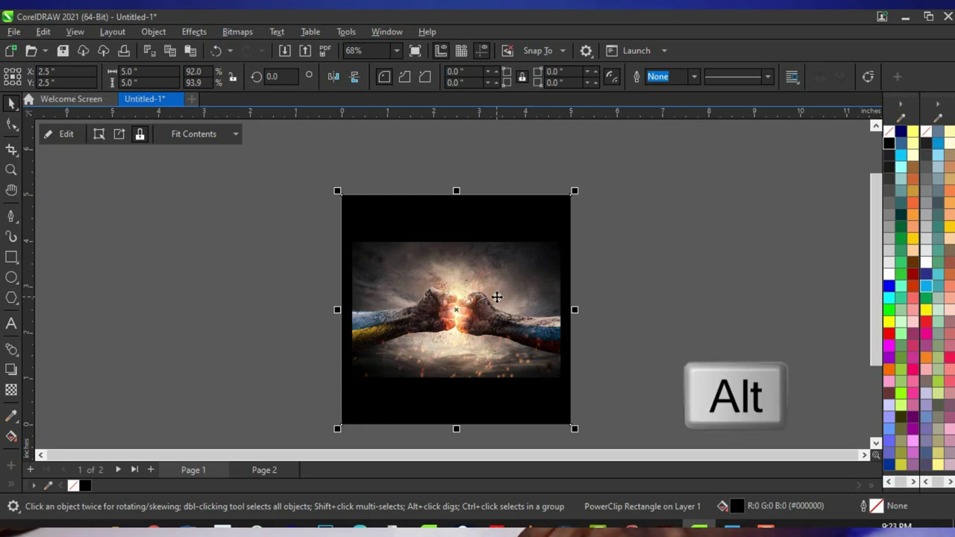
left_click(497, 299, "alt")
left_click_drag(484, 303, 473, 253)
left_click_drag(558, 334, 576, 373)
mouse_move(338, 347)
left_mouse_down()
mouse_move(341, 358)
mouse_move(333, 350)
left_mouse_up()
left_click_drag(575, 348, 580, 352)
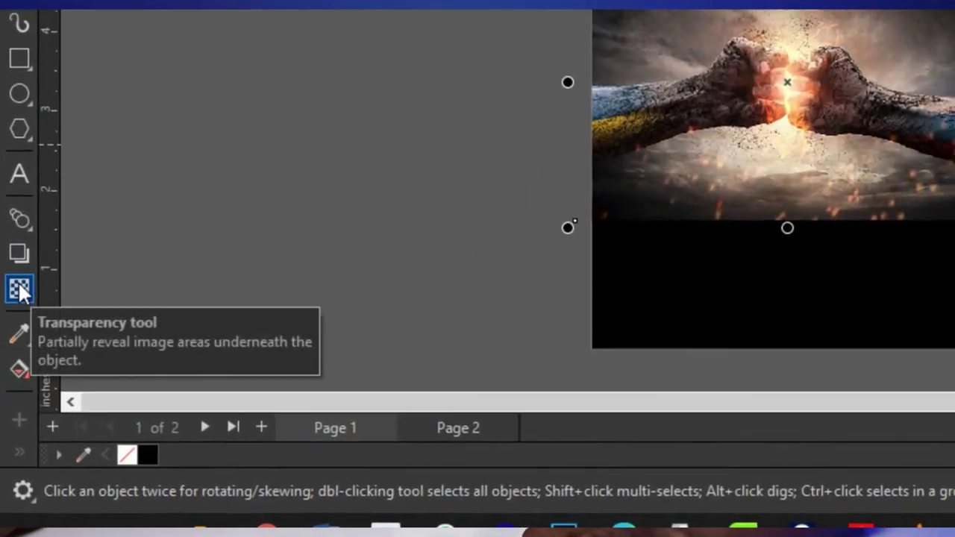
Apply a fountain transparency to the clipped fists image
left_click(20, 291)
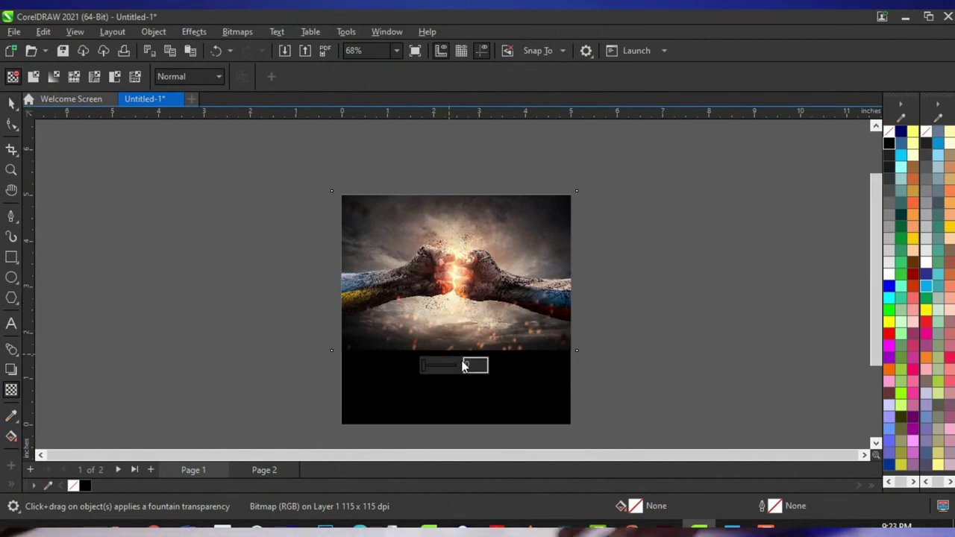
scroll(471, 351, "up", 1)
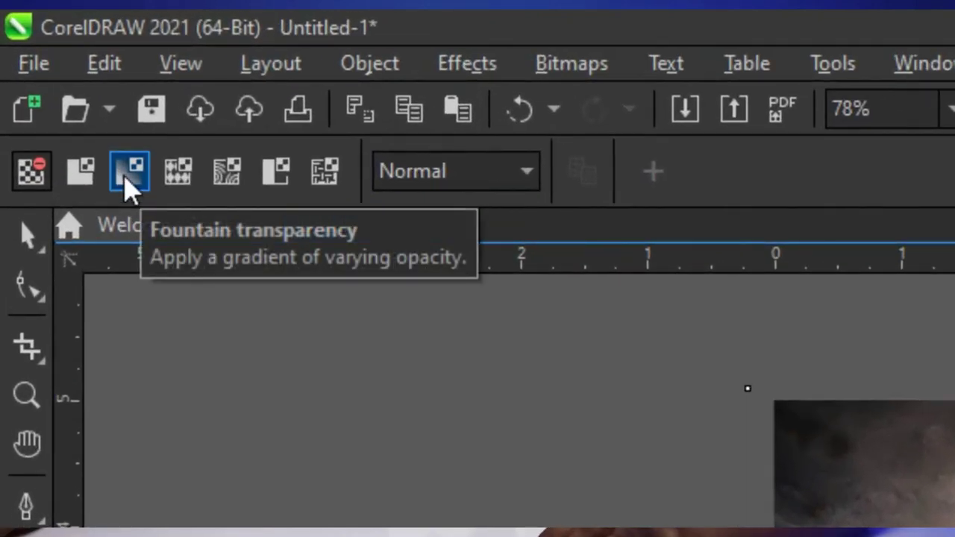
left_click(126, 176)
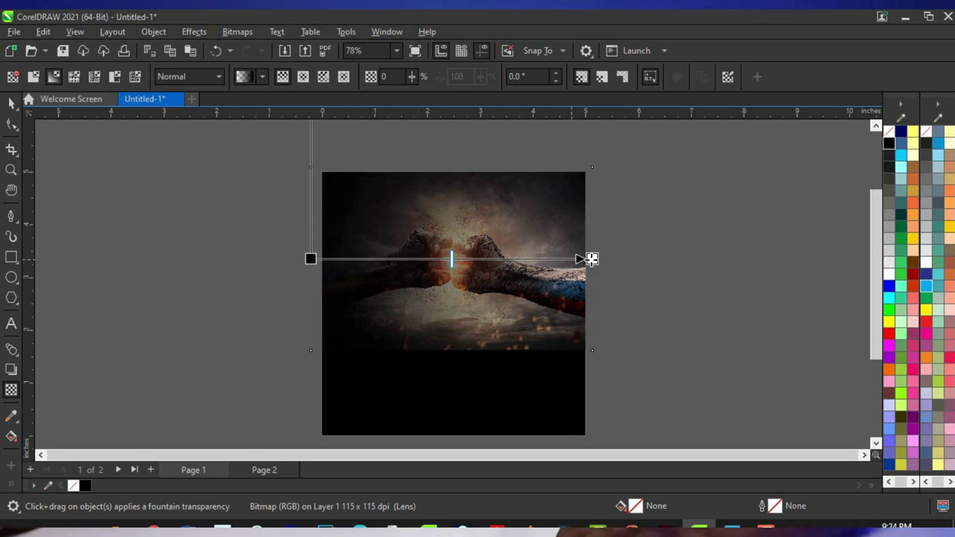
Adjust the transparency gradient to a vertical 90° direction so the image's lower edge fades into the black background
left_click_drag(311, 259, 456, 345)
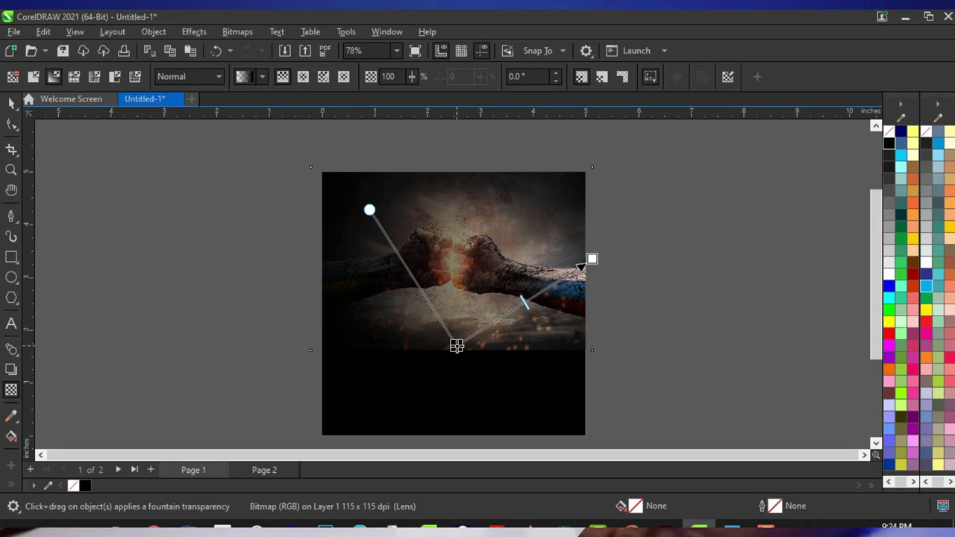
left_click_drag(593, 260, 476, 273)
left_click_drag(485, 273, 459, 266)
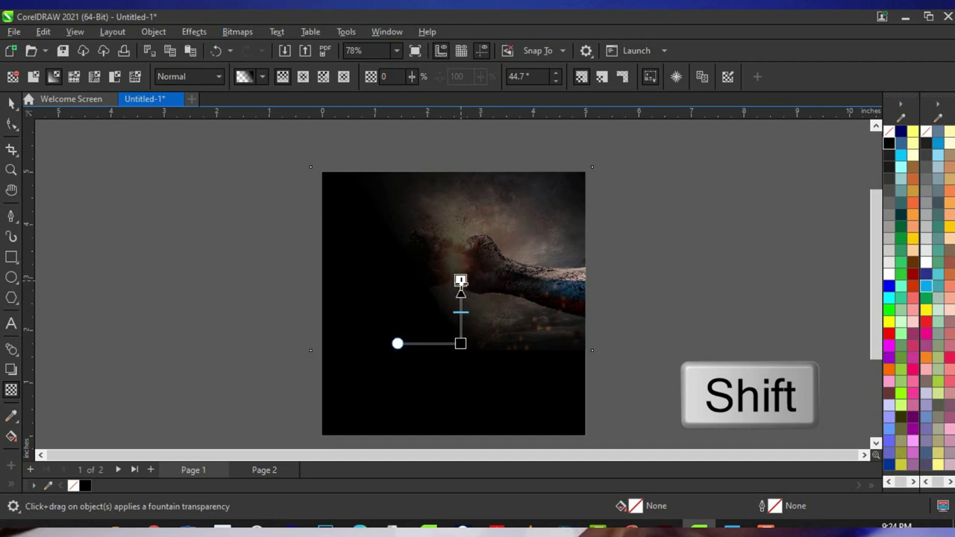
mouse_move(461, 292)
left_mouse_down()
mouse_move(460, 224)
mouse_move(460, 285)
left_mouse_up()
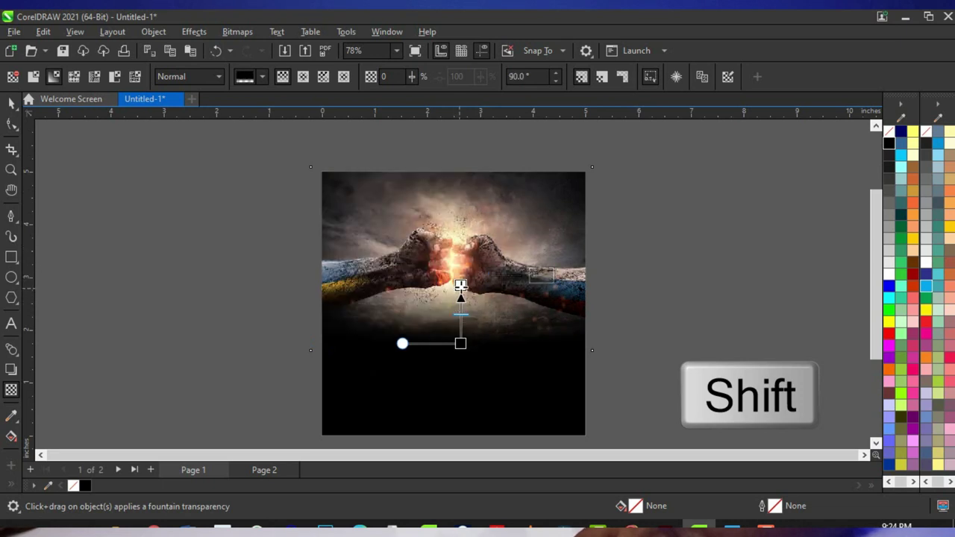
scroll(455, 287, "down", 2)
scroll(486, 305, "up", 2)
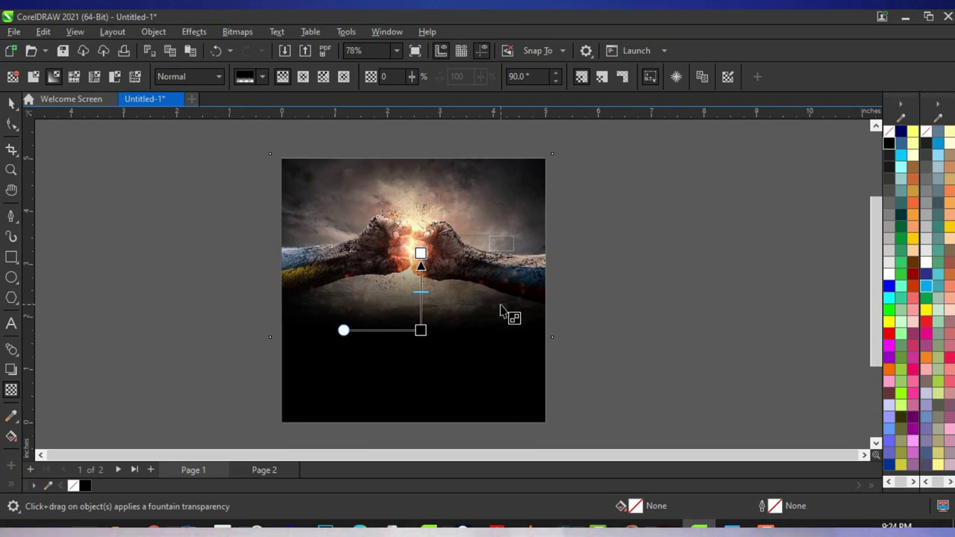
key("space")
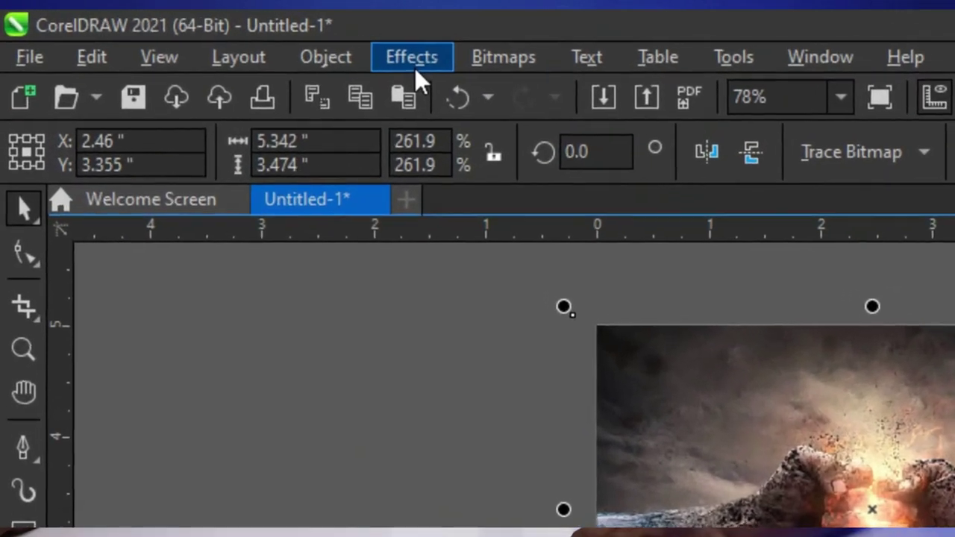
Start a Tone Curve adjustment on the fists image and pull the curve's shadow area down to about X 90, Y 70
left_click(194, 33)
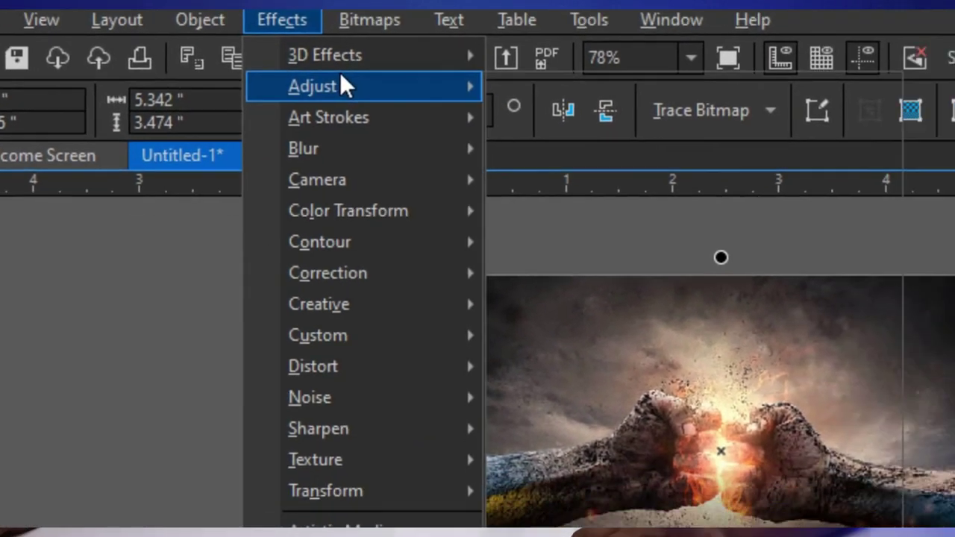
mouse_move(474, 125)
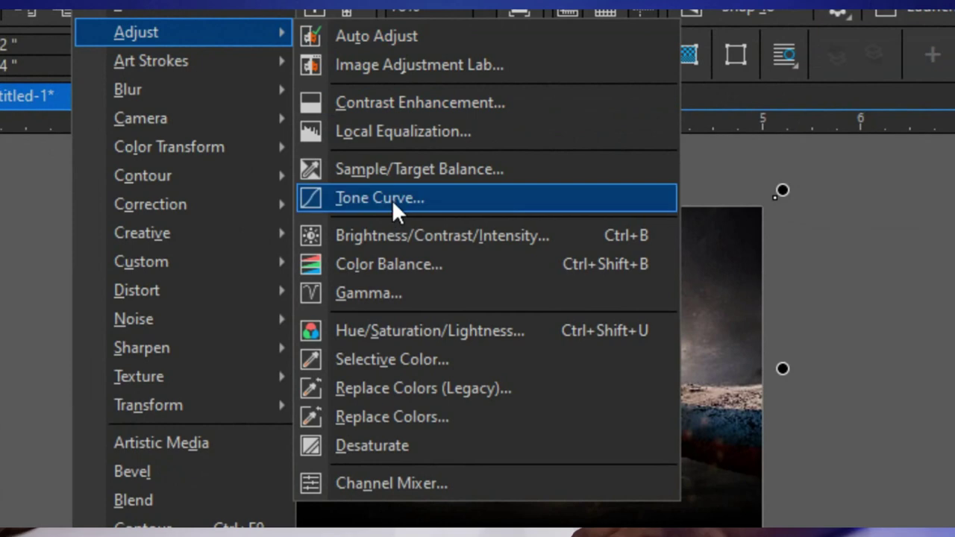
left_click(392, 199)
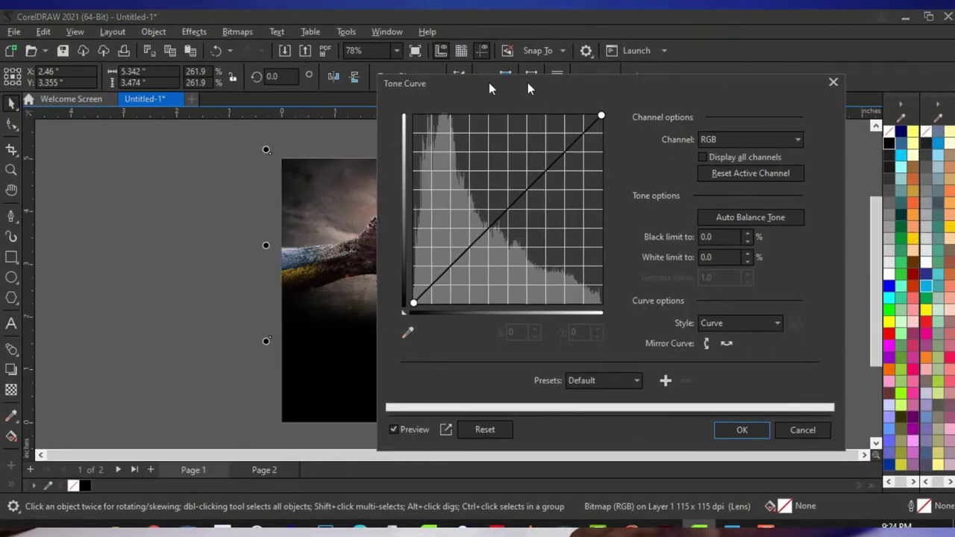
left_click_drag(489, 88, 672, 78)
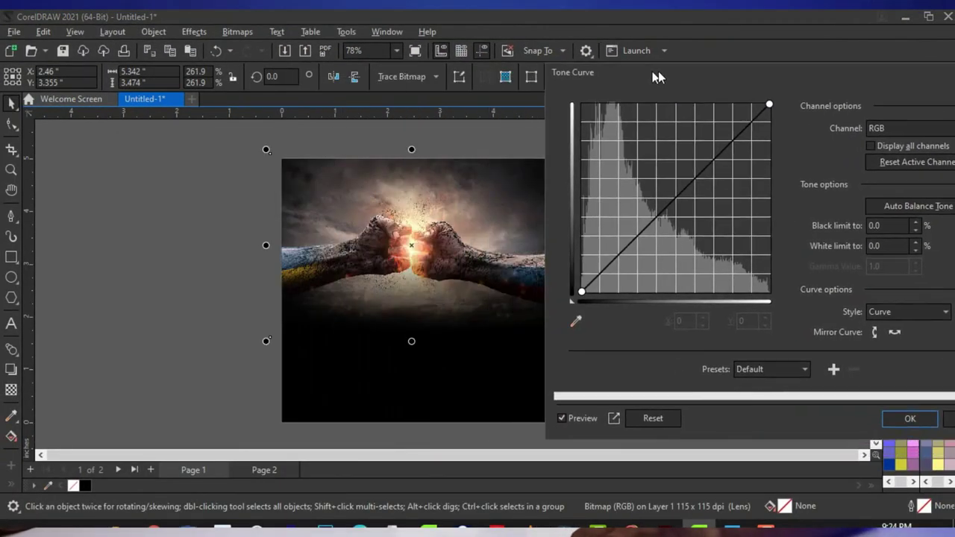
left_click_drag(659, 233, 666, 241)
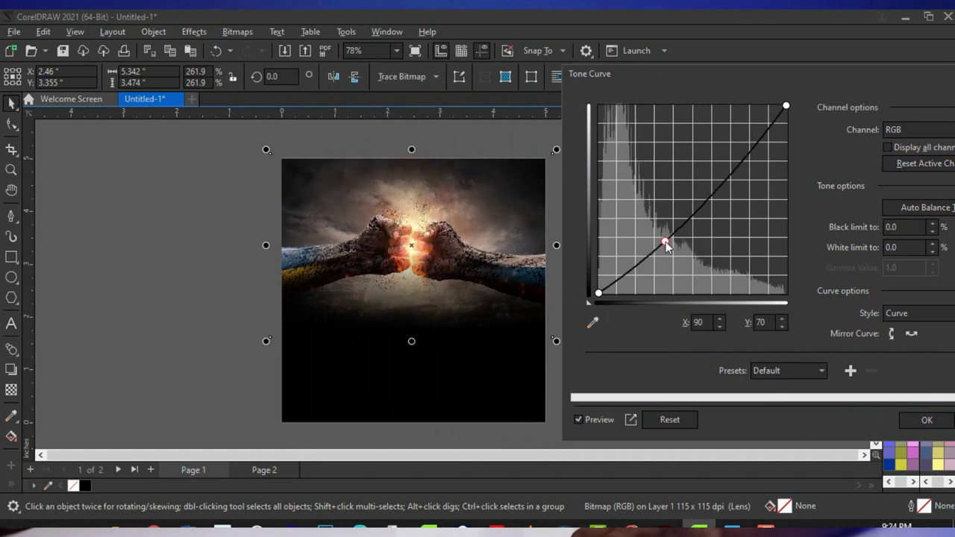
Lift the tone curve's highlights to about X 174, Y 172, fine-tune the curve and apply it to the fists image
left_click_drag(729, 174, 726, 166)
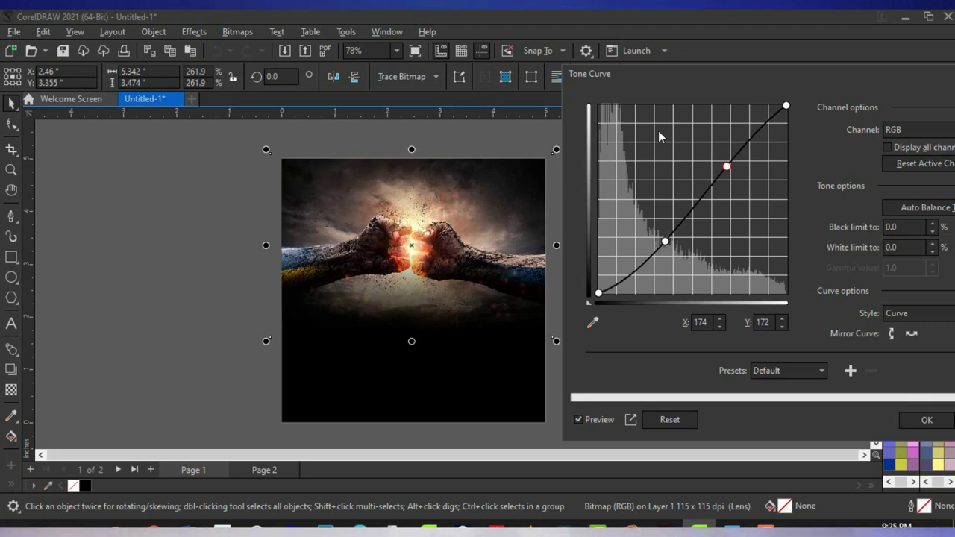
left_click_drag(728, 170, 730, 172)
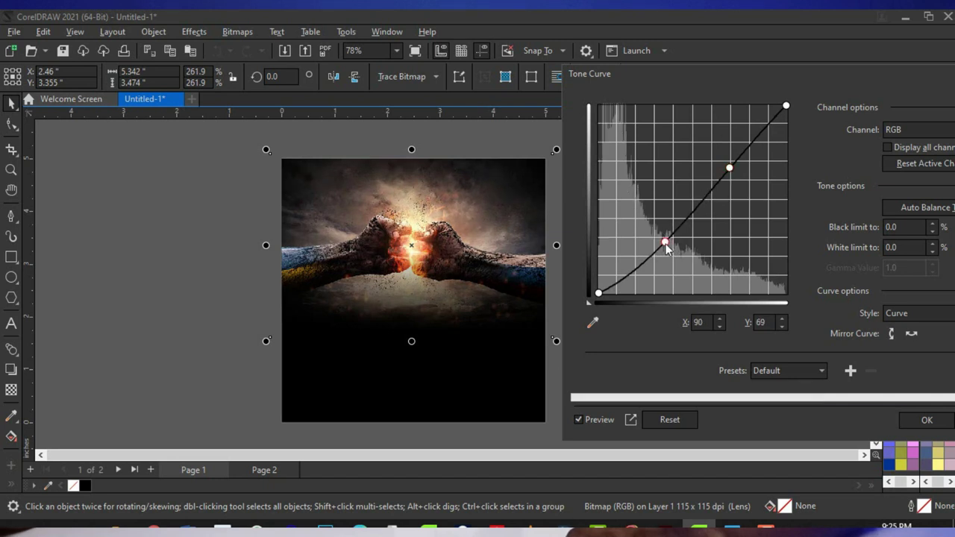
left_click_drag(709, 82, 683, 70)
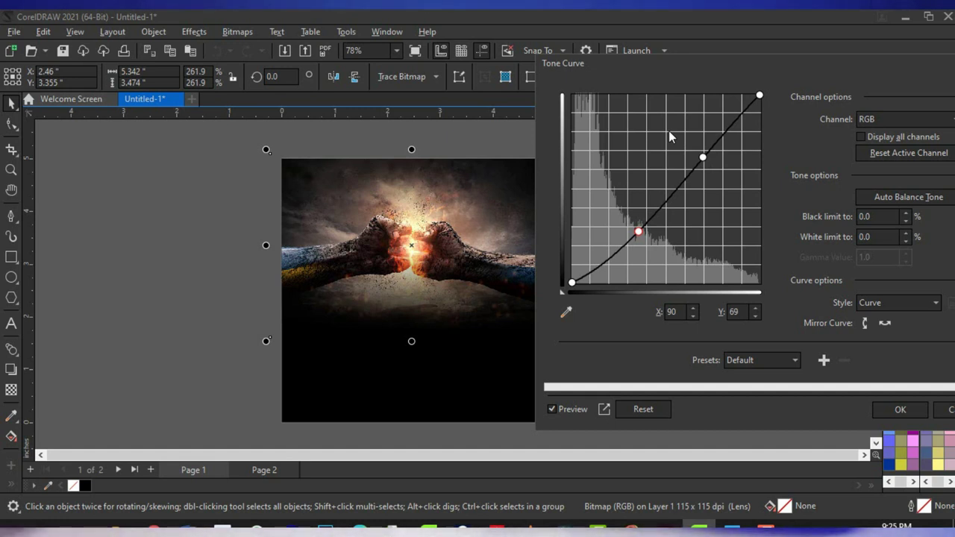
left_click_drag(692, 64, 580, 38)
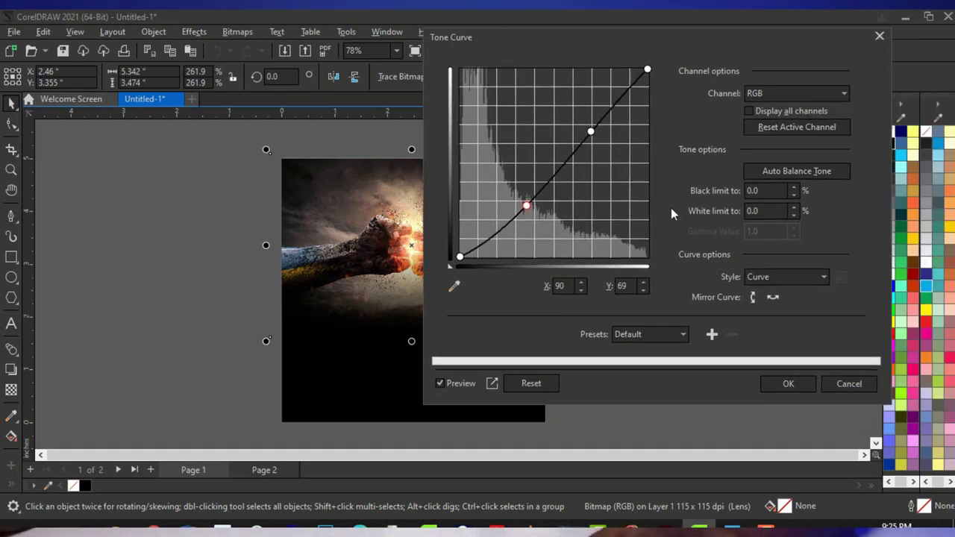
left_click(790, 384)
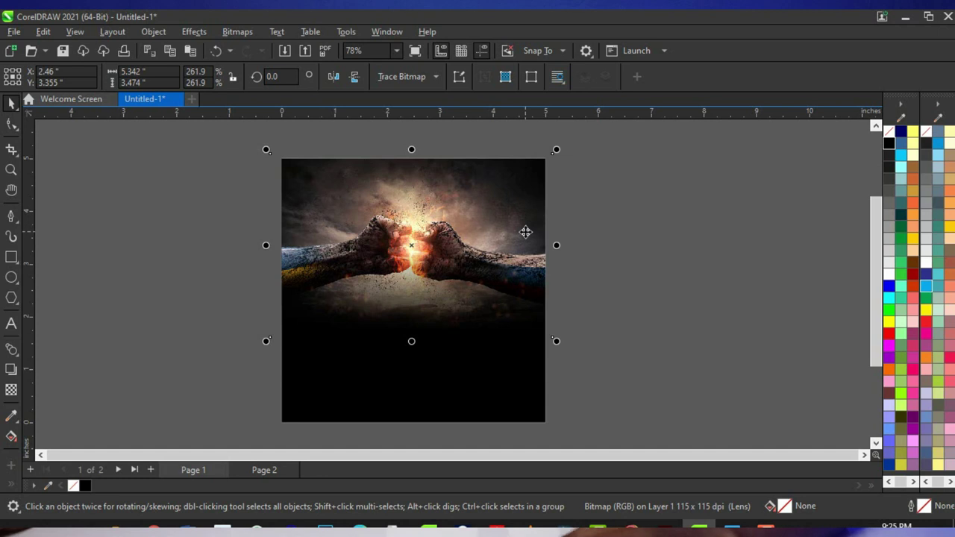
left_click(616, 224)
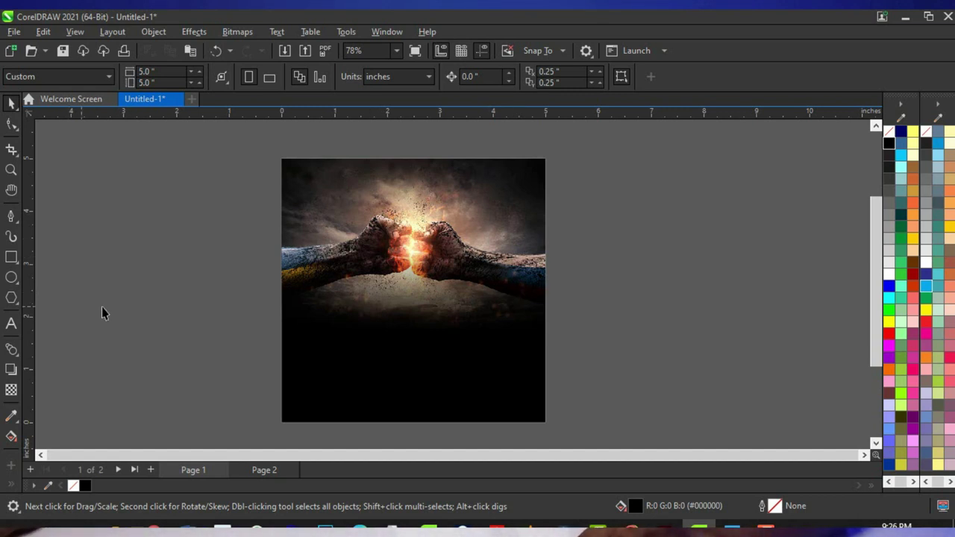
Add the artistic text "THE RISE OF AN ARMY" beside the flyer's left edge
left_click(10, 326)
left_click(171, 309)
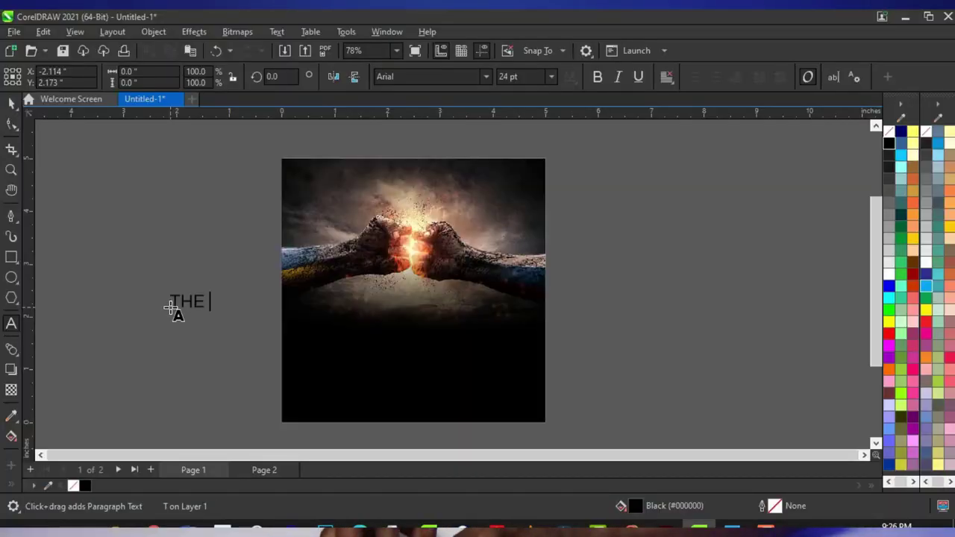
type("ISE ")
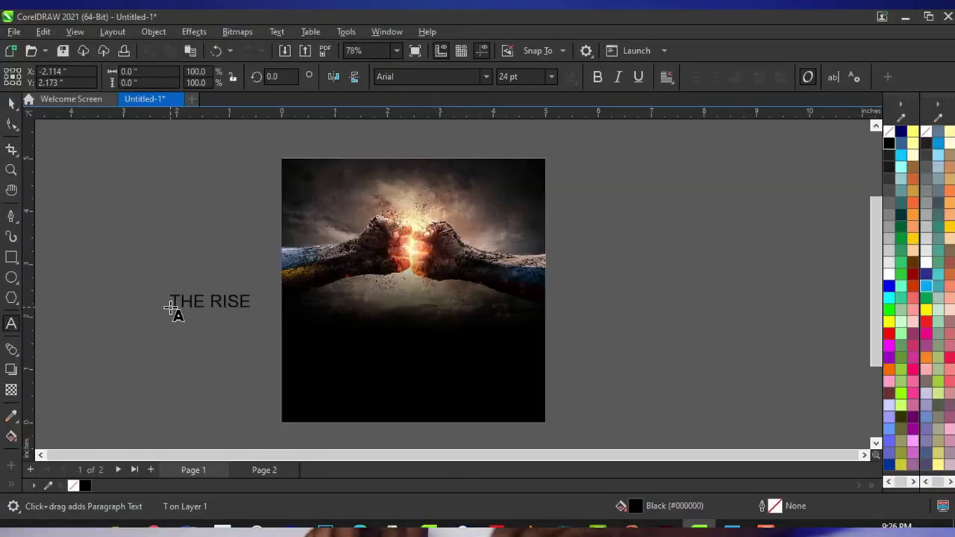
type("OF TITARMY")
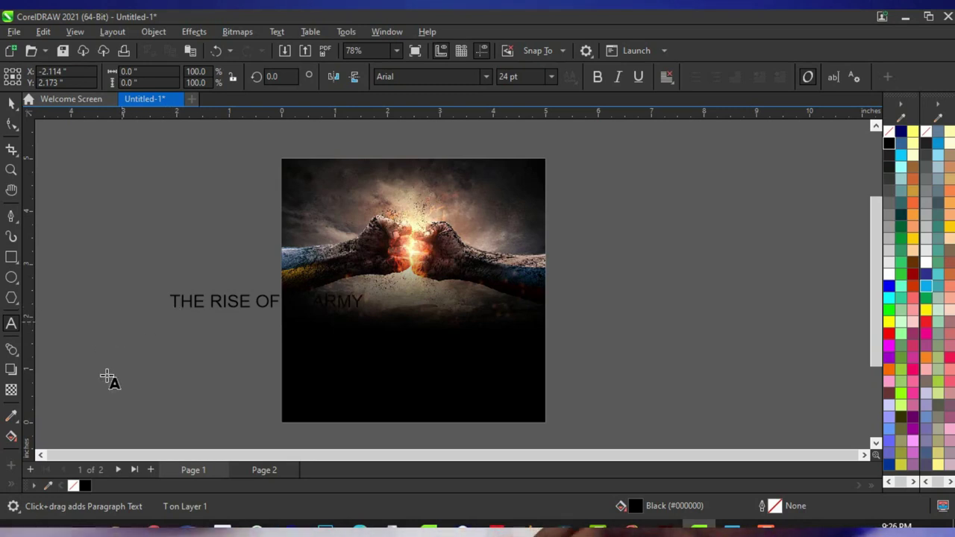
Split the headline text into four lines: THE, RISE, OF AN and ARMY
scroll(229, 315, "up", 2)
left_click(205, 296)
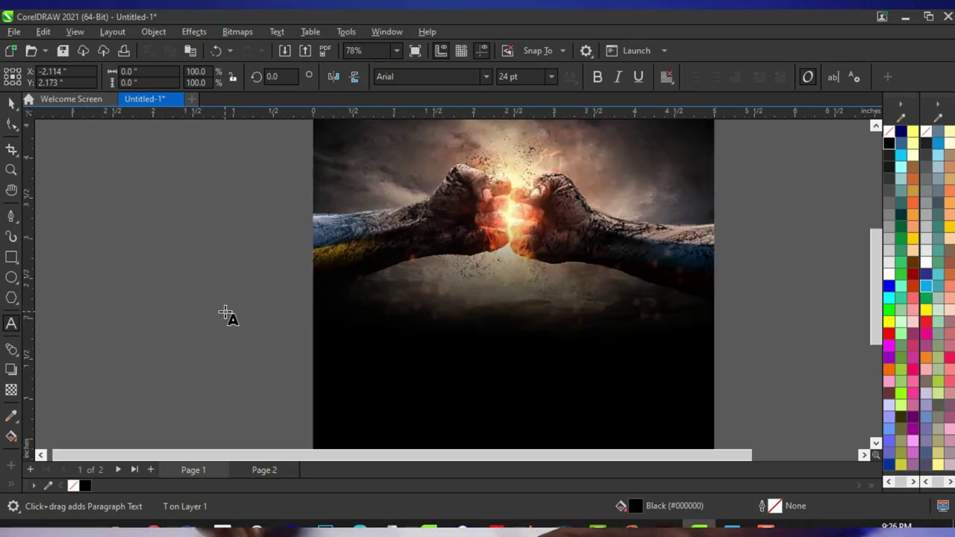
key("Return")
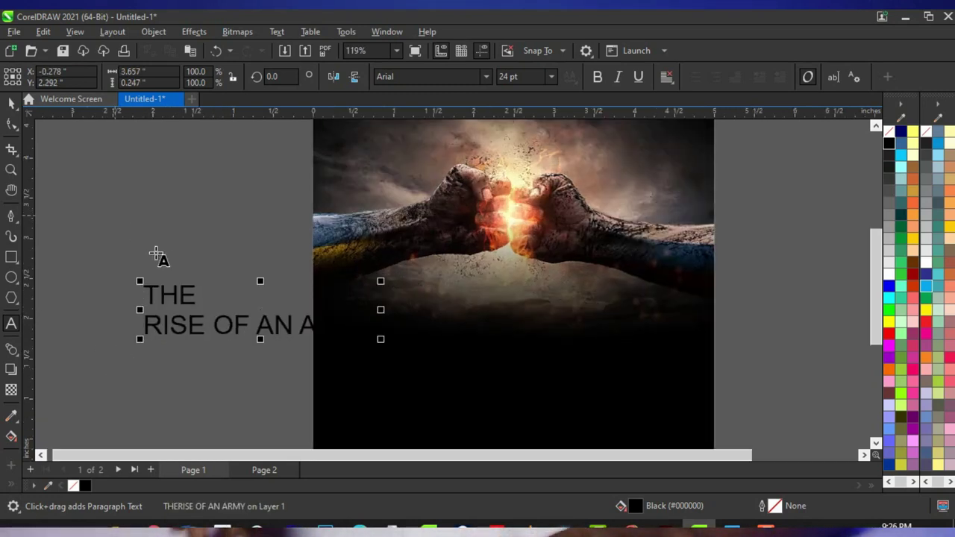
left_click(213, 324)
key("BackSpace")
key("Return")
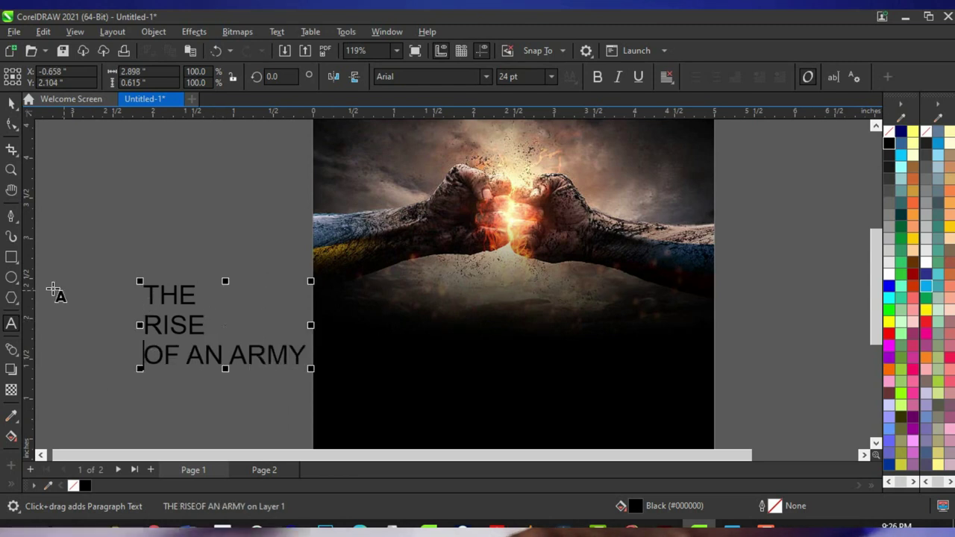
left_click(239, 357)
left_click(226, 345)
key("BackSpace")
key("Return")
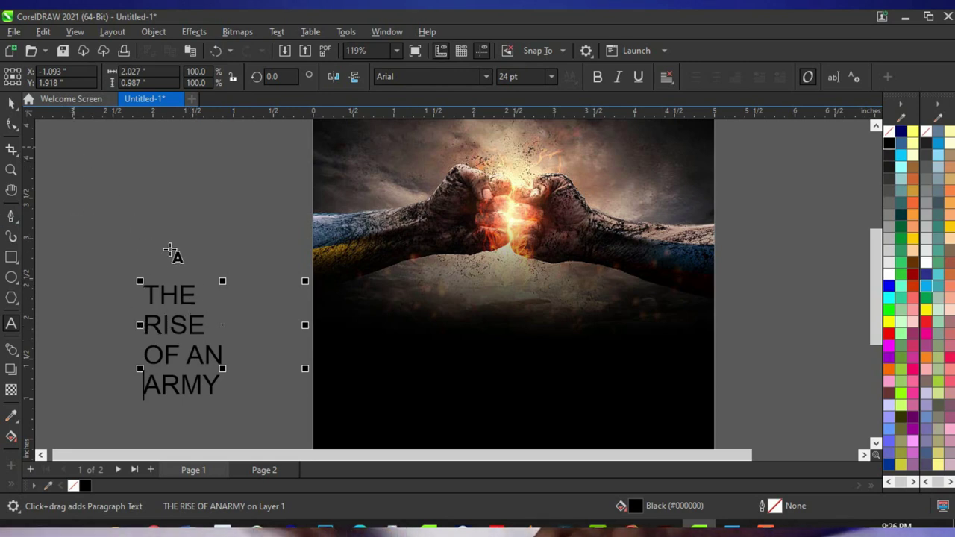
Break the four-line headline apart into separate text objects and check that each line selects on its own
key("ctrl+k")
key("ctrl+space")
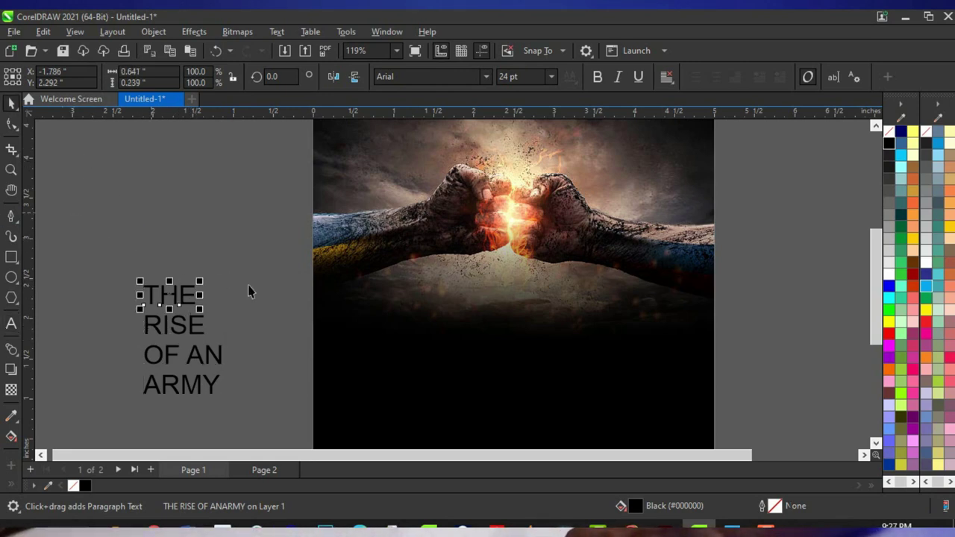
scroll(224, 315, "down", 1)
scroll(211, 360, "up", 1)
scroll(213, 365, "up", 4)
scroll(181, 330, "down", 3)
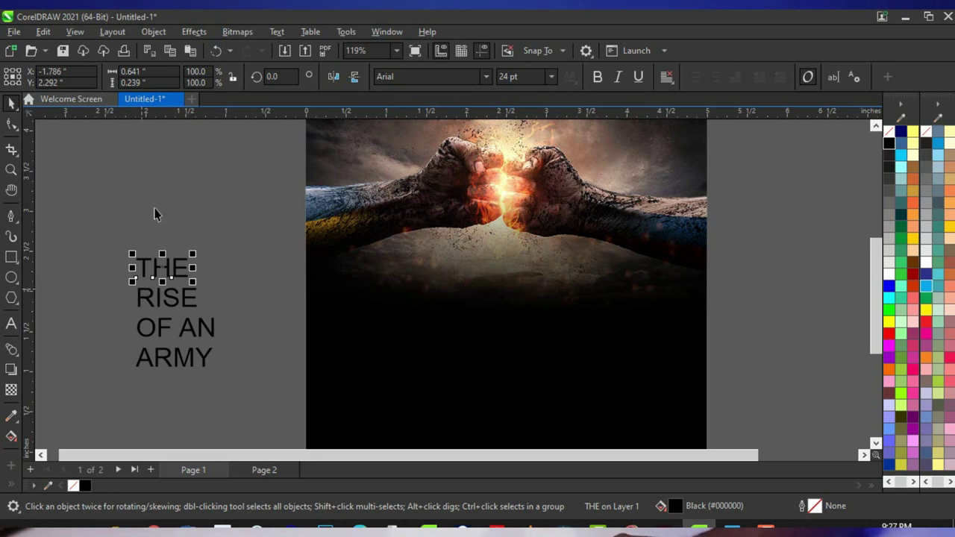
left_click(183, 303)
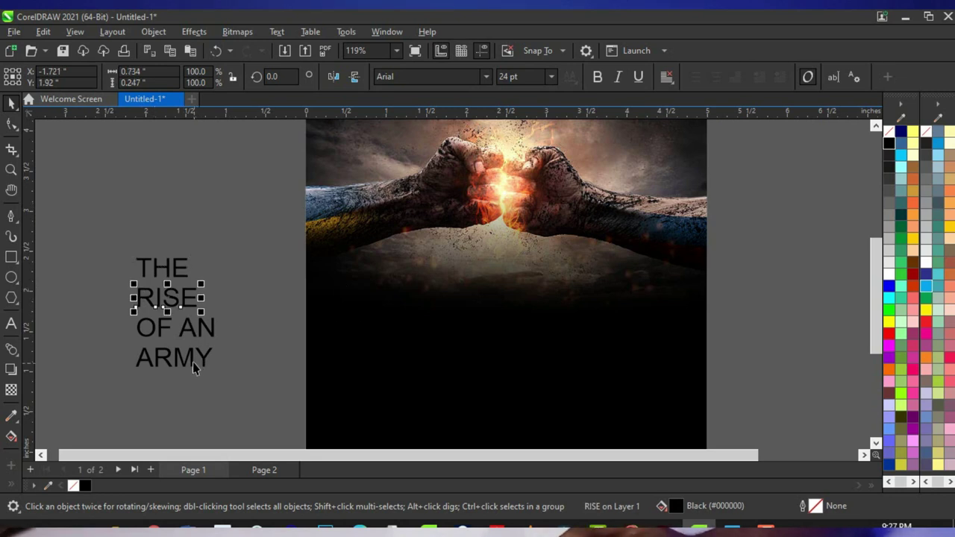
left_click(192, 362)
left_click(192, 329)
left_click(160, 256)
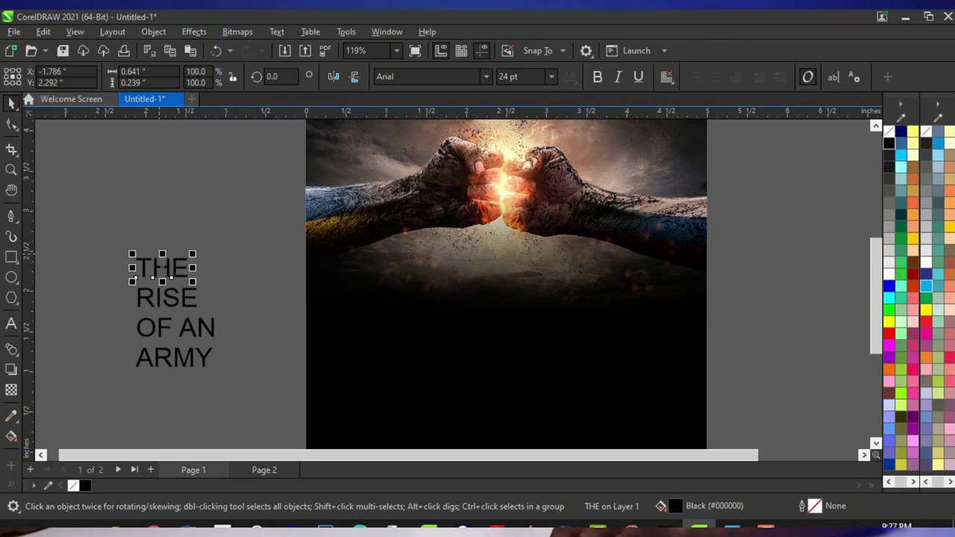
Set the words RISE and ARMY in the Airstrike font and place them to the right of the flyer
scroll(146, 373, "up", 2)
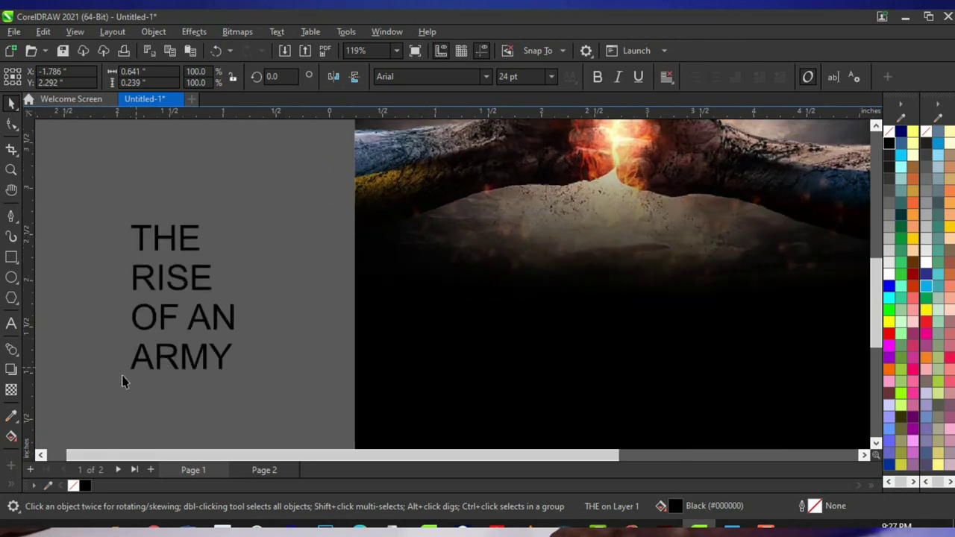
left_click(187, 281)
left_click(195, 364, "shift")
left_click(407, 77)
left_click(406, 77)
left_click(554, 145)
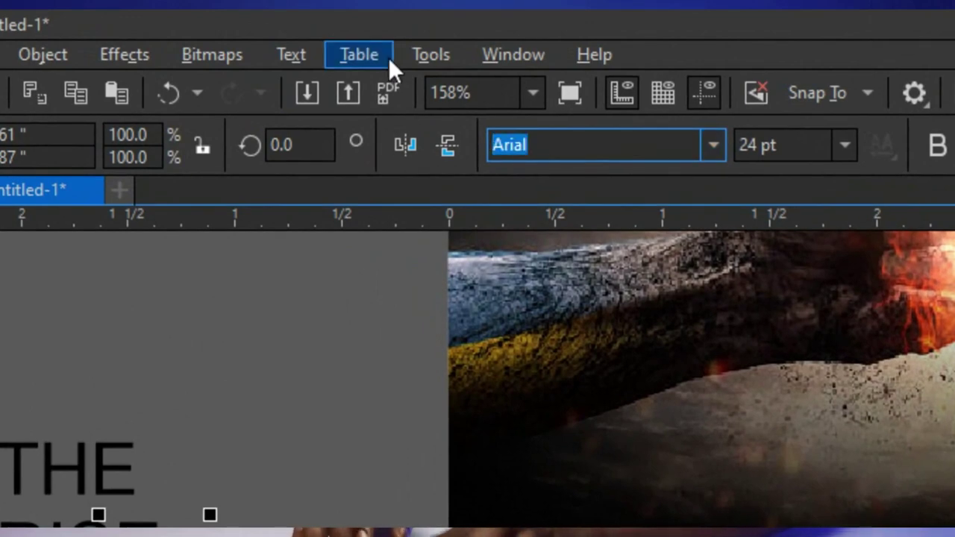
type("A")
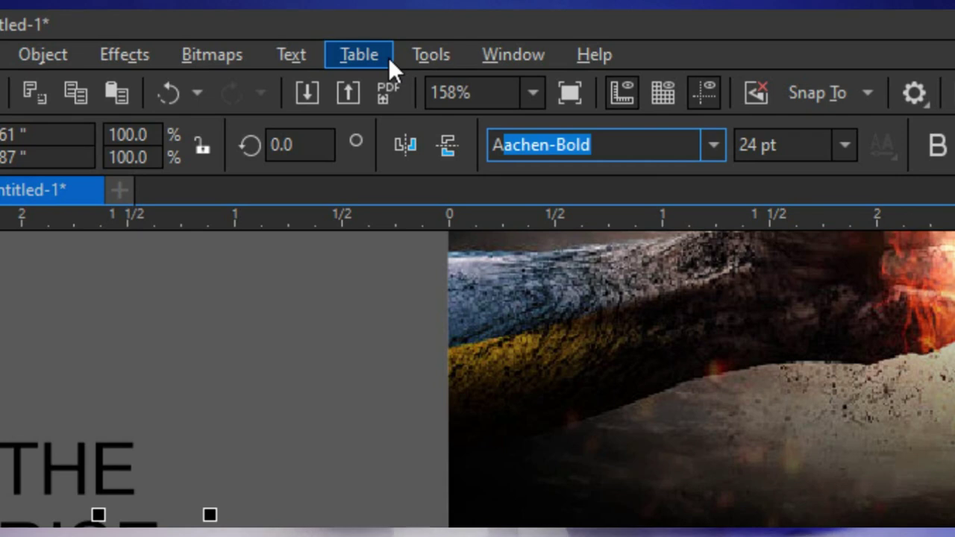
type("irstl")
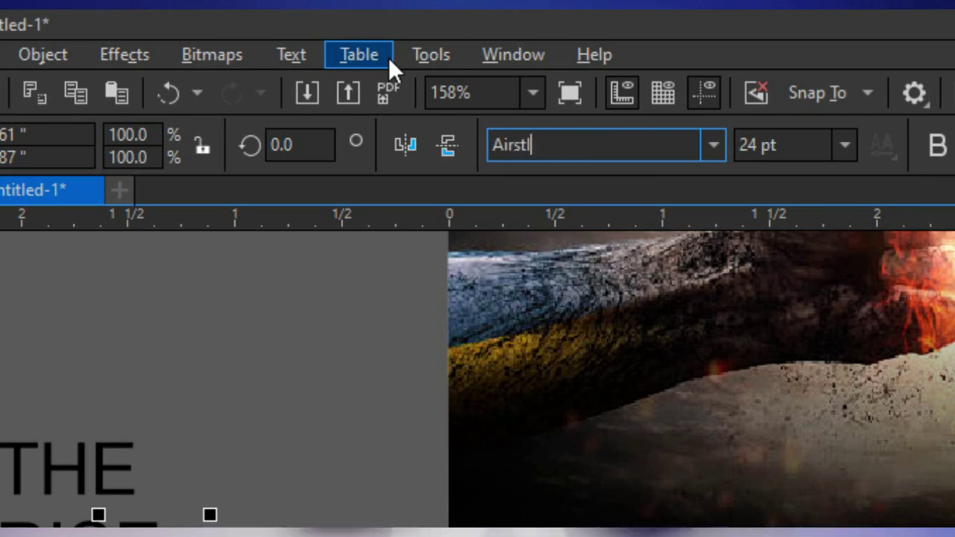
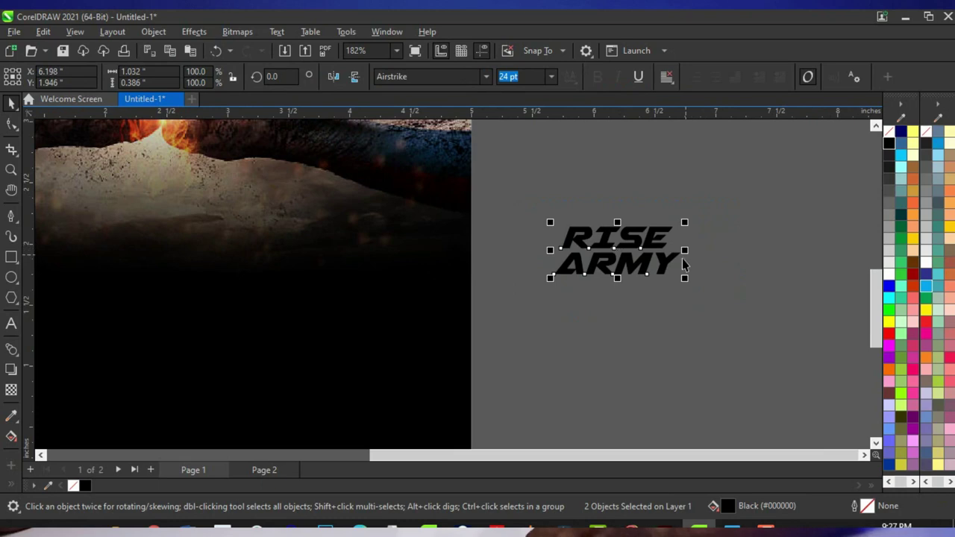
Enlarge the word ARMY slightly from its lower-right corner so it extends further past RISE
scroll(693, 254, "down", 2)
scroll(690, 254, "up", 3)
scroll(686, 277, "up", 2)
left_click(679, 290)
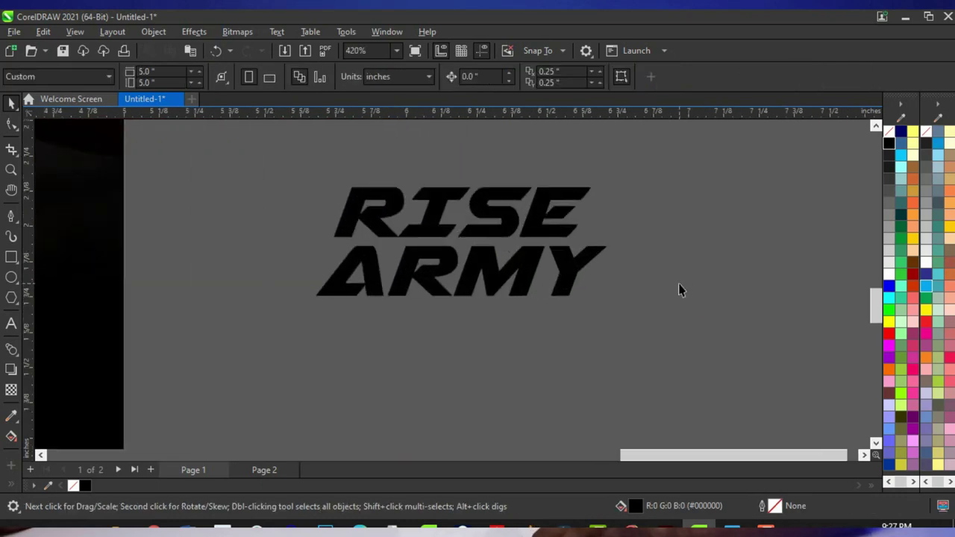
left_click(580, 279)
scroll(553, 306, "down", 2)
mouse_move(589, 318)
left_mouse_down()
mouse_move(638, 336)
mouse_move(601, 325)
left_mouse_up()
scroll(593, 302, "down", 2)
left_click(602, 320)
scroll(373, 335, "down", 1)
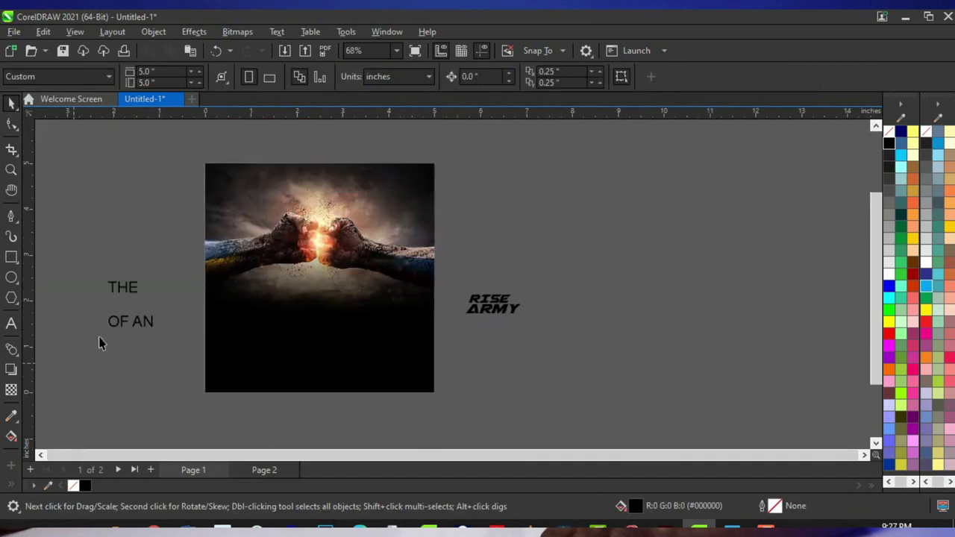
Place the words THE and OF AN to the right of RISE ARMY and set both in Nexa Bold
left_click_drag(155, 290, 567, 295)
scroll(537, 295, "up", 3)
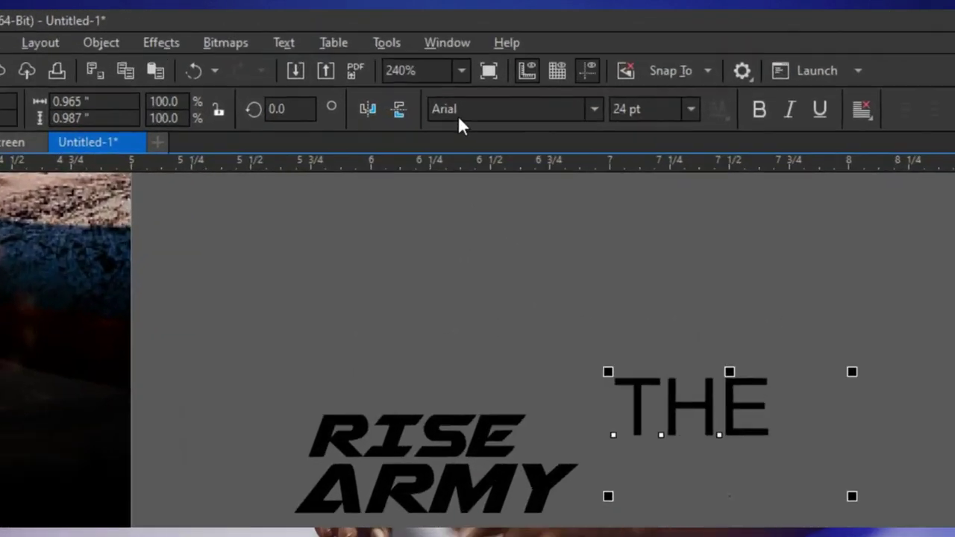
left_click(397, 77)
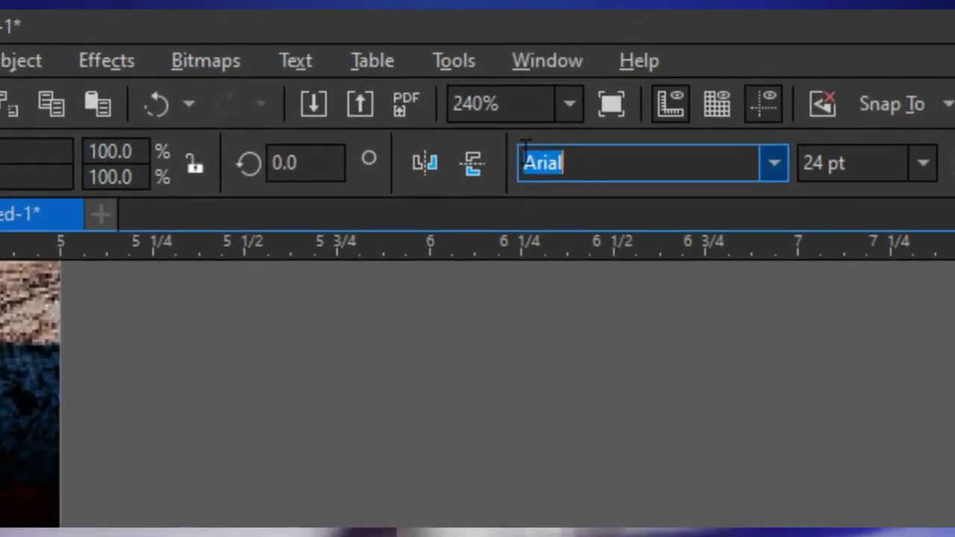
type("Nexa BOLD")
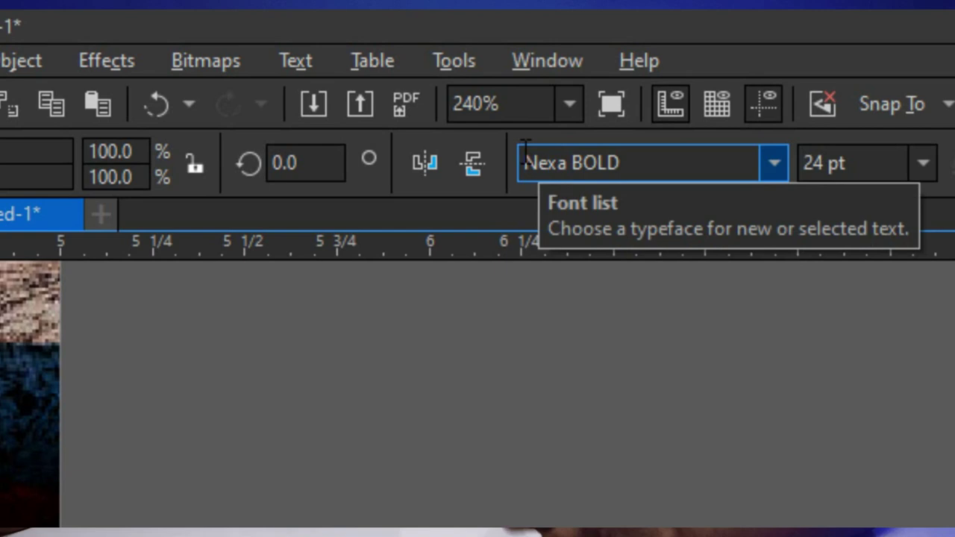
key("Return")
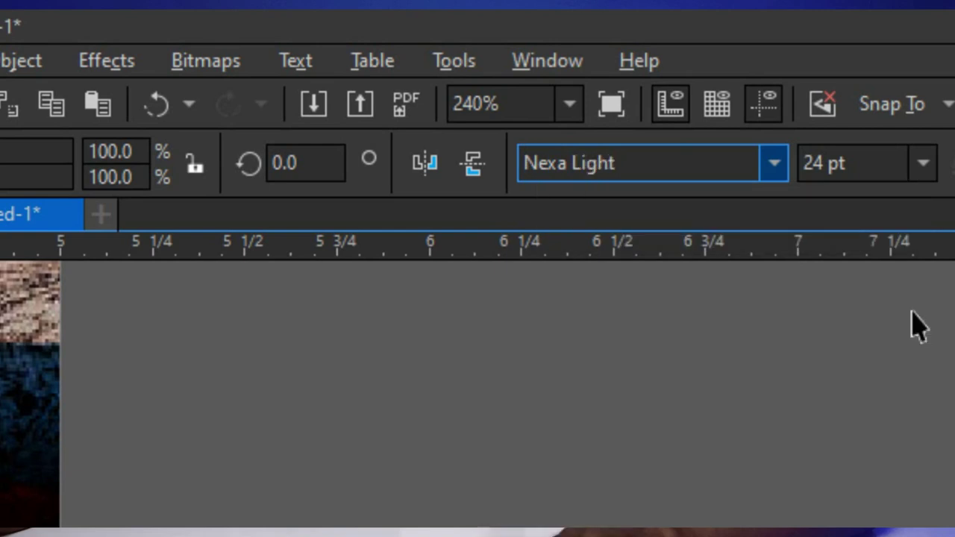
left_click(773, 171)
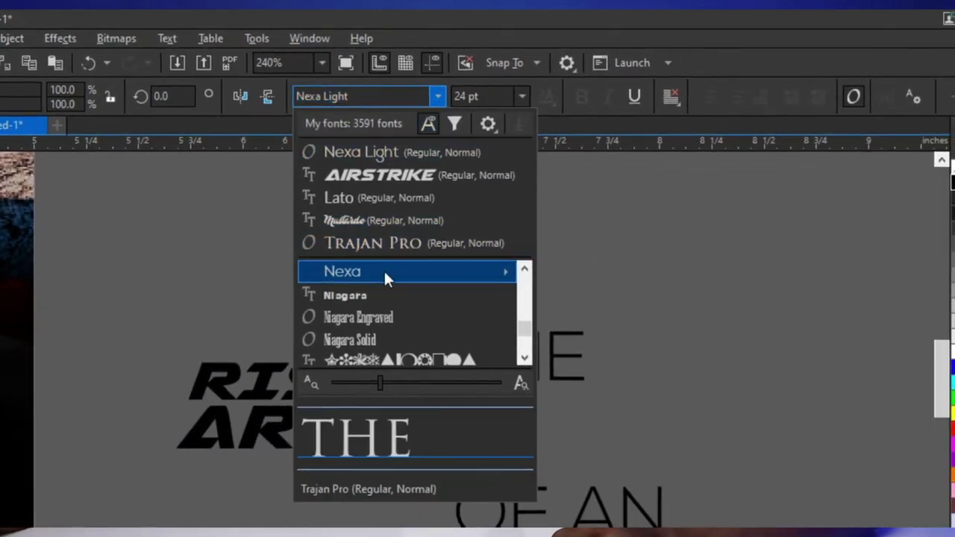
mouse_move(381, 274)
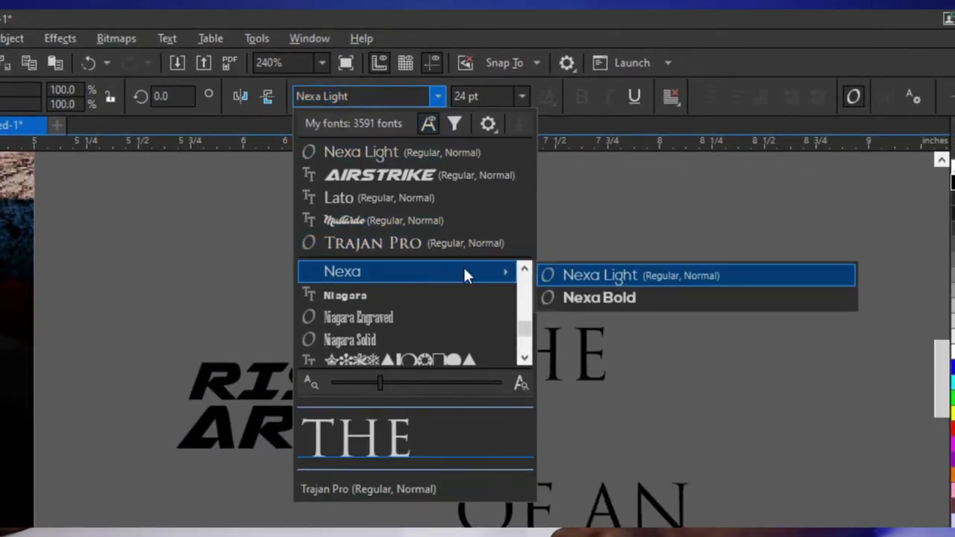
left_click(597, 298)
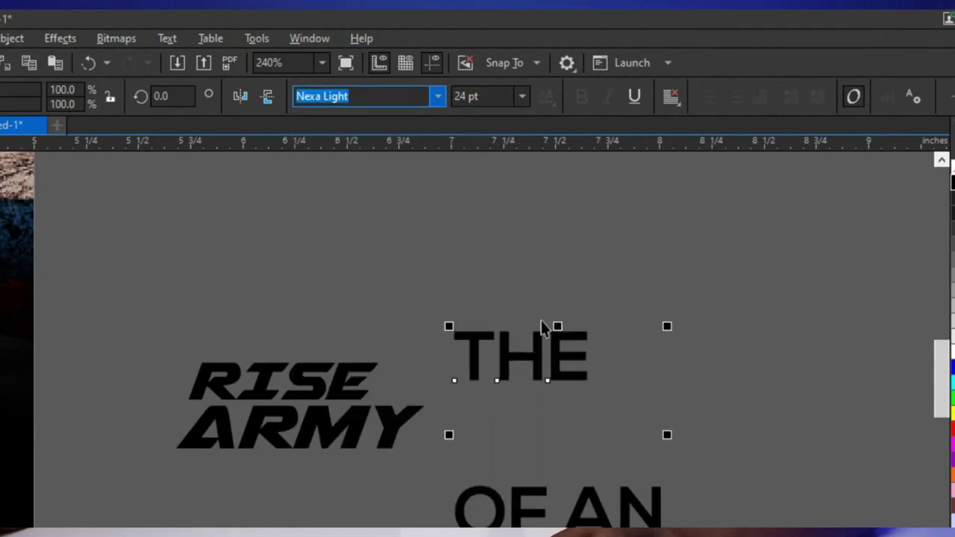
Scale THE and OF AN down together to about 6 pt and move OF AN close beside the end of RISE
left_click_drag(636, 494, 509, 451)
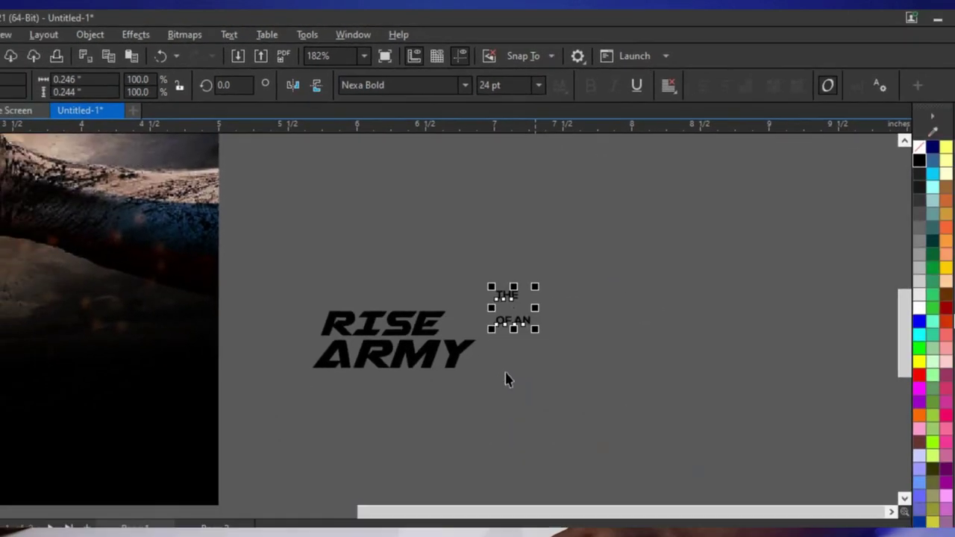
scroll(485, 367, "up", 7)
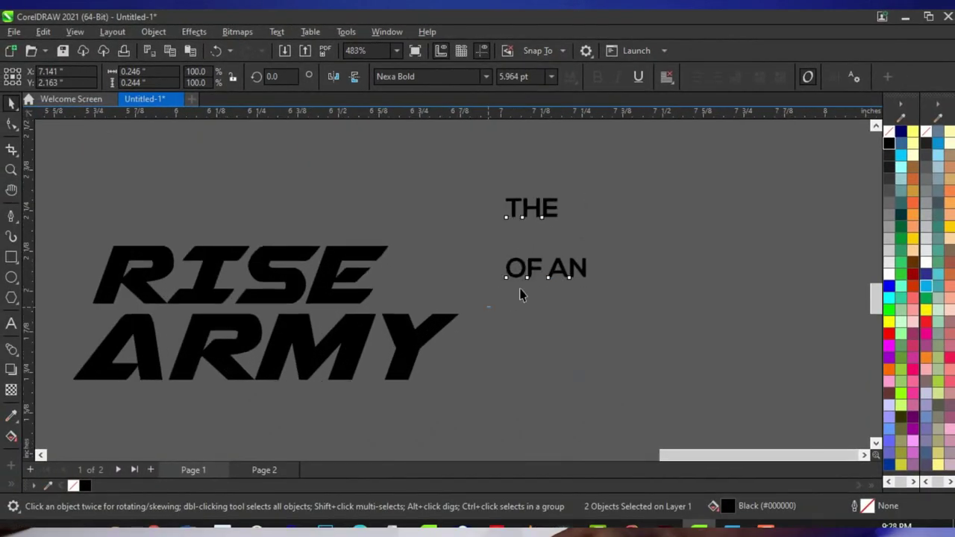
left_click_drag(530, 269, 429, 262)
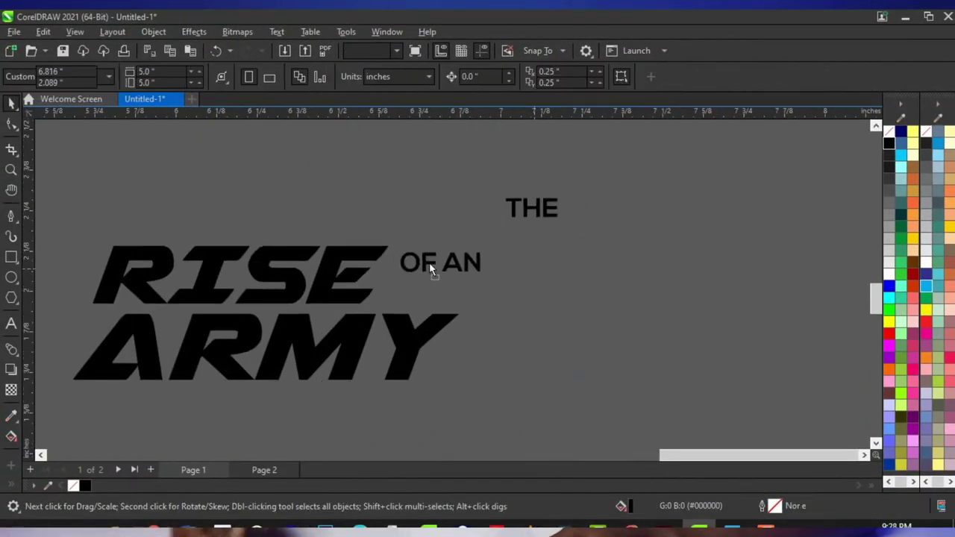
Split OF AN onto two lines and tighten the spacing between OF and AN
double_click(446, 261)
key("Return")
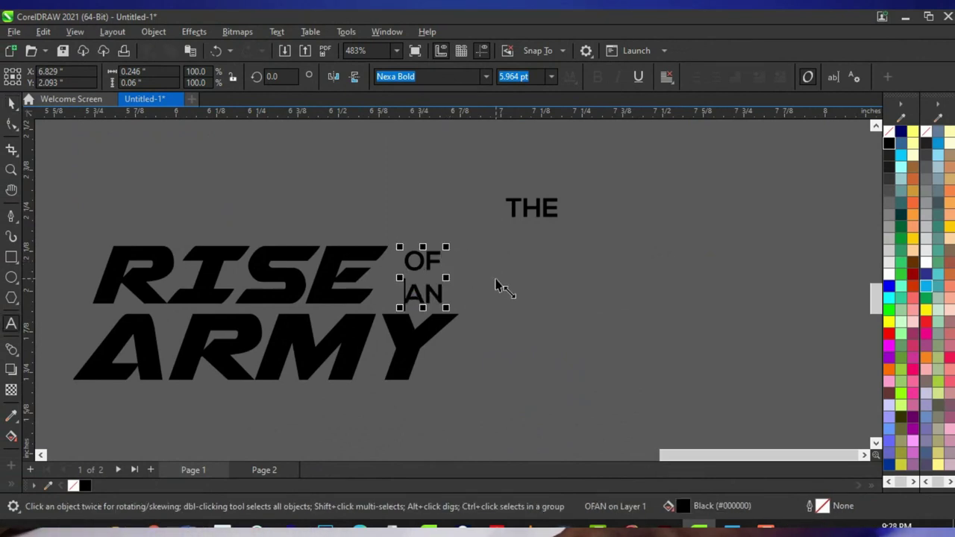
key("F10")
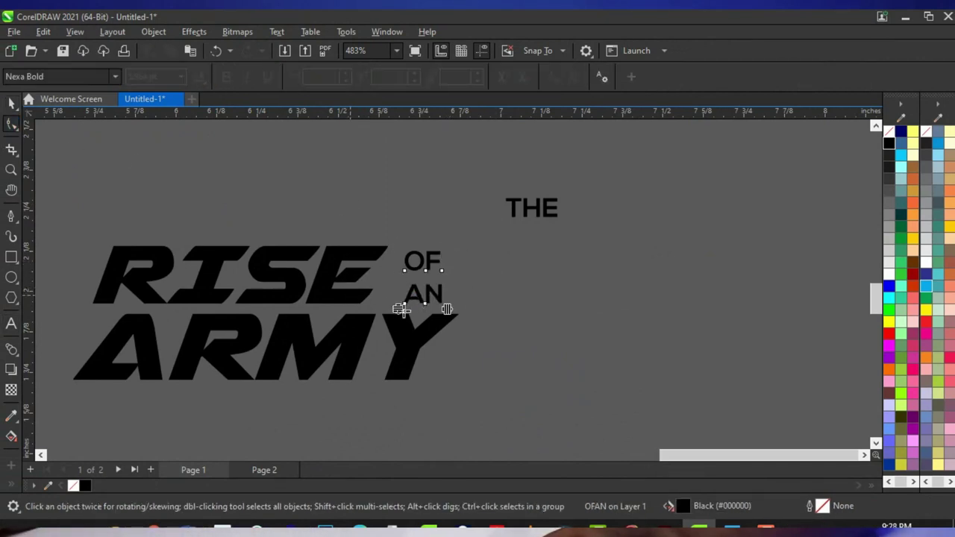
left_click_drag(402, 287, 402, 290)
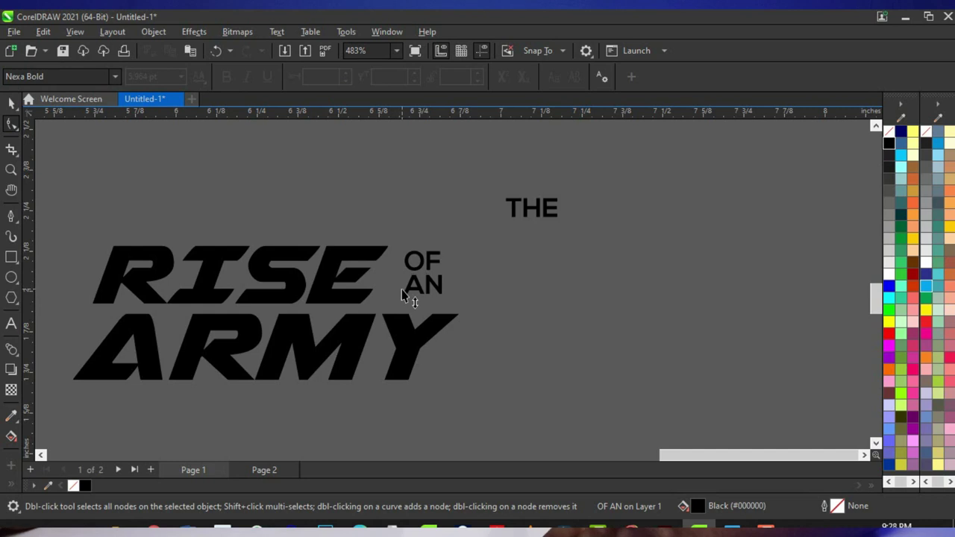
Enlarge the stacked OF AN text slightly to nearly match the height of RISE
scroll(422, 261, "up", 3)
key("space")
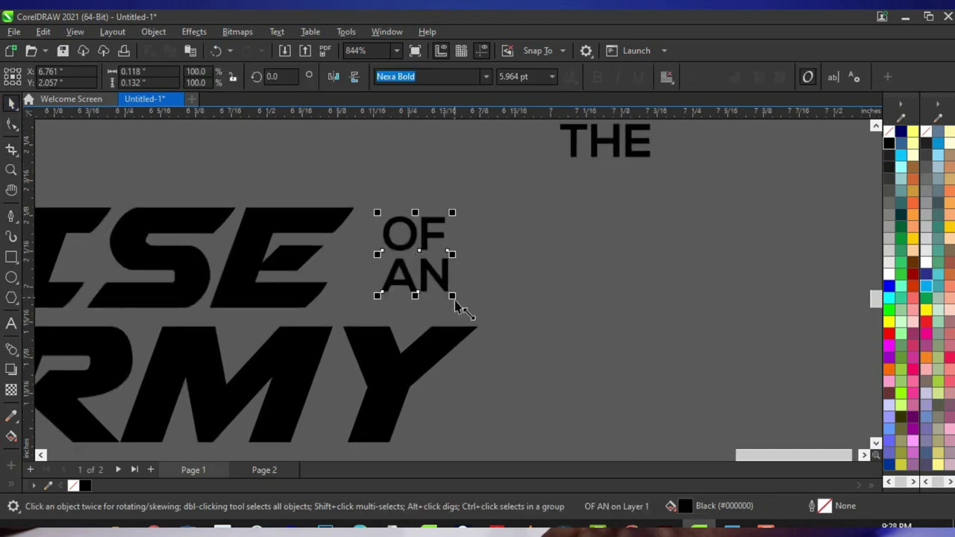
left_click_drag(469, 321, 469, 284)
left_click(523, 271)
Draw a rectangle about 0.21 by 0.21 inches over OF AN and round its corners to about 0.04 inches
left_click(11, 259)
scroll(420, 224, "up", 1)
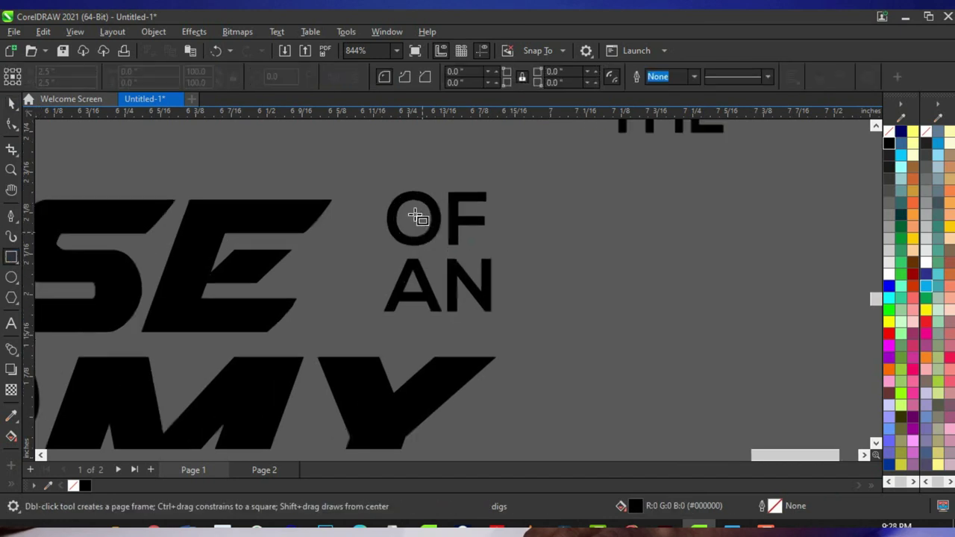
left_click_drag(360, 176, 516, 336)
left_click(11, 121)
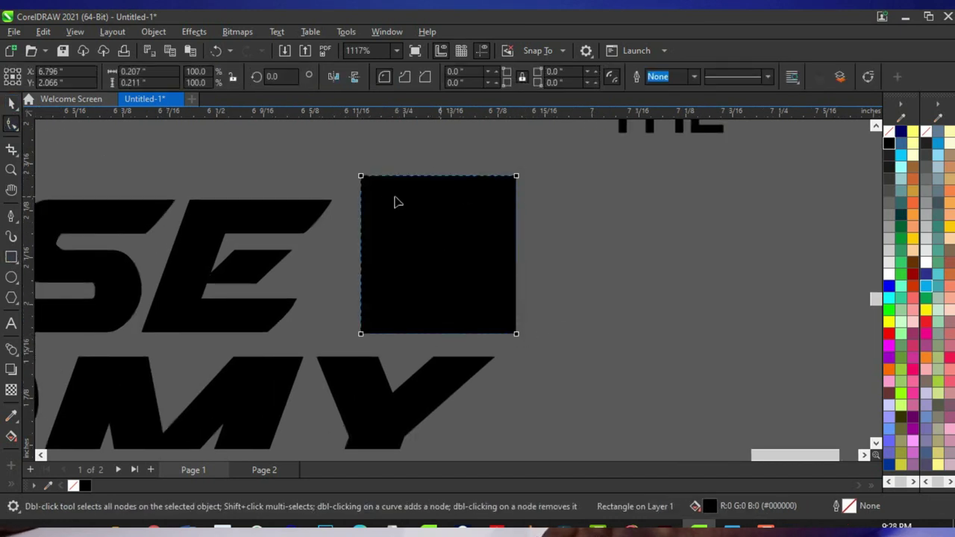
left_click_drag(381, 177, 390, 181)
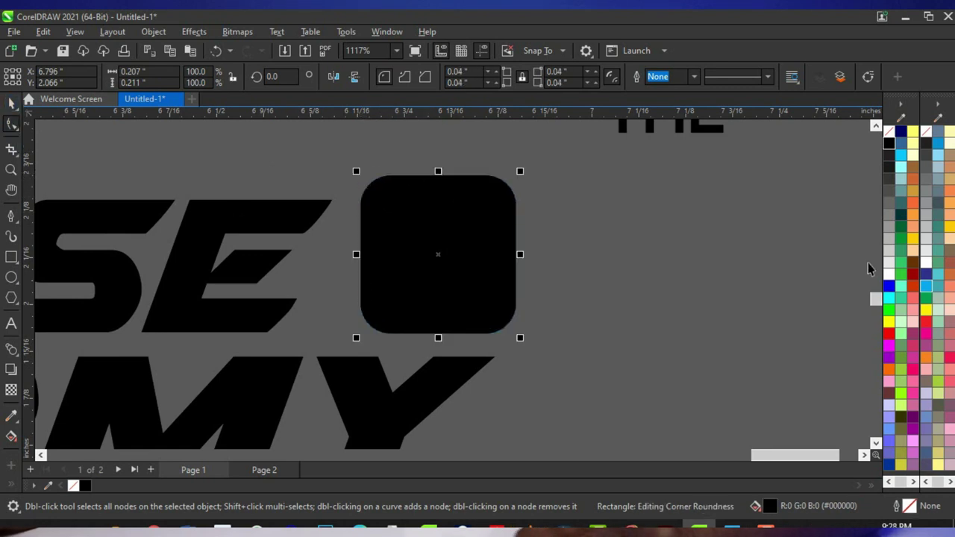
key("space")
Make the rounded rectangle a white backing behind OF AN and narrow it slightly to fit the text
left_click(889, 274)
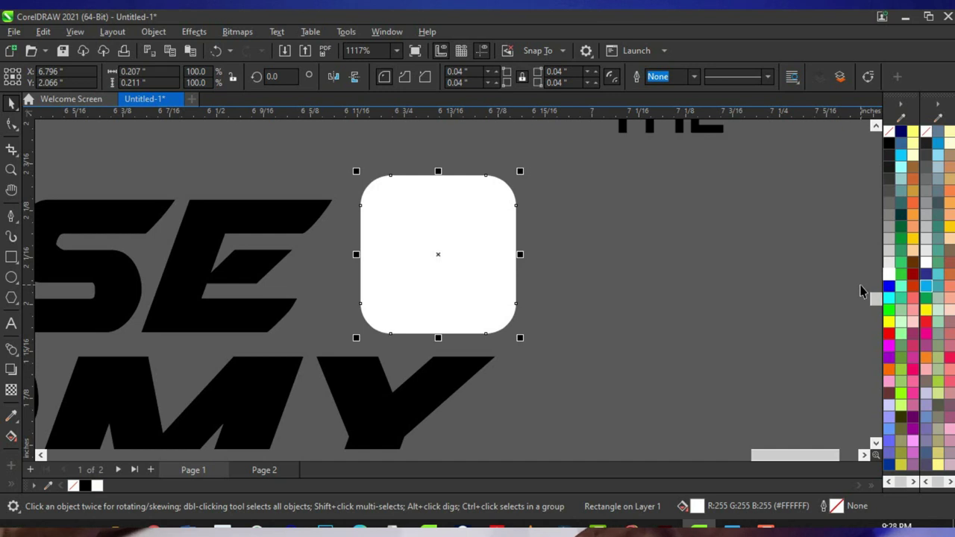
key("ctrl+Page_Down")
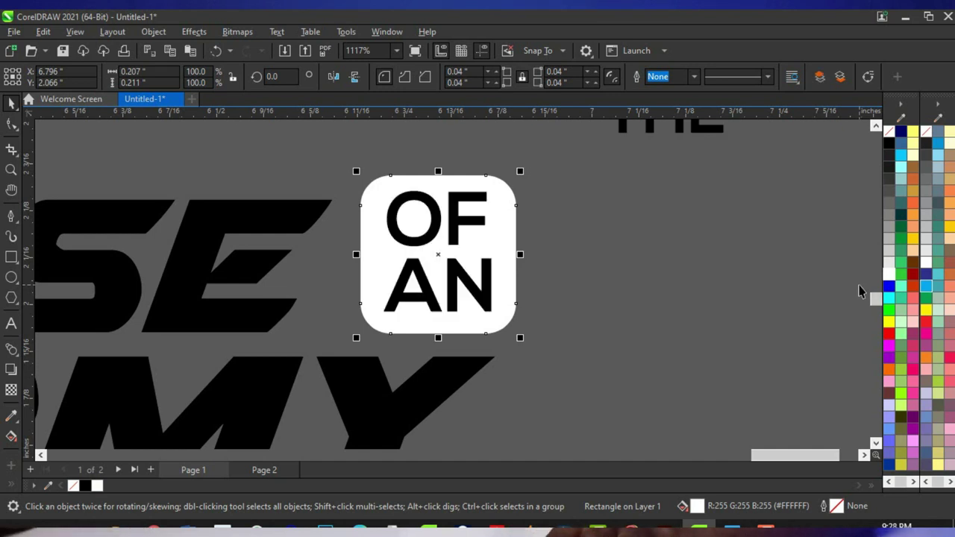
scroll(509, 326, "up", 3)
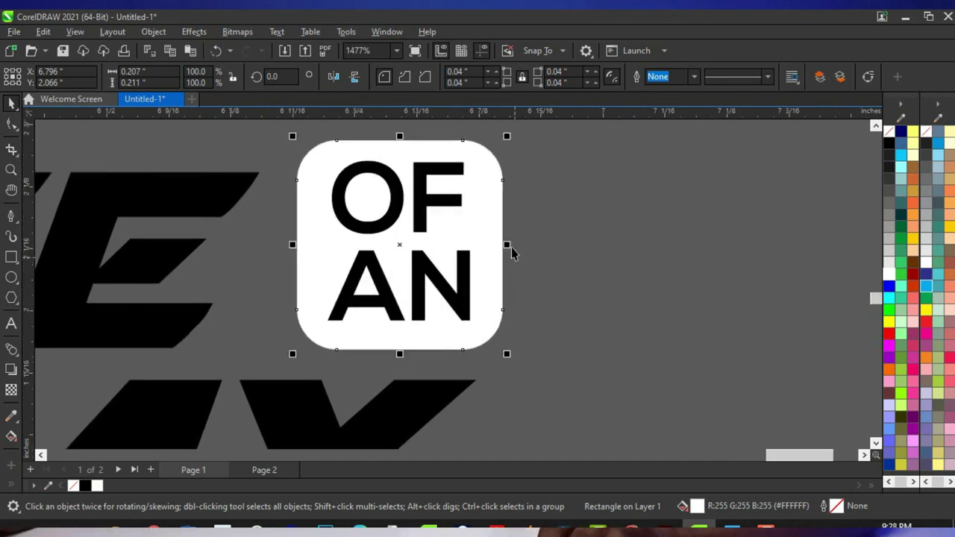
left_click_drag(505, 251, 497, 252)
scroll(431, 258, "down", 3)
Scale OF AN and its white backing down together to about 0.164 by 0.192 inches, beside RISE
left_click_drag(520, 158, 297, 326)
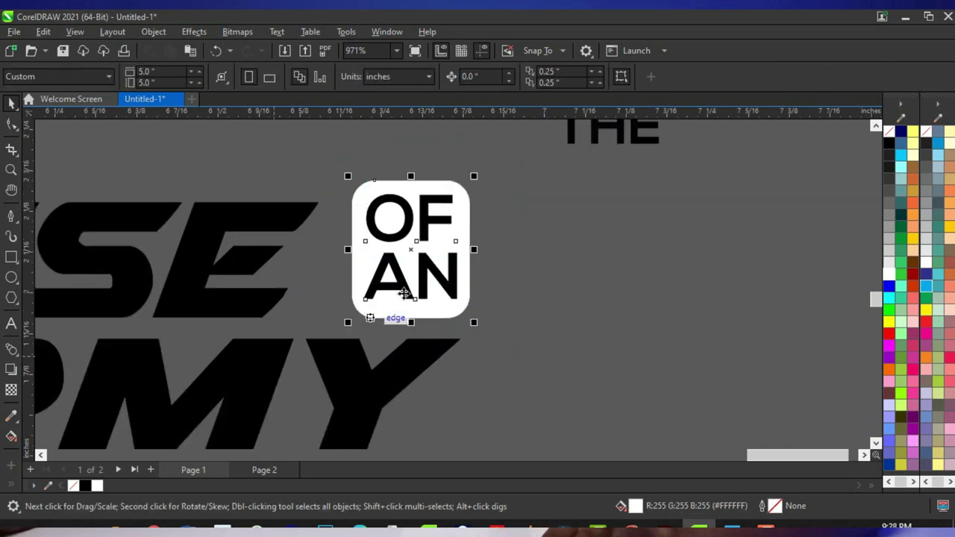
left_click_drag(441, 276, 429, 279)
left_click_drag(464, 179, 455, 194)
scroll(425, 290, "up", 2)
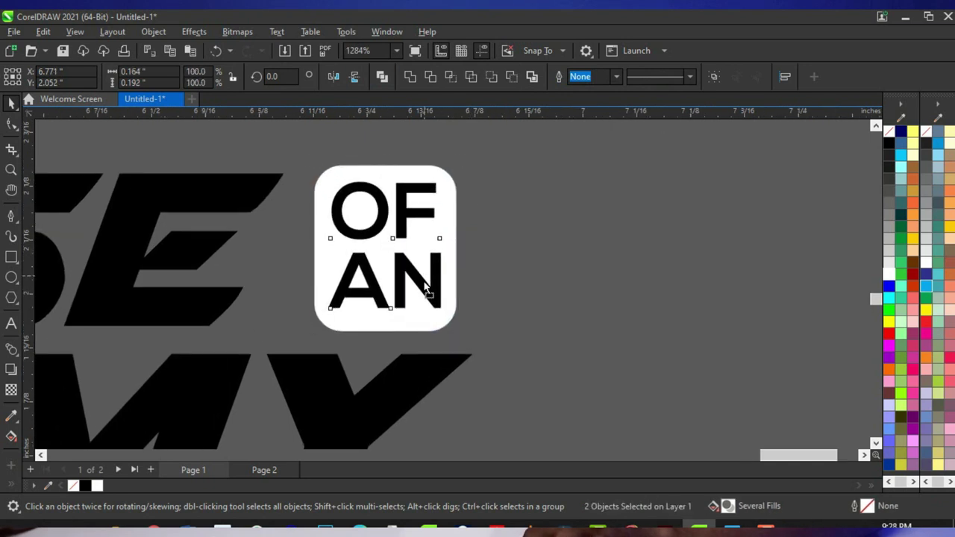
Skew OF AN and its white backing together to follow the slant of the RISE lettering
left_click(400, 257)
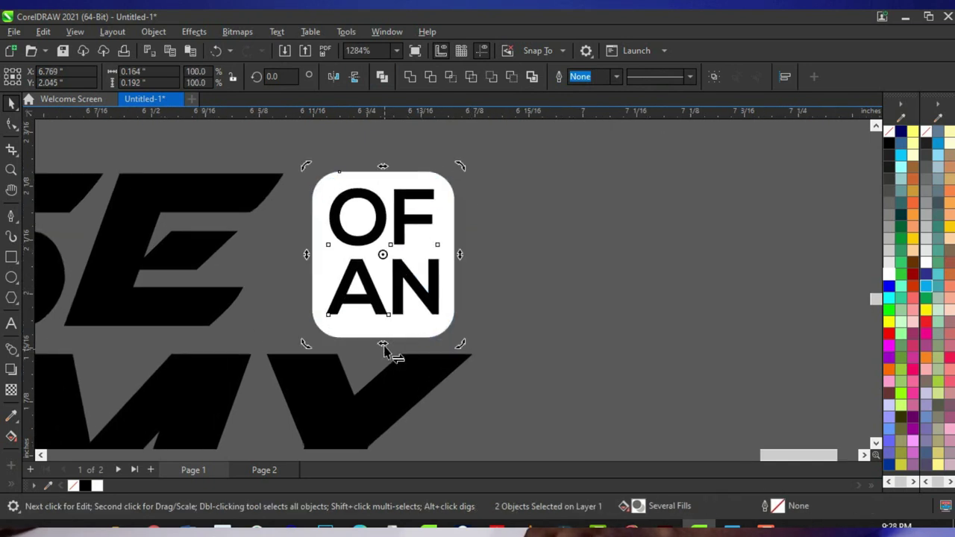
left_click_drag(383, 347, 350, 349)
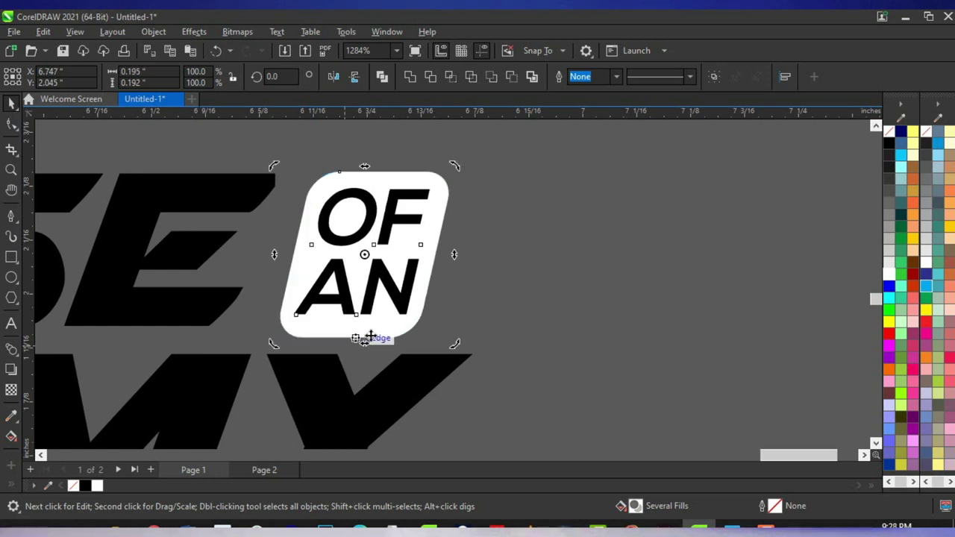
scroll(368, 211, "down", 3)
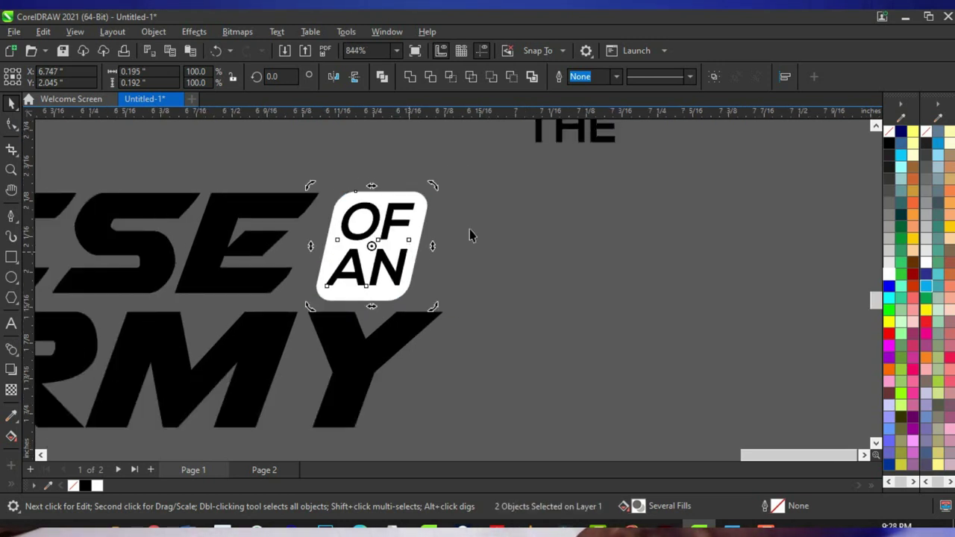
scroll(389, 199, "up", 3)
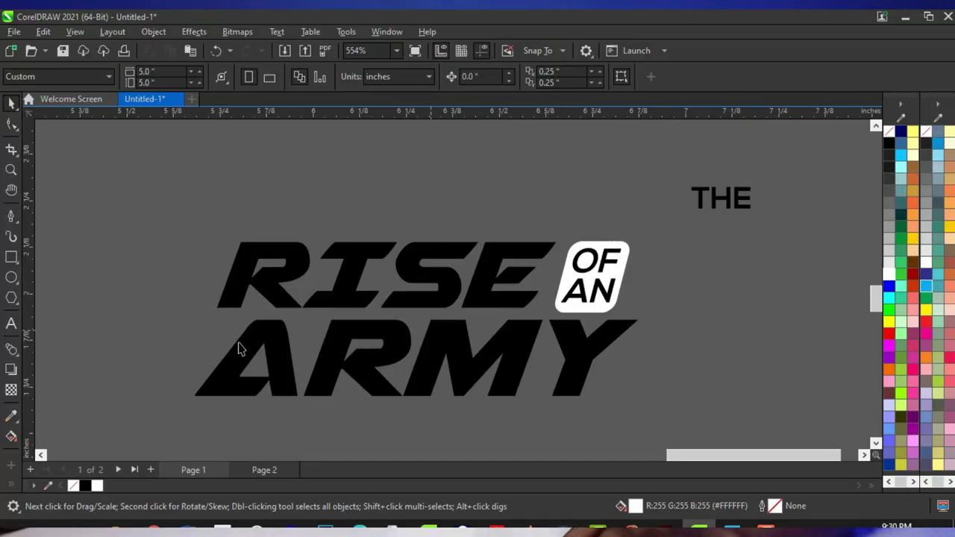
Draw a white rectangle about 0.2 by 0.084 inches overlapping the left edge of the R in RISE
scroll(137, 245, "up", 4)
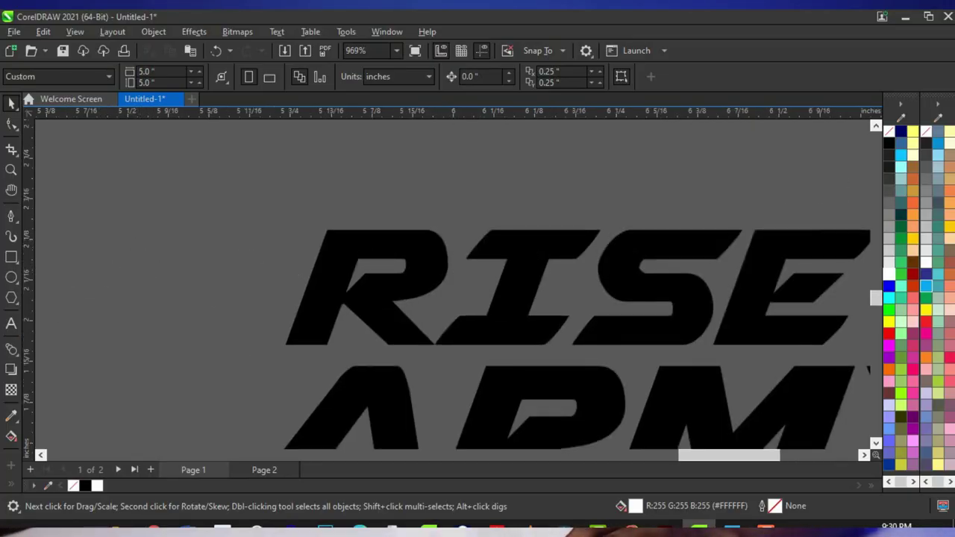
left_click(13, 257)
scroll(277, 264, "up", 3)
left_click_drag(278, 307, 363, 326)
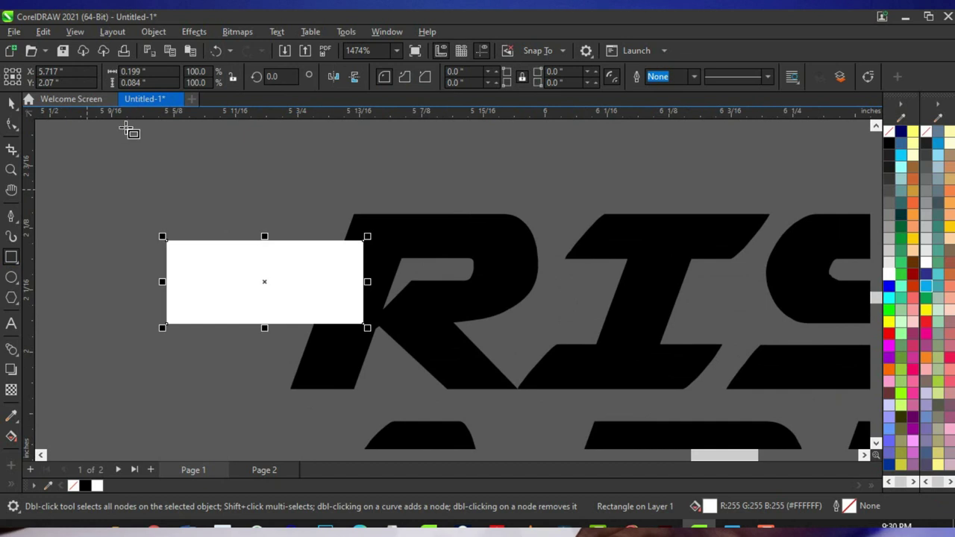
Skew the white rectangle into a parallelogram matching the slant of the R and shift it slightly onto the letter
scroll(265, 276, "up", 3)
left_click(265, 281)
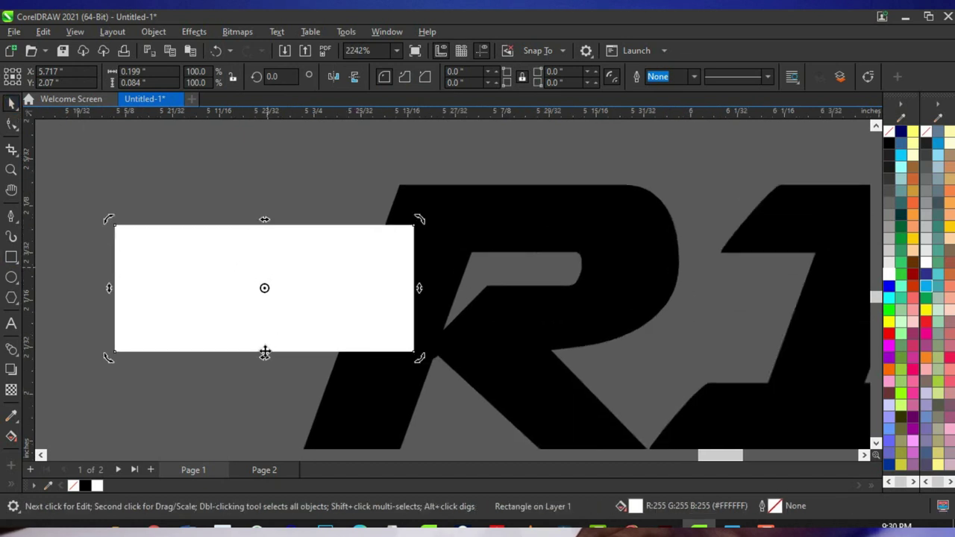
left_click_drag(265, 361, 229, 356)
left_click_drag(292, 298, 312, 301)
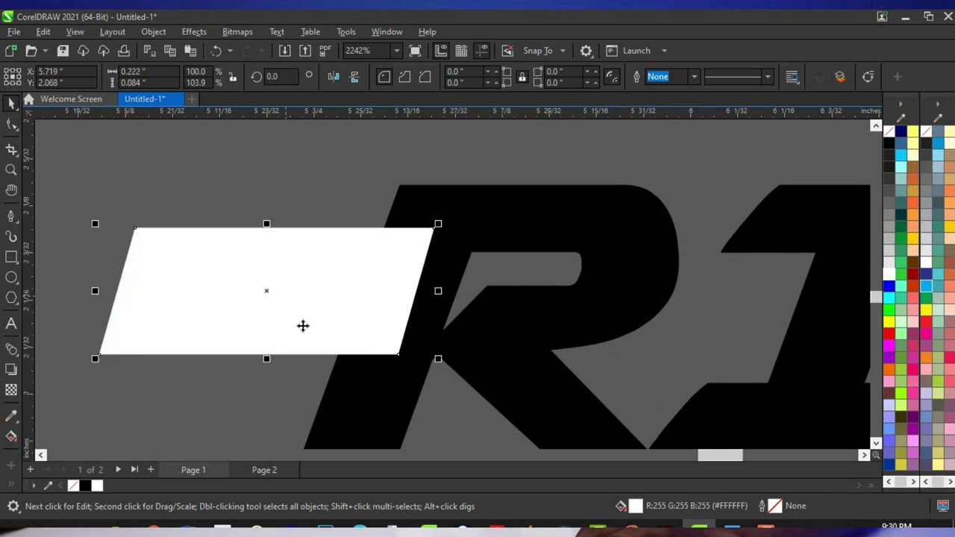
mouse_move(267, 361)
left_mouse_down()
mouse_move(275, 357)
mouse_move(257, 365)
left_mouse_up()
left_click(288, 321)
Move the word THE onto the white parallelogram beside the R and center it there
scroll(310, 266, "down", 10)
scroll(356, 281, "up", 3)
scroll(356, 287, "down", 3)
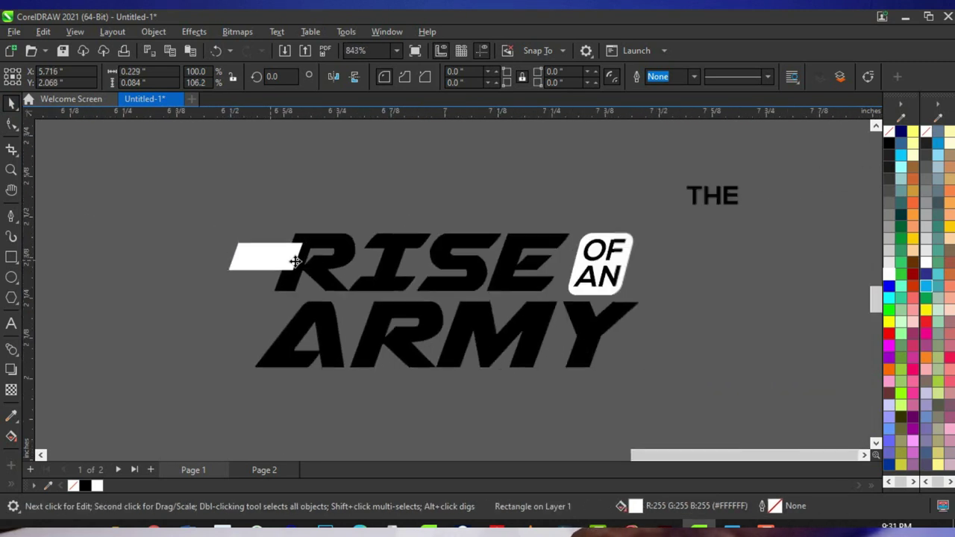
left_click(614, 220)
left_click_drag(354, 249, 271, 262)
scroll(342, 282, "up", 4)
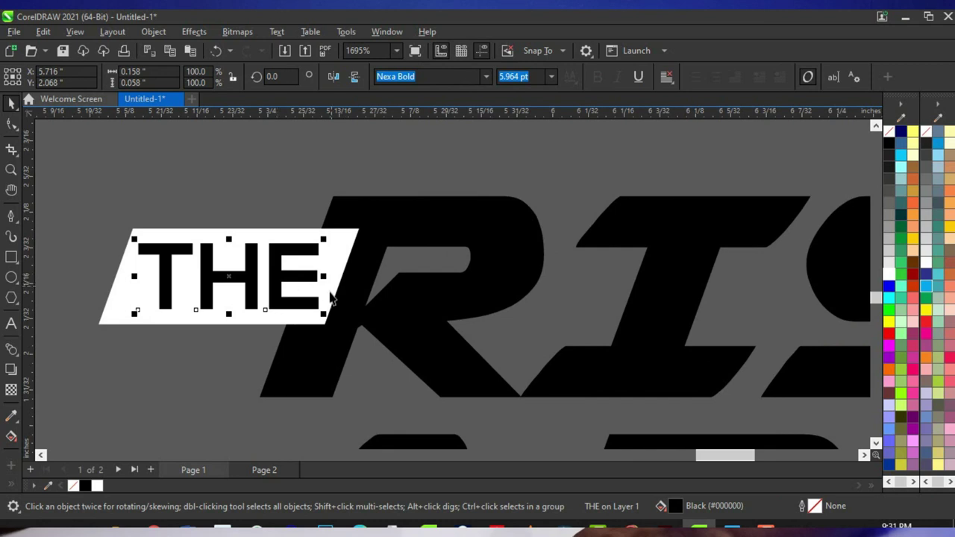
scroll(330, 293, "up", 1)
scroll(298, 302, "down", 2)
scroll(243, 302, "up", 1)
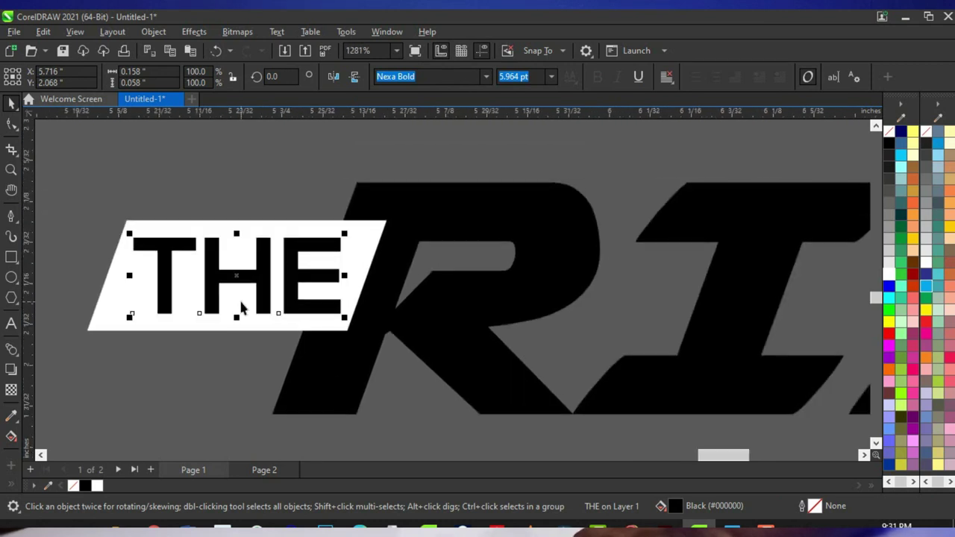
scroll(213, 302, "up", 1)
scroll(287, 286, "down", 1)
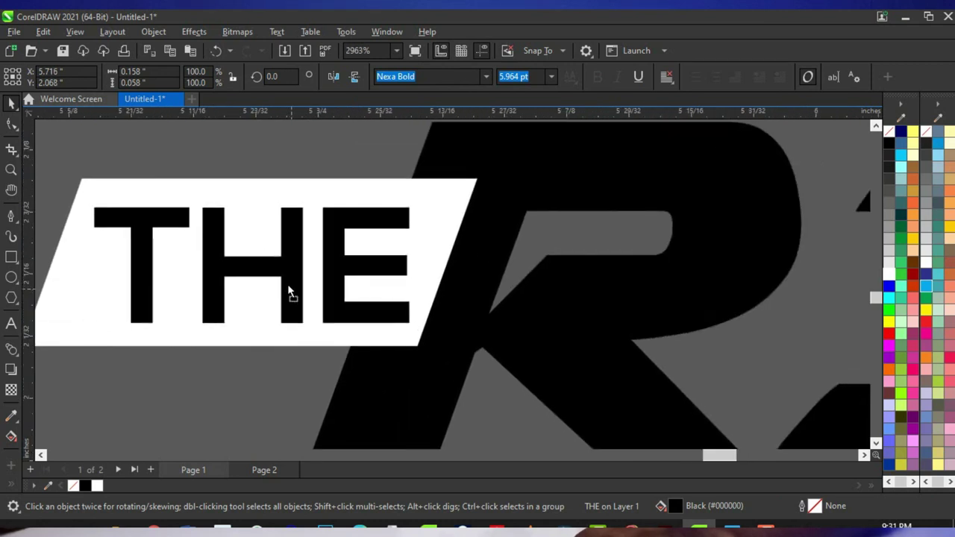
scroll(291, 298, "up", 1)
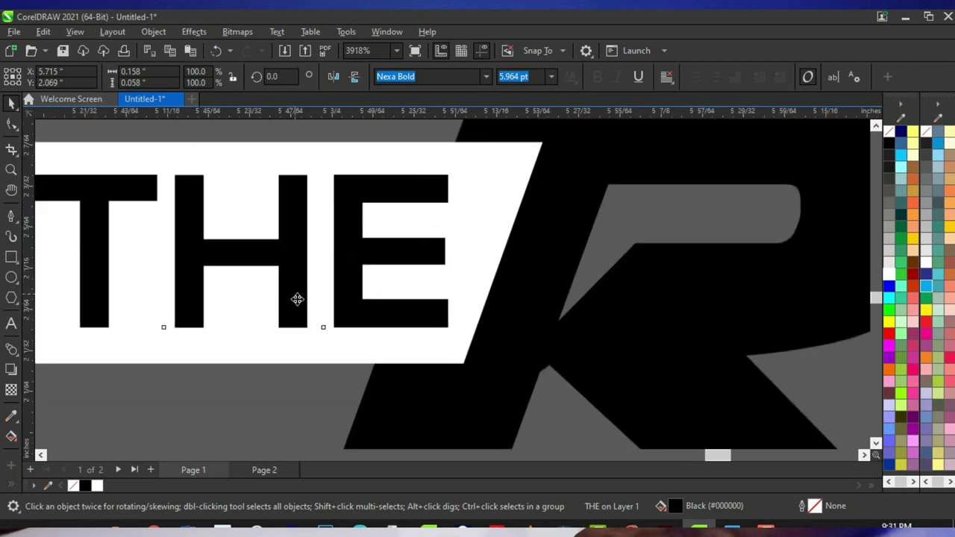
Skew the word THE to match the parallelogram's slant and shift it slightly to sit centered inside
scroll(306, 293, "down", 2)
left_click(311, 274)
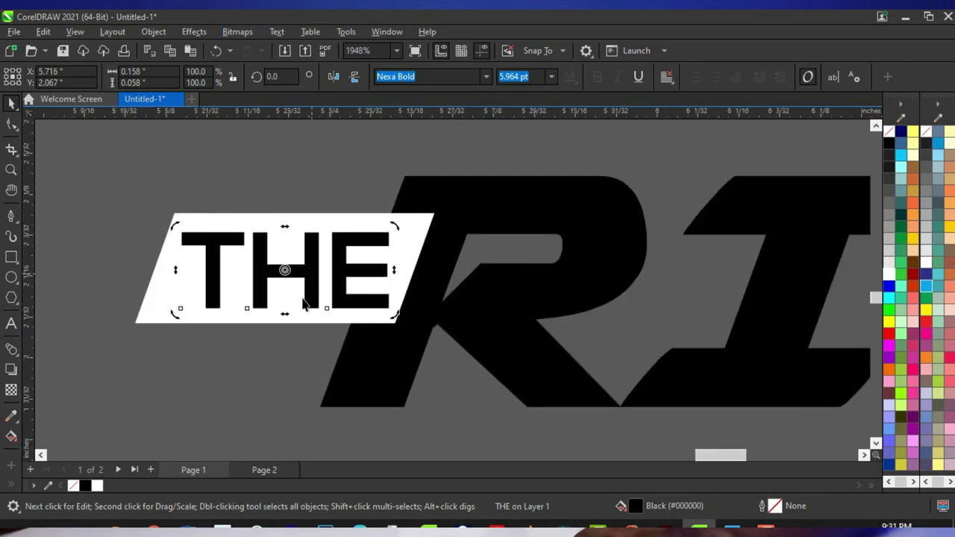
scroll(289, 331, "up", 1)
left_click_drag(280, 319, 251, 334)
left_click_drag(278, 211, 286, 213)
scroll(320, 256, "down", 2)
scroll(348, 250, "up", 1)
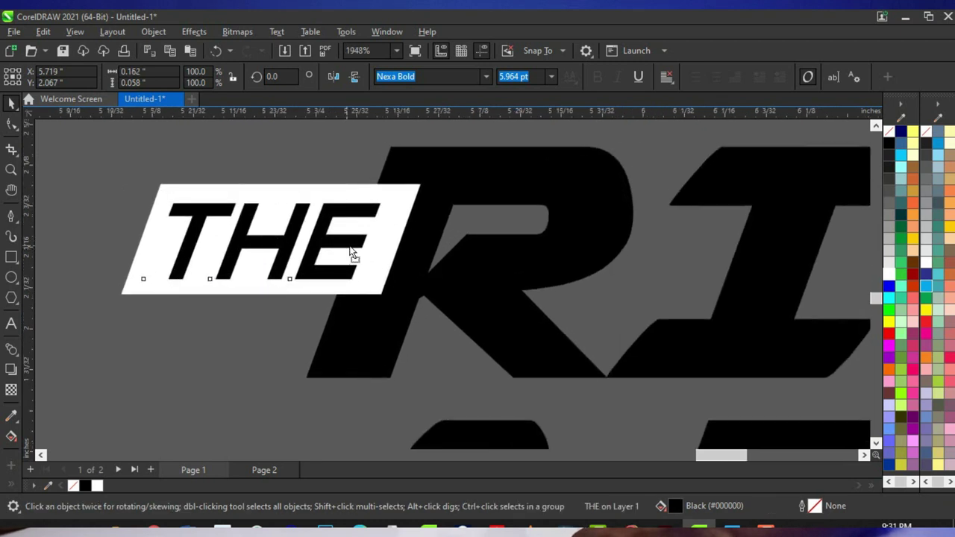
Weld the white parallelogram to the RISE lettering as one black shape
scroll(351, 247, "down", 2)
scroll(351, 247, "up", 1)
left_click(403, 193)
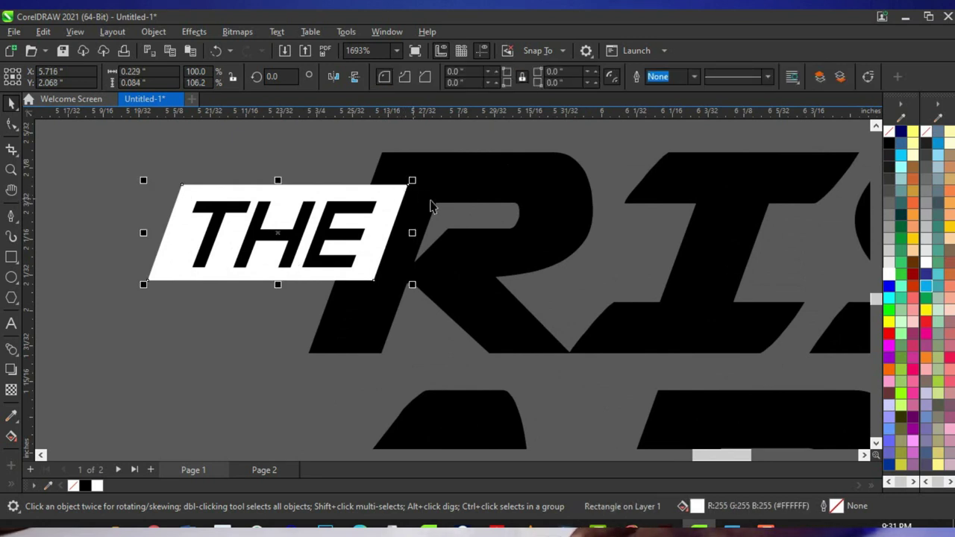
left_click(489, 182, "shift")
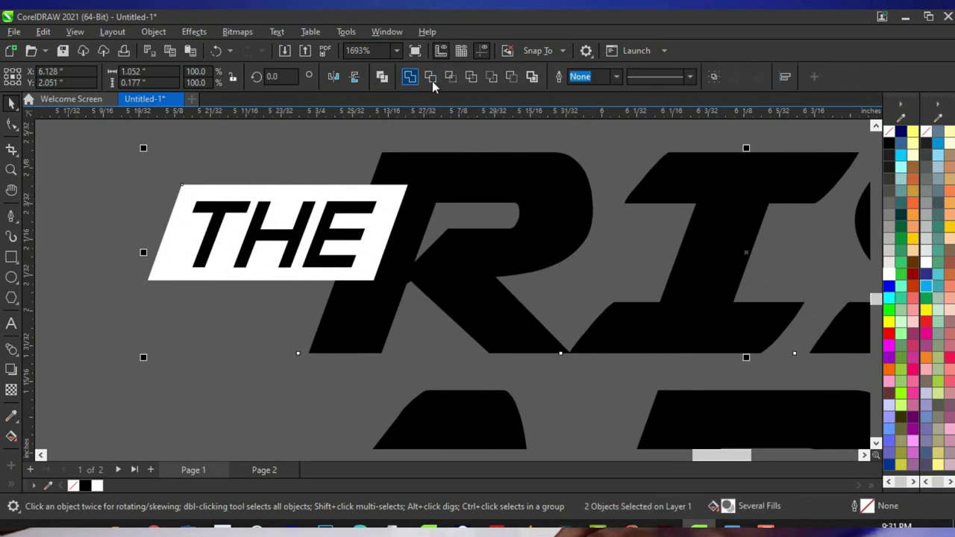
left_click(410, 79)
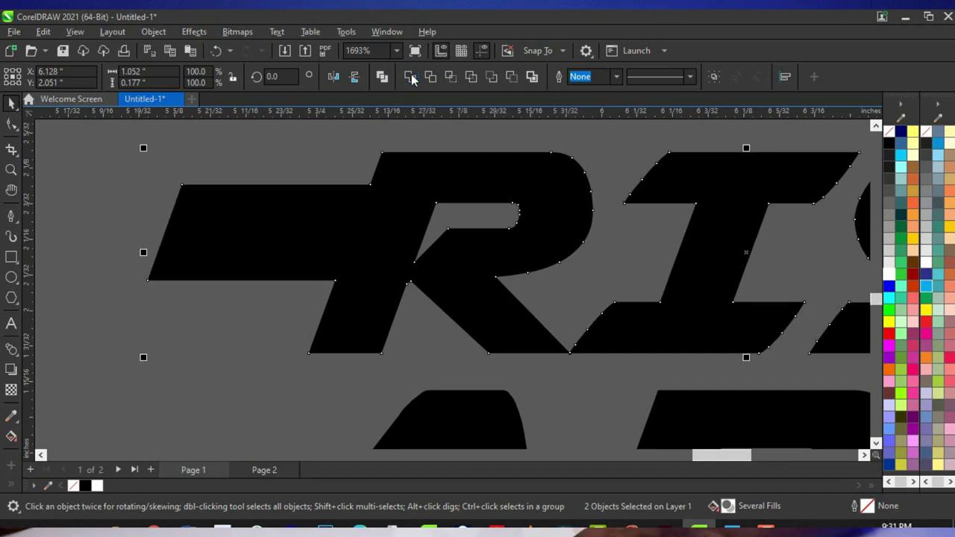
Fill the word THE with white so it stands out on the welded black banner
scroll(369, 220, "down", 1)
left_click_drag(120, 153, 366, 299)
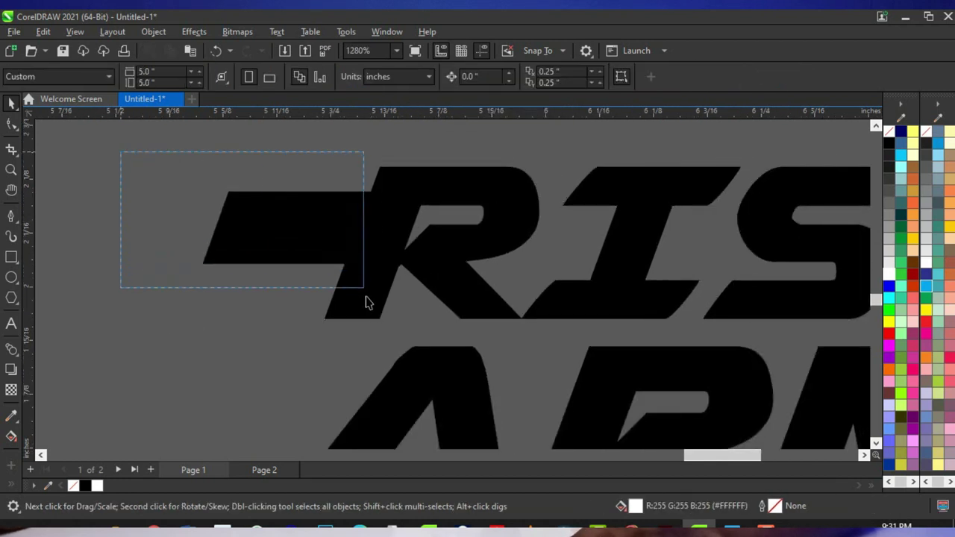
left_click(335, 217)
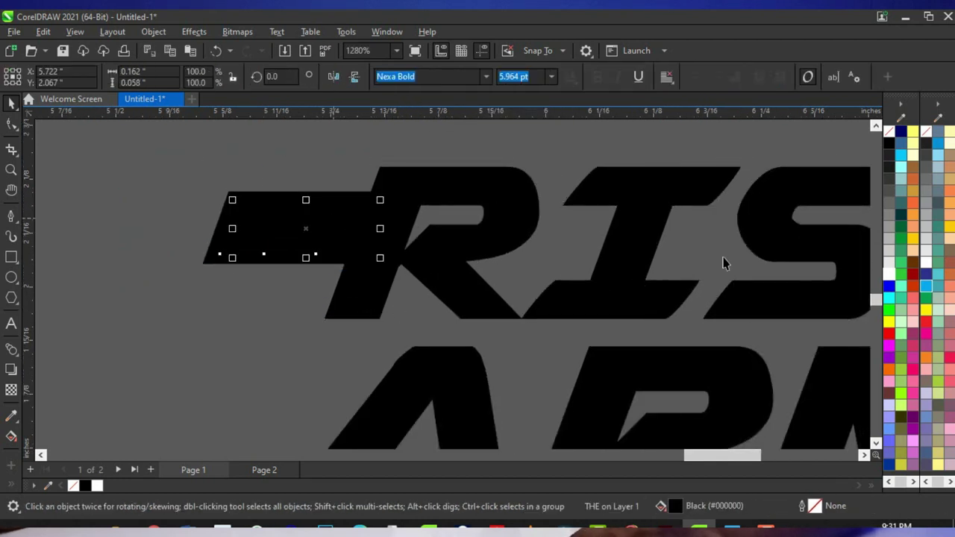
left_click(888, 274)
scroll(405, 215, "down", 4)
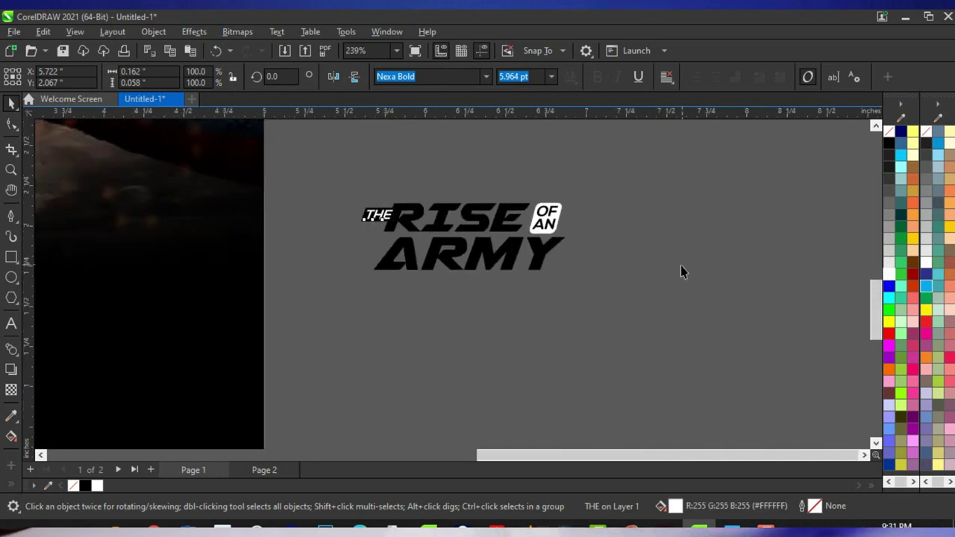
left_click(682, 270)
Enlarge the word ARMY to about 1.308 by 0.224 inches, extending its left end out beyond the THE banner
scroll(433, 243, "up", 3)
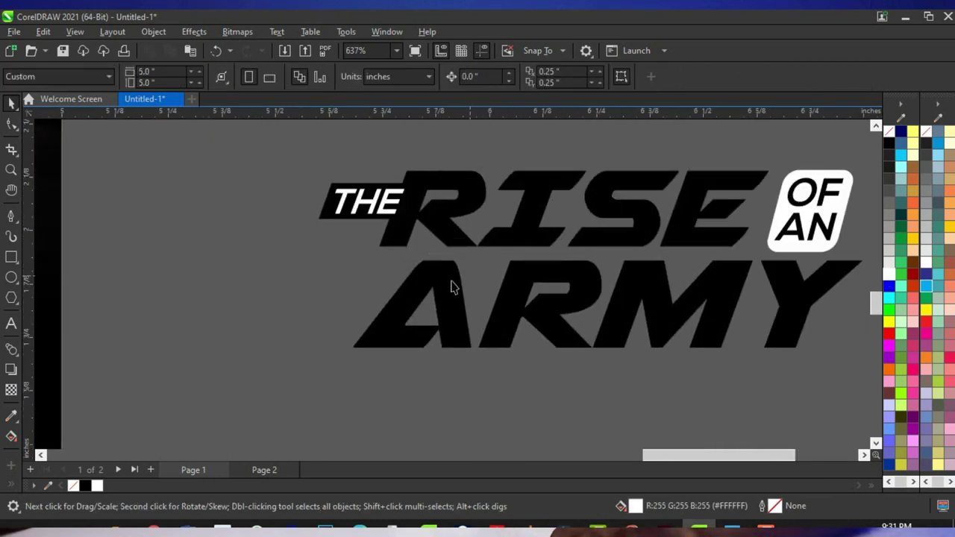
left_click(441, 276)
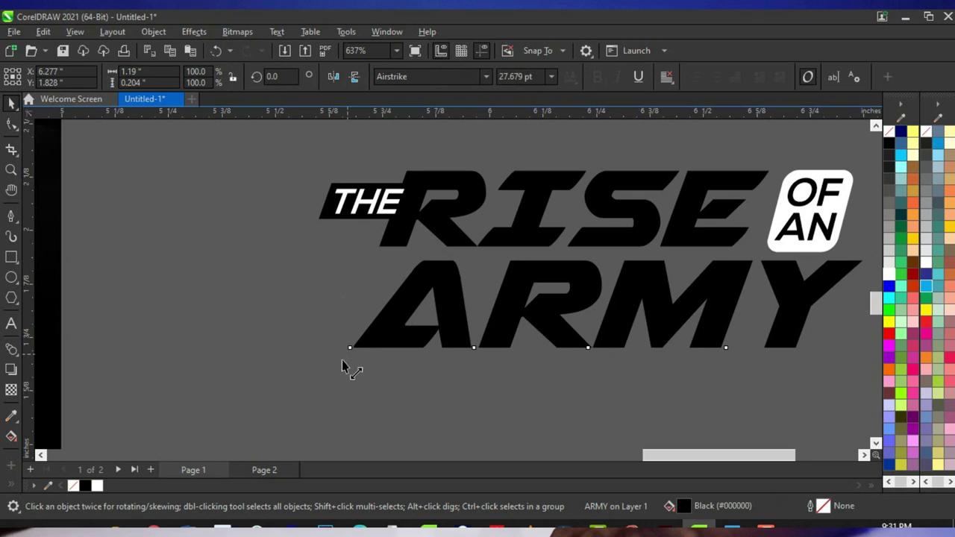
left_click_drag(342, 361, 306, 368)
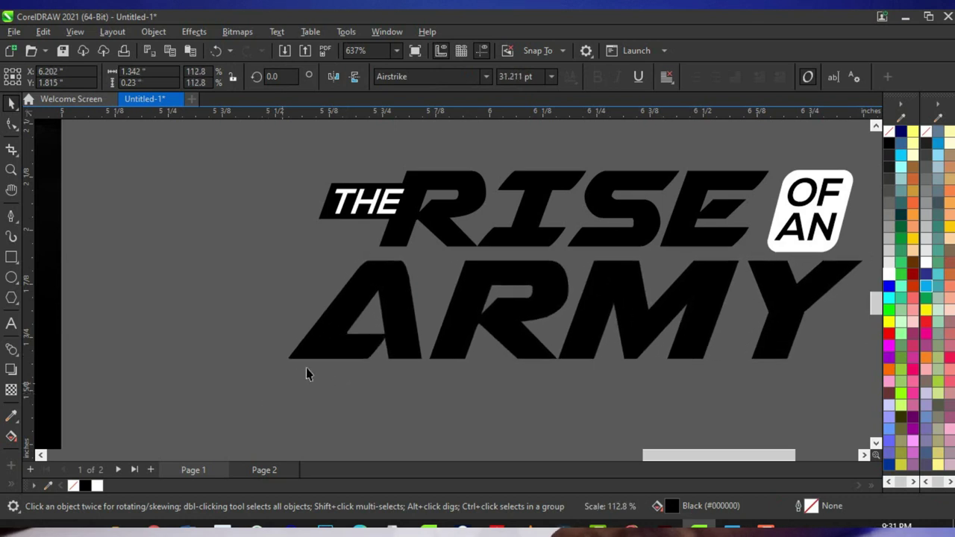
scroll(337, 291, "down", 2)
scroll(345, 317, "up", 1)
left_click_drag(288, 328, 298, 332)
scroll(504, 268, "up", 2)
scroll(502, 266, "down", 4)
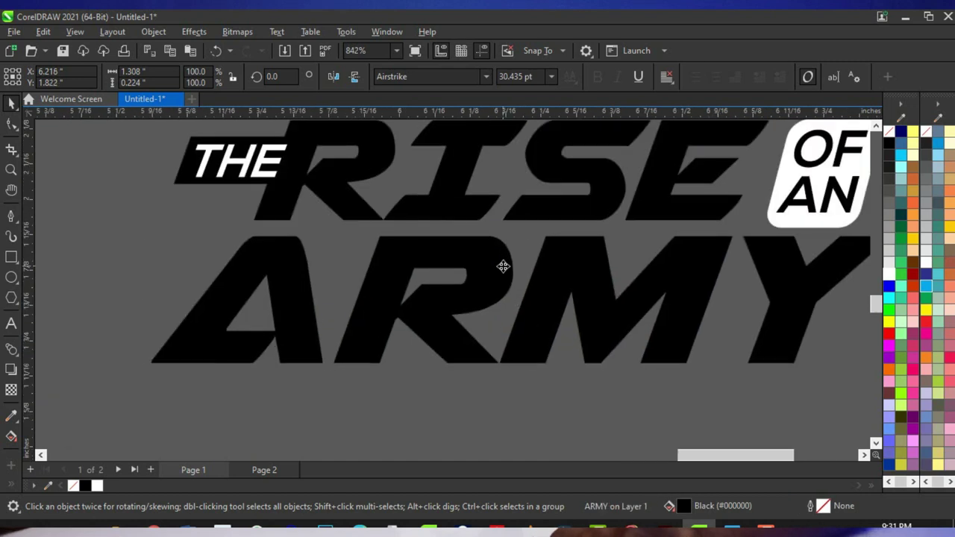
left_click_drag(698, 354, 297, 222)
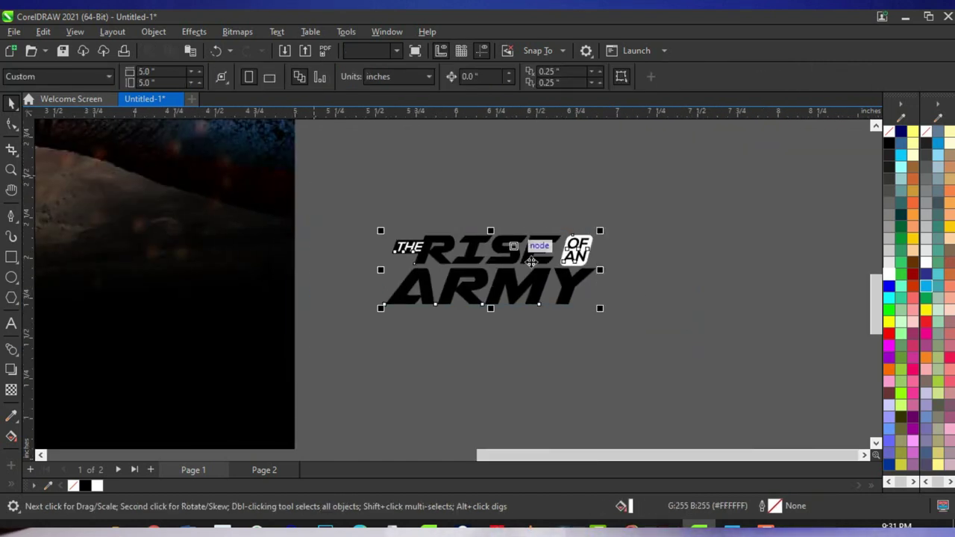
scroll(461, 358, "up", 2)
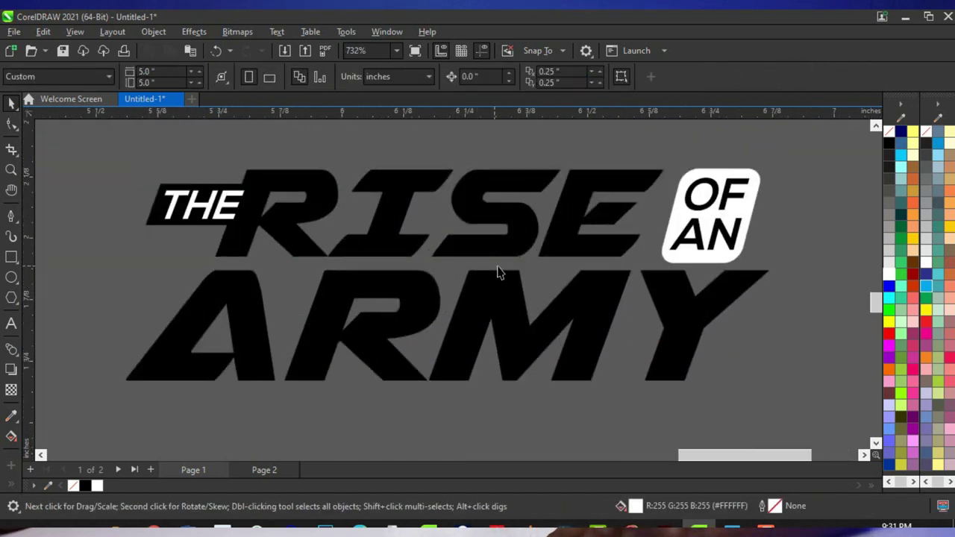
scroll(500, 273, "down", 2)
scroll(499, 273, "up", 3)
left_click(499, 275)
scroll(500, 274, "down", 1)
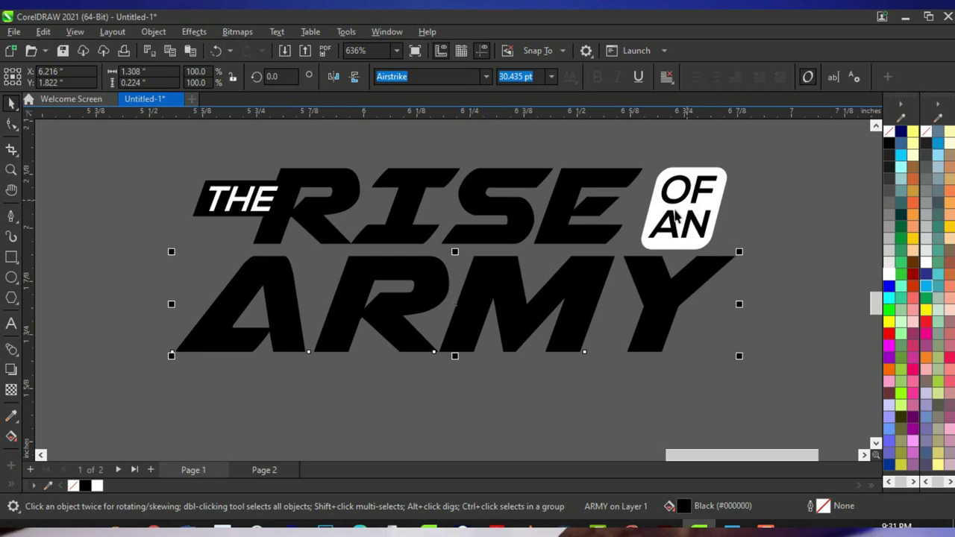
Shrink the word THE to about 0.157 by 0.056 inches and keep it within its black banner
scroll(265, 208, "up", 4)
left_click(283, 228)
scroll(318, 254, "up", 1)
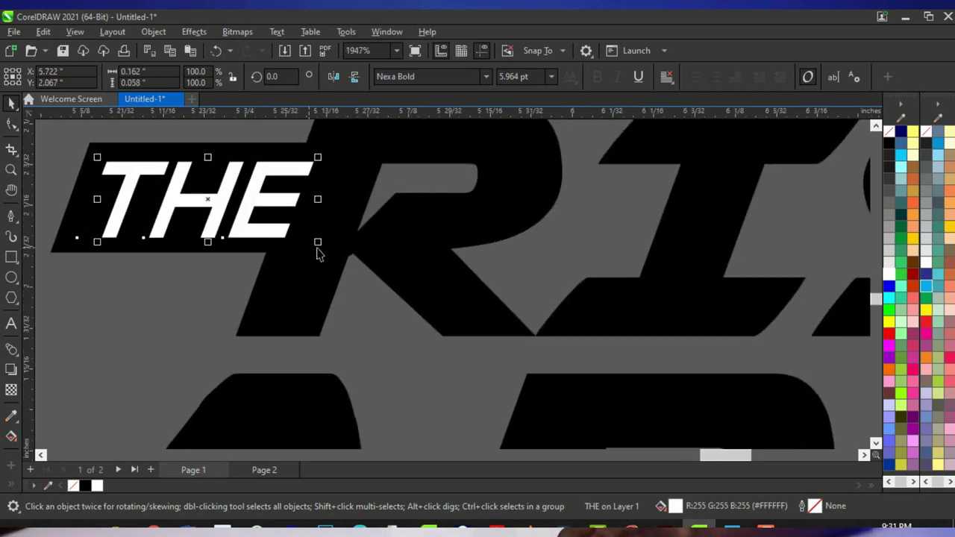
scroll(272, 216, "up", 1)
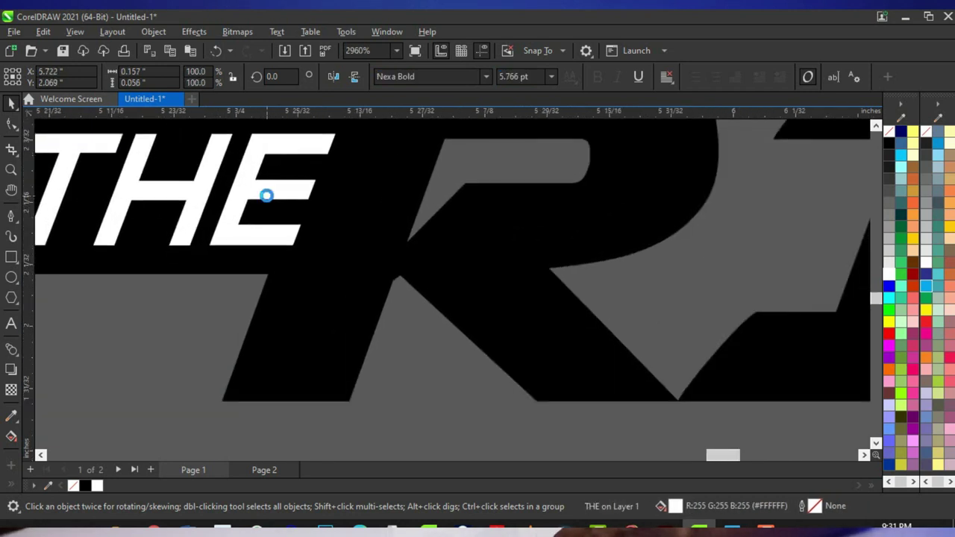
scroll(287, 221, "down", 4)
scroll(291, 227, "down", 3)
scroll(313, 219, "up", 3)
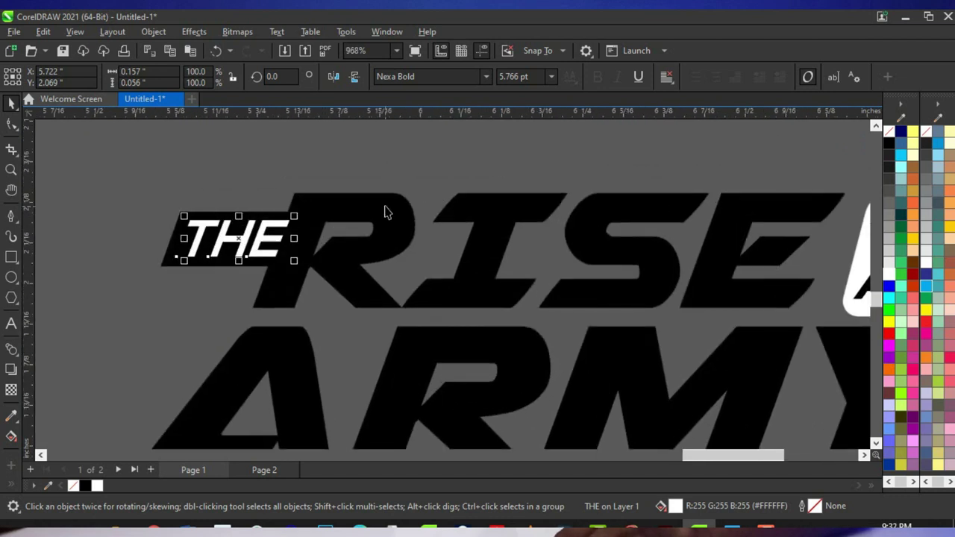
Group the welded RISE shape with the word ARMY
left_click(328, 208)
scroll(329, 208, "down", 3)
scroll(393, 288, "up", 2)
left_click(410, 265, "shift")
scroll(416, 261, "down", 3)
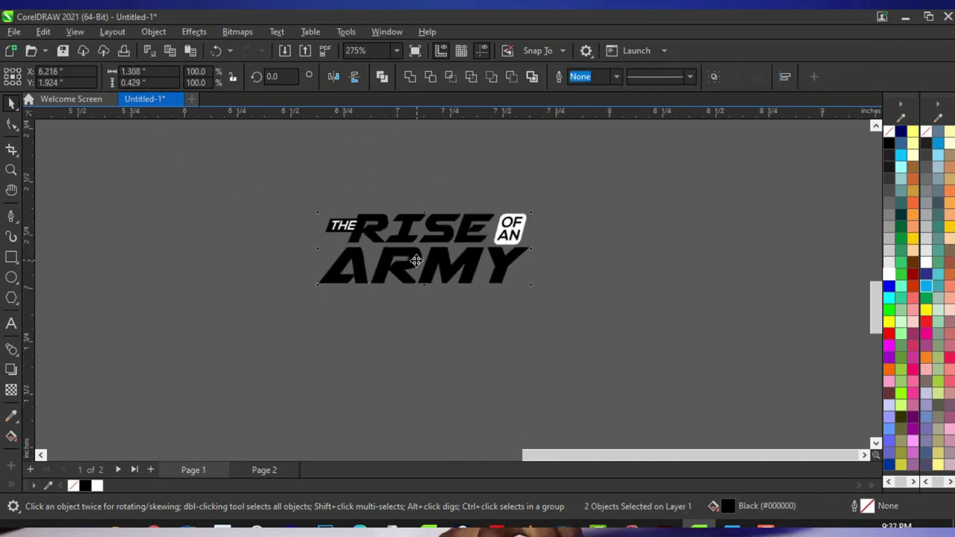
scroll(448, 241, "up", 1)
scroll(447, 241, "up", 2)
key("ctrl+g")
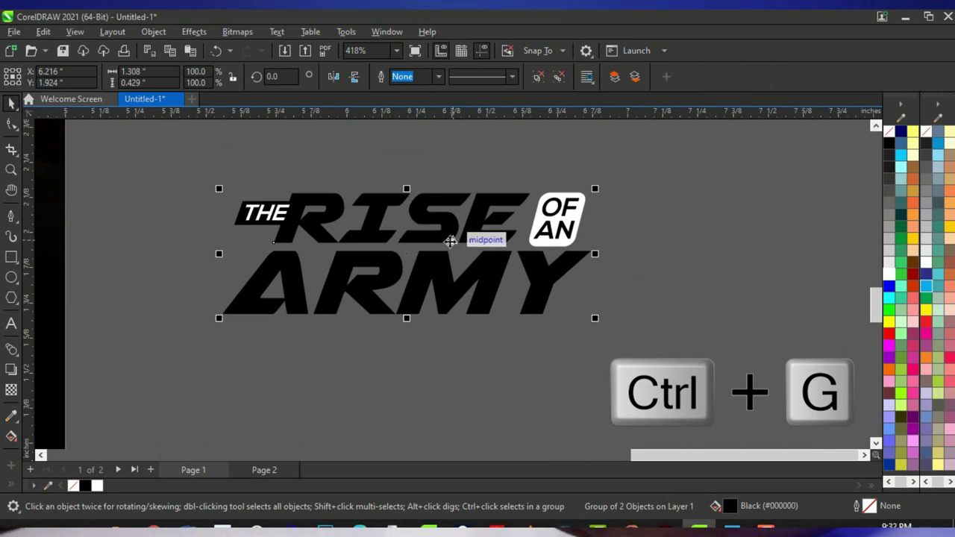
Fill the grouped RISE and ARMY lettering with yellow and apply a diagonal fountain fill running from yellow to red
scroll(388, 239, "up", 1)
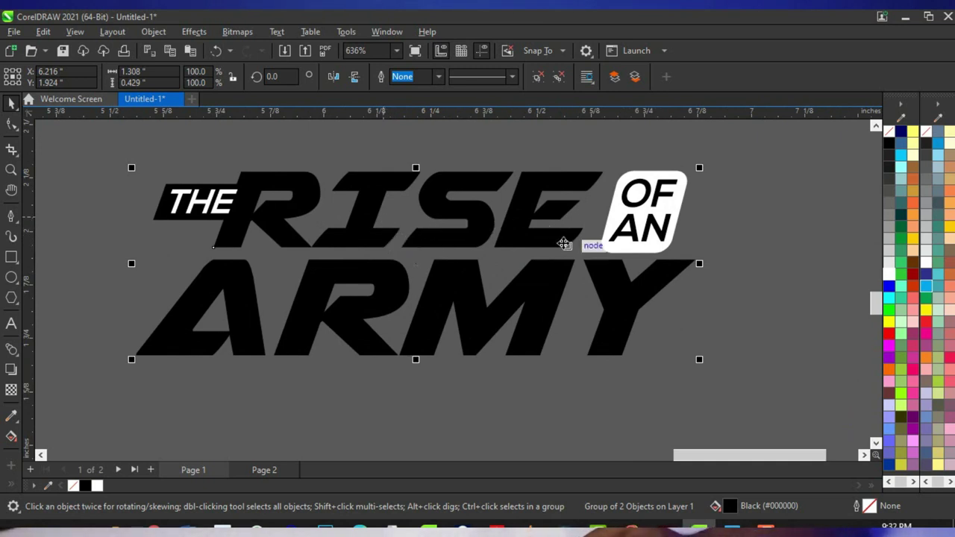
left_click(889, 323)
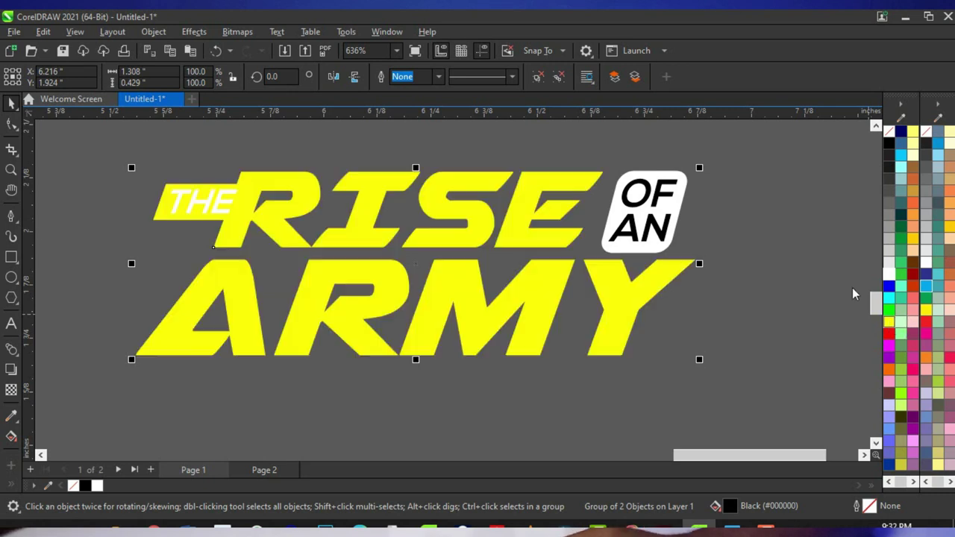
scroll(443, 219, "down", 1)
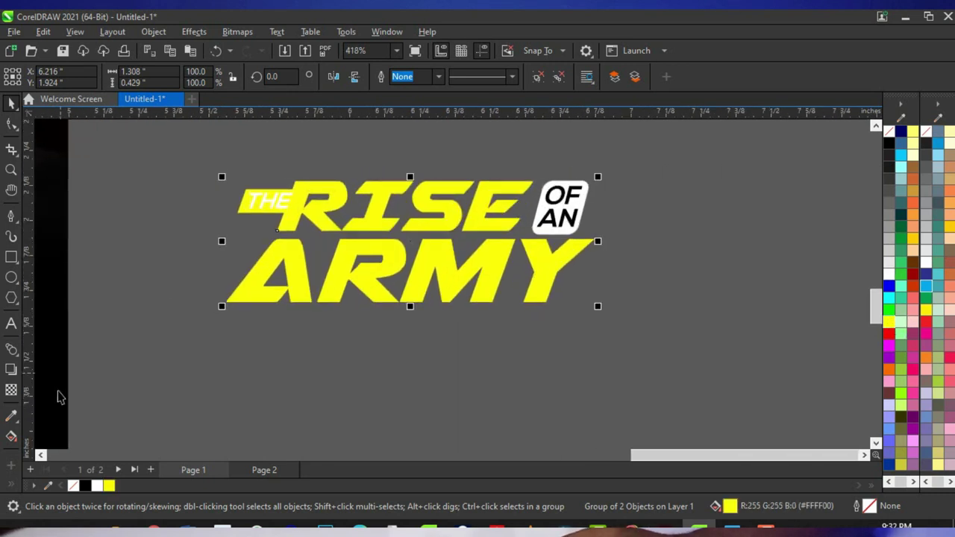
left_click(11, 438)
scroll(458, 277, "up", 2)
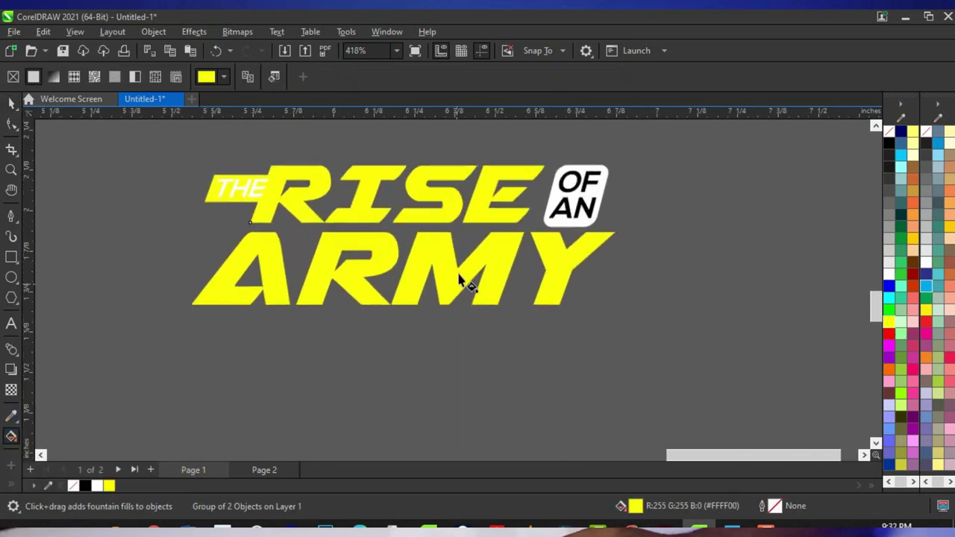
left_click_drag(389, 175, 437, 295)
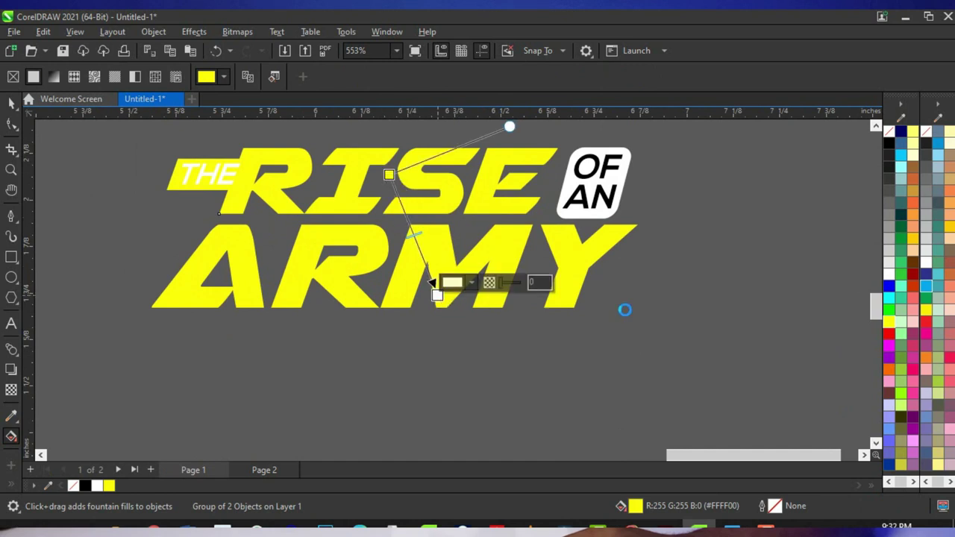
left_click(888, 336)
left_click_drag(437, 295, 477, 343)
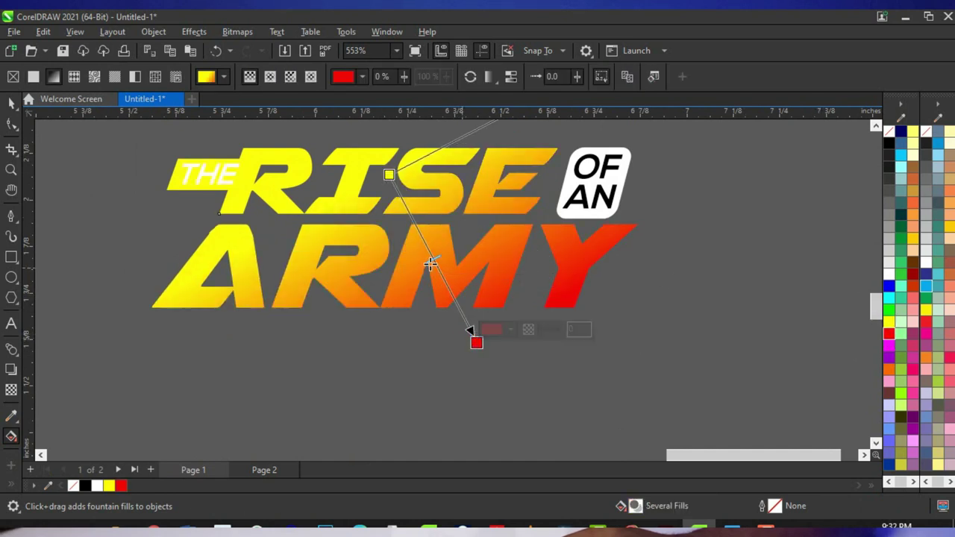
Add a yellow color node at about 55% of the gradient and change its starting color to red
double_click(438, 268)
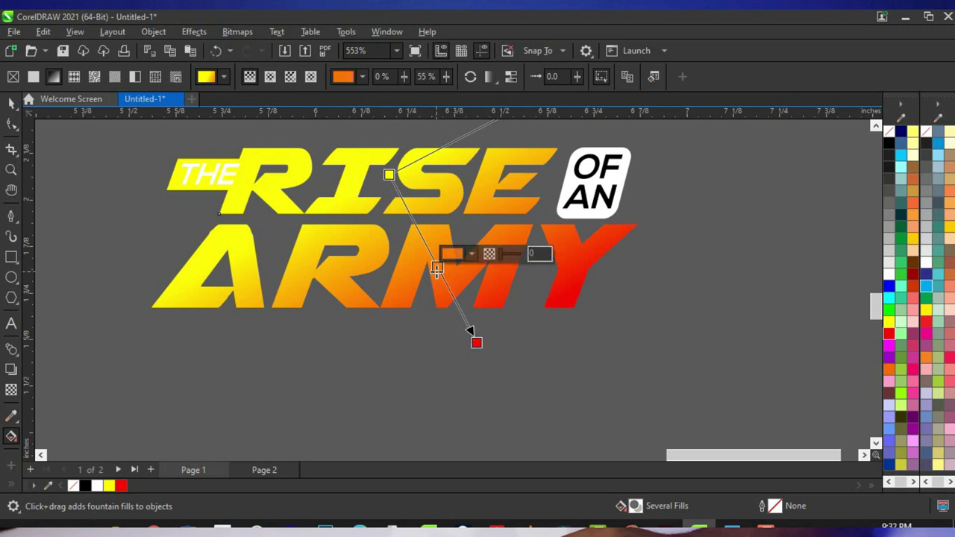
left_click(888, 324)
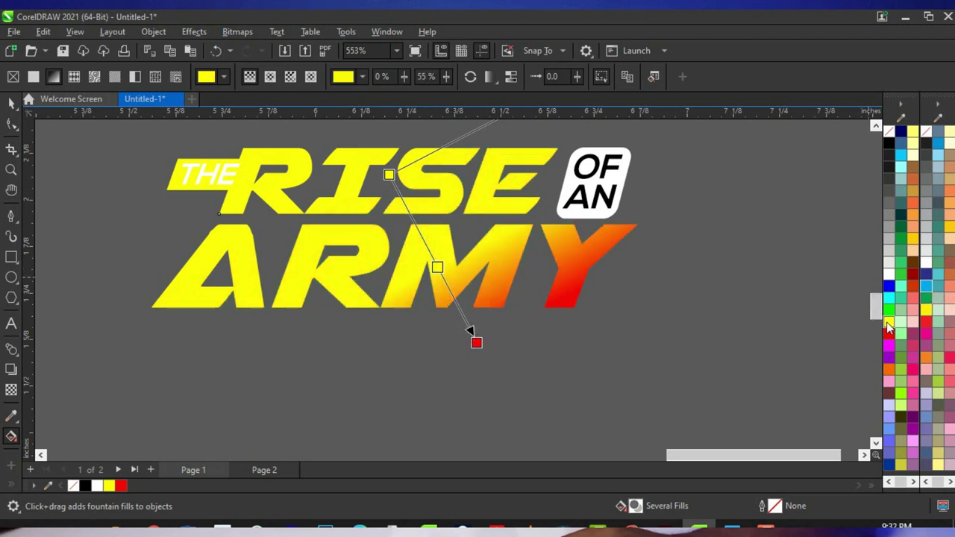
left_click(389, 175)
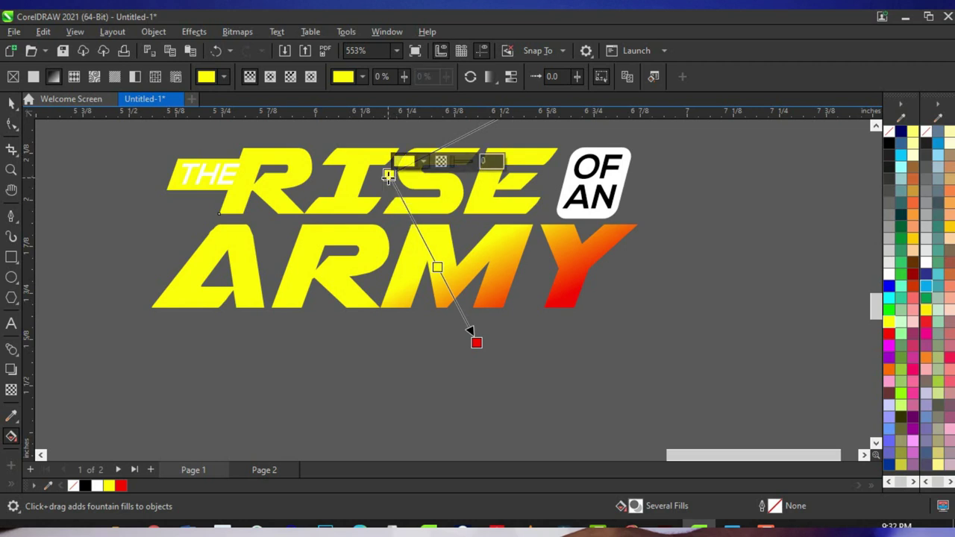
left_click(888, 333)
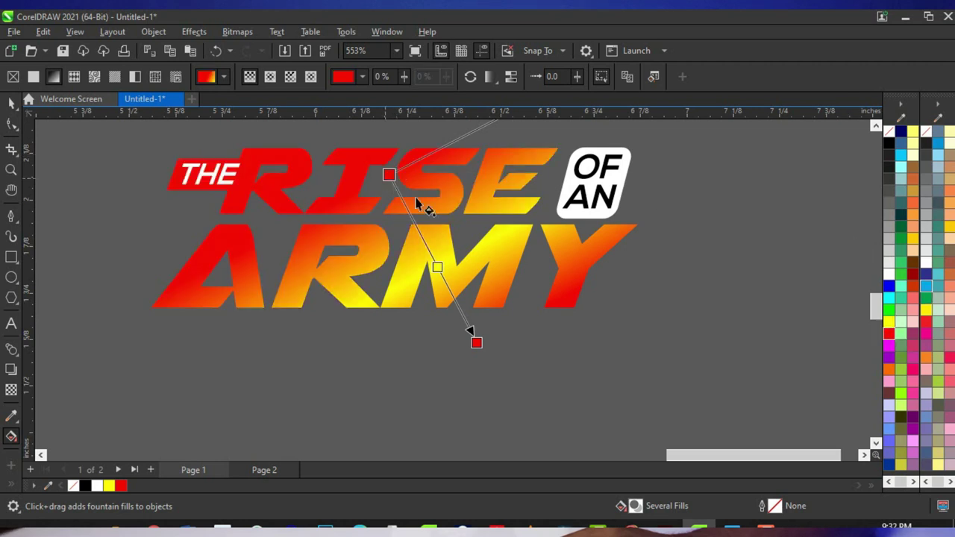
Stretch both red ends of the gradient diagonally well past the lettering, so its edges turn orange around the yellow middle
scroll(448, 236, "down", 1)
left_click_drag(418, 206, 339, 169)
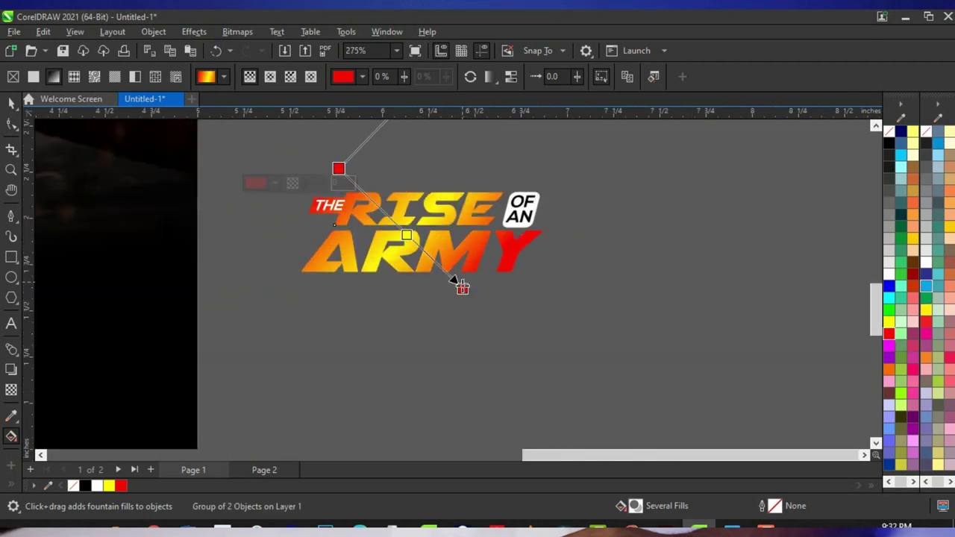
left_click_drag(462, 287, 565, 304)
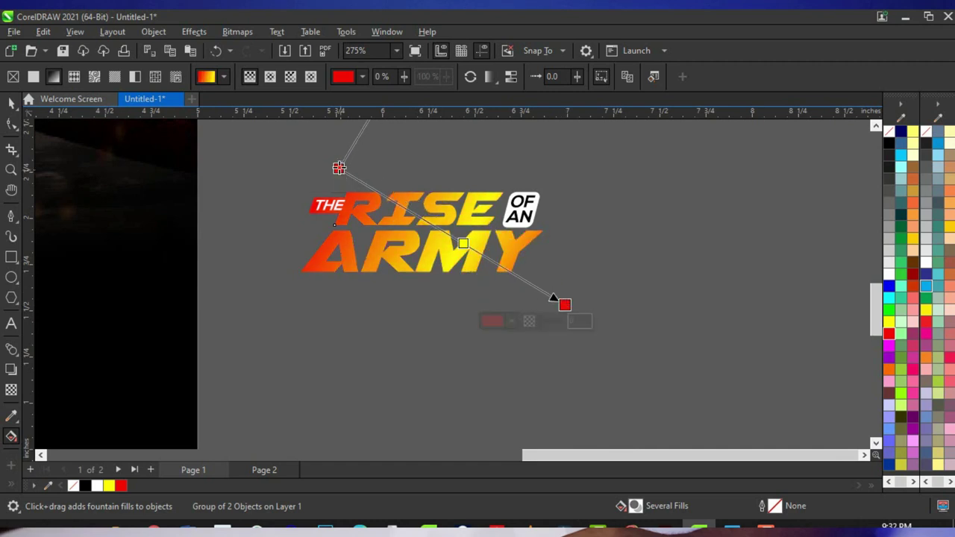
left_click_drag(338, 167, 292, 120)
scroll(492, 284, "down", 1)
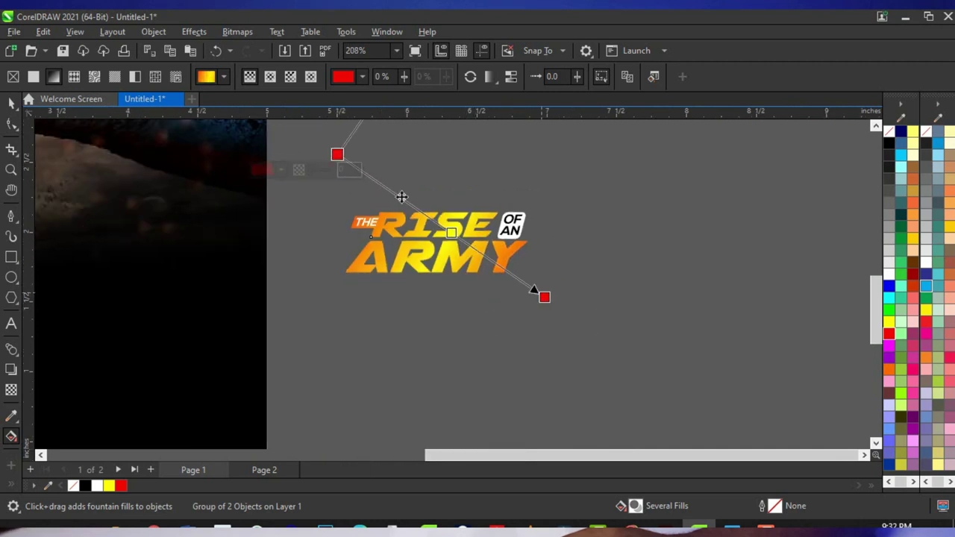
left_click_drag(337, 154, 345, 153)
scroll(502, 263, "up", 1)
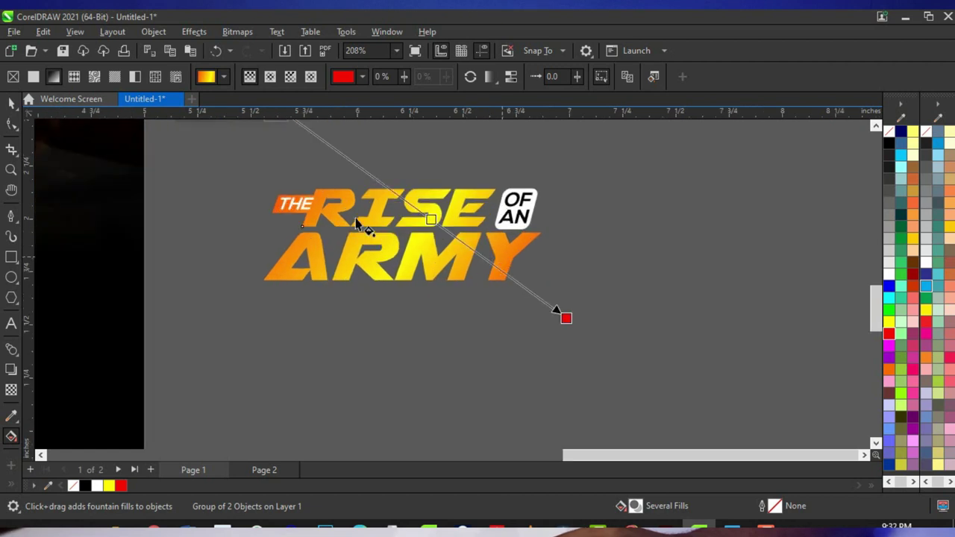
scroll(345, 205, "up", 2)
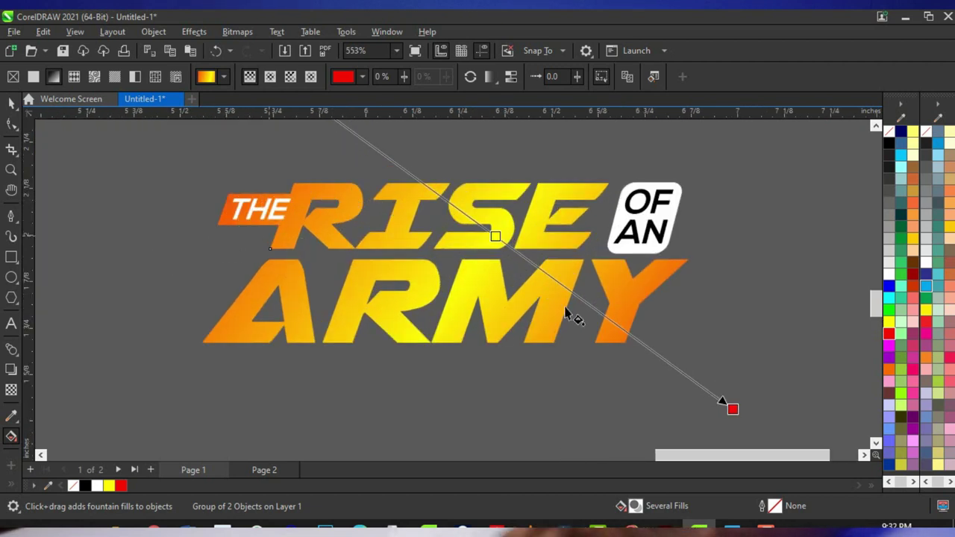
Fill the rounded badge behind the OF AN text with yellow
scroll(601, 310, "down", 2)
scroll(601, 310, "up", 1)
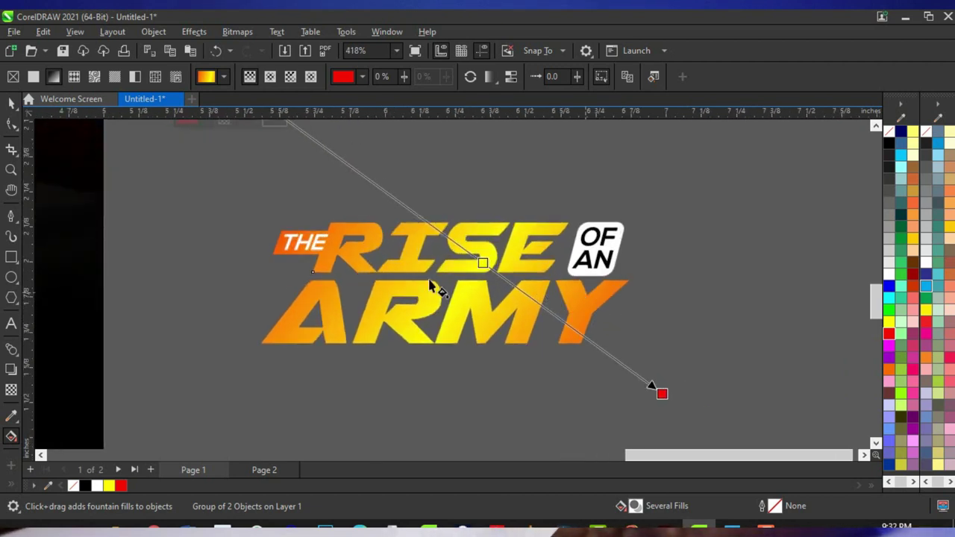
key("space")
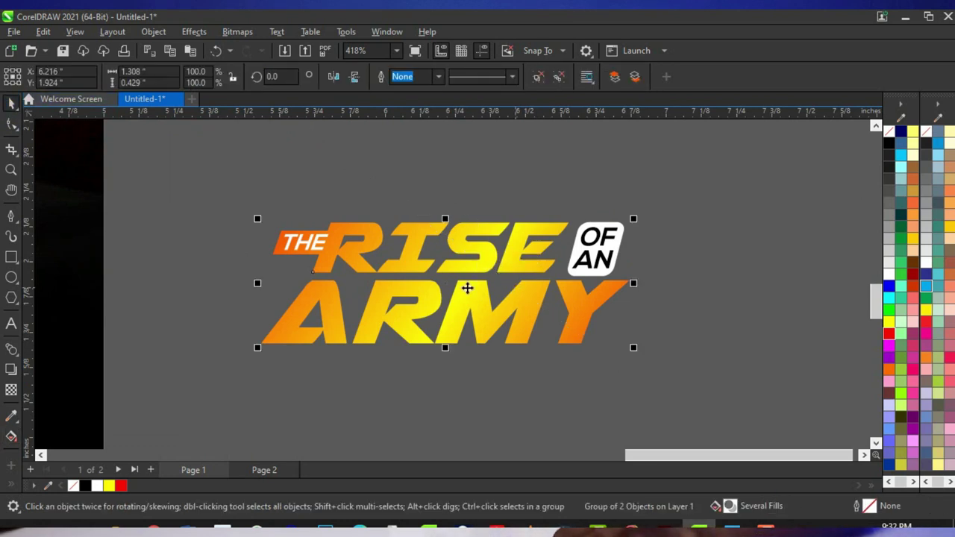
scroll(506, 280, "up", 1)
scroll(631, 254, "up", 1)
scroll(640, 224, "up", 2)
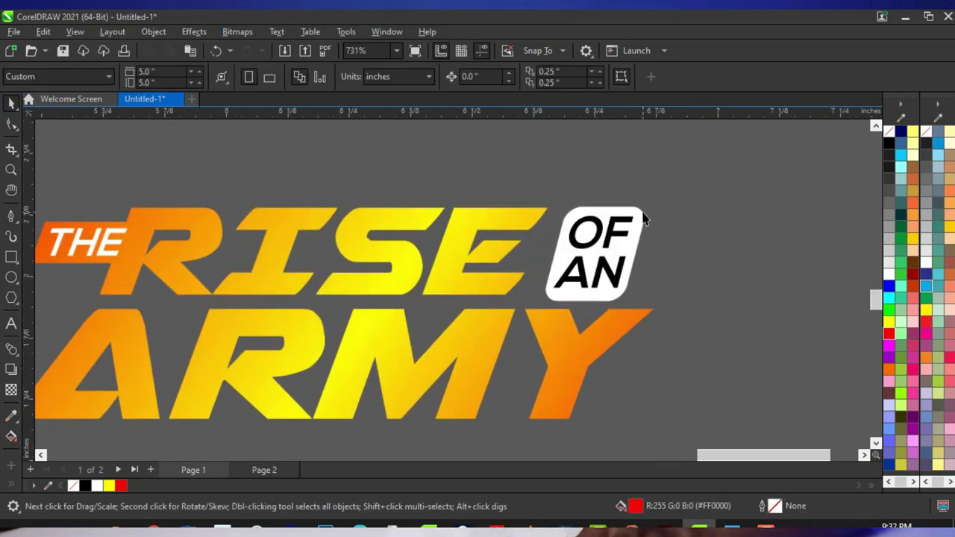
left_click(643, 215)
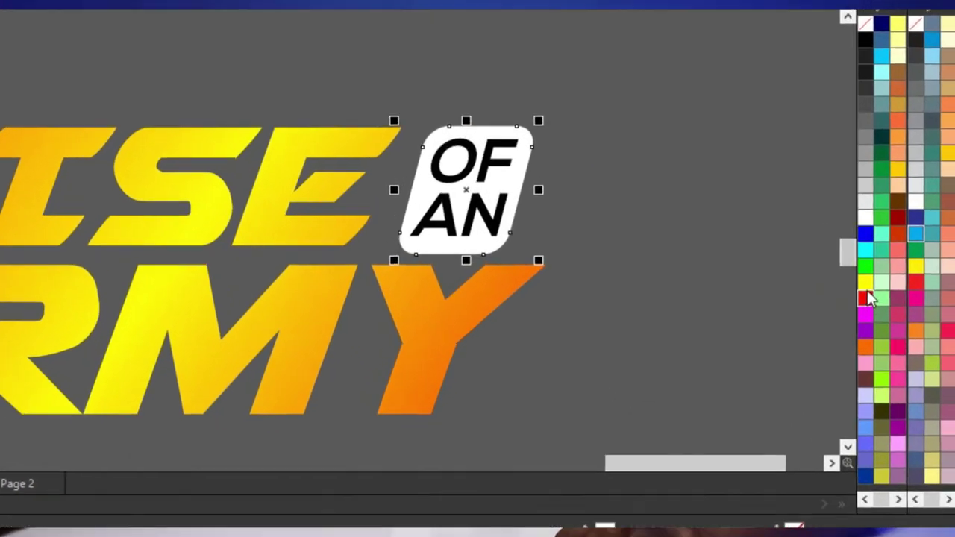
left_click(888, 321)
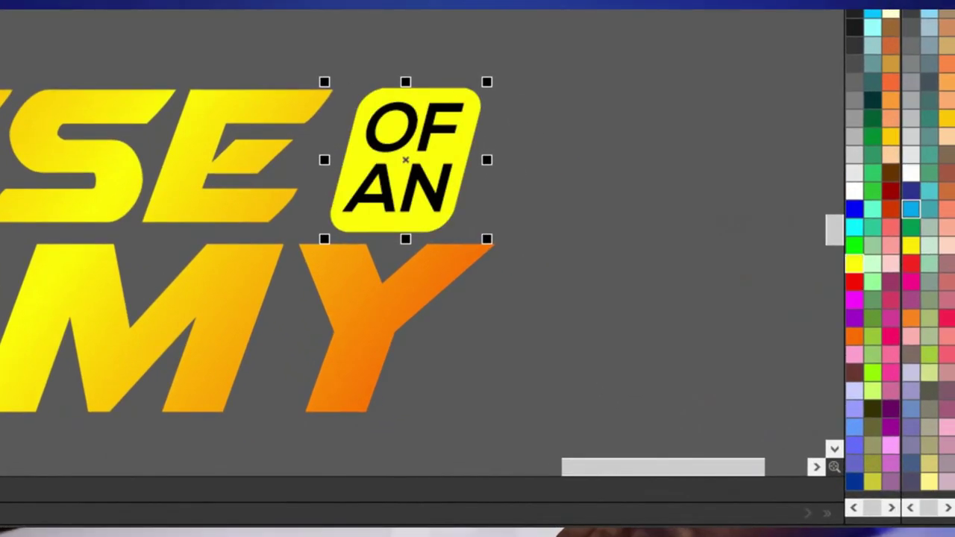
Apply a diagonal fountain fill to the OF AN badge, running from yellow at its lower-left edge to white at its upper-right corner
key("F10")
left_click_drag(395, 202, 487, 58)
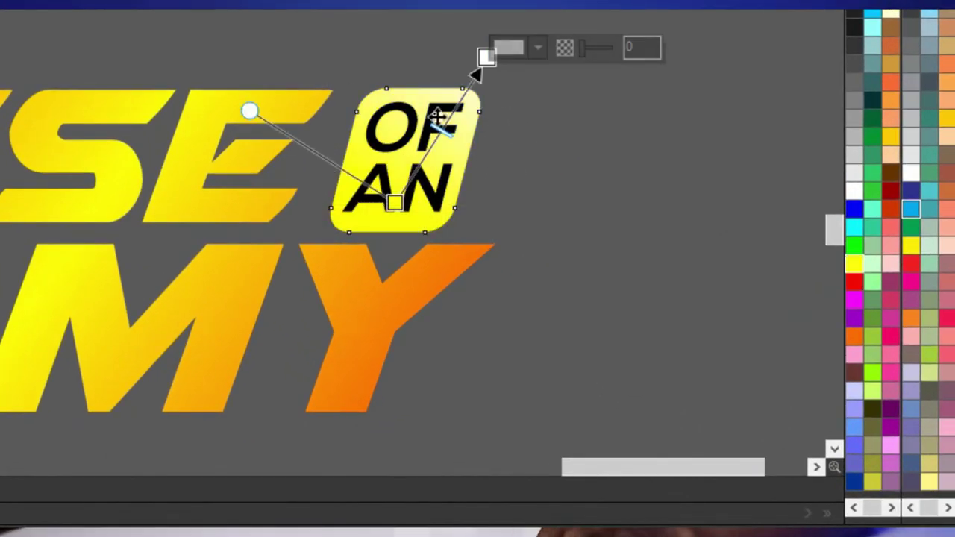
left_click_drag(394, 202, 358, 230)
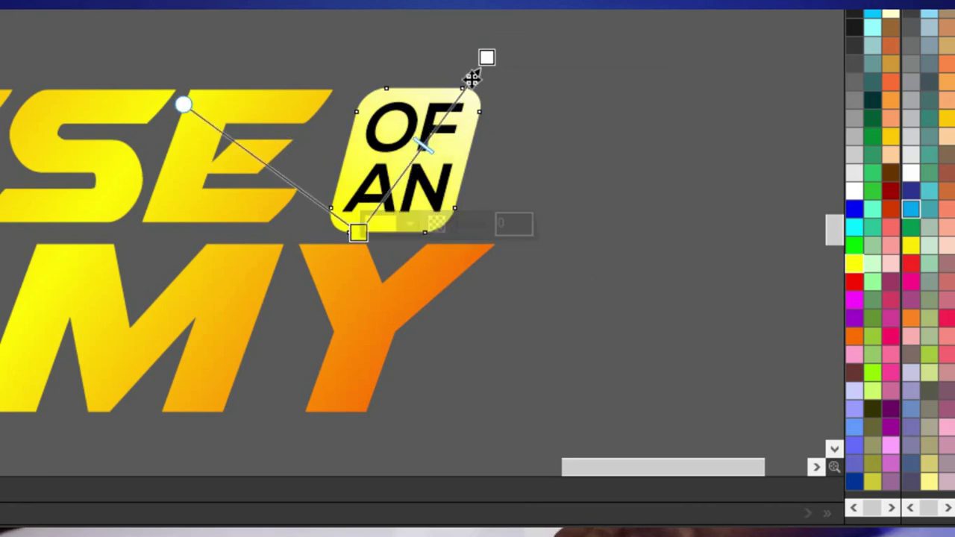
left_click_drag(486, 58, 472, 77)
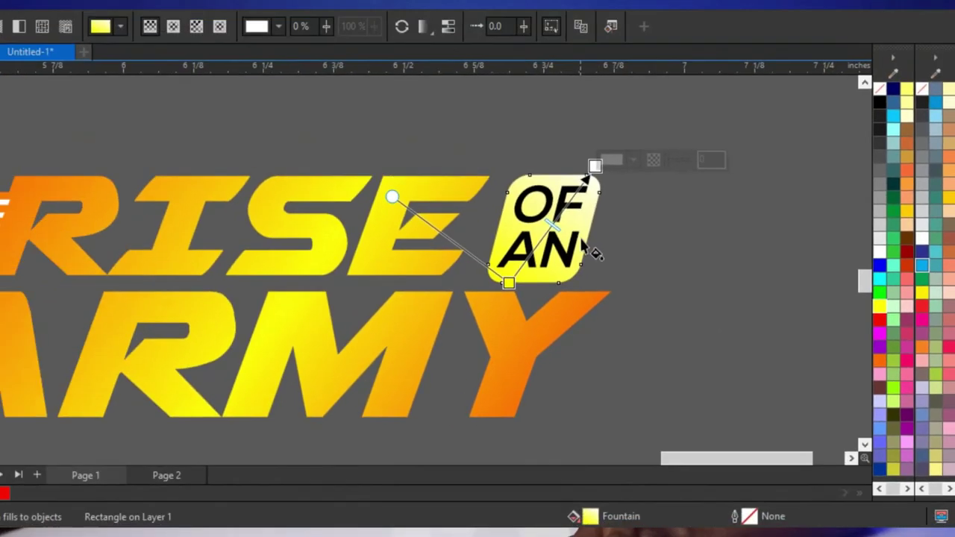
scroll(454, 178, "up", 1)
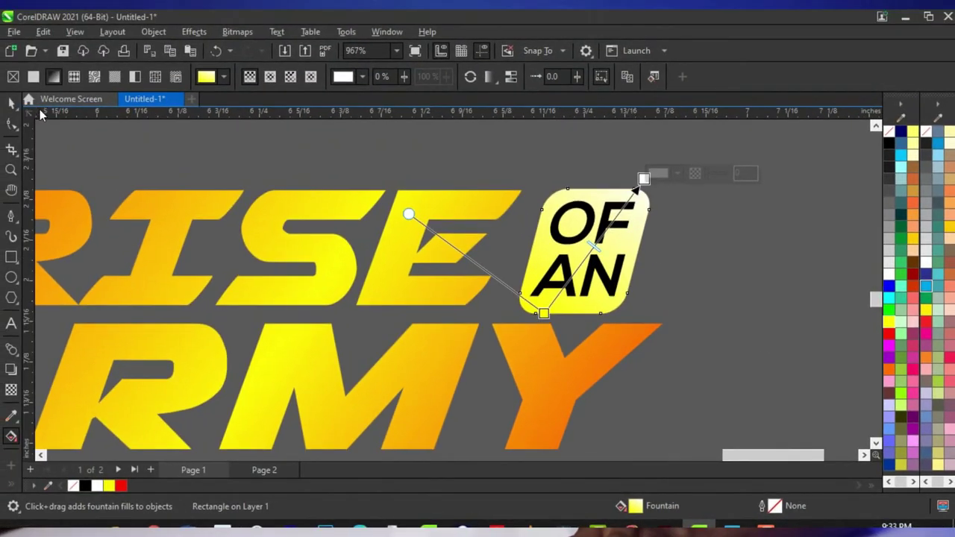
Color the OF AN text red
left_click(12, 102)
left_click(570, 280)
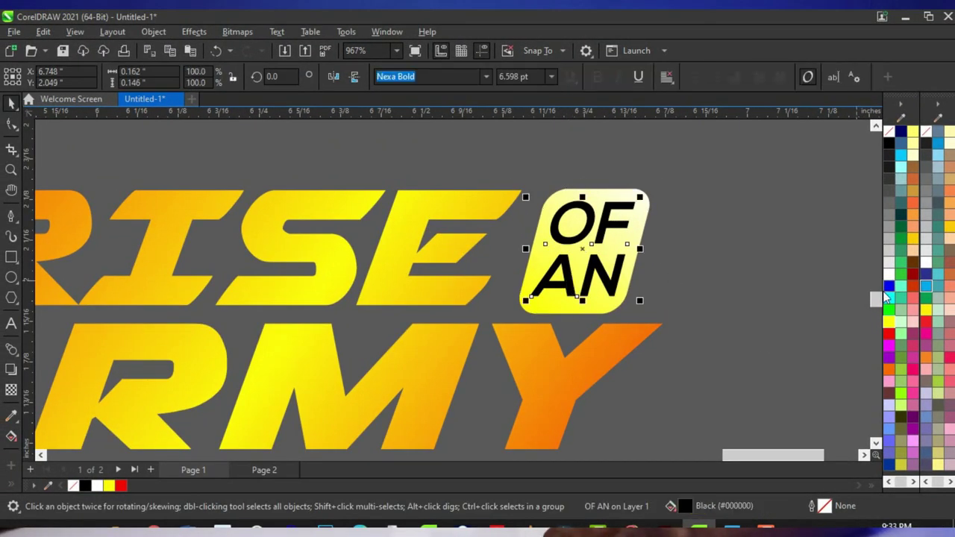
left_click(887, 334)
scroll(614, 256, "down", 2)
left_click(688, 256)
scroll(415, 247, "up", 1)
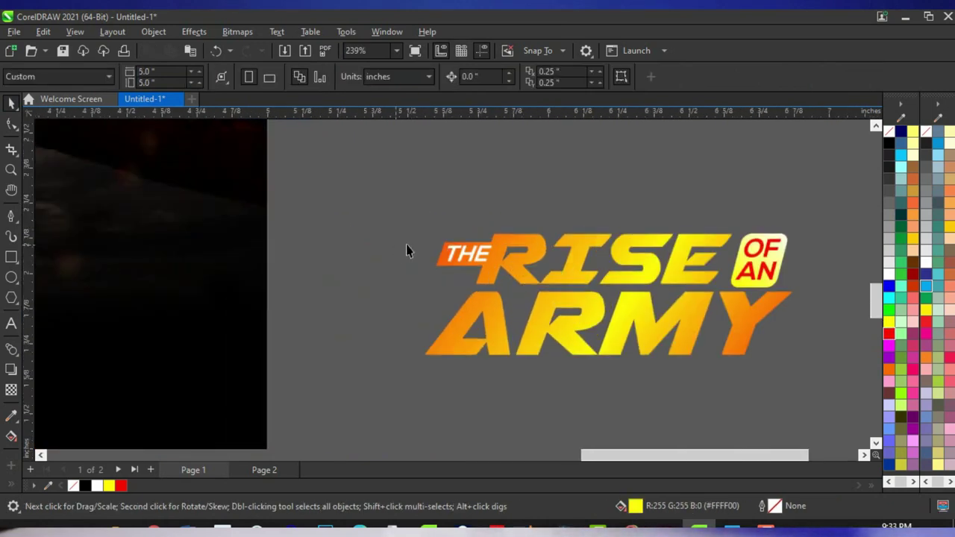
scroll(499, 255, "down", 3)
scroll(489, 277, "up", 2)
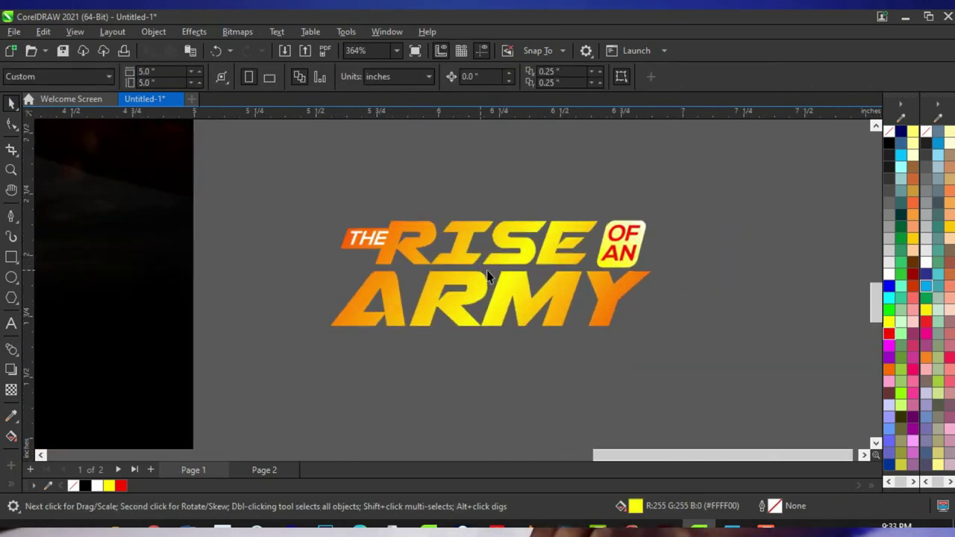
scroll(586, 289, "up", 1)
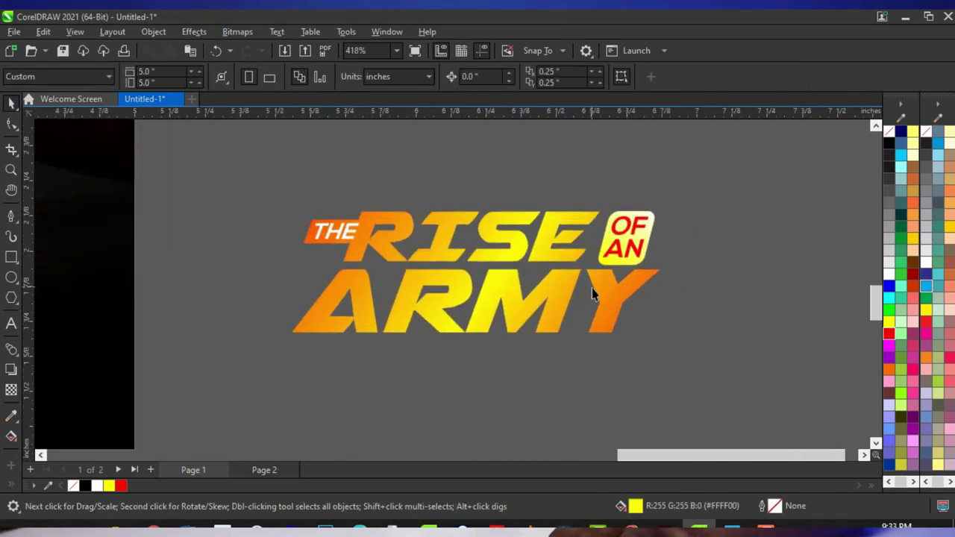
scroll(571, 306, "down", 2)
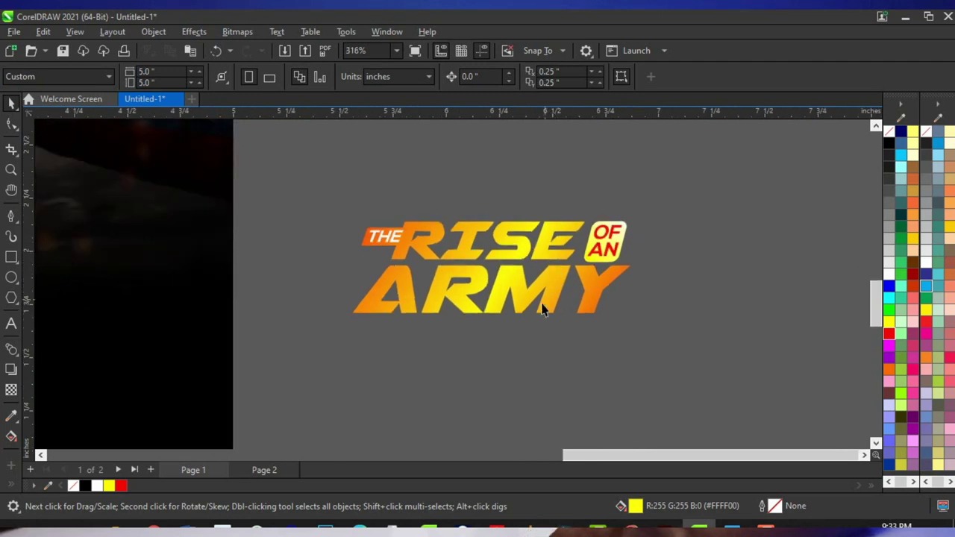
scroll(543, 305, "up", 2)
scroll(562, 252, "down", 1)
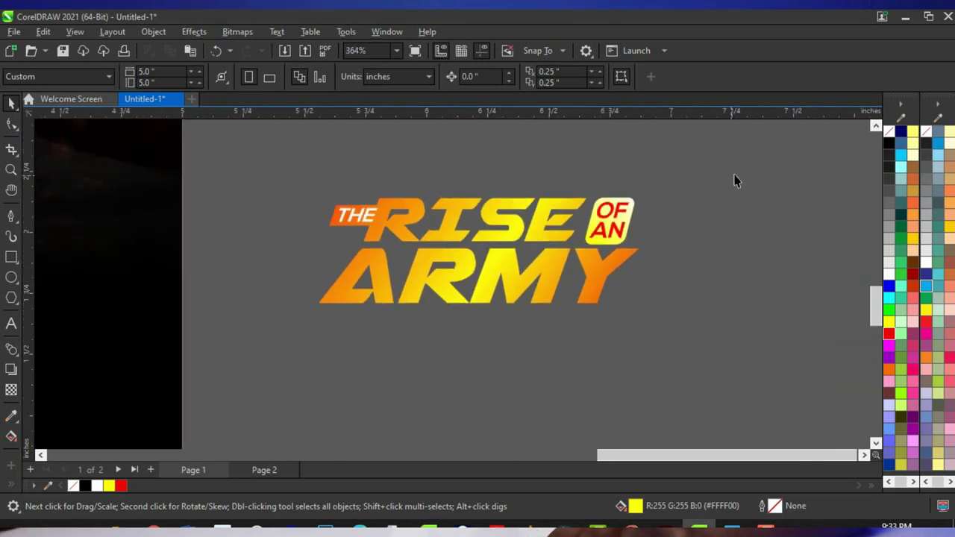
Duplicate the RISE ARMY group and the OF AN badge without their small texts, offset about 0.014 inches left and 0.008 inches down
left_click_drag(328, 297, 239, 356)
scroll(523, 231, "up", 3)
scroll(657, 209, "up", 3)
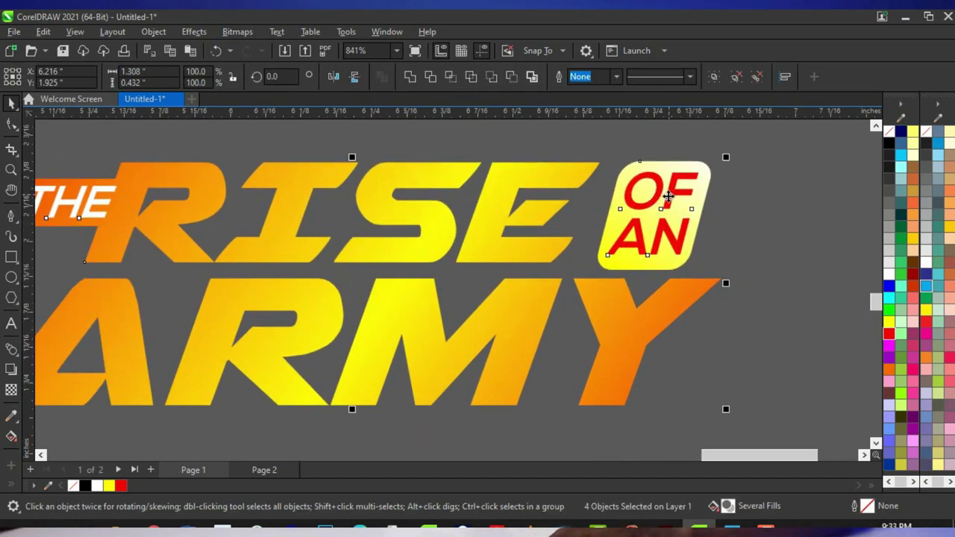
scroll(602, 234, "down", 4)
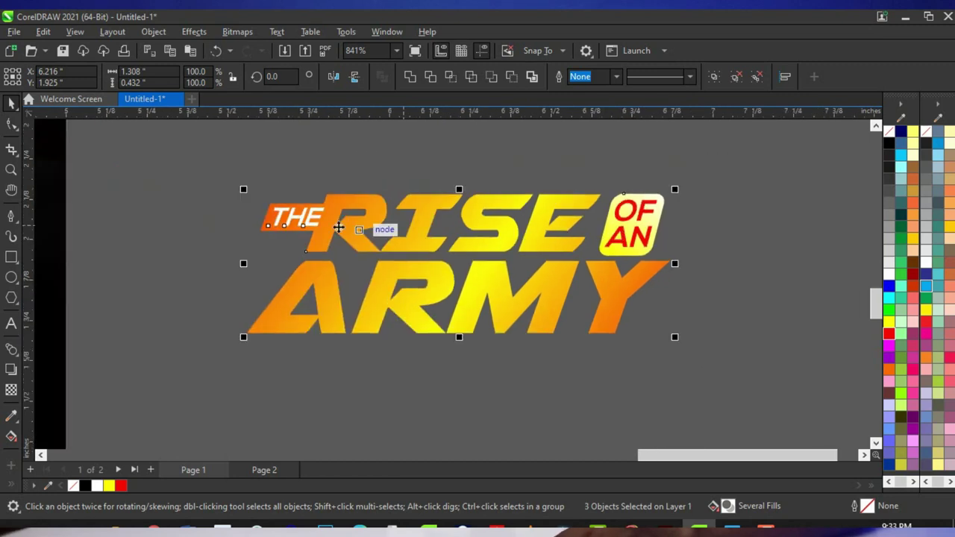
scroll(320, 218, "up", 5)
left_click(297, 220, "shift")
scroll(338, 202, "down", 4)
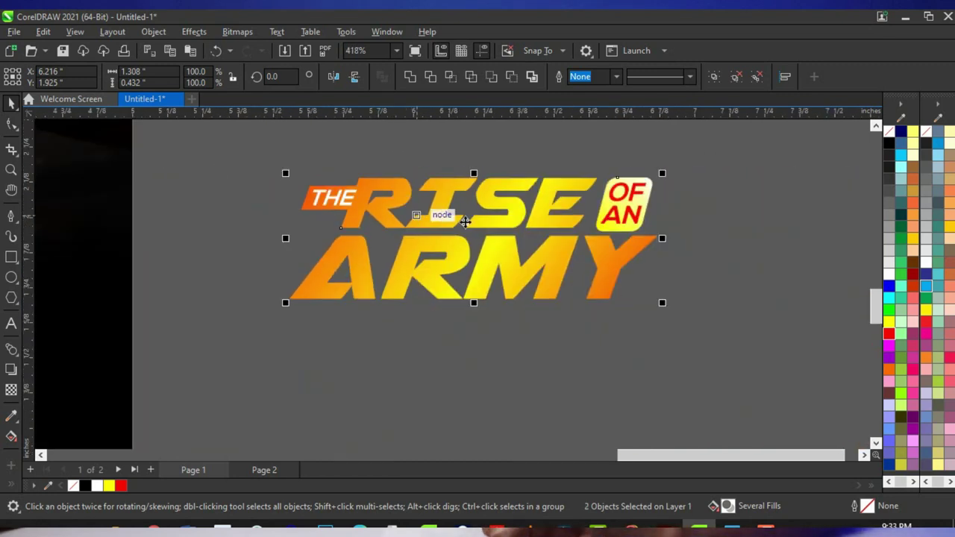
scroll(605, 258, "up", 5)
scroll(605, 232, "down", 2)
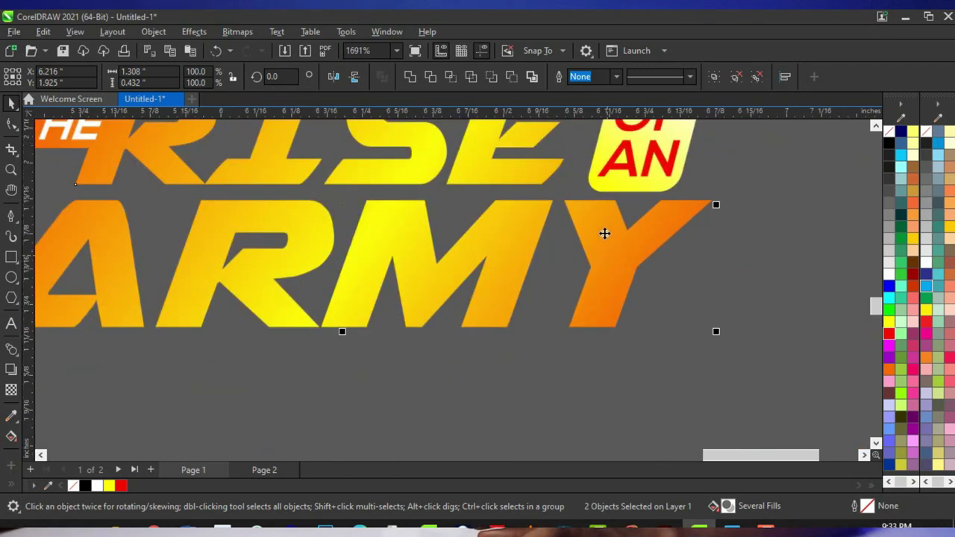
scroll(592, 226, "up", 2)
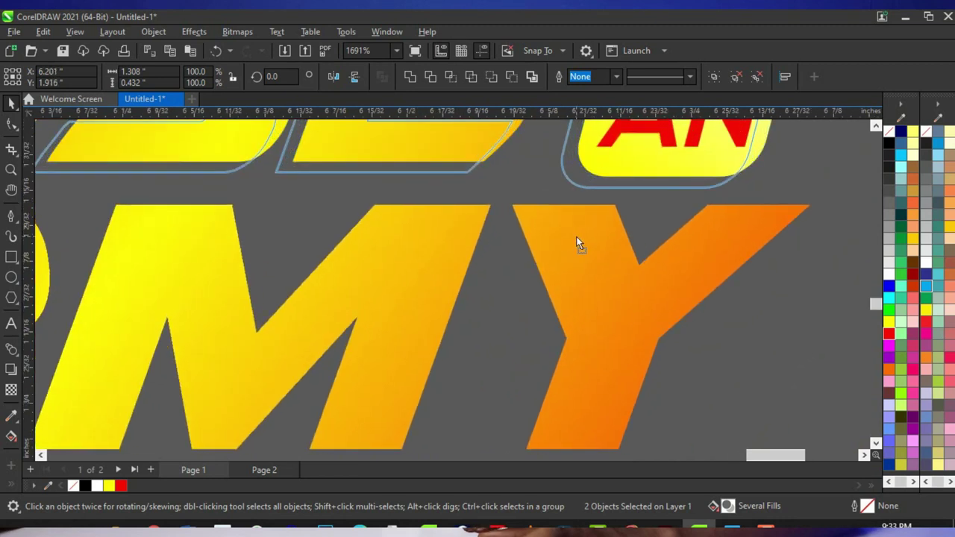
left_click_drag(576, 237, 578, 236)
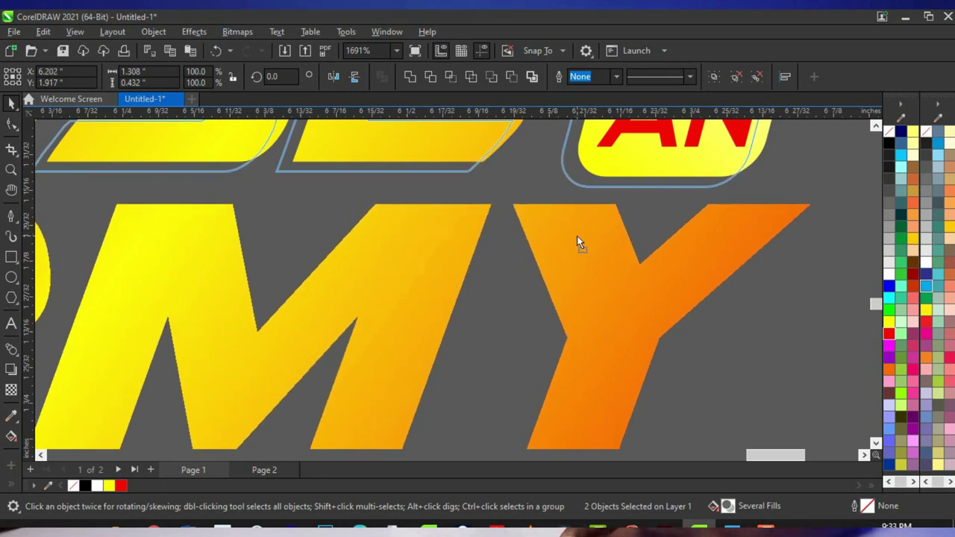
right_click(577, 235)
left_click_drag(577, 236, 577, 236)
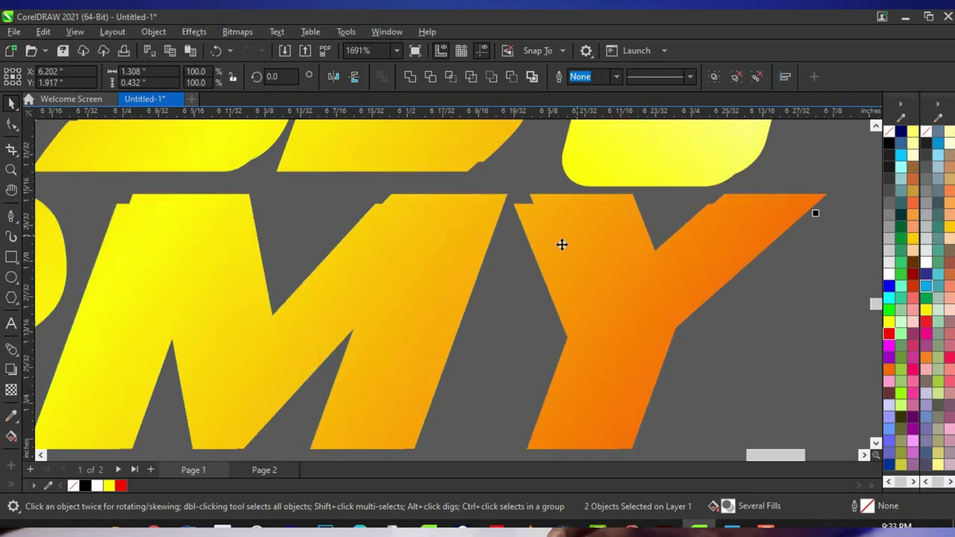
Fill the offset copy with Deep Yellow (#FFCC00) and send it behind the original headline as a depth edge
scroll(546, 259, "down", 4)
scroll(519, 218, "up", 2)
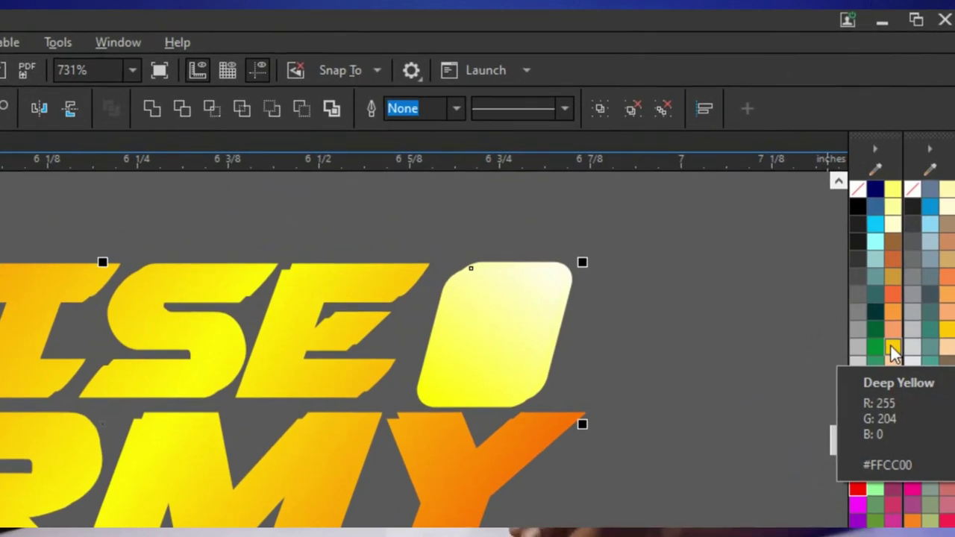
left_click(893, 352)
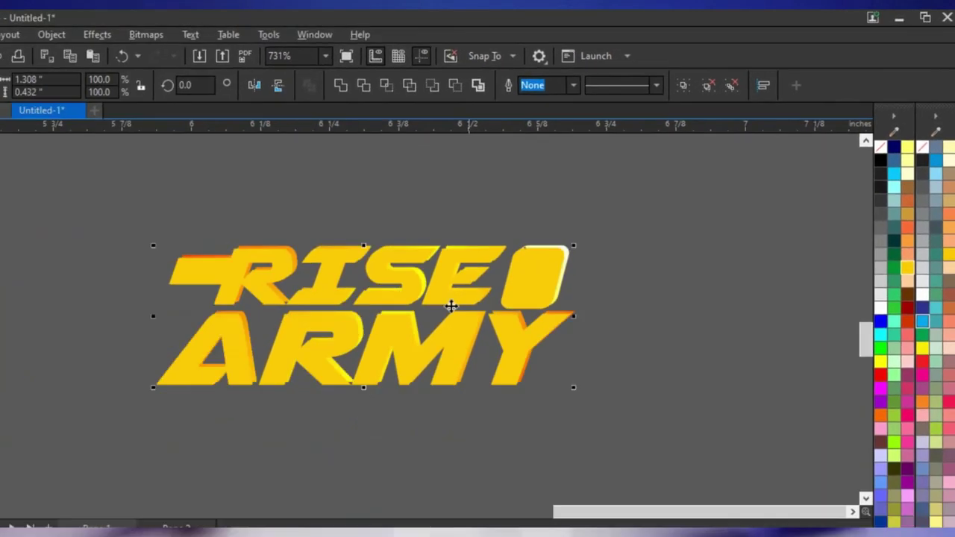
scroll(303, 384, "down", 4)
scroll(514, 254, "up", 2)
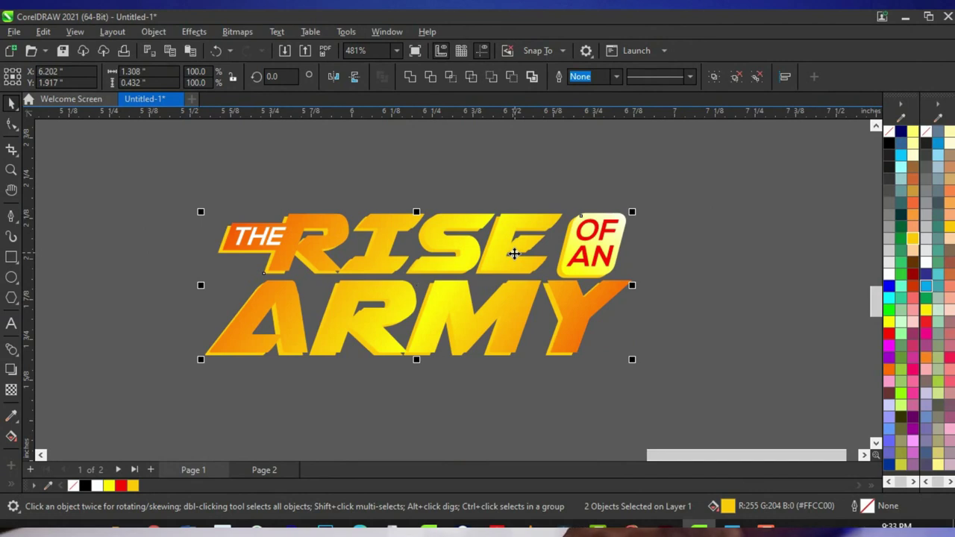
scroll(552, 277, "down", 2)
left_click(635, 320)
scroll(437, 288, "up", 2)
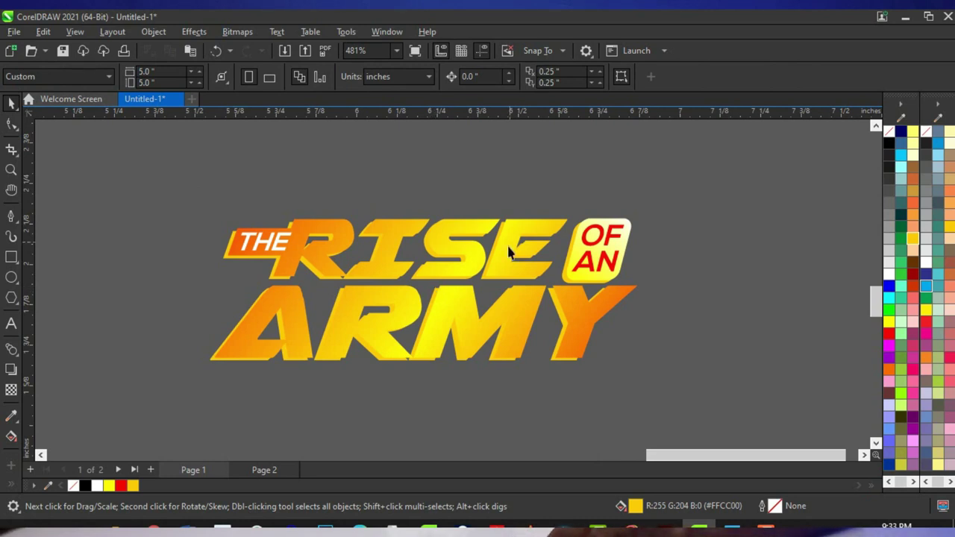
Switch to the New folder (4) window and bring the white fur texture image into the CorelDRAW document beside the headline
left_click(127, 526)
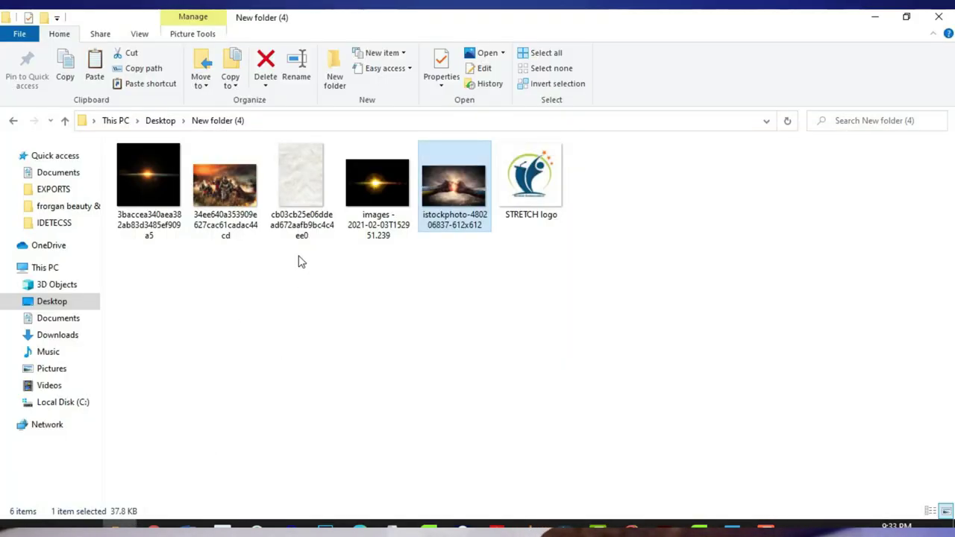
left_click(317, 175)
left_click_drag(309, 192, 703, 292)
scroll(486, 324, "down", 4)
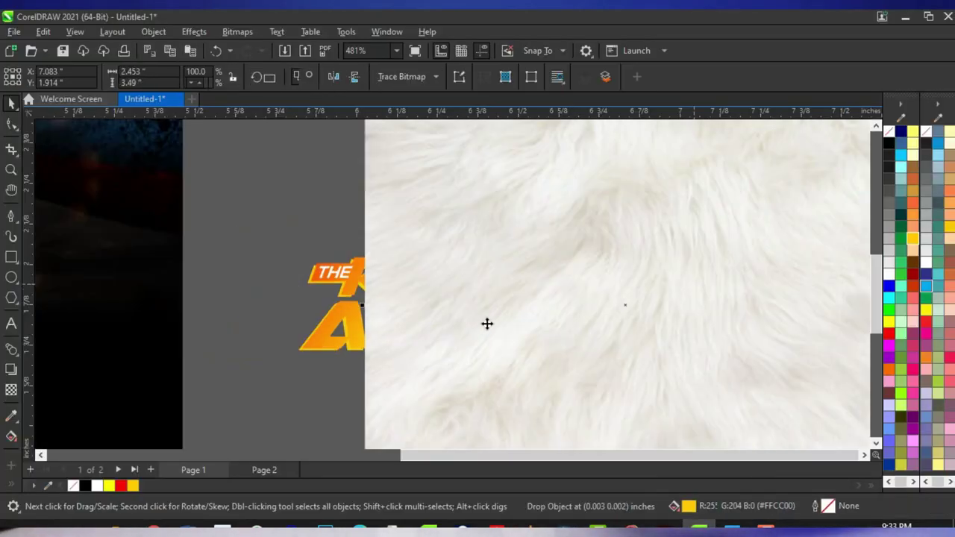
scroll(562, 297, "up", 2)
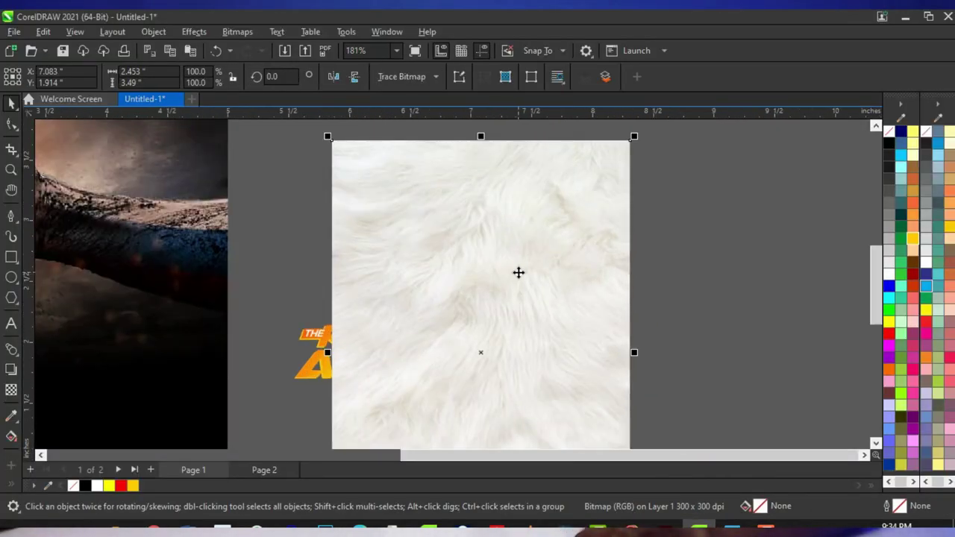
Rotate the fur texture to 270 degrees, scale it down to 32%, and place it just right of the headline
scroll(526, 258, "down", 2)
left_click(573, 200)
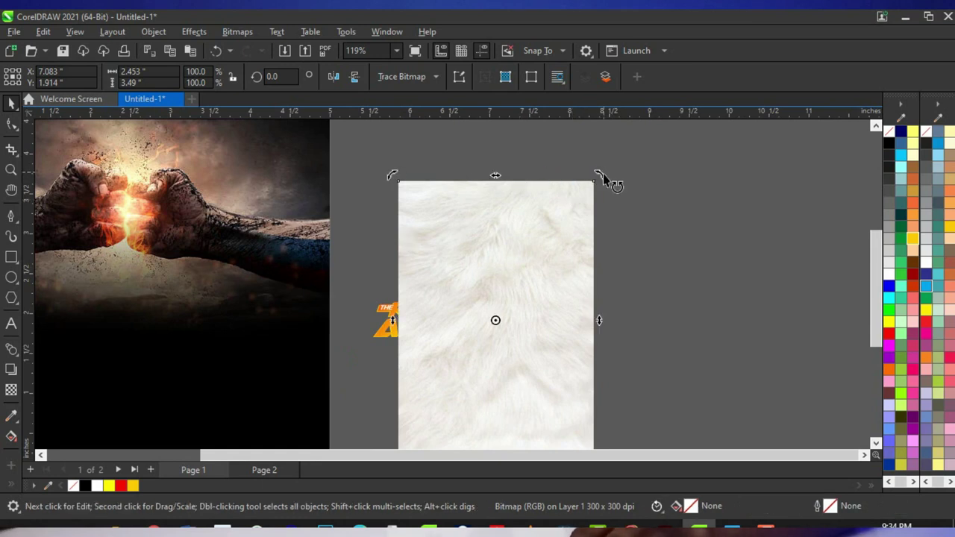
left_click_drag(604, 177, 692, 410)
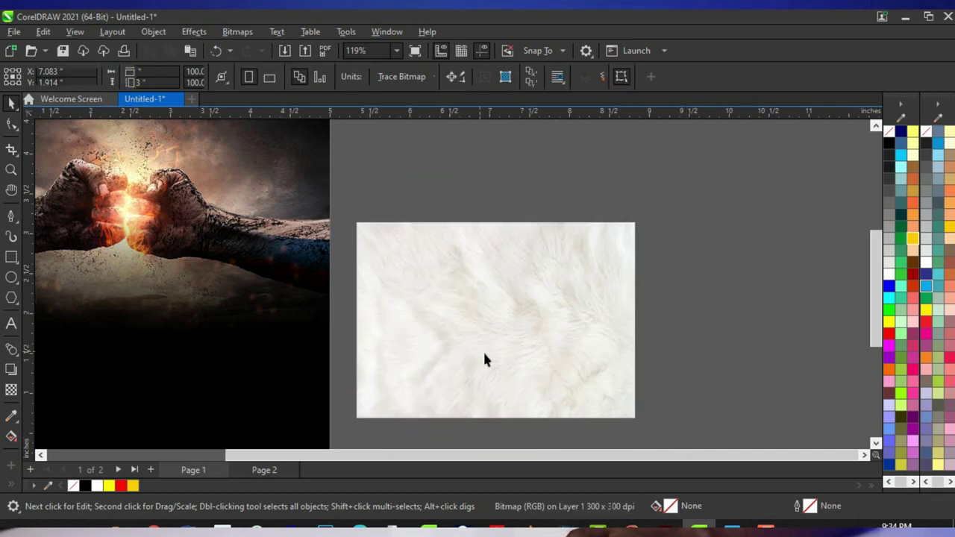
left_click_drag(486, 358, 745, 315)
left_click_drag(787, 249, 629, 263)
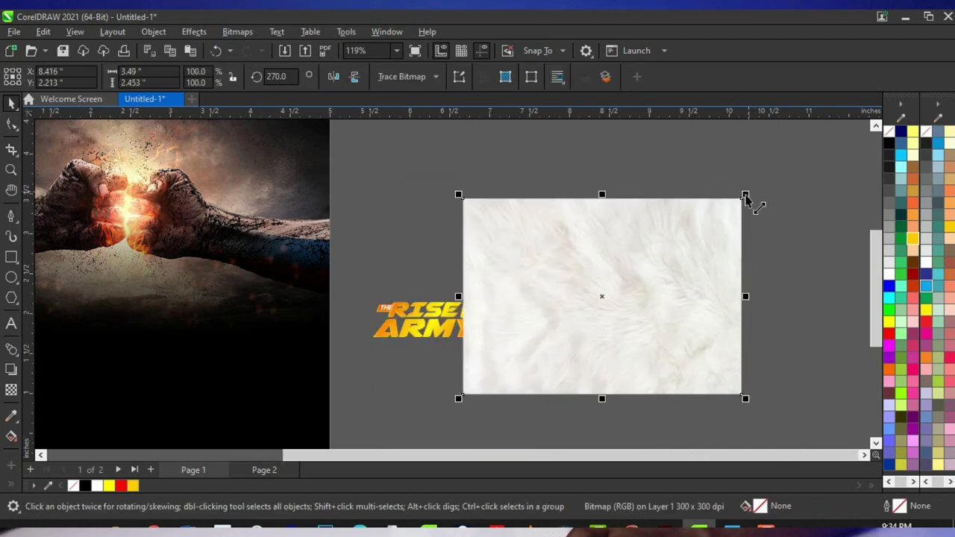
left_click_drag(746, 200, 676, 334)
scroll(529, 328, "up", 5)
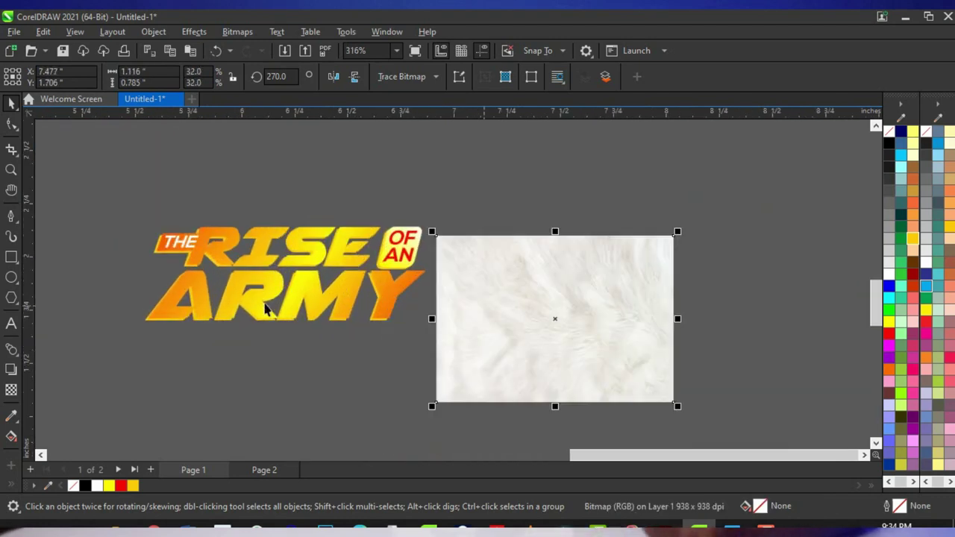
PowerClip the white fur texture inside the RISE ARMY headline lettering
scroll(268, 312, "up", 3)
scroll(485, 266, "down", 1)
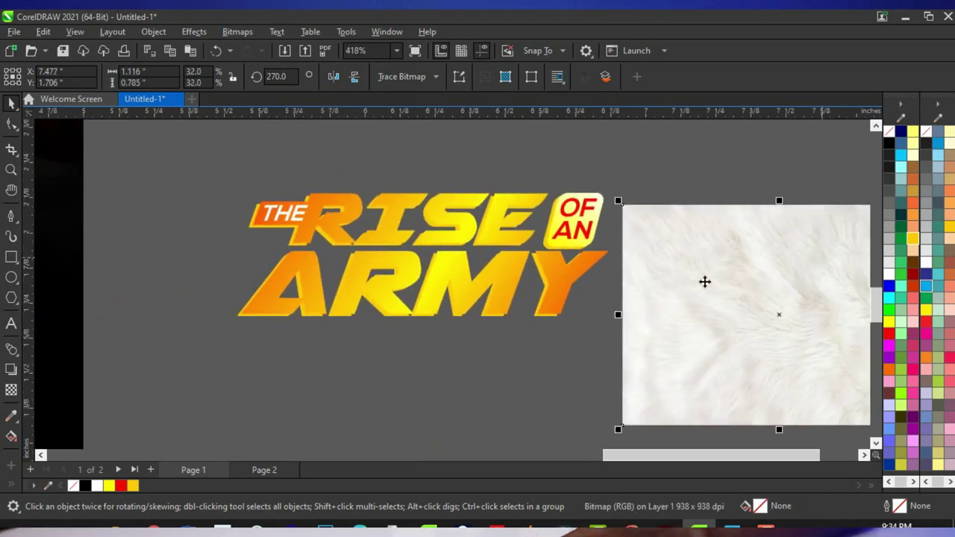
right_click(733, 279)
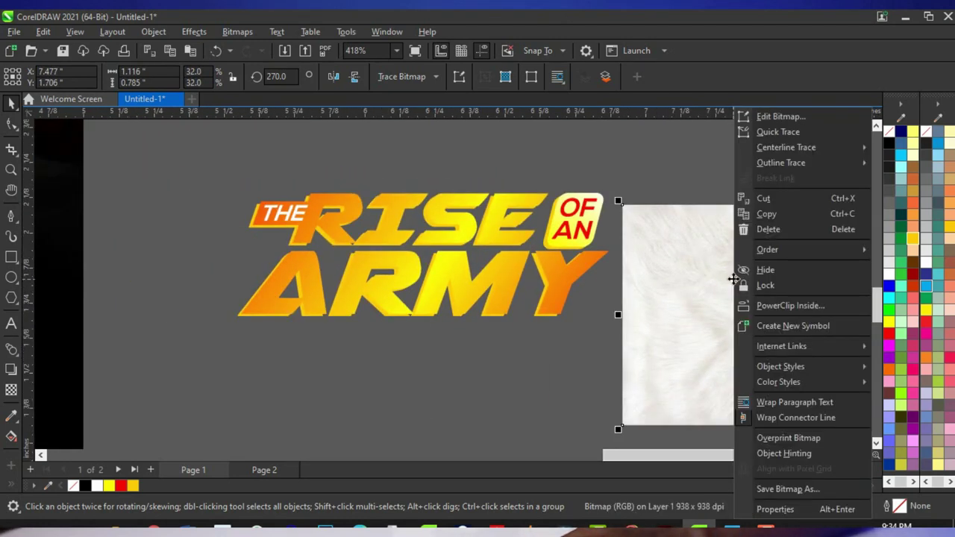
left_click(773, 310)
left_click(444, 269)
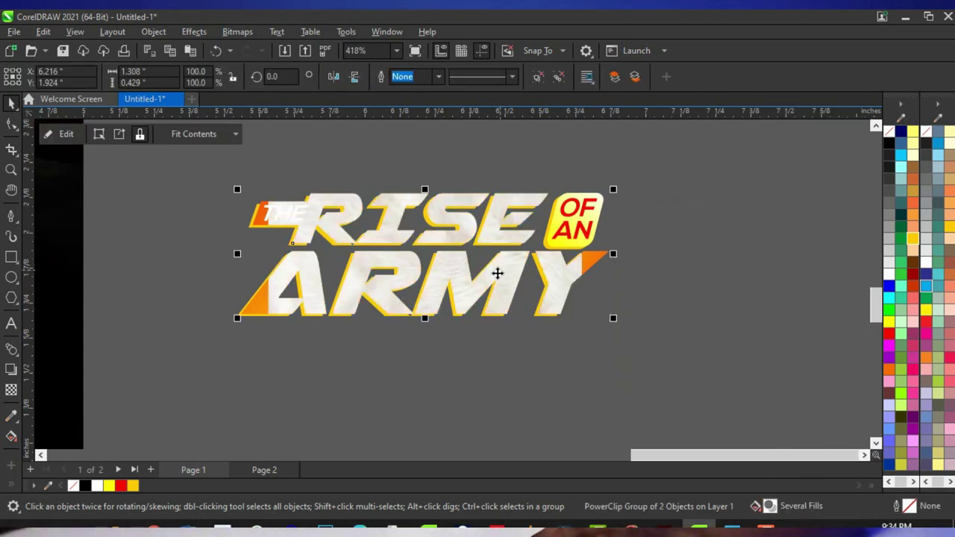
Select the clipped fur texture within the headline and scale it to 40.5% so it covers all the lettering
left_click(458, 262, "ctrl")
scroll(518, 237, "down", 1)
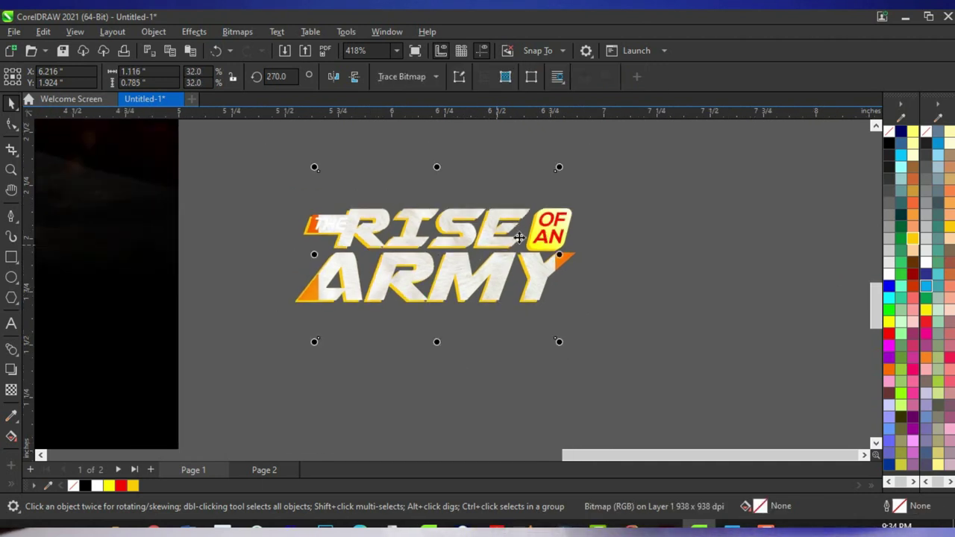
scroll(518, 238, "down", 1)
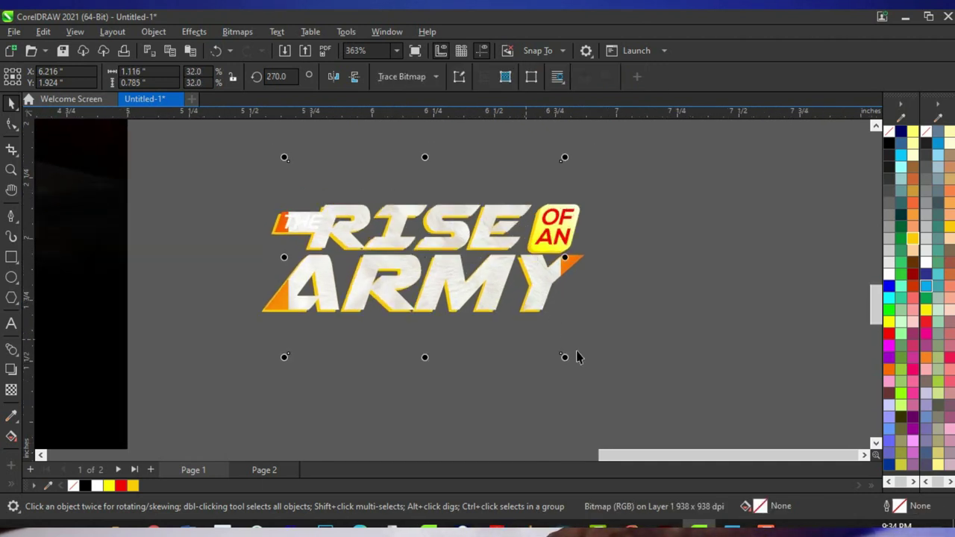
left_click_drag(569, 358, 606, 405)
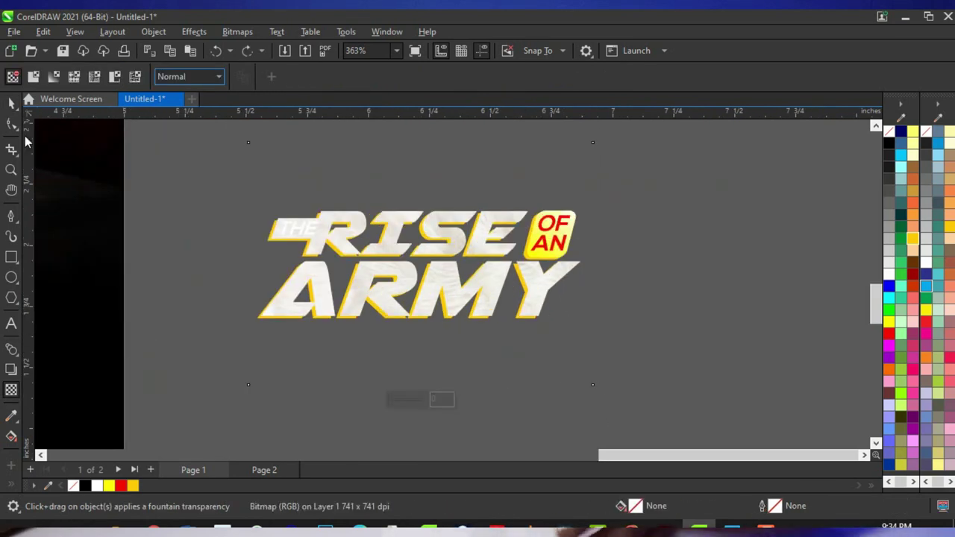
Set the fur texture's transparency merge mode to Multiply so the orange-yellow gradient shows through
left_click(11, 103)
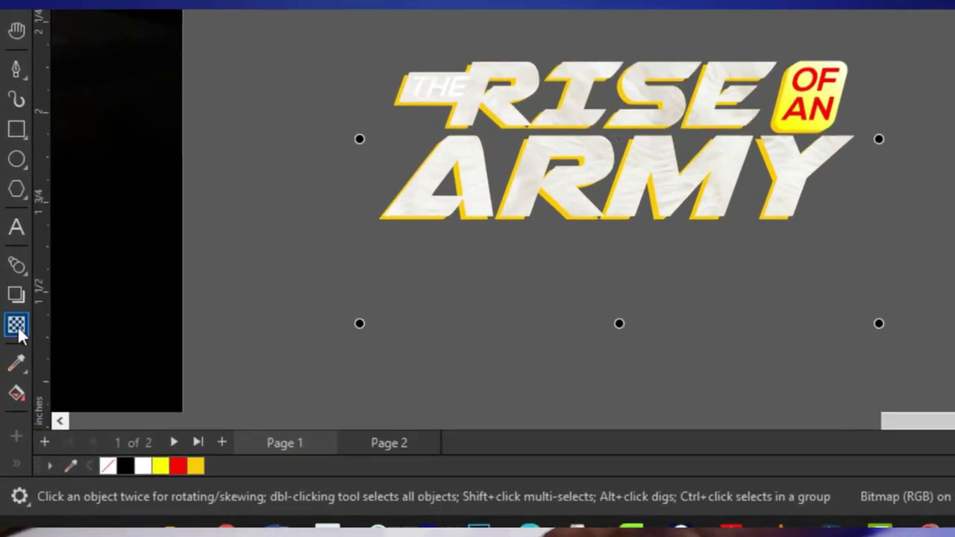
left_click(11, 389)
scroll(399, 275, "up", 1)
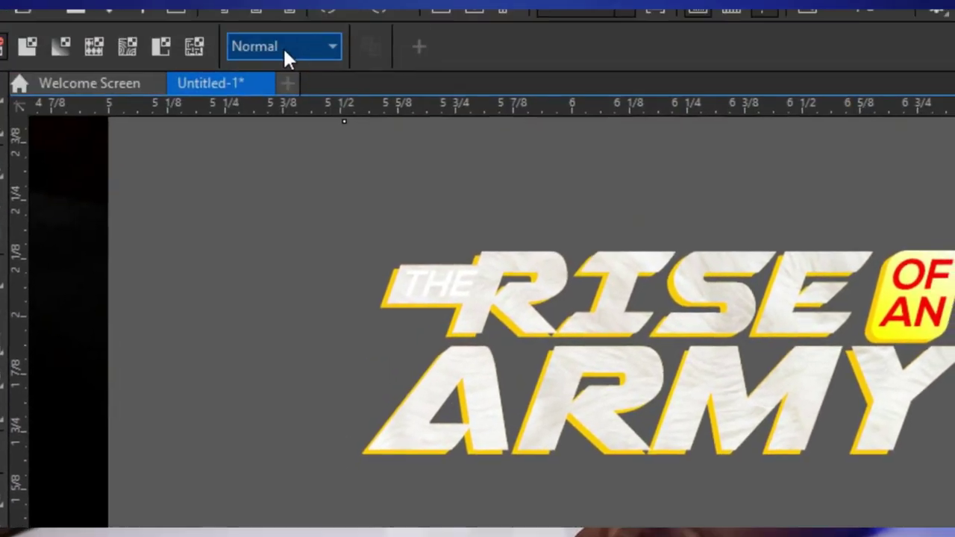
left_click(283, 46)
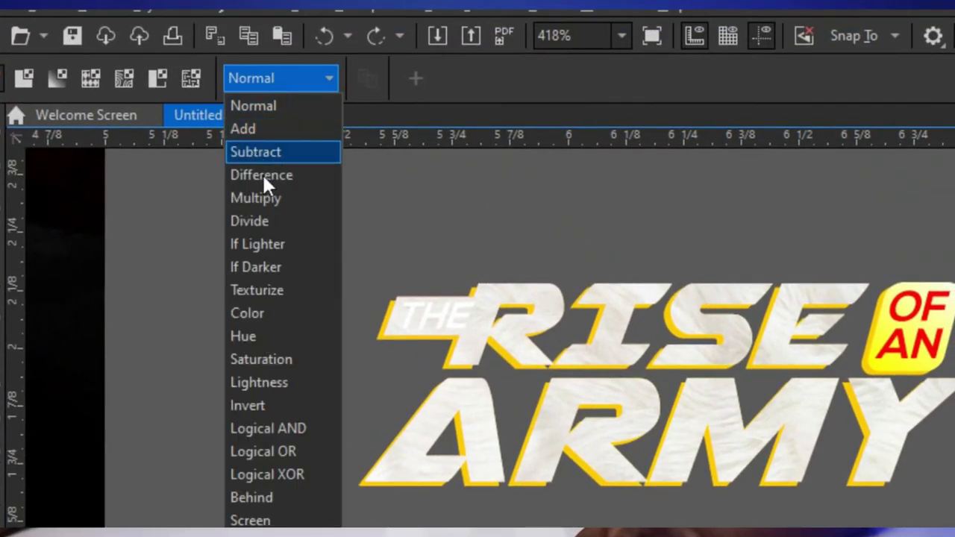
left_click(267, 197)
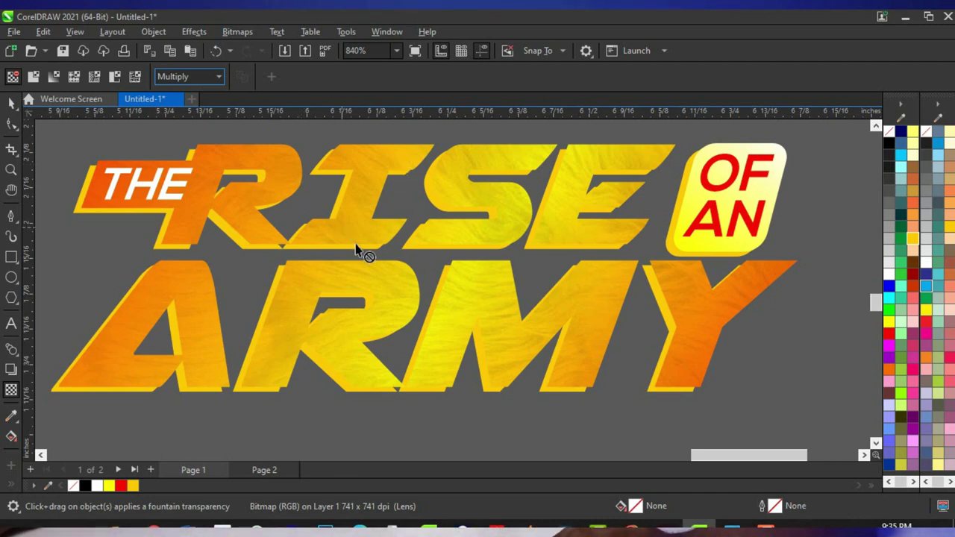
scroll(357, 251, "down", 1)
key("space")
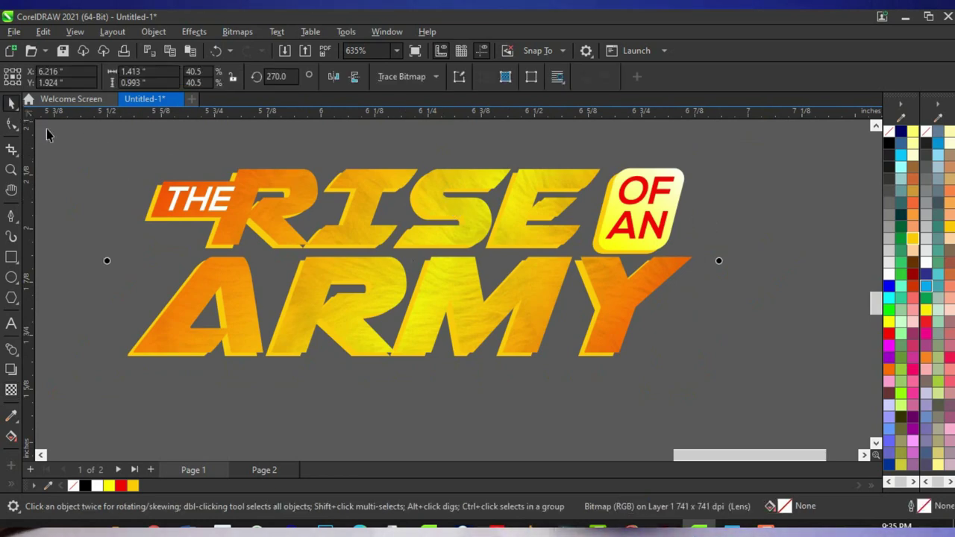
Apply a Gamma adjustment of 0.69 to the fur texture to strengthen its grain on the lettering
scroll(421, 255, "up", 2)
scroll(408, 291, "up", 1)
scroll(433, 280, "down", 3)
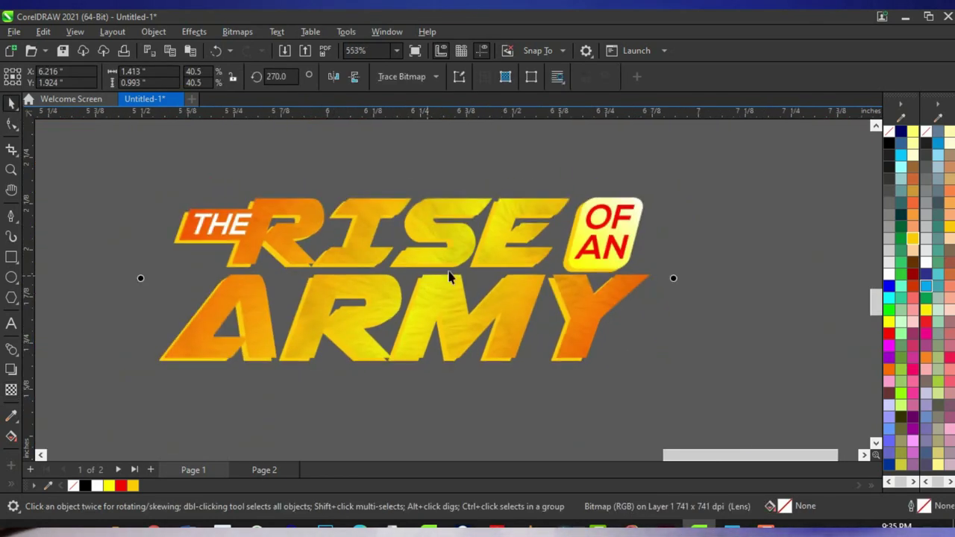
scroll(452, 269, "up", 1)
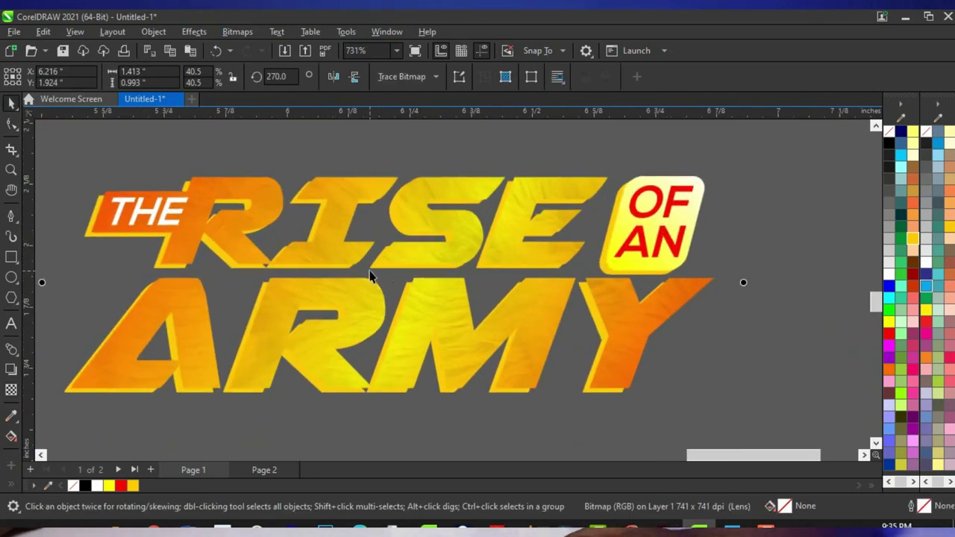
scroll(370, 276, "up", 1)
left_click(196, 32)
mouse_move(237, 33)
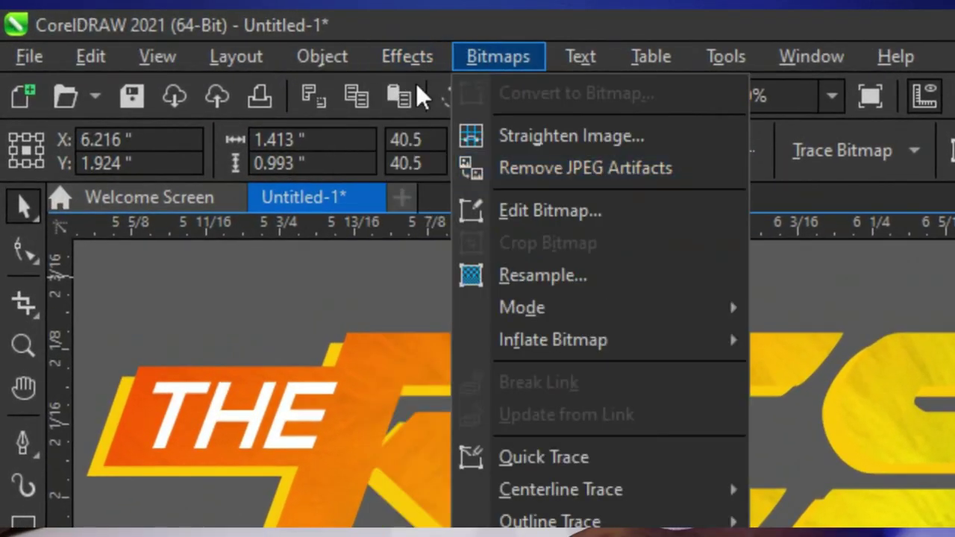
mouse_move(407, 56)
mouse_move(426, 126)
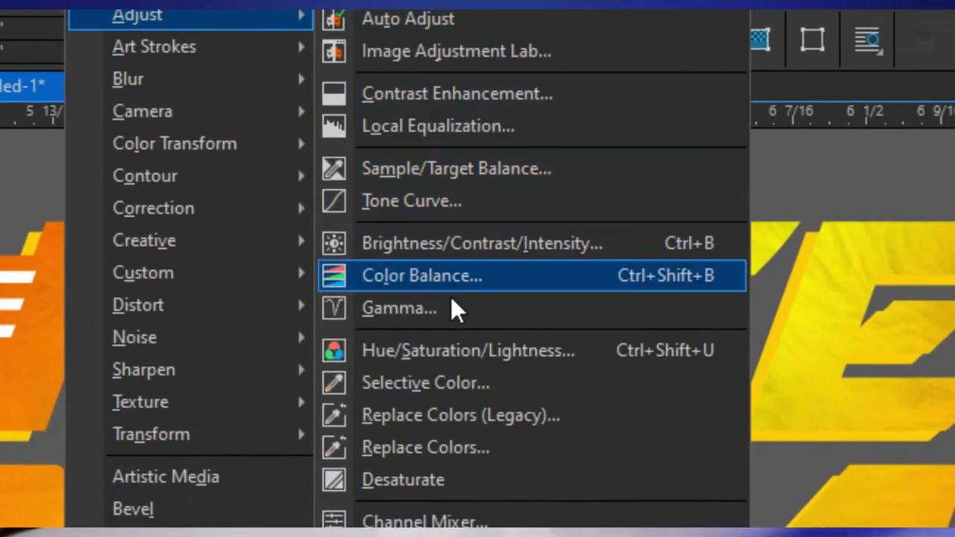
left_click(473, 312)
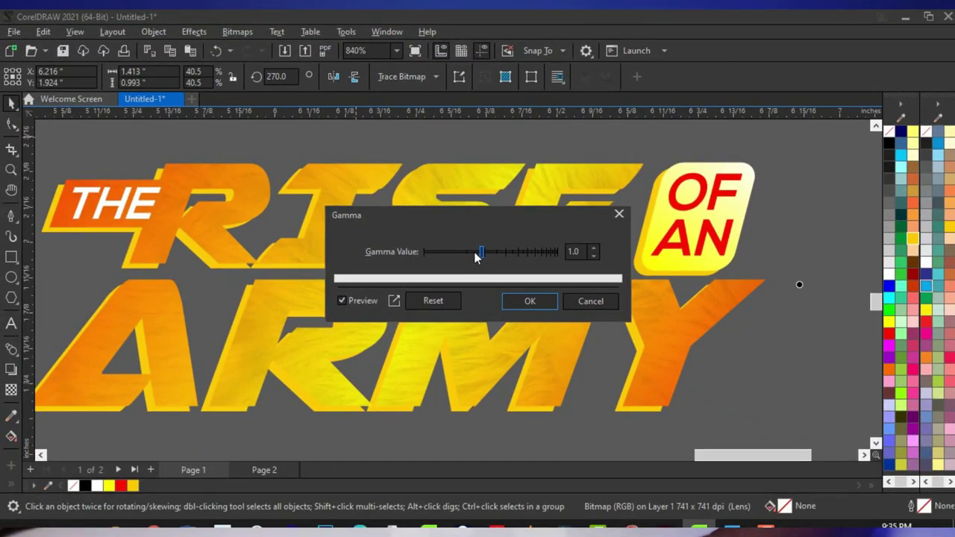
left_click_drag(474, 254, 470, 252)
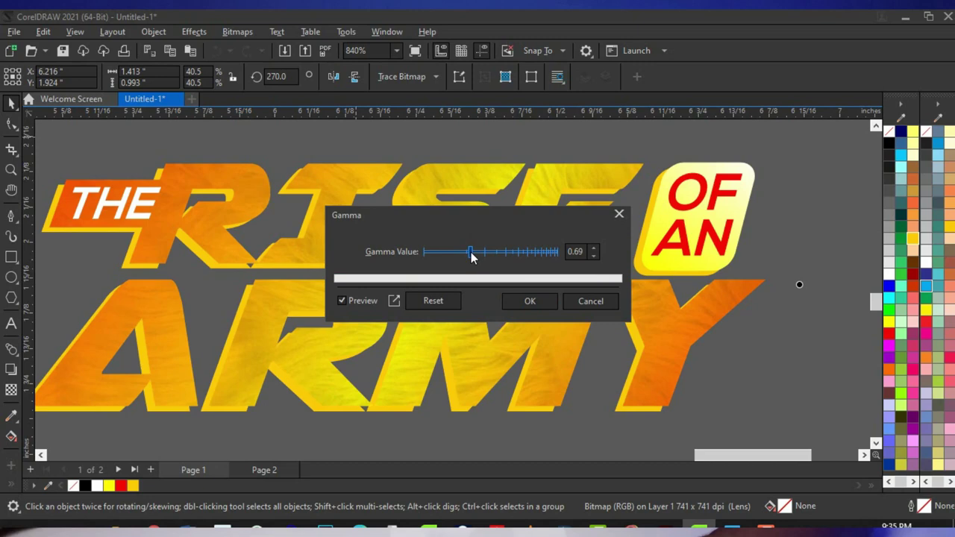
left_click(517, 297)
scroll(497, 291, "down", 3)
scroll(503, 299, "up", 1)
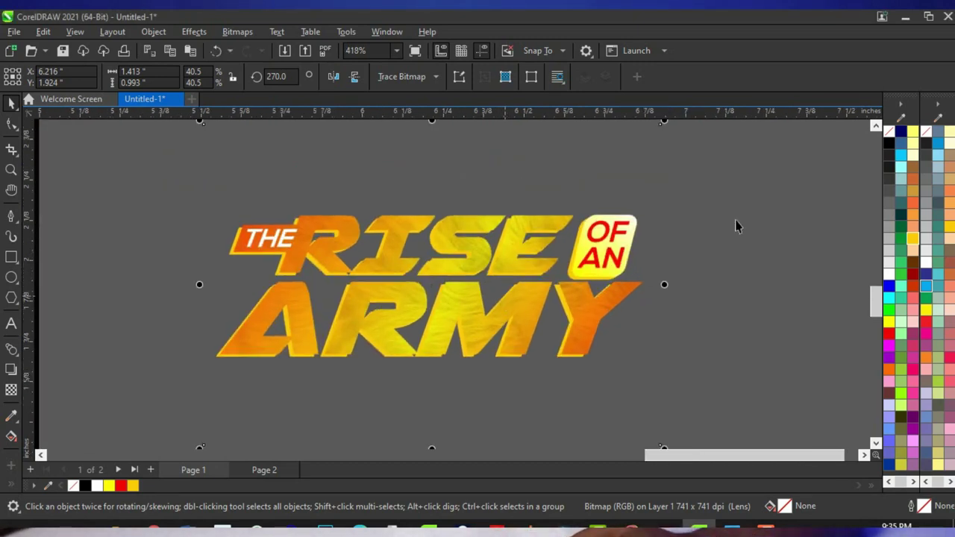
left_click(704, 237)
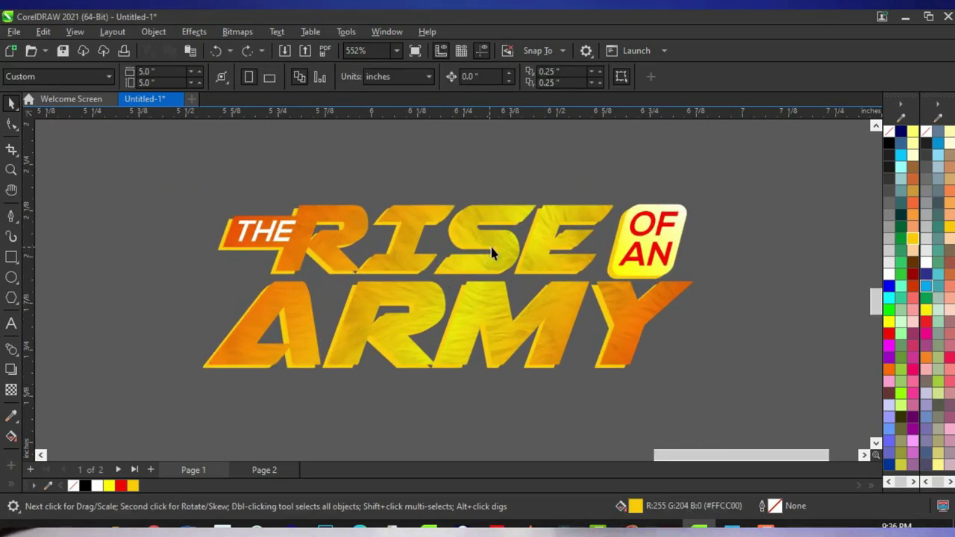
Group the six headline objects and move the group onto the flyer below the clashing fists
scroll(489, 253, "down", 5)
scroll(482, 256, "up", 2)
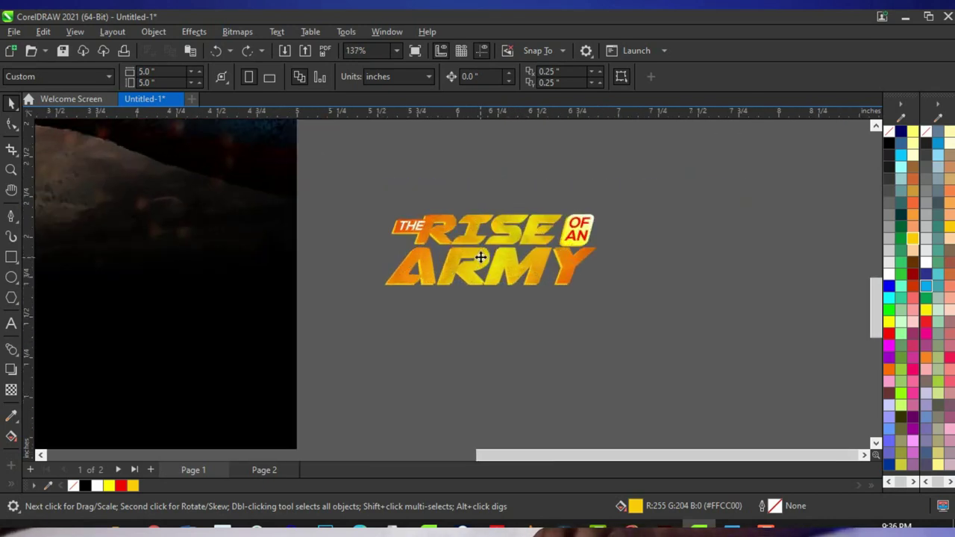
left_click(482, 256)
scroll(612, 254, "down", 2)
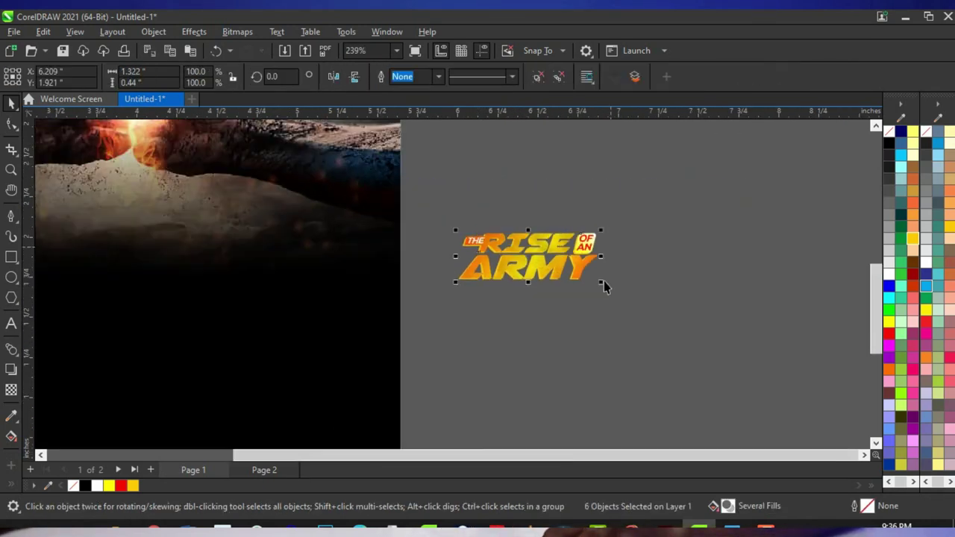
left_click_drag(572, 274, 278, 260)
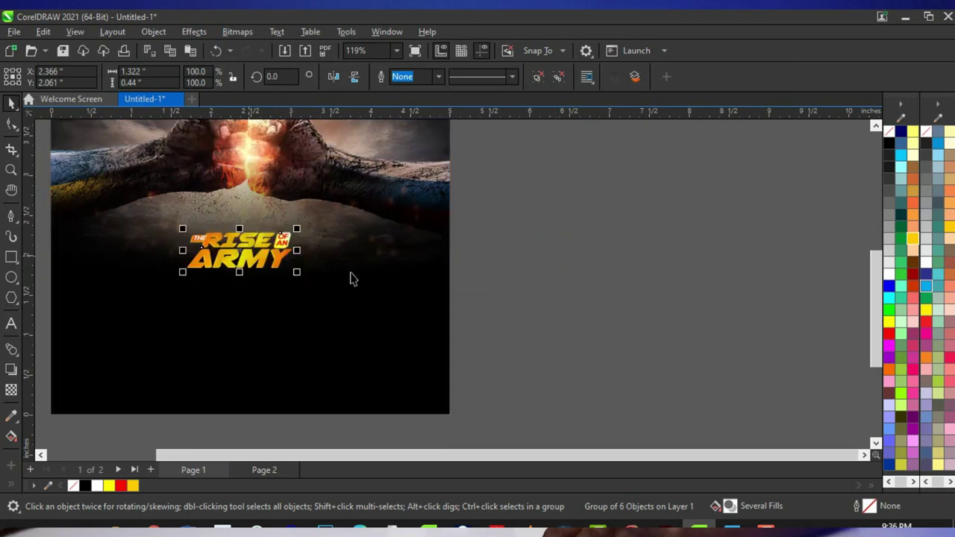
Enlarge the headline group to 261.7%, 3.461 by 1.152 inches, and position it just below the fists at X 2.41, Y 1.975 inches
scroll(384, 294, "down", 1)
scroll(305, 259, "up", 1)
left_click_drag(373, 326, 458, 383)
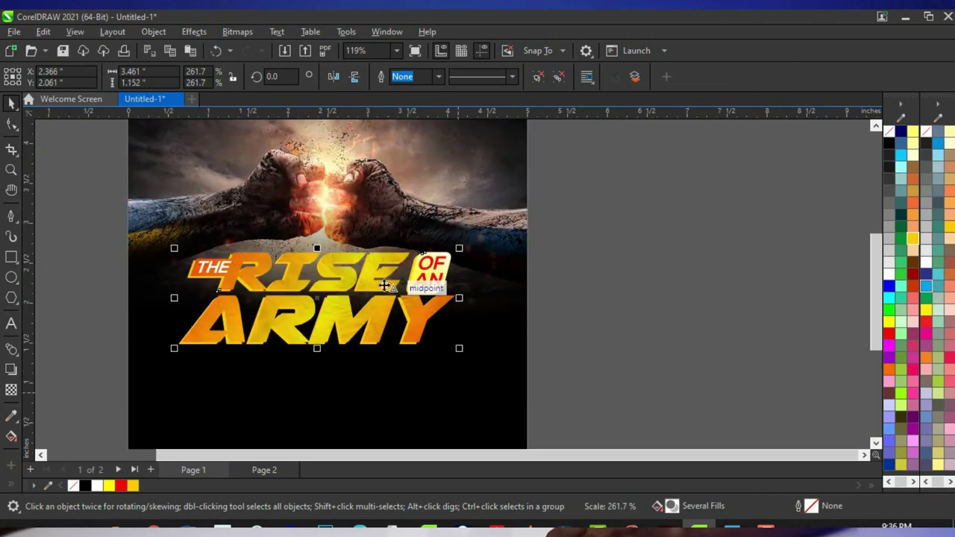
scroll(366, 291, "up", 1)
left_click_drag(335, 288, 344, 294)
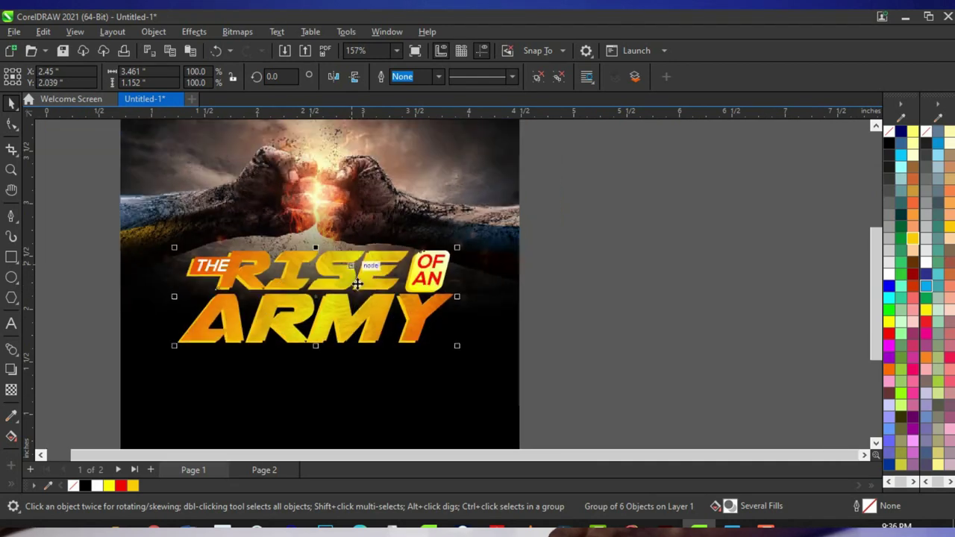
scroll(343, 281, "up", 1)
left_click_drag(344, 280, 340, 293)
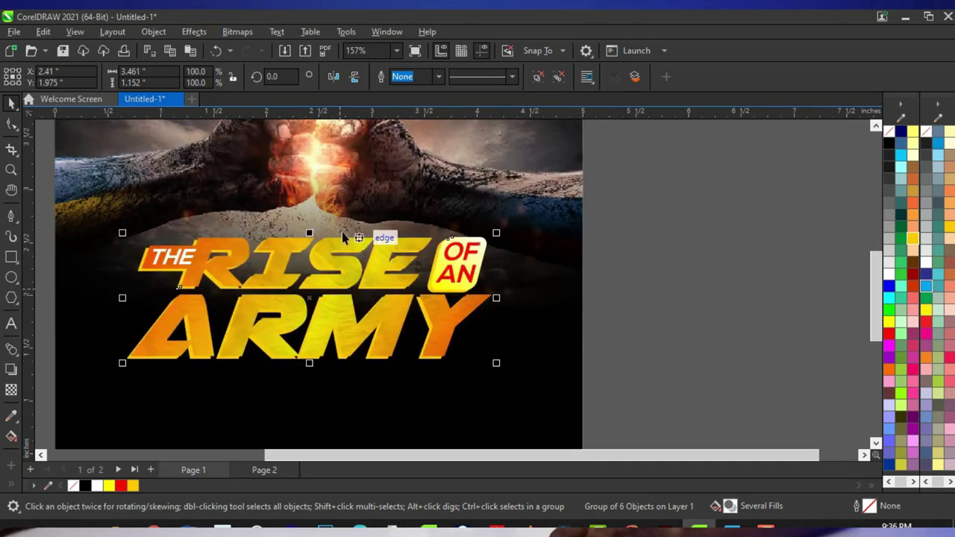
left_click_drag(351, 269, 371, 284)
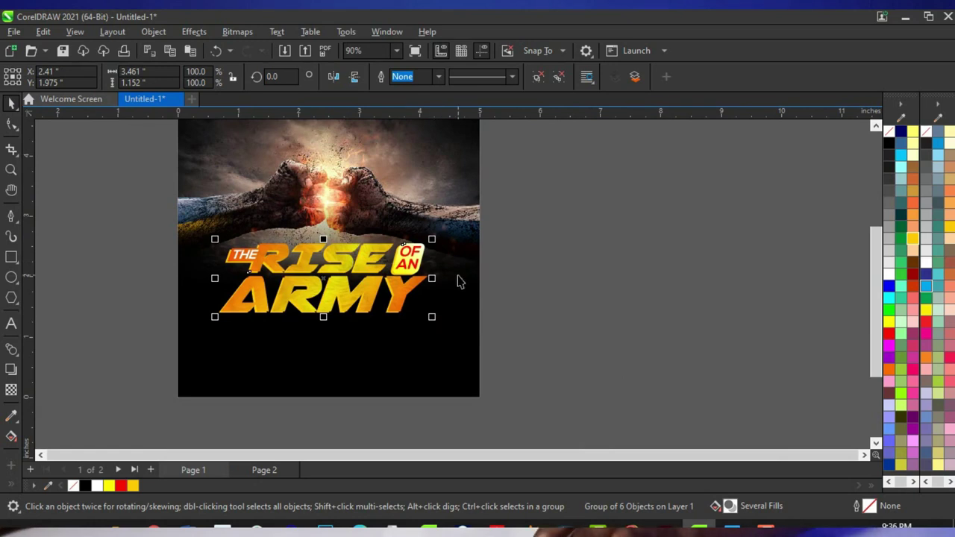
Align the headline group horizontally centred on the 5 by 5 inch flyer background
left_click(462, 269, "shift")
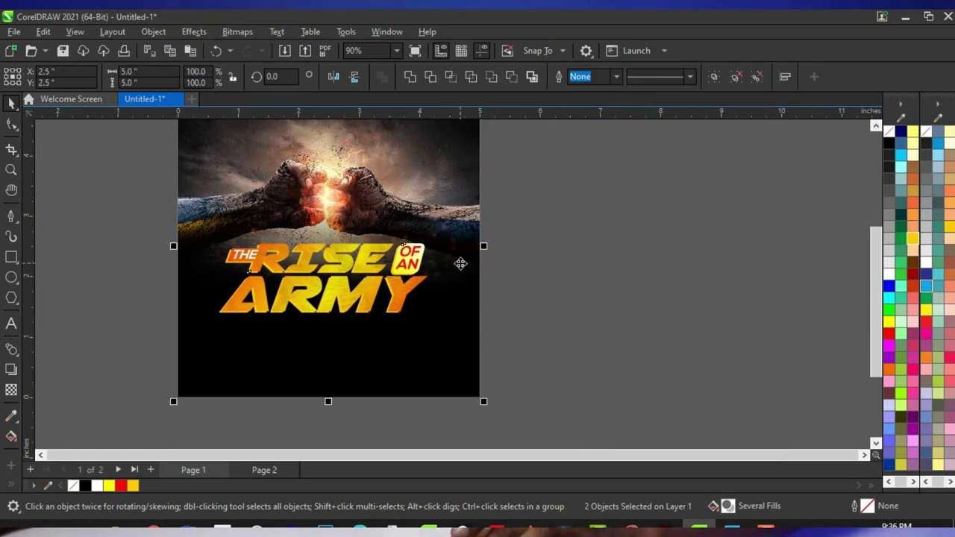
key("c")
scroll(382, 302, "down", 2)
scroll(367, 267, "up", 2)
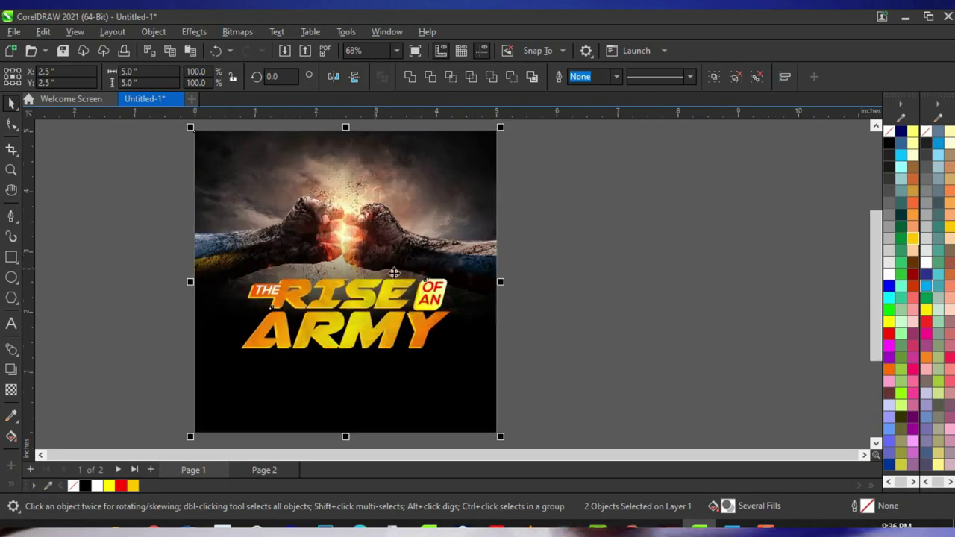
Add a black drop shadow to the headline group, offset about 0.082 inches left and 0.069 inches down
scroll(344, 361, "up", 2)
left_click(363, 316)
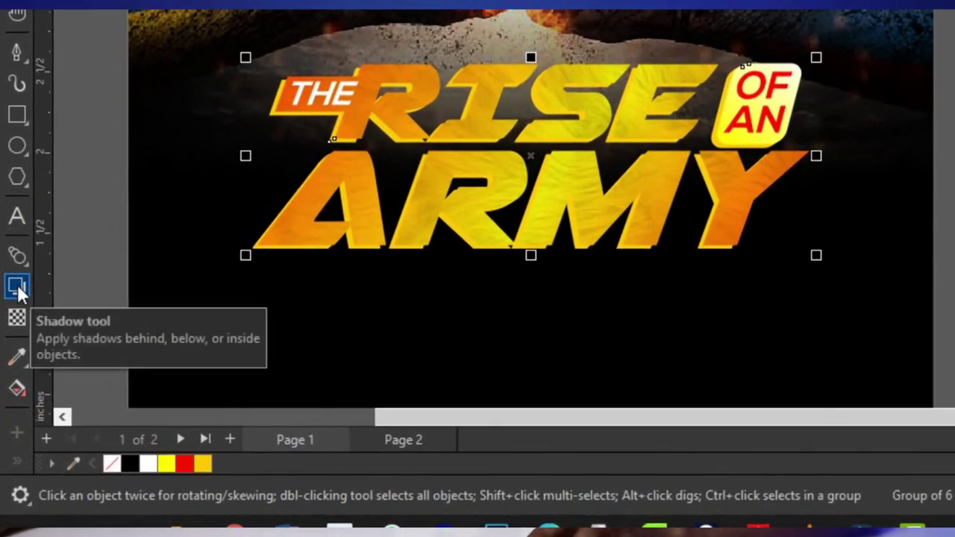
left_click(17, 287)
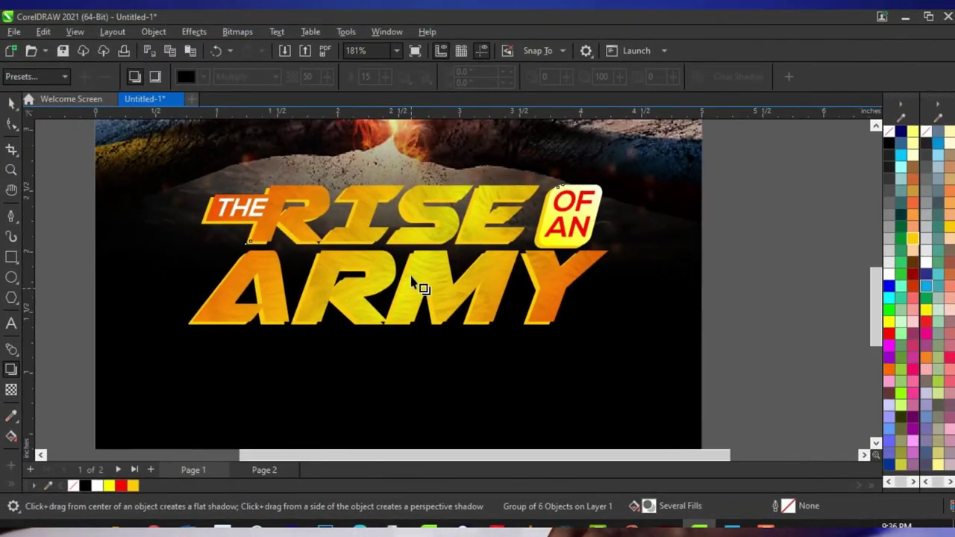
scroll(642, 155, "up", 1)
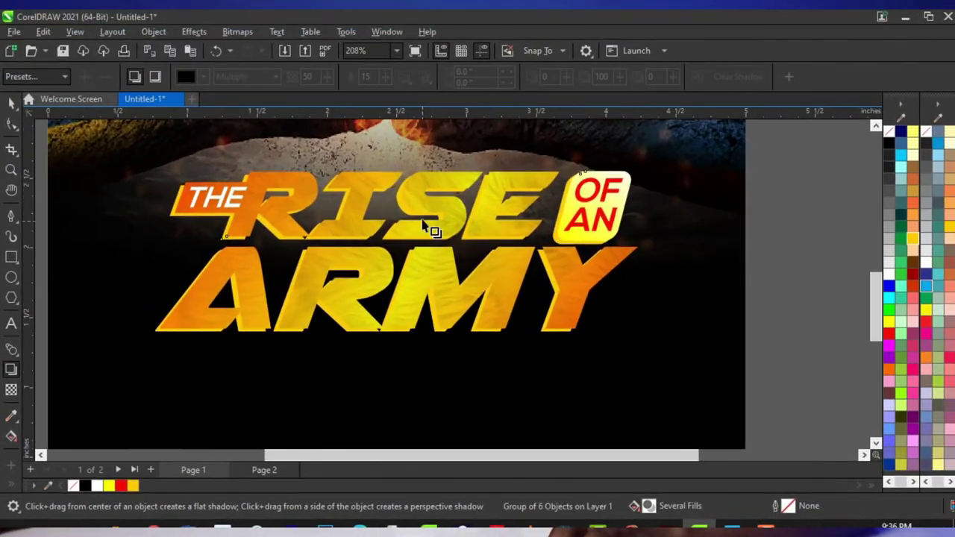
left_click_drag(396, 252, 301, 336)
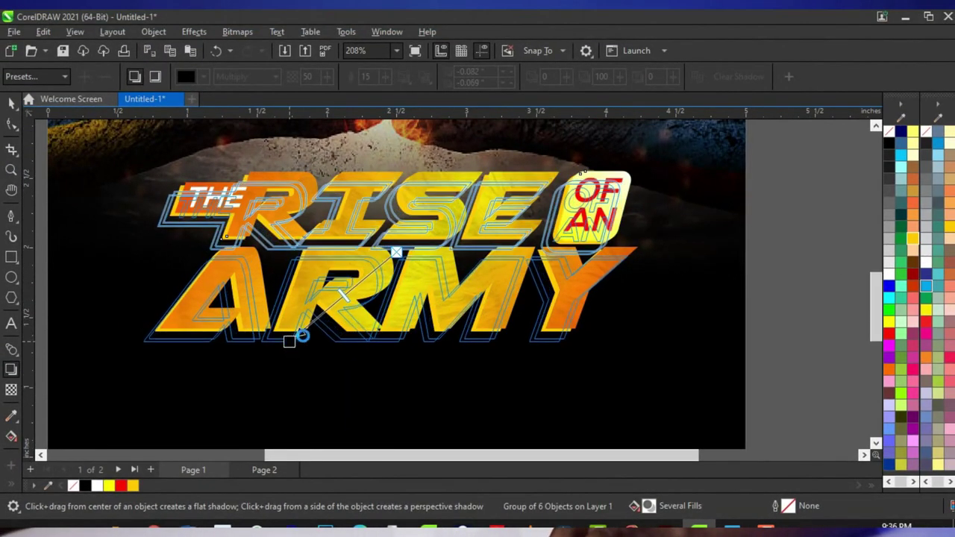
Set the headline shadow's opacity to 100 and its feathering to 10
scroll(358, 250, "down", 3)
scroll(479, 246, "up", 2)
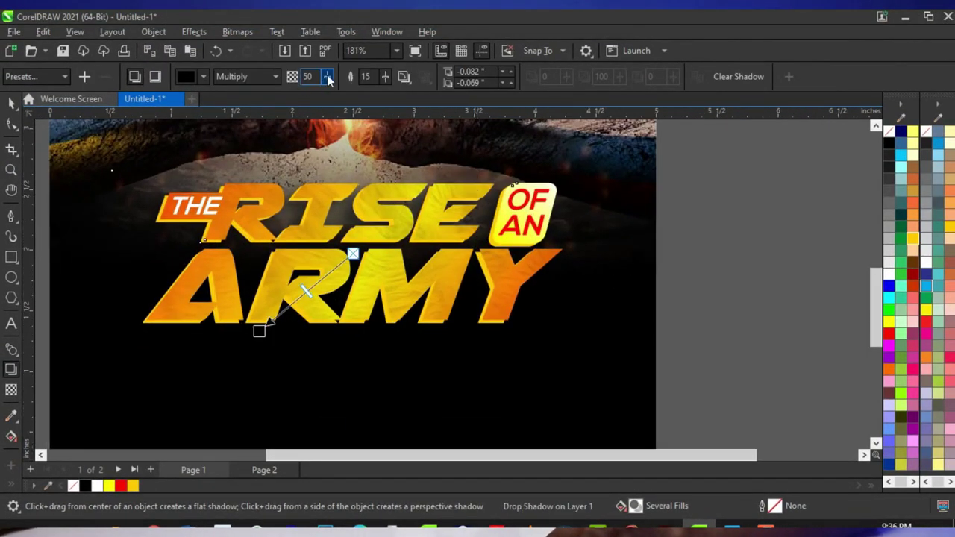
left_click_drag(328, 76, 606, 166)
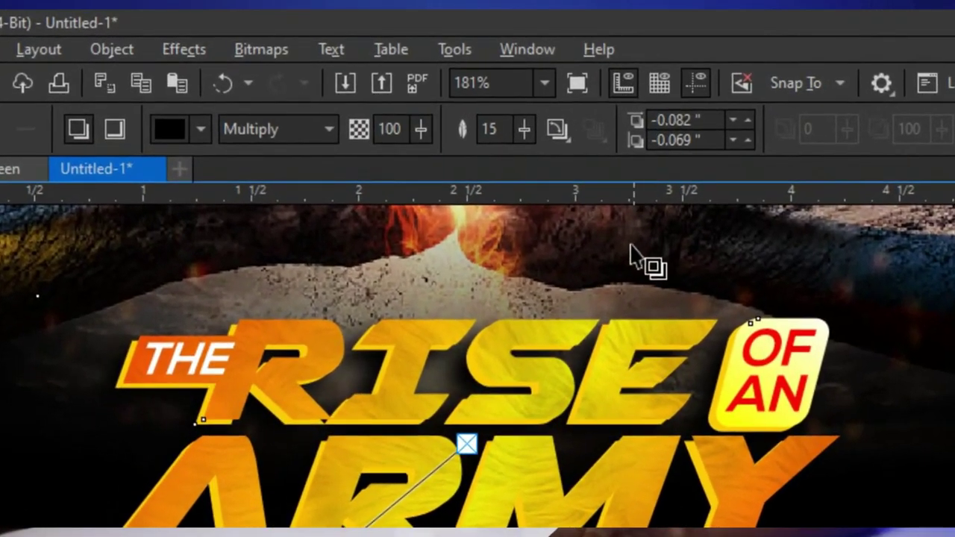
left_click_drag(526, 127, 521, 129)
scroll(550, 400, "down", 2)
scroll(429, 272, "up", 1)
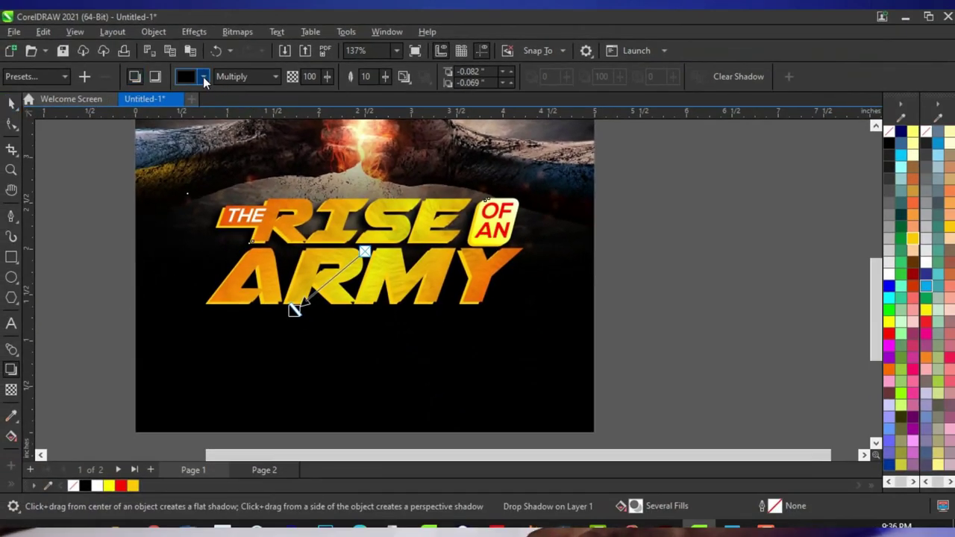
Change the colour of the headline's drop shadow to red
left_click(203, 77)
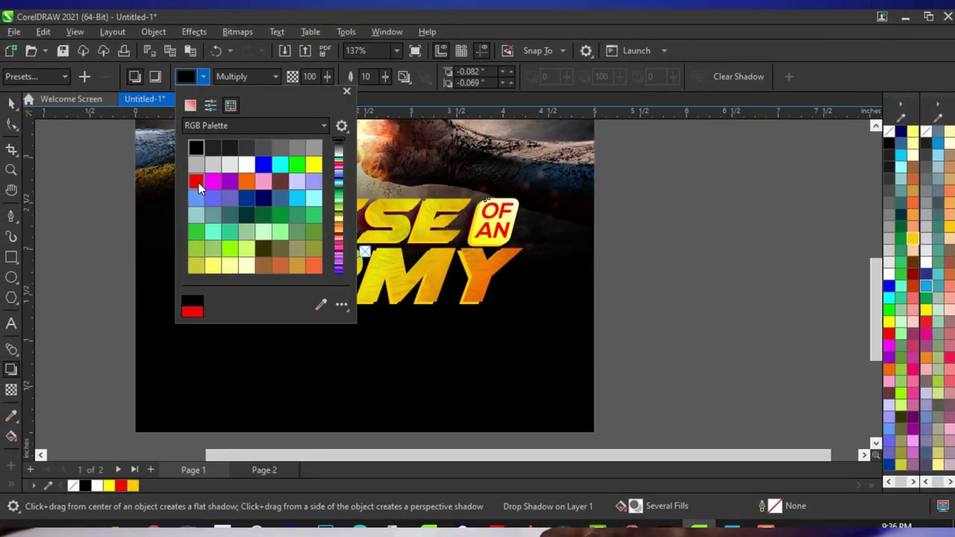
left_click(434, 223)
scroll(358, 222, "up", 5)
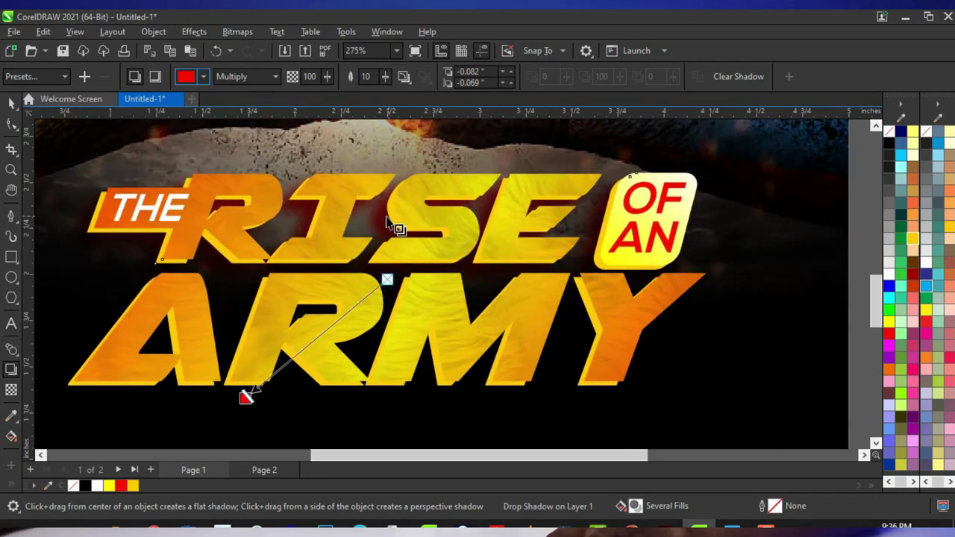
Examine the headline's red shadow up close and within the whole flyer composition
scroll(415, 233, "down", 8)
scroll(422, 240, "up", 4)
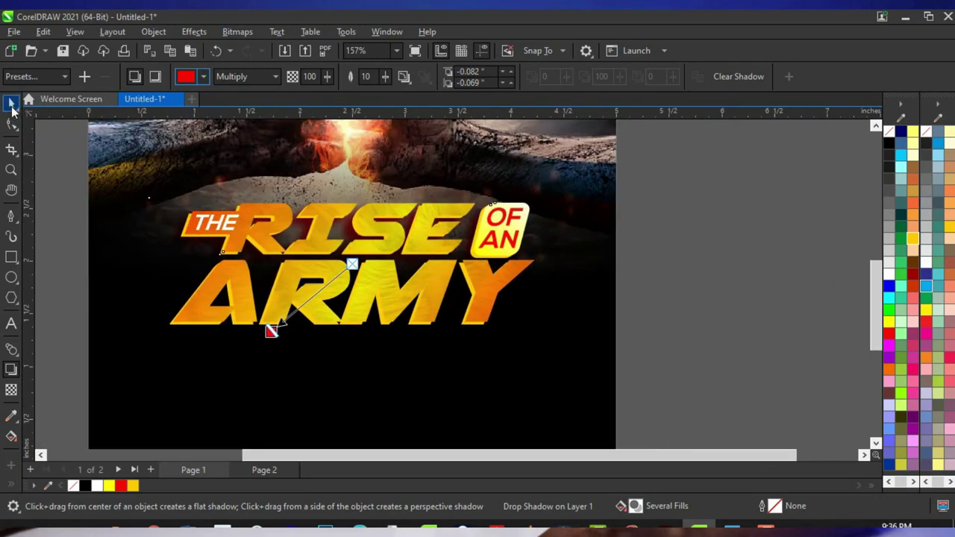
scroll(314, 269, "up", 4)
left_click(11, 103)
scroll(351, 246, "down", 6)
left_click(352, 247)
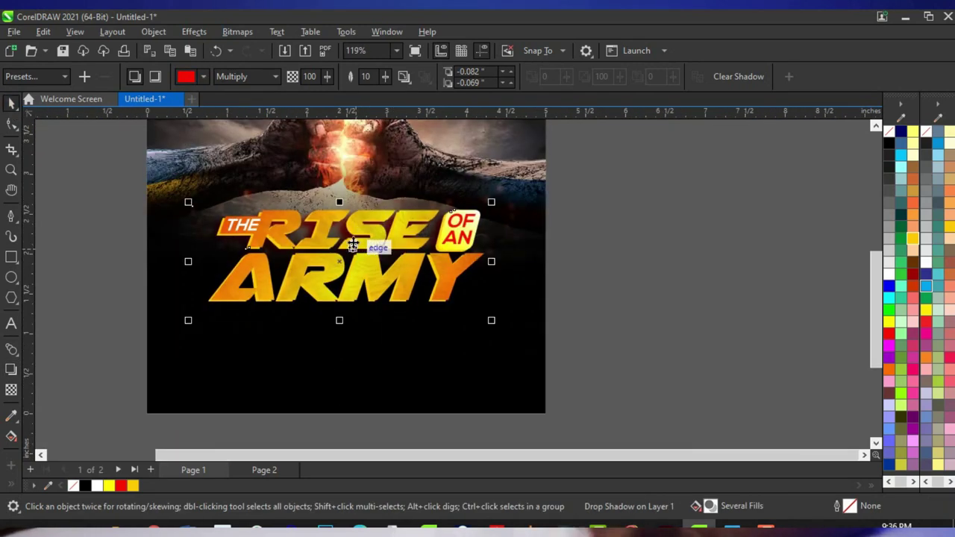
scroll(352, 247, "up", 2)
scroll(366, 241, "down", 4)
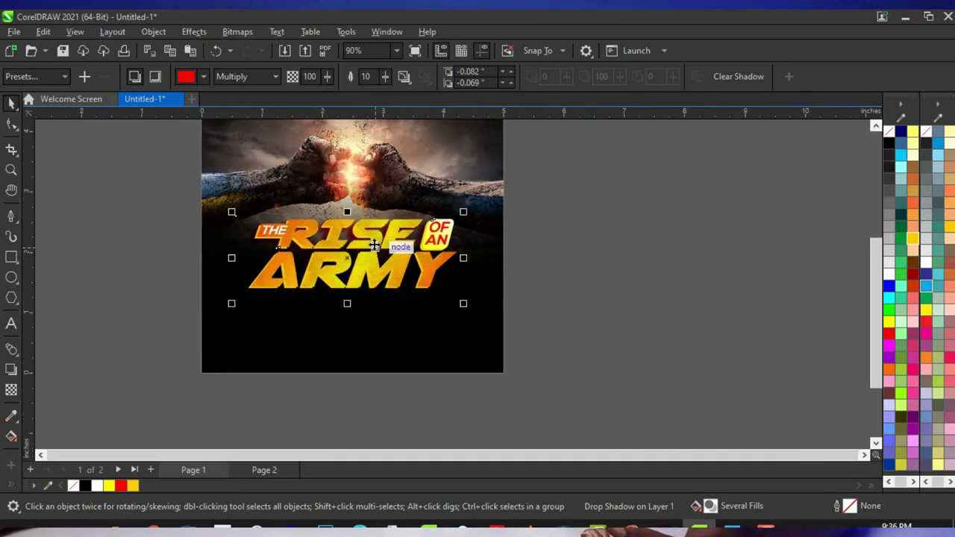
scroll(374, 246, "down", 2)
scroll(372, 246, "up", 2)
left_click(572, 241)
scroll(417, 260, "down", 4)
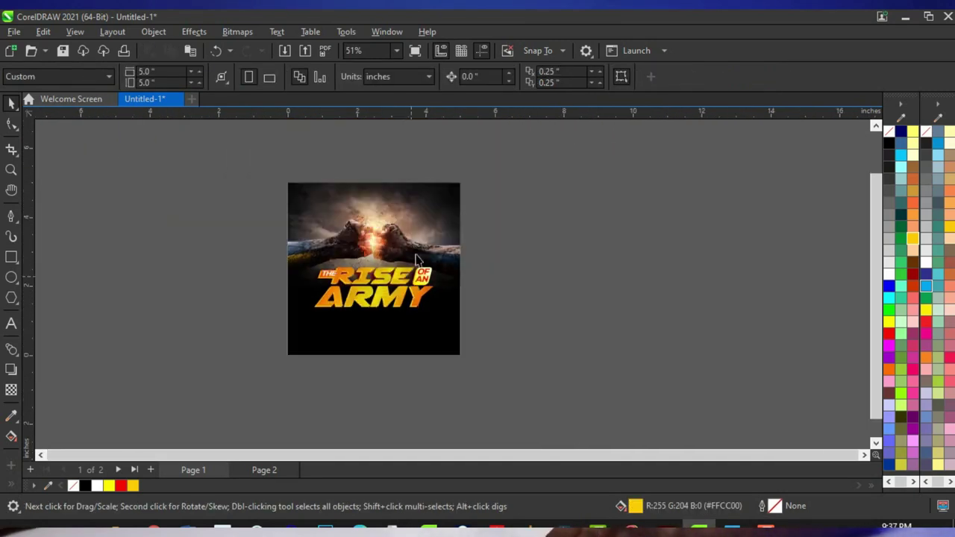
scroll(417, 260, "up", 6)
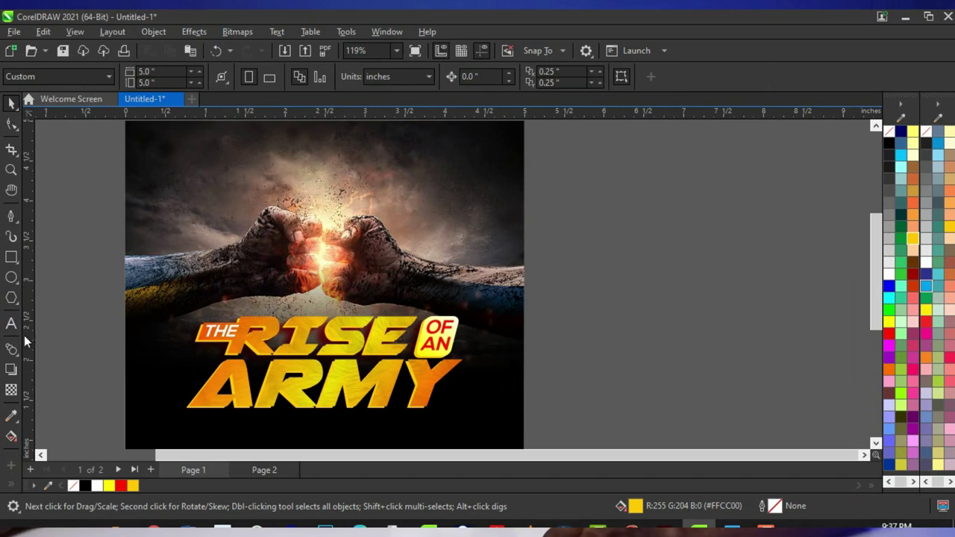
Add the text "THEME:" in the empty area beside the flyer
left_click(608, 290)
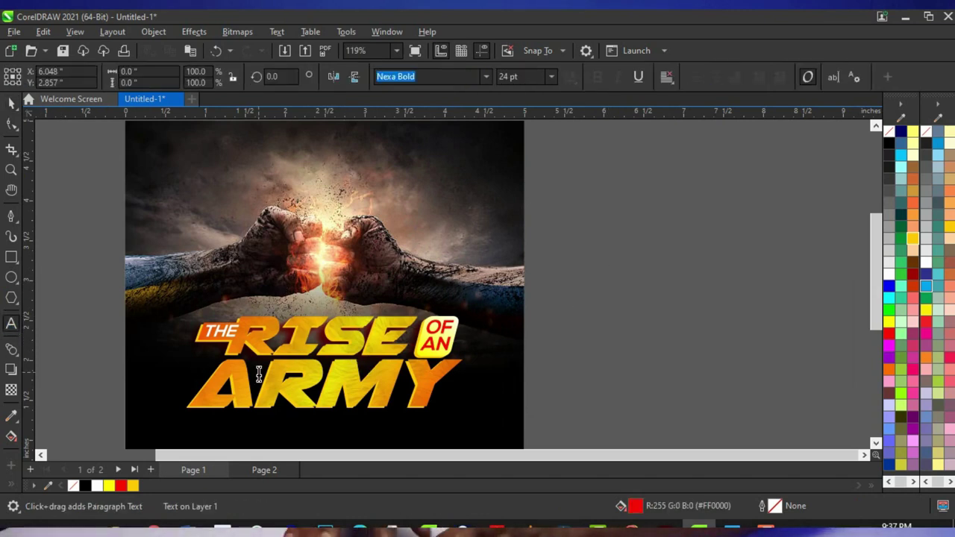
type("THEME:")
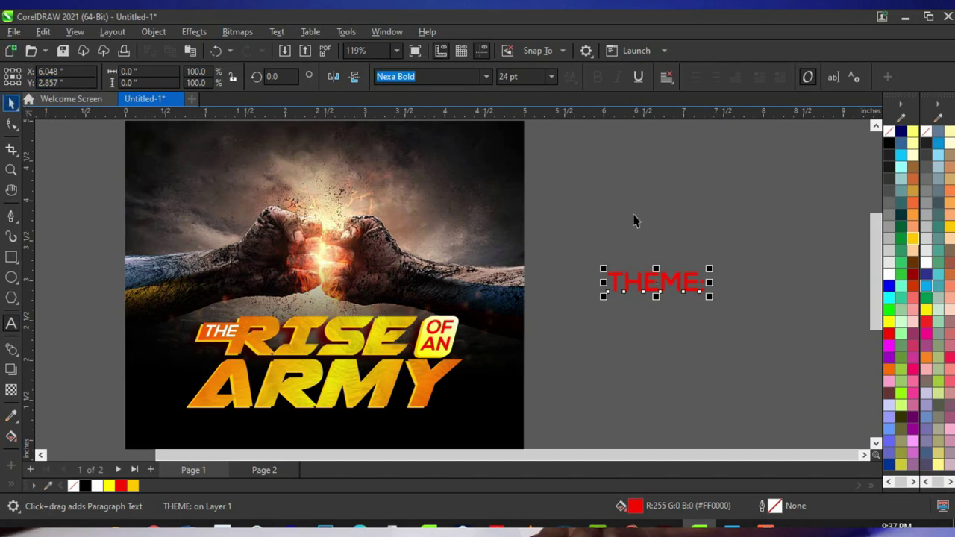
scroll(650, 332, "up", 1)
scroll(668, 268, "down", 2)
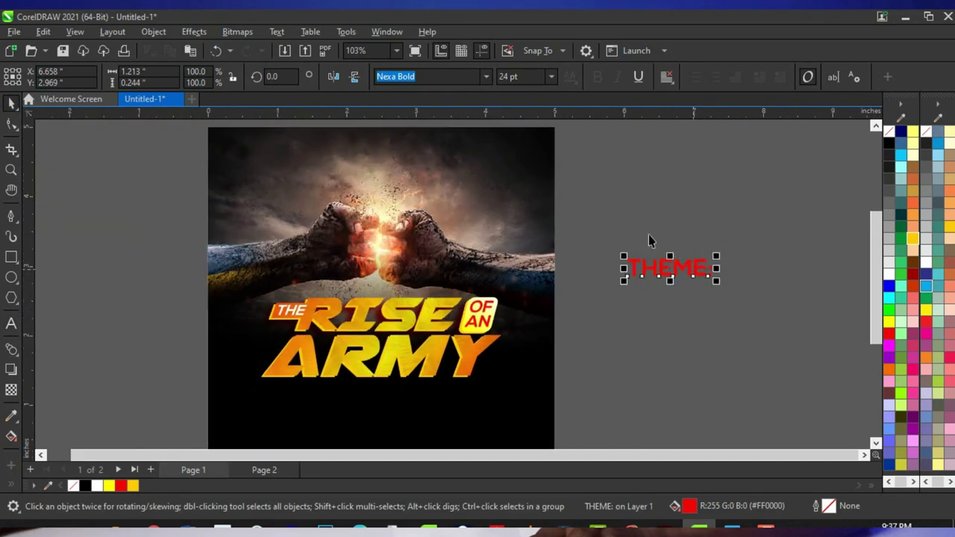
Move the "THEME:" text just above RISE, at about X 2.415, Y 2.733 inches, and fill it with white
left_click(687, 267)
left_click(680, 267)
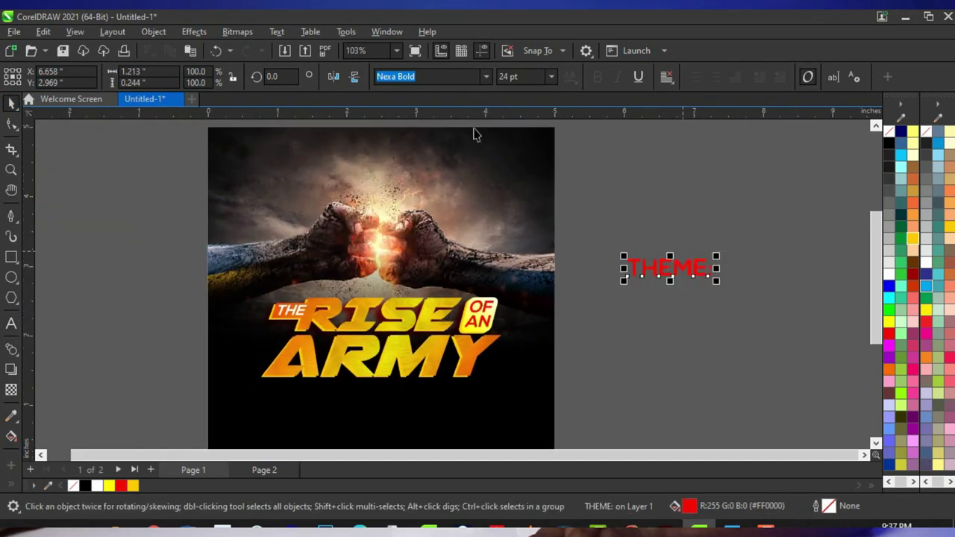
scroll(676, 271, "up", 2)
left_click_drag(676, 271, 292, 299)
scroll(293, 299, "up", 3)
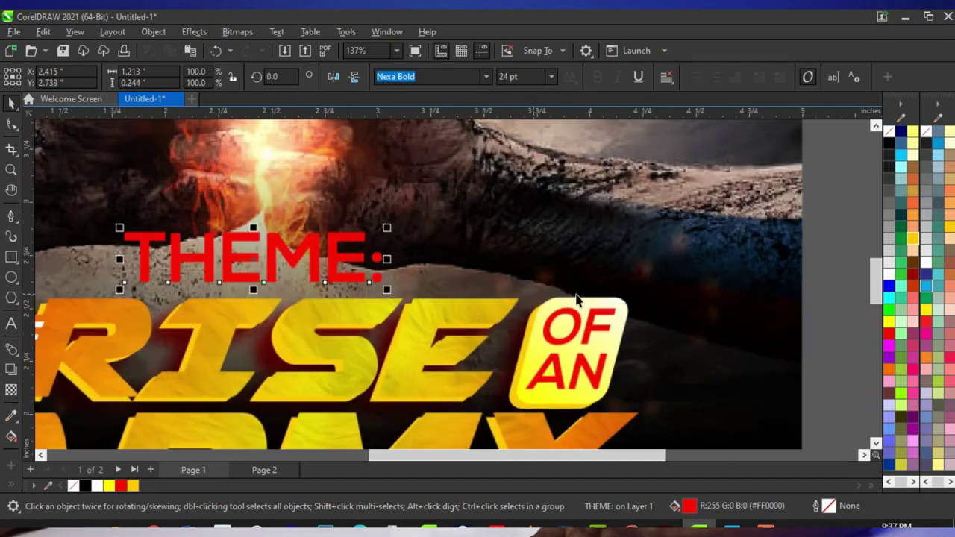
left_click(888, 274)
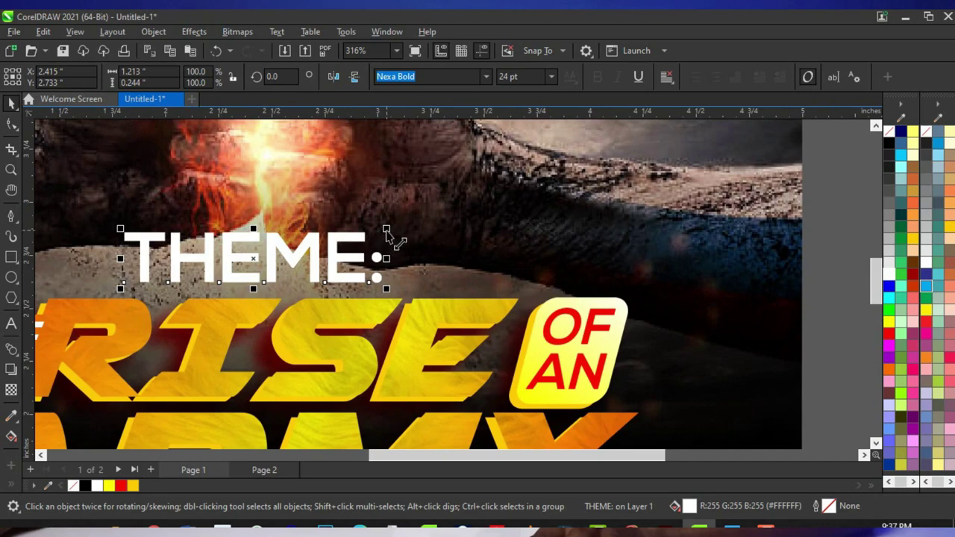
Shrink the "THEME:" text to about 13.3 pt and widen the spacing between its letters
left_click_drag(386, 230, 351, 256)
scroll(252, 285, "up", 1)
left_click_drag(228, 275, 377, 297)
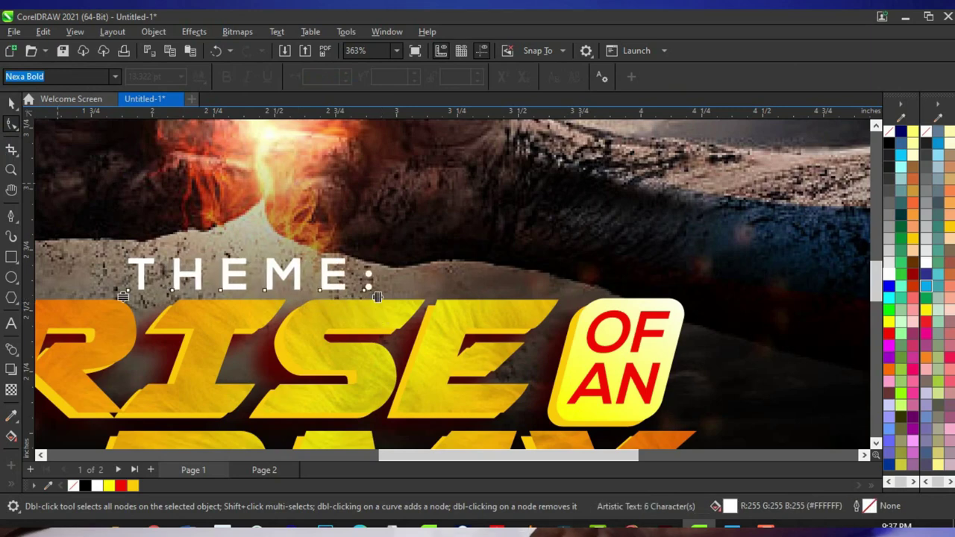
scroll(425, 243, "down", 9)
key("space")
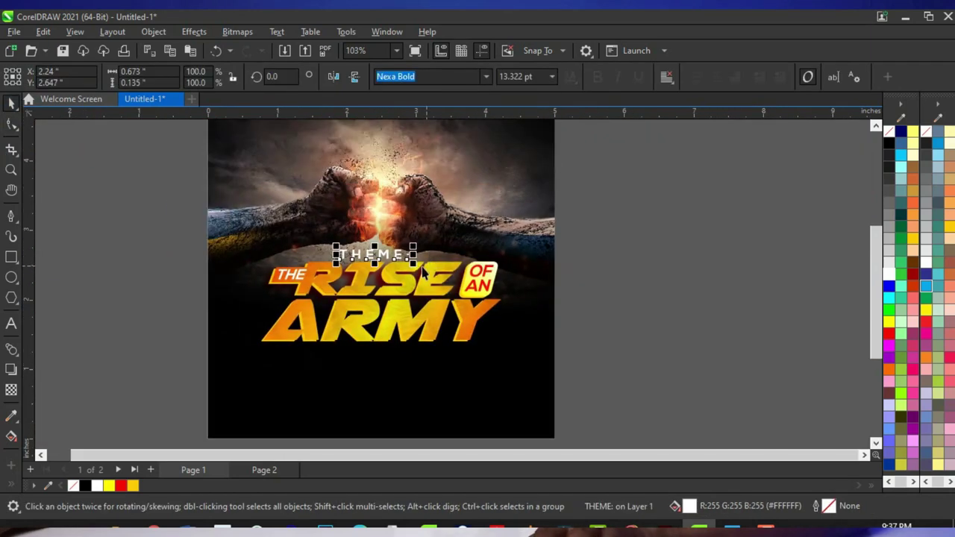
Align the "THEME:" text horizontally centred on the flyer background
left_click(508, 220, "shift")
key("c")
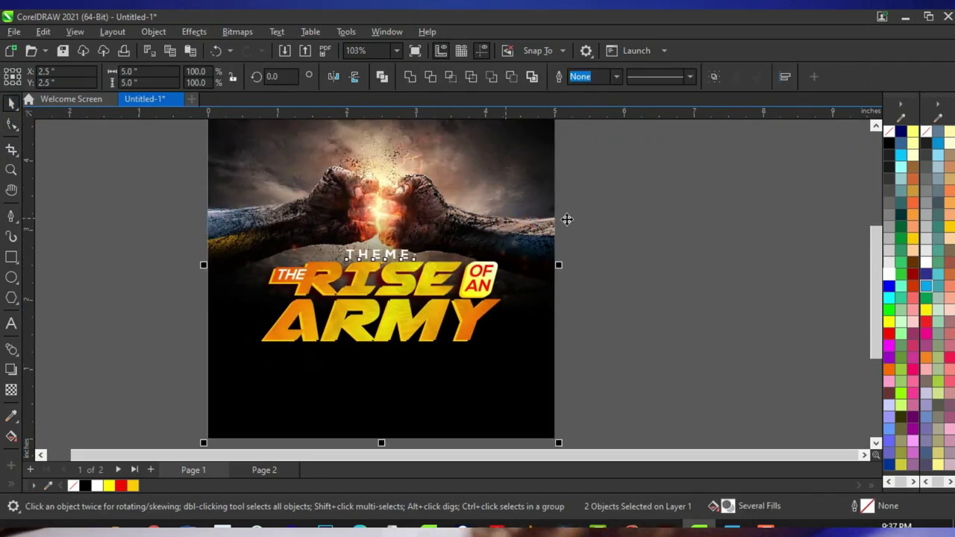
scroll(420, 264, "up", 1)
scroll(420, 268, "up", 3)
Set the "THEME:" text's font size to 10 pt and centre it horizontally on the flyer background again
left_click(387, 241)
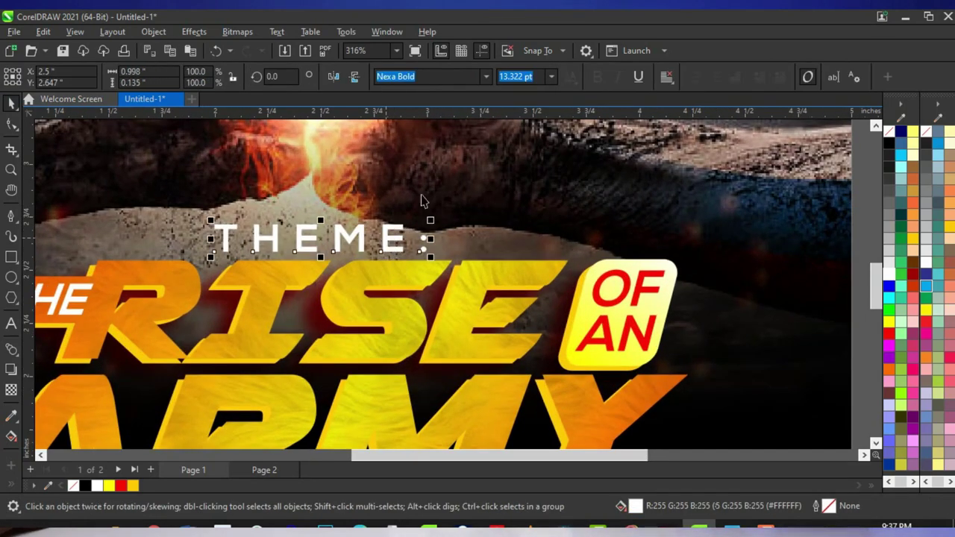
left_click(551, 78)
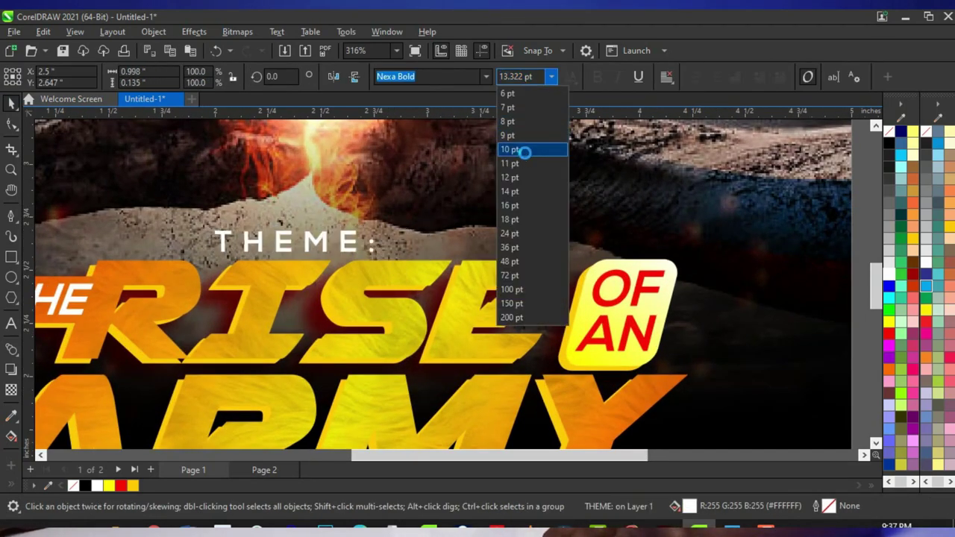
left_click(529, 151)
scroll(481, 250, "down", 3)
left_click(497, 224, "shift")
key("c")
left_click(641, 245)
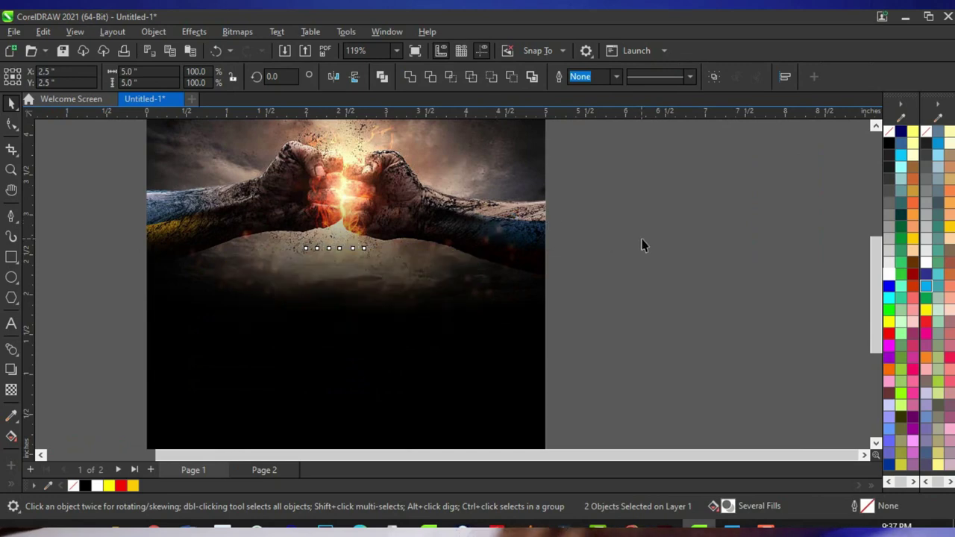
Draw a rectangle about 1.041 by 0.312 inches over the "THEME:" text and fill it with white
scroll(334, 233, "up", 3)
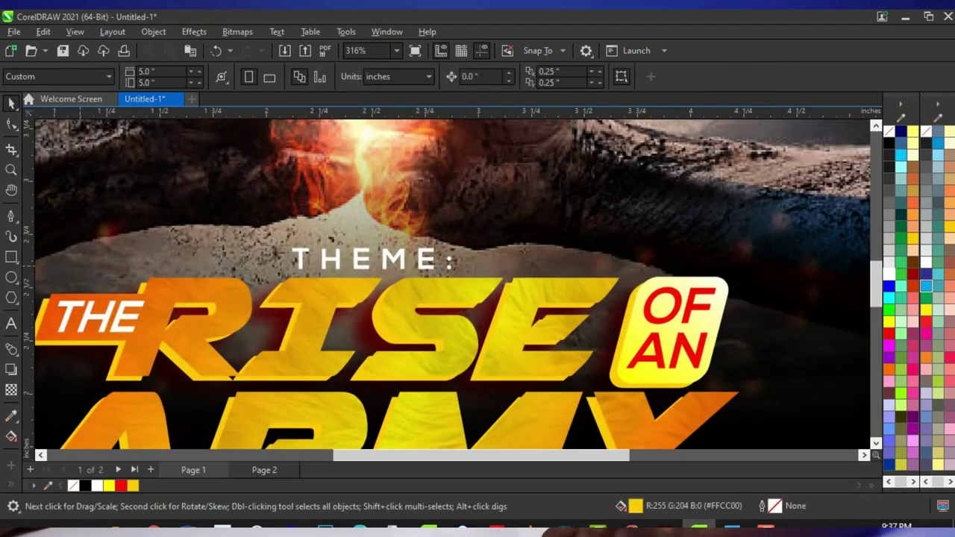
left_click(11, 257)
scroll(305, 257, "up", 1)
left_click_drag(216, 196, 553, 297)
key("space")
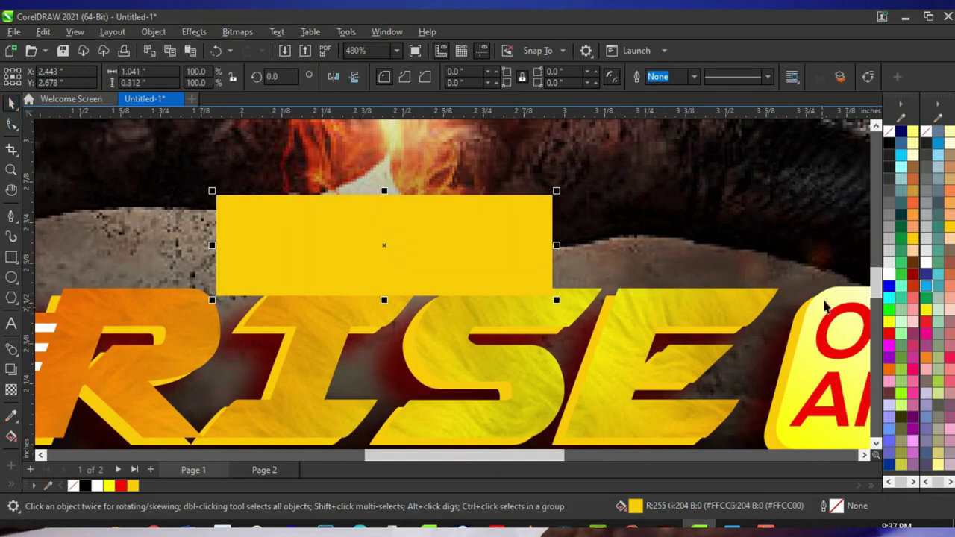
left_click(886, 275)
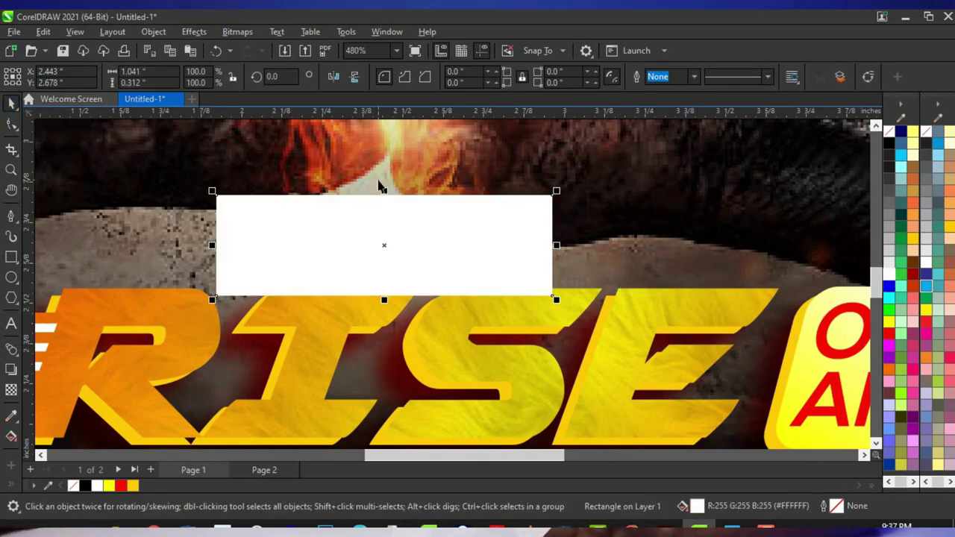
Fully round the corners of the white rectangle above RISE, giving a 0.156-inch corner radius
left_click(11, 123)
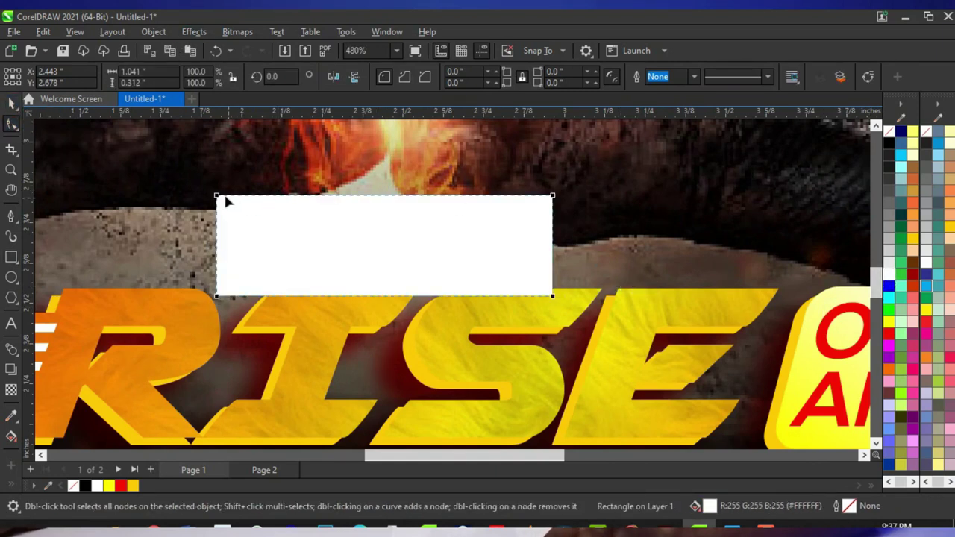
left_click_drag(222, 200, 314, 195)
key("space")
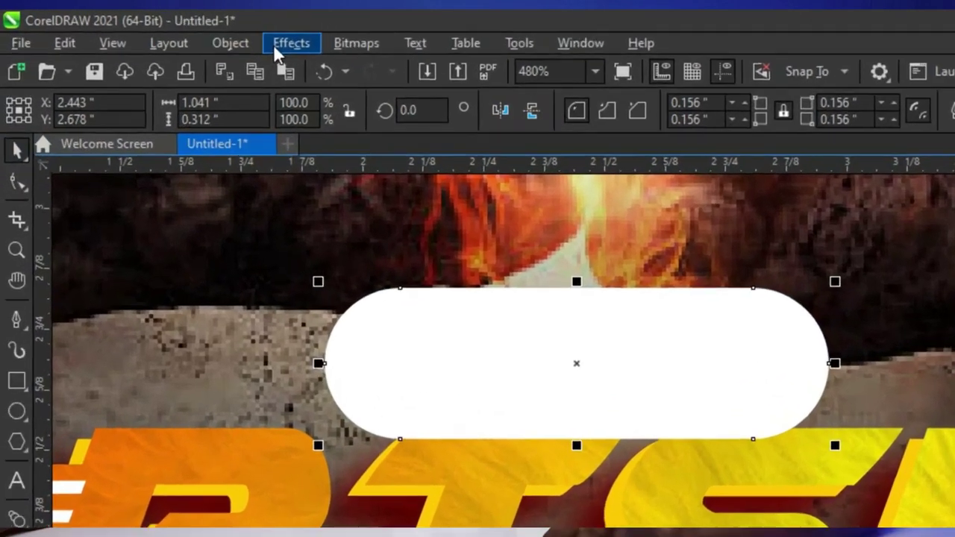
Apply a Gaussian Blur with a radius of about 32 pixels to the rounded white shape
left_click(196, 32)
mouse_move(209, 97)
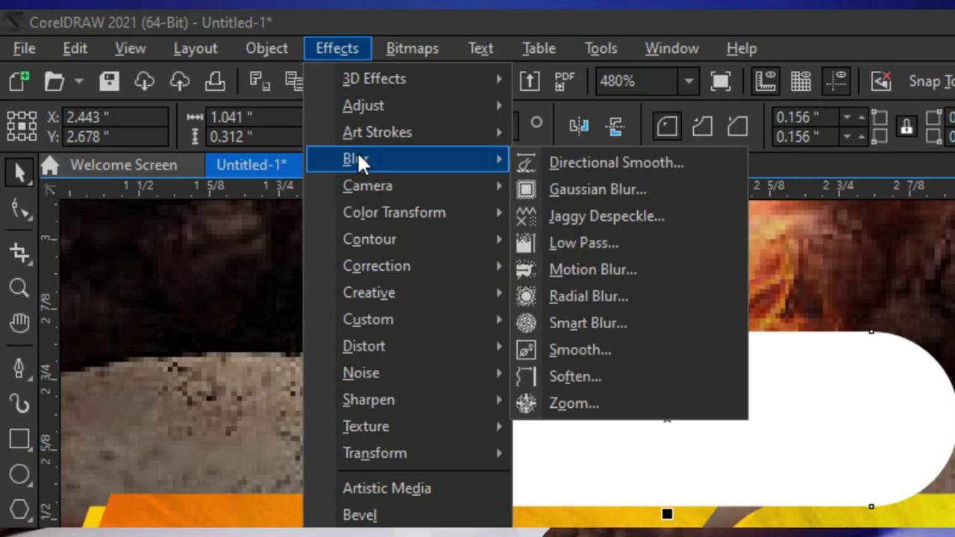
left_click(570, 191)
left_click_drag(747, 362, 633, 184)
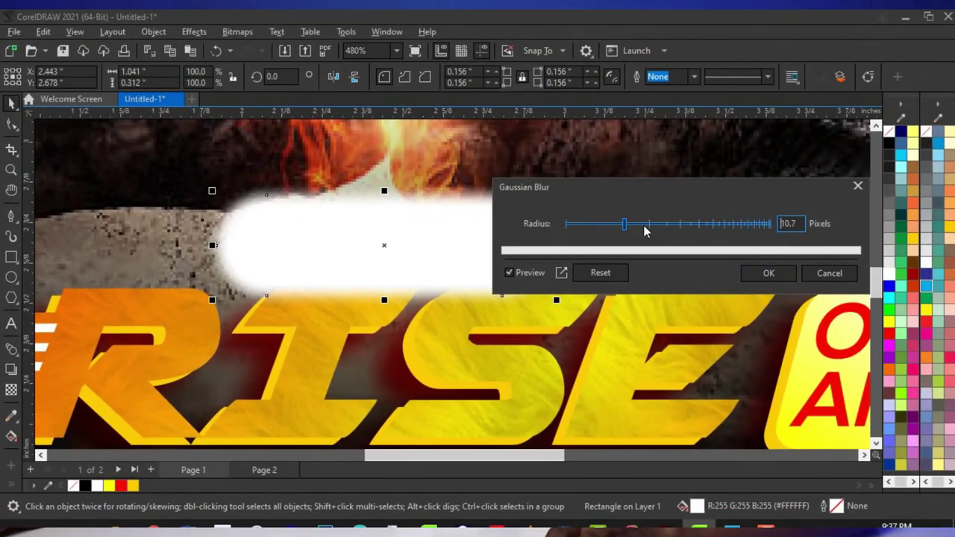
left_click_drag(645, 231, 683, 229)
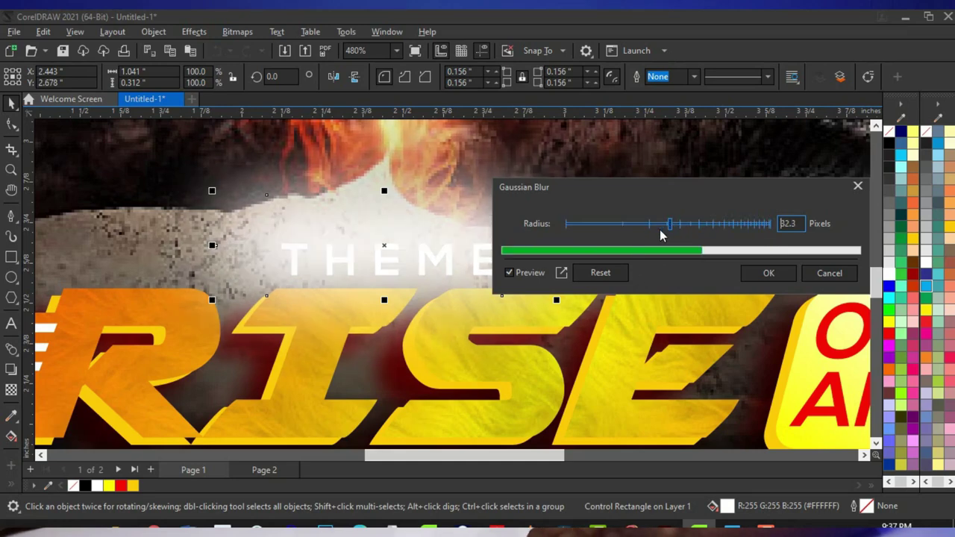
left_click(769, 273)
scroll(488, 294, "down", 2)
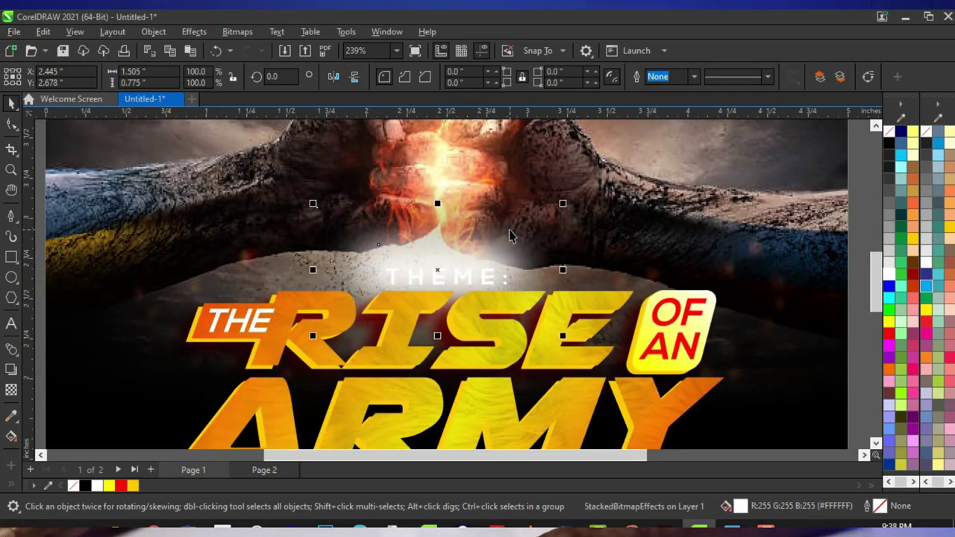
scroll(385, 223, "down", 3)
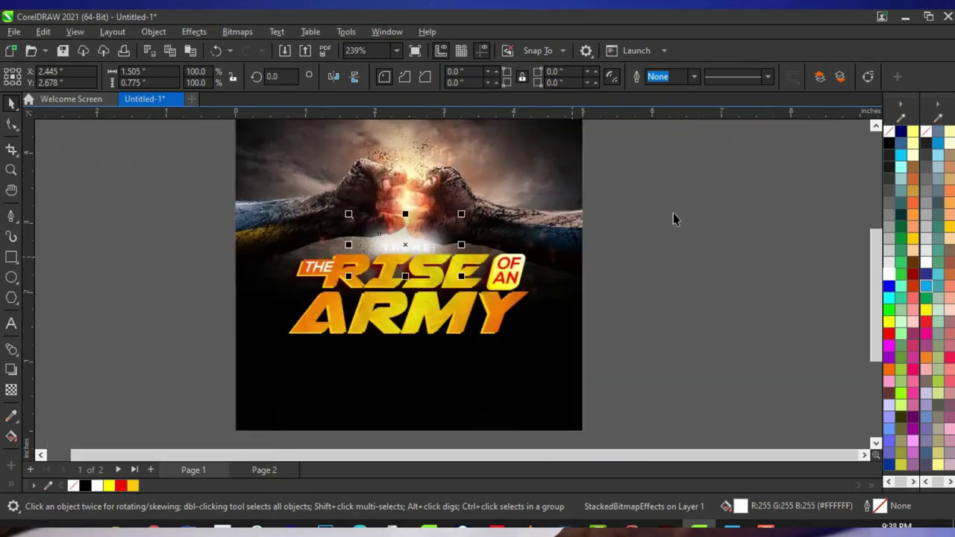
left_click(674, 217)
Fill the THEME: text above the title with red
scroll(414, 259, "up", 3)
left_click(419, 240)
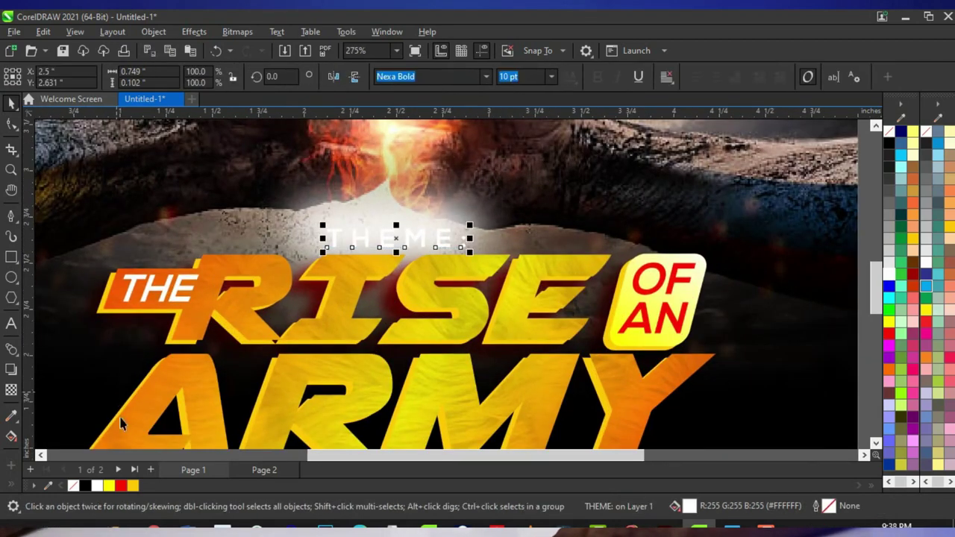
scroll(421, 287, "down", 4)
left_click(572, 287)
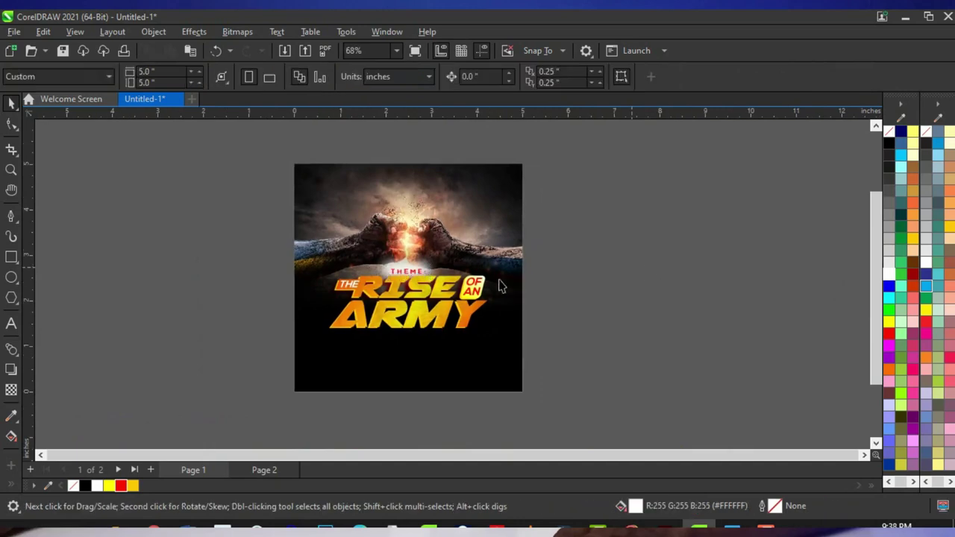
Reduce the height of the blurred white glow behind THEME: from its upper edge to about 0.2 inches
scroll(399, 272, "up", 4)
left_click(454, 247)
scroll(437, 239, "up", 2)
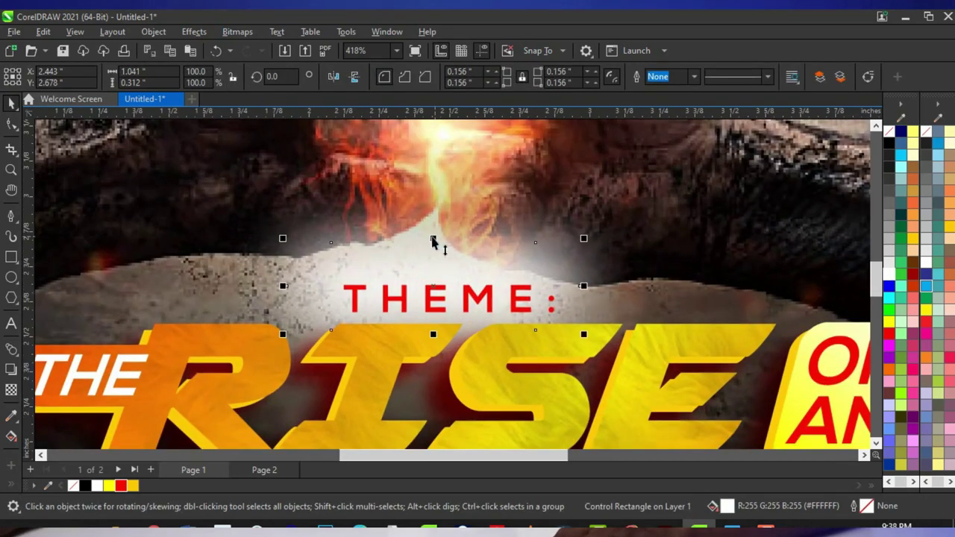
left_click_drag(434, 232, 434, 268)
scroll(449, 260, "down", 3)
scroll(449, 260, "up", 2)
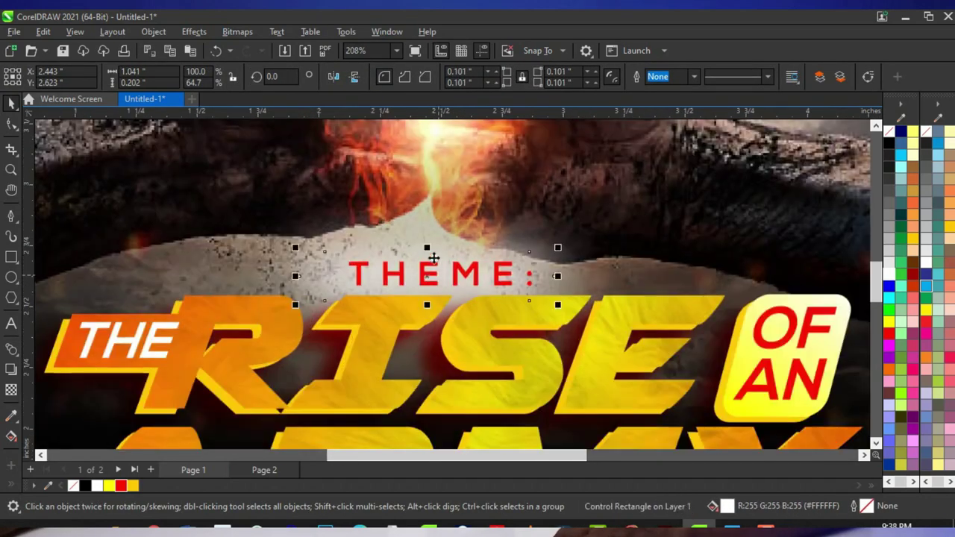
scroll(532, 259, "down", 3)
key("Escape")
Examine the red THEME: text and its glow up close and in the whole poster
scroll(429, 262, "up", 5)
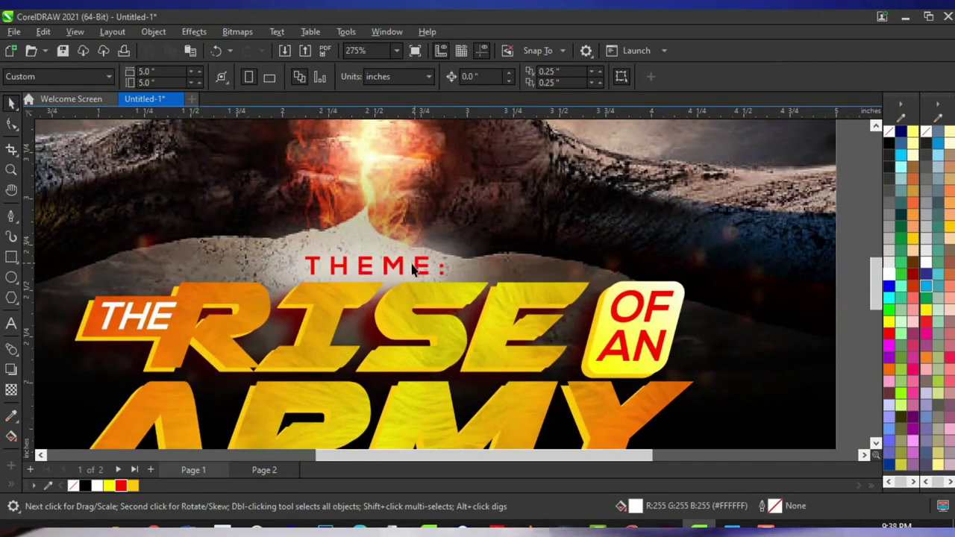
scroll(408, 261, "down", 1)
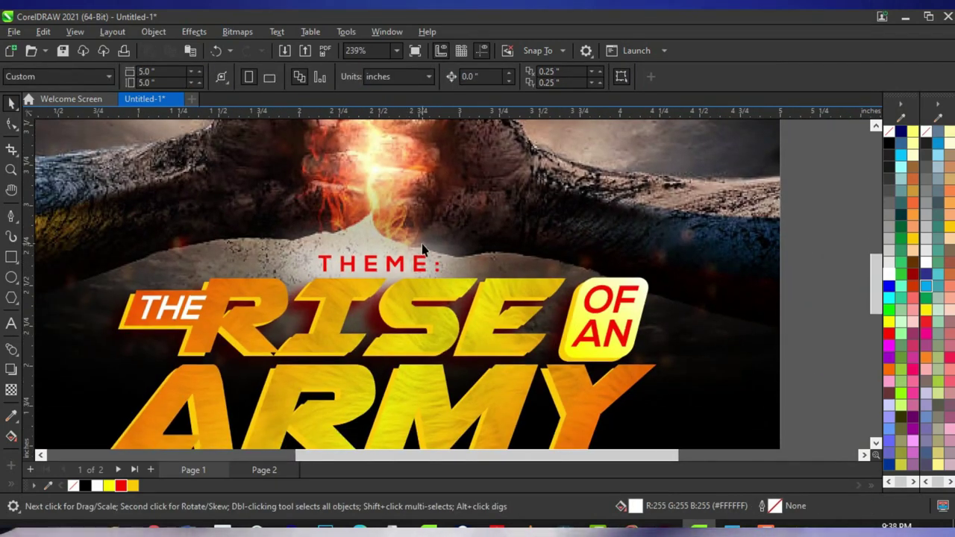
scroll(376, 291, "up", 2)
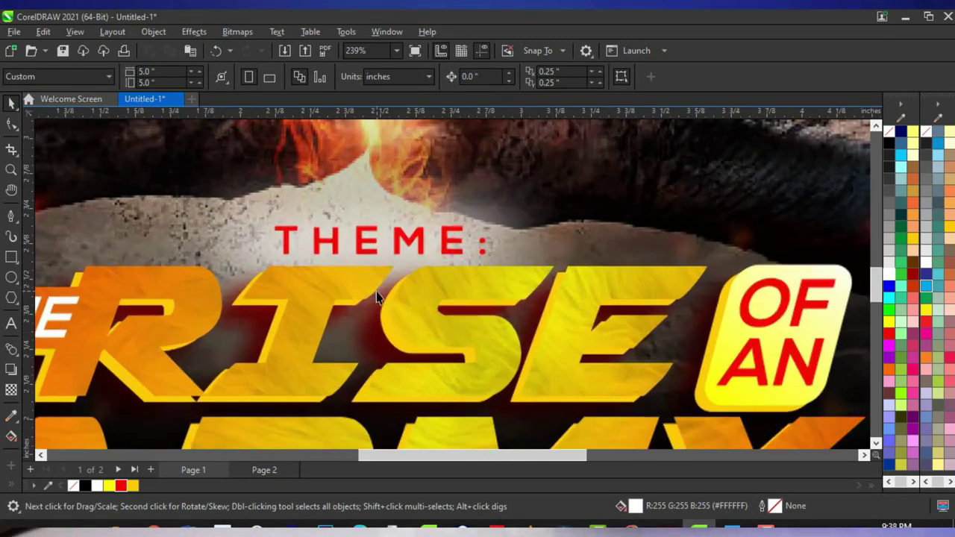
scroll(408, 248, "down", 1)
scroll(408, 250, "up", 2)
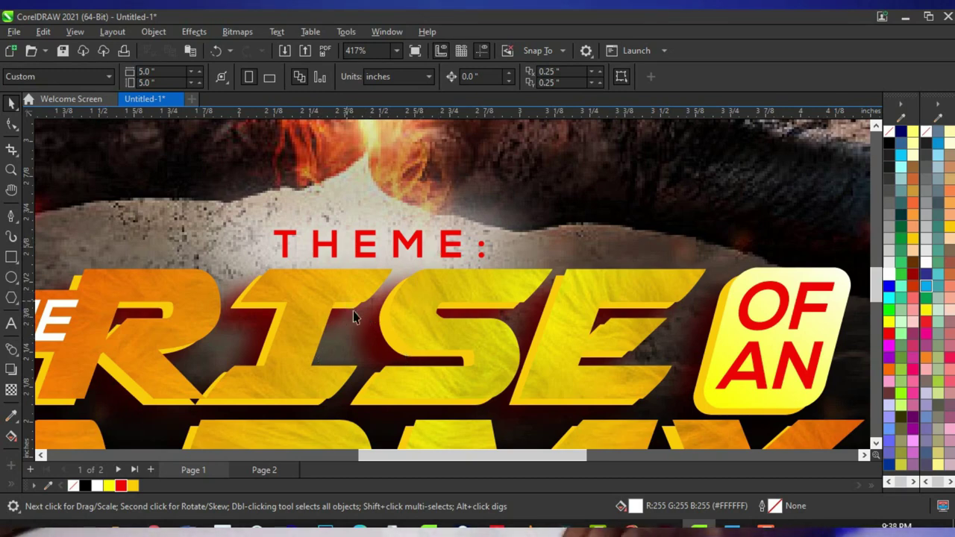
scroll(353, 310, "down", 3)
scroll(383, 265, "down", 3)
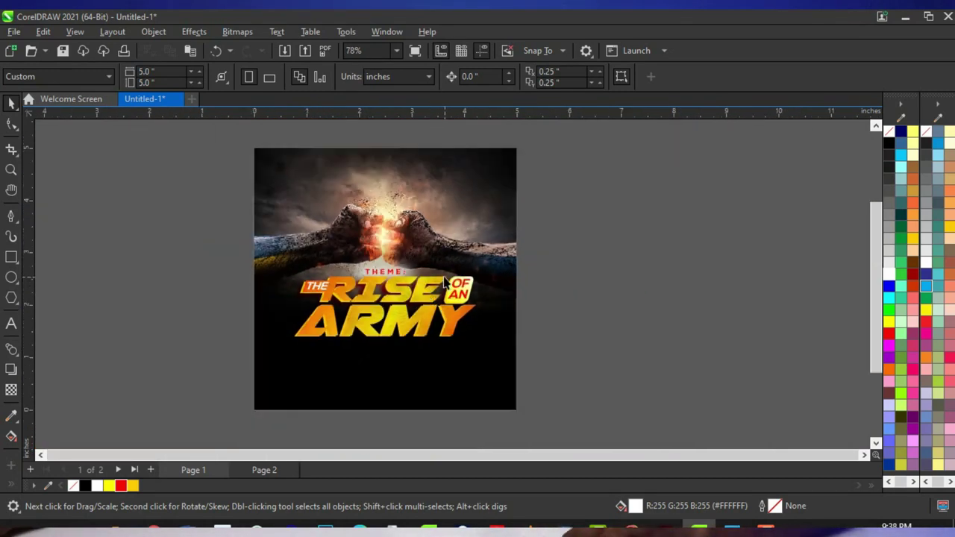
Add the text ANTICIPATE above the fists and set its font to Nexa Bold
scroll(405, 191, "up", 3)
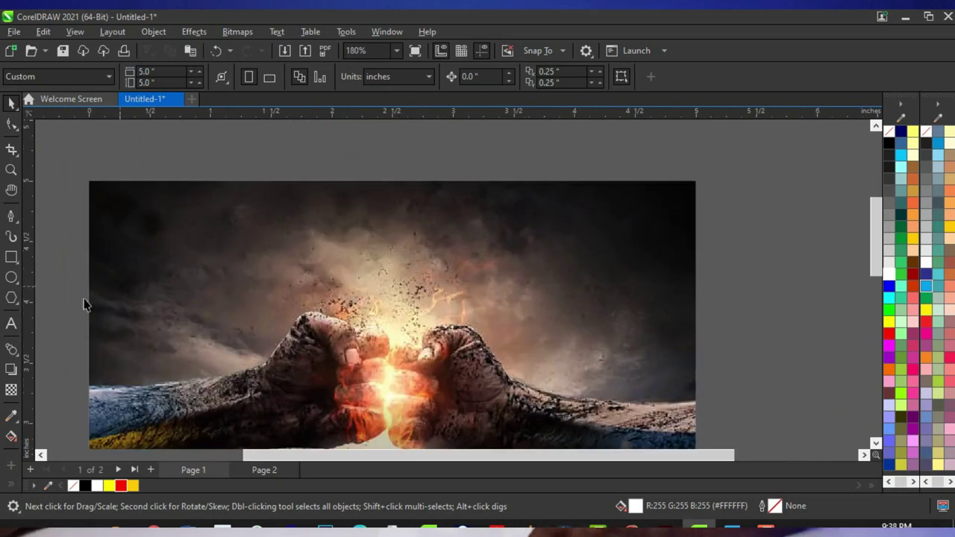
left_click(12, 323)
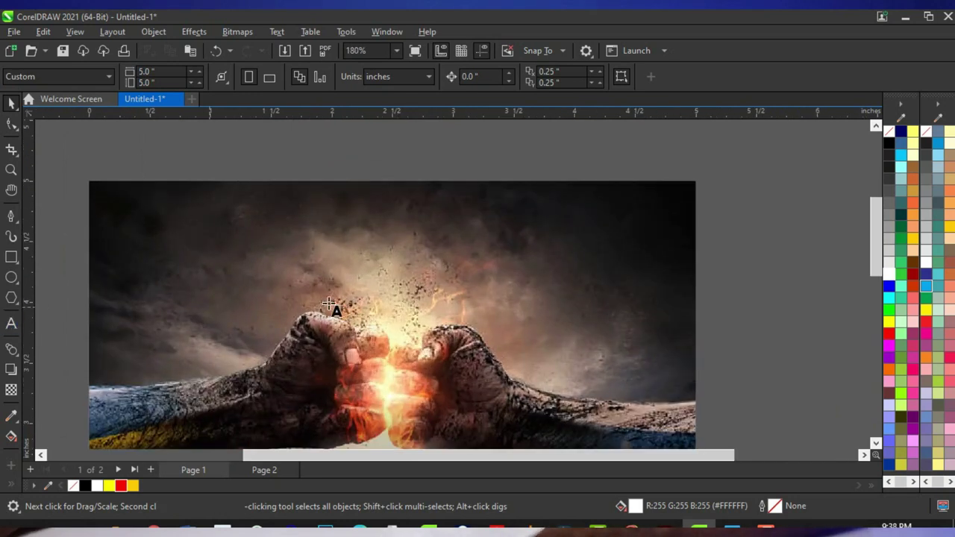
left_click(289, 250)
type("ANTICIPATE")
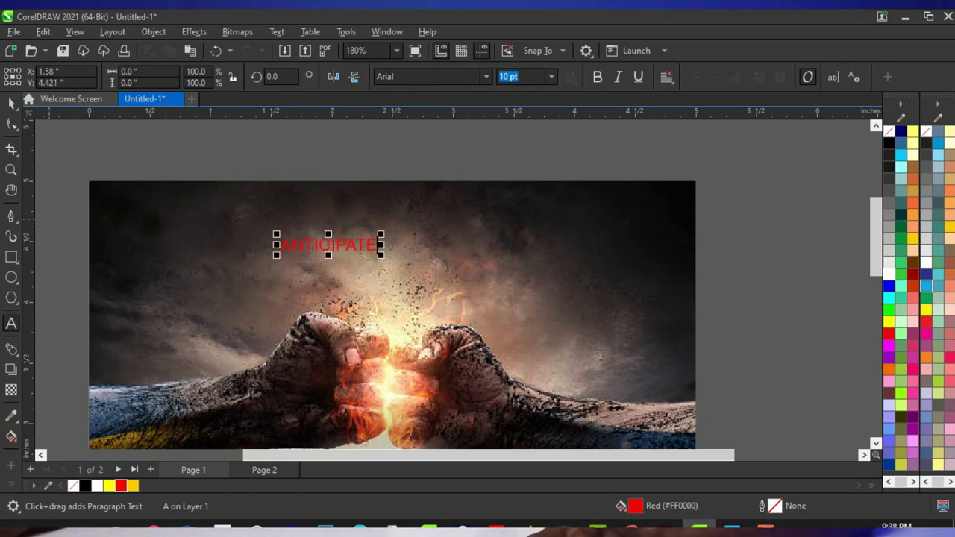
left_click(486, 76)
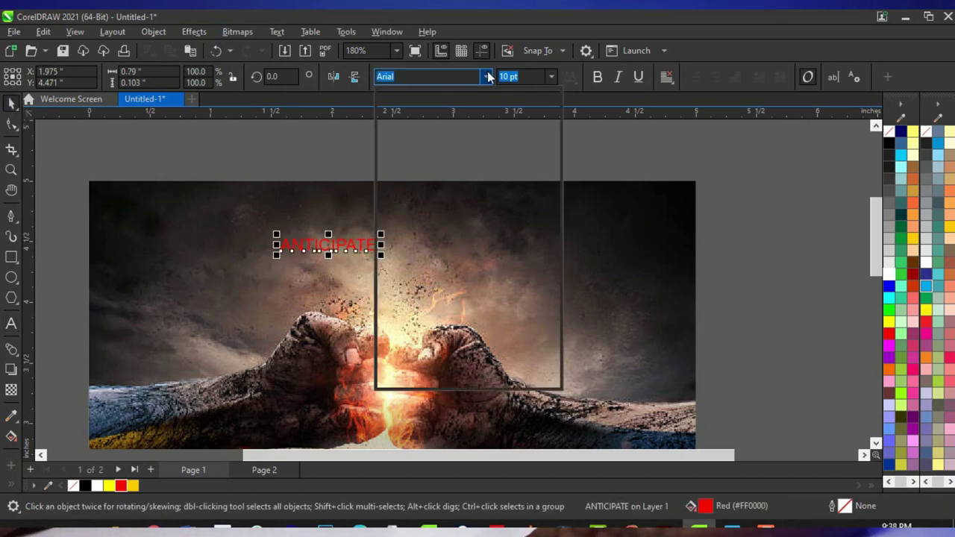
left_click(445, 121)
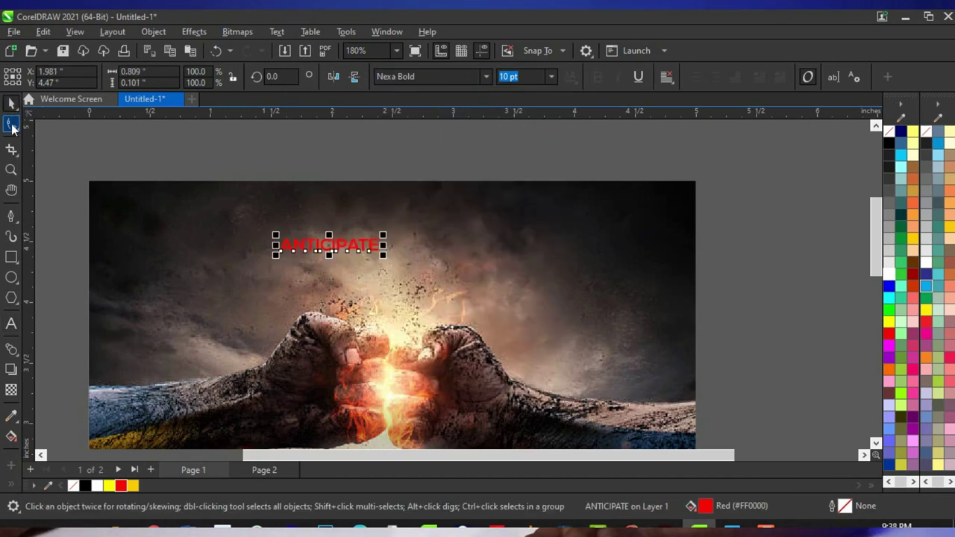
Widen the letter spacing of ANTICIPATE until the word is about 2.19 inches wide
left_click(12, 126)
left_click_drag(381, 254, 544, 265)
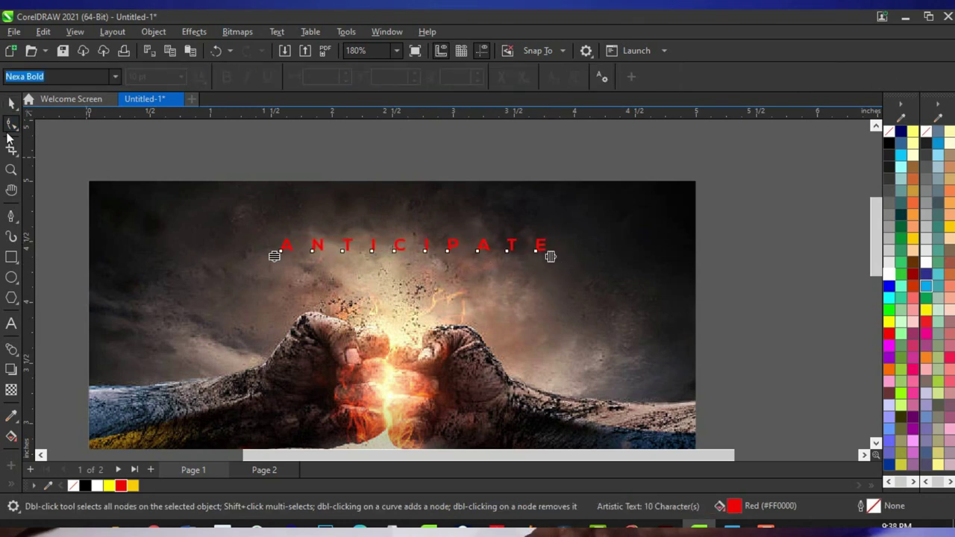
key("space")
Move ANTICIPATE up near the poster's upper edge and fill it with white
left_click(418, 247)
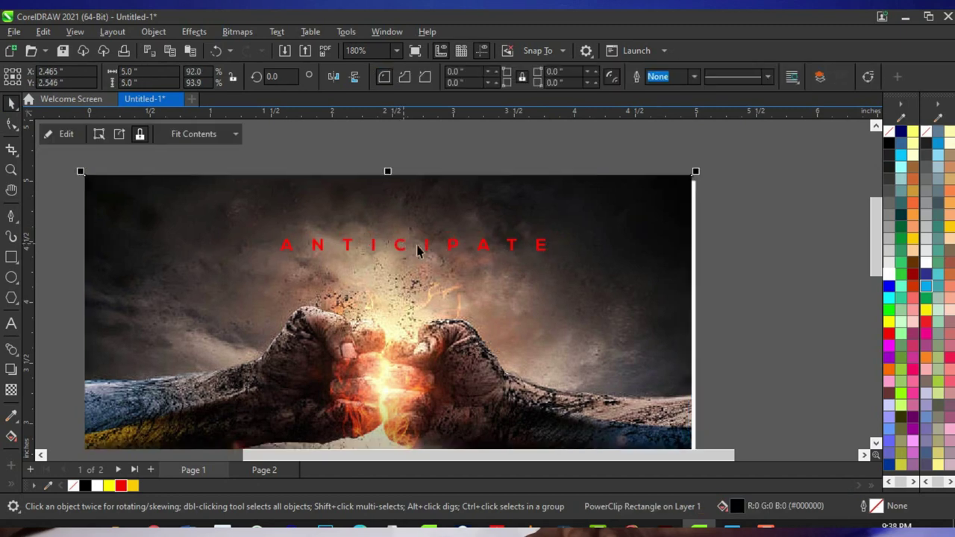
left_click(452, 255)
left_click_drag(452, 256, 416, 215)
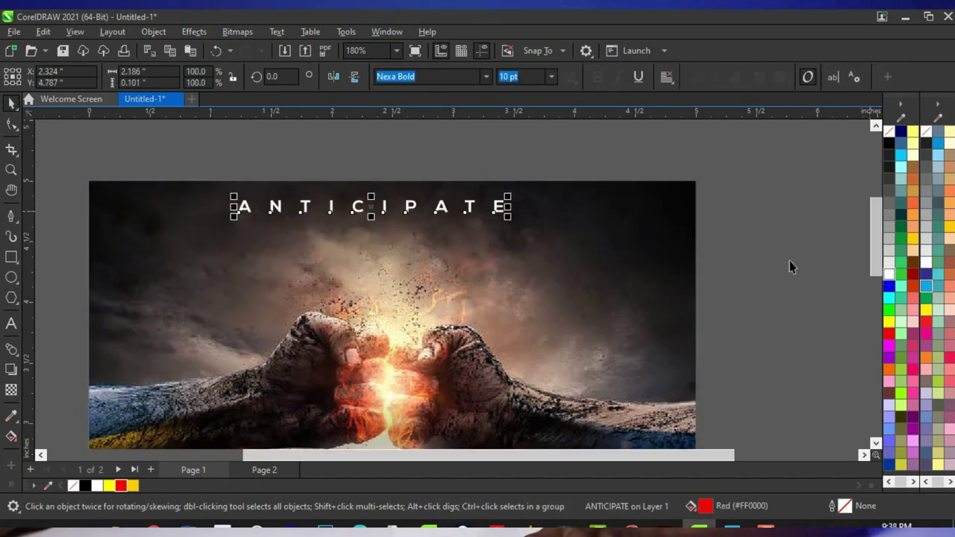
Set the ANTICIPATE text to 9 pt and centre it horizontally on the poster background
left_click(554, 77)
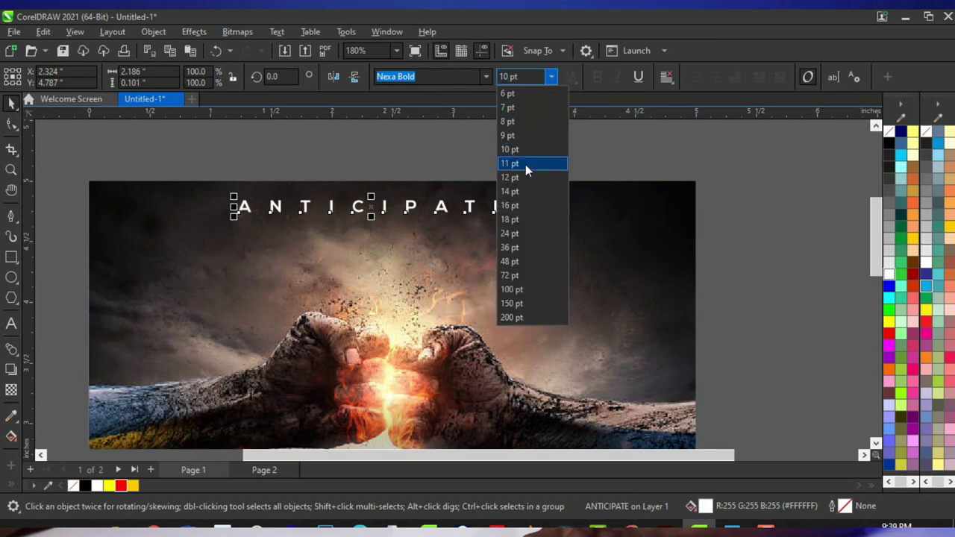
left_click(526, 135)
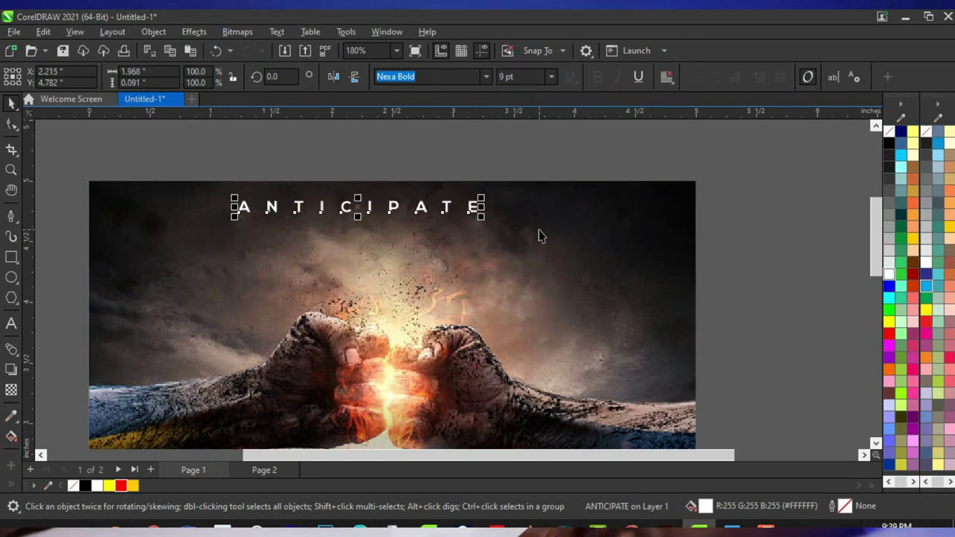
left_click(571, 232, "shift")
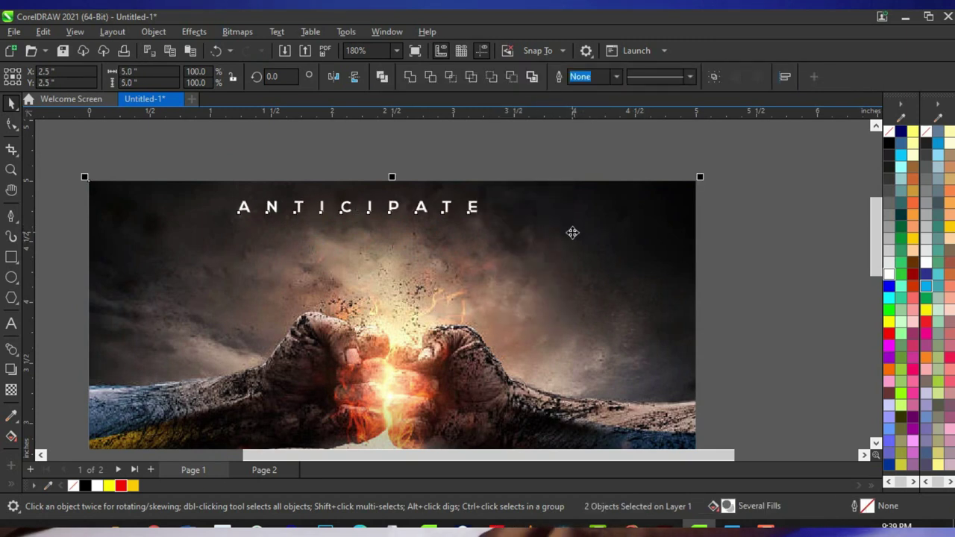
key("c")
key("F3")
left_click(668, 227)
Add the text STRETCH below ANTICIPATE and enlarge it to about 35.5 pt
scroll(496, 229, "up", 2)
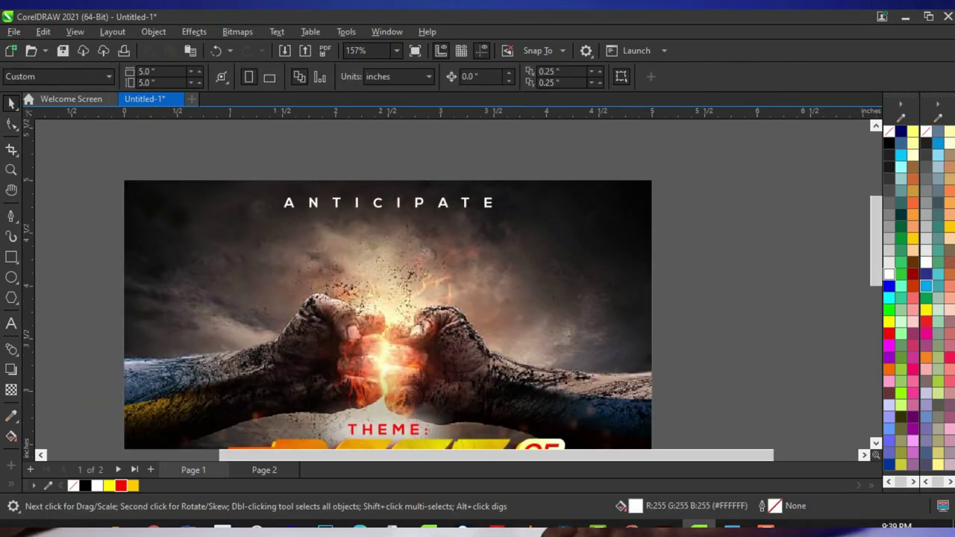
left_click(290, 263)
type("S")
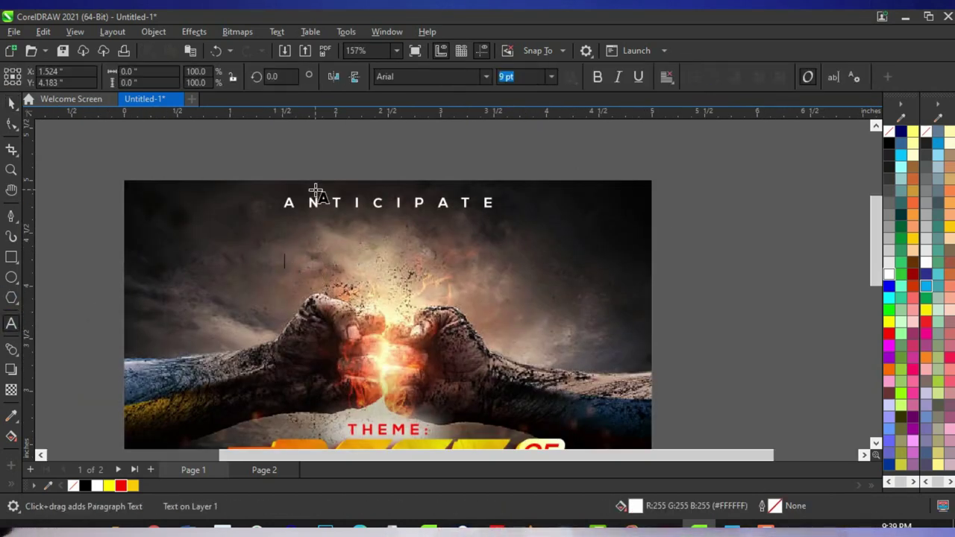
type("TRETCH")
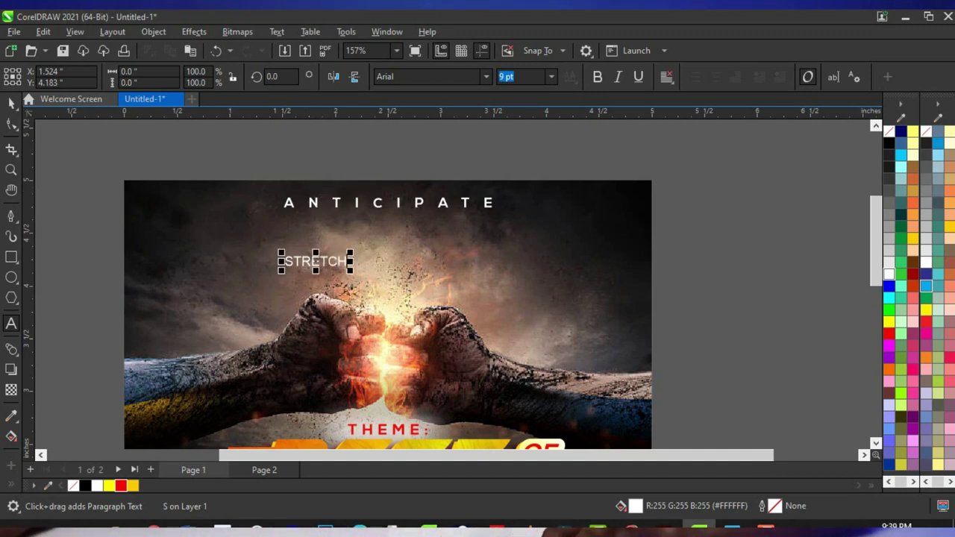
key("ctrl+space")
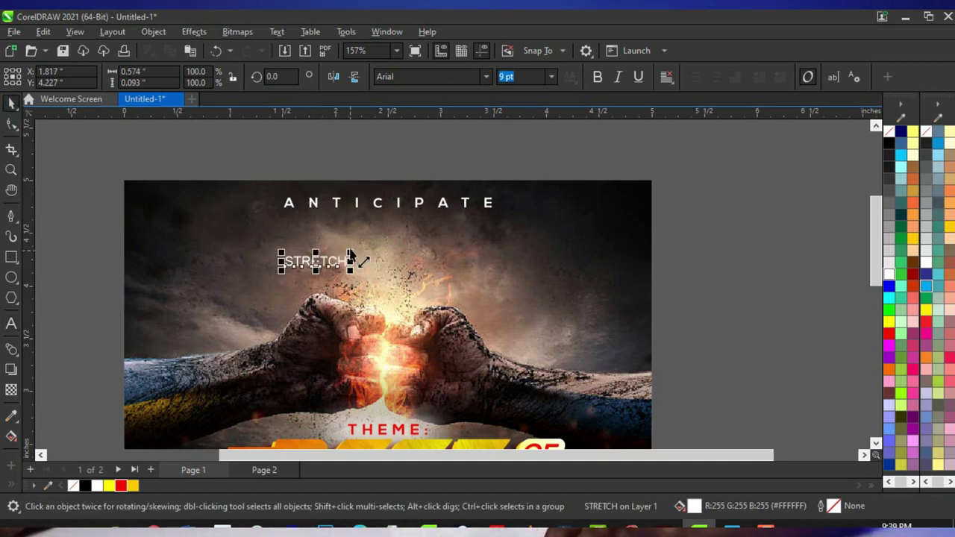
left_click_drag(350, 253, 529, 224)
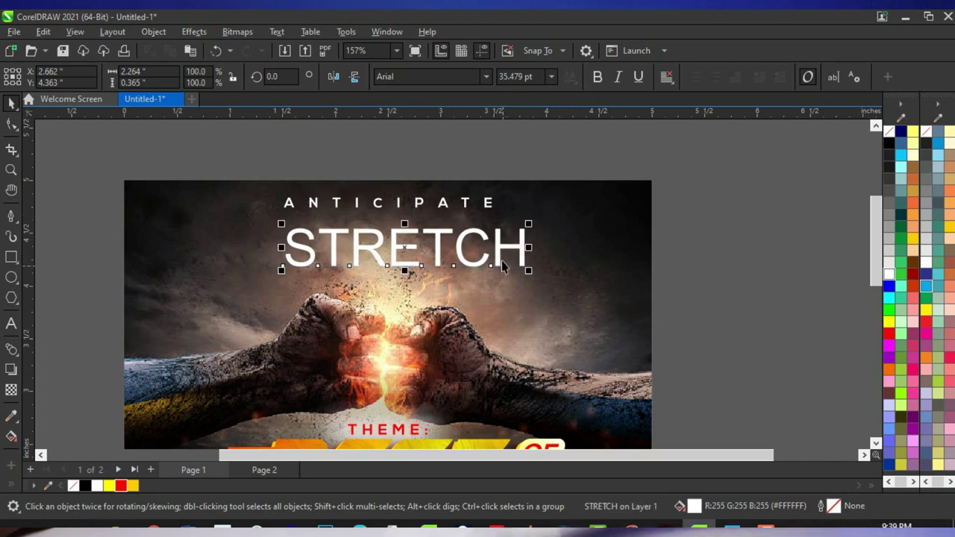
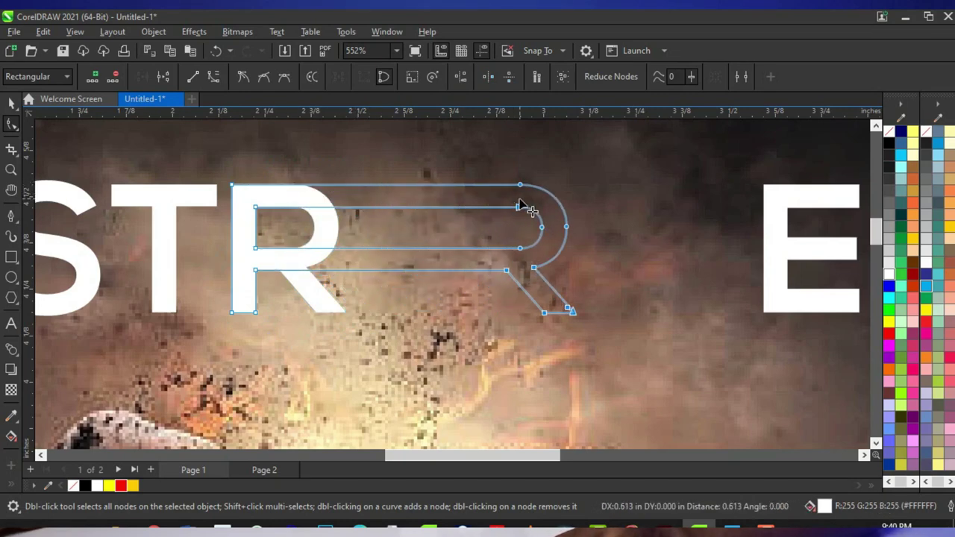
Finish extending the bowl and leg of the R in STRETCH horizontally by 0.613 inches
scroll(432, 229, "down", 3)
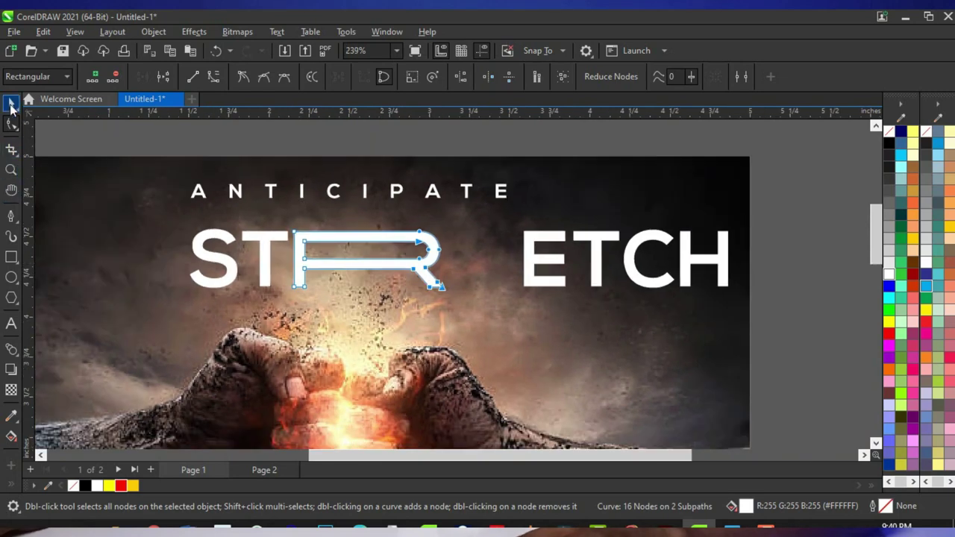
left_click(10, 105)
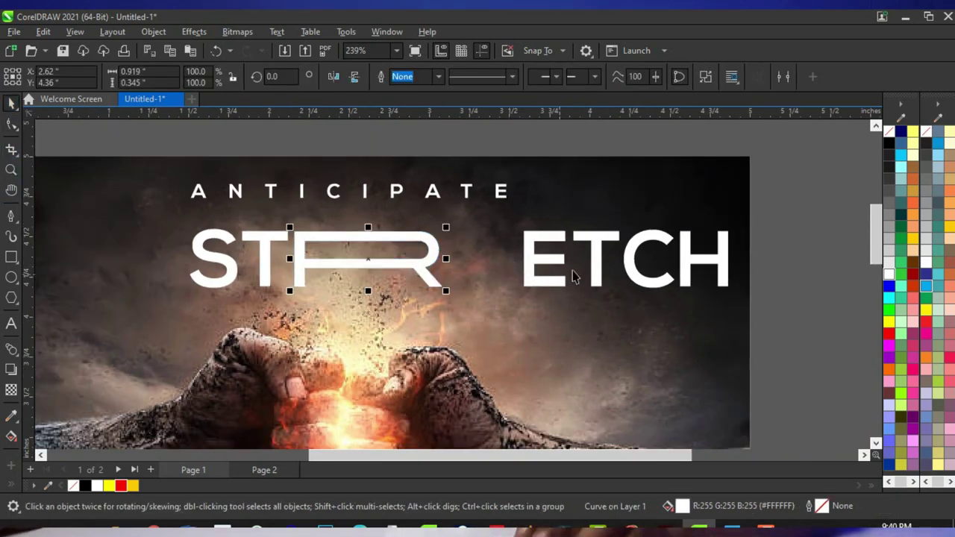
Move the E of STRETCH back against the leg of the extended R
scroll(563, 277, "up", 2)
left_click(533, 270)
left_click(528, 268)
left_click_drag(527, 266, 405, 261)
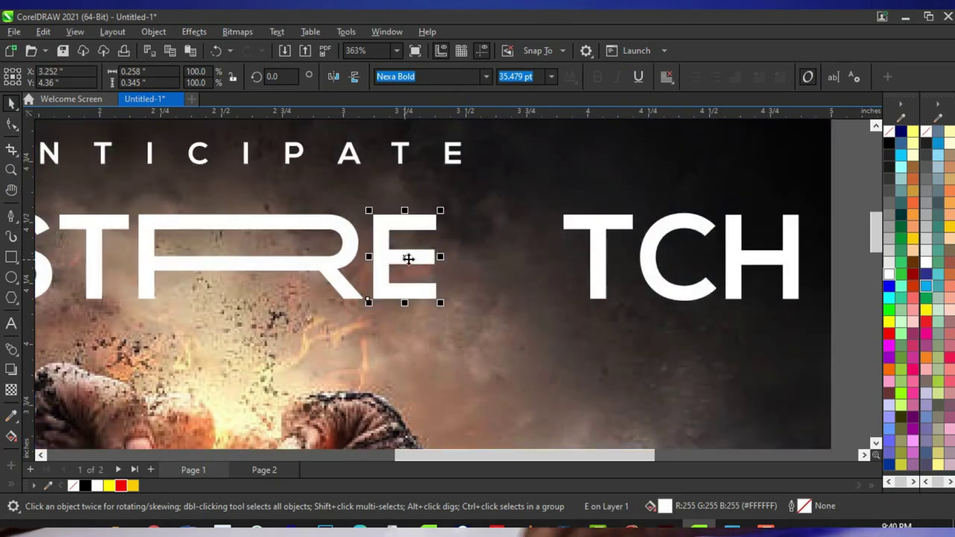
Convert the E of STRETCH to curves and extend its three arms horizontally away from the stem
scroll(412, 275, "down", 1)
scroll(452, 260, "up", 1)
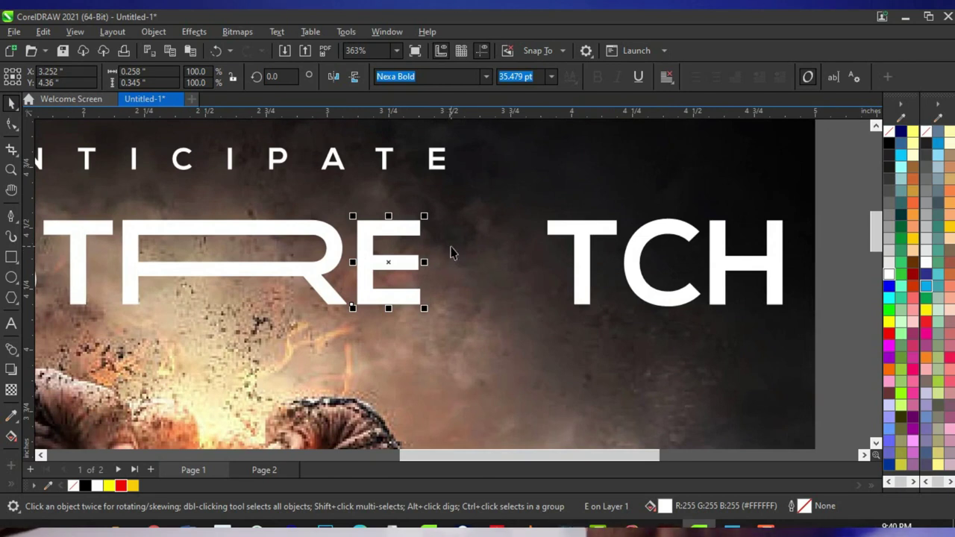
key("ctrl+q")
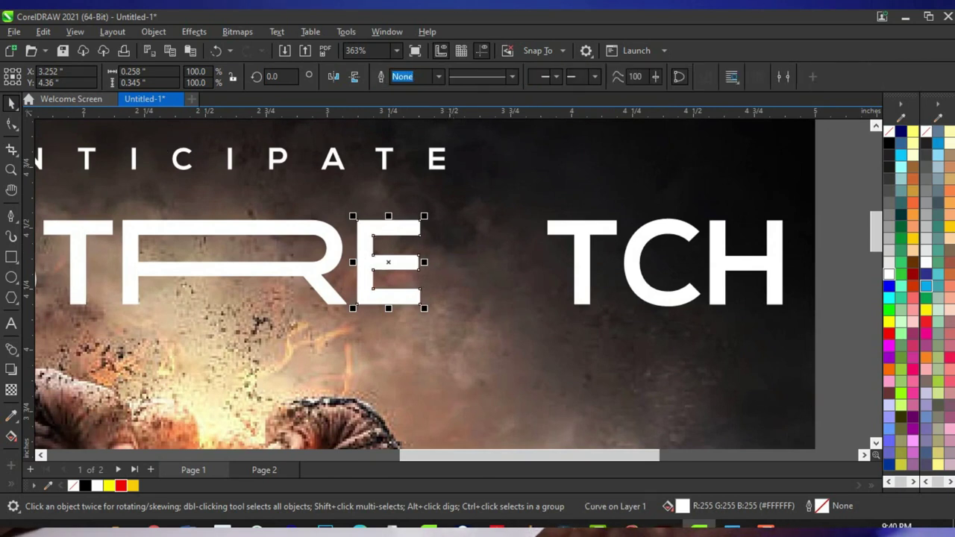
left_click(12, 124)
scroll(405, 264, "up", 2)
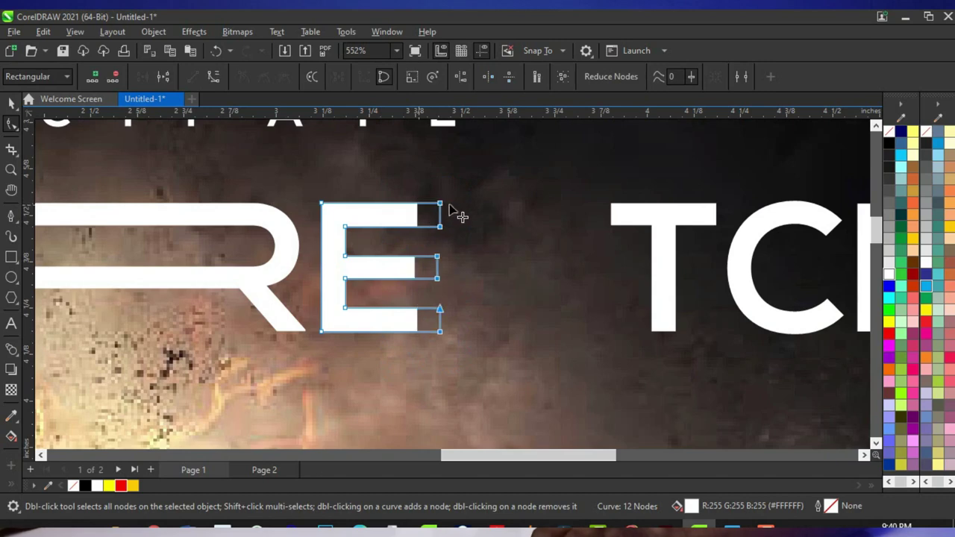
left_click_drag(443, 210, 500, 215)
Move the T, C and H together to close the gap after the widened E
scroll(458, 253, "down", 2)
left_click(11, 103)
left_click_drag(750, 201, 448, 313)
mouse_move(537, 252)
left_mouse_down()
mouse_move(526, 239)
mouse_move(474, 248)
left_mouse_up()
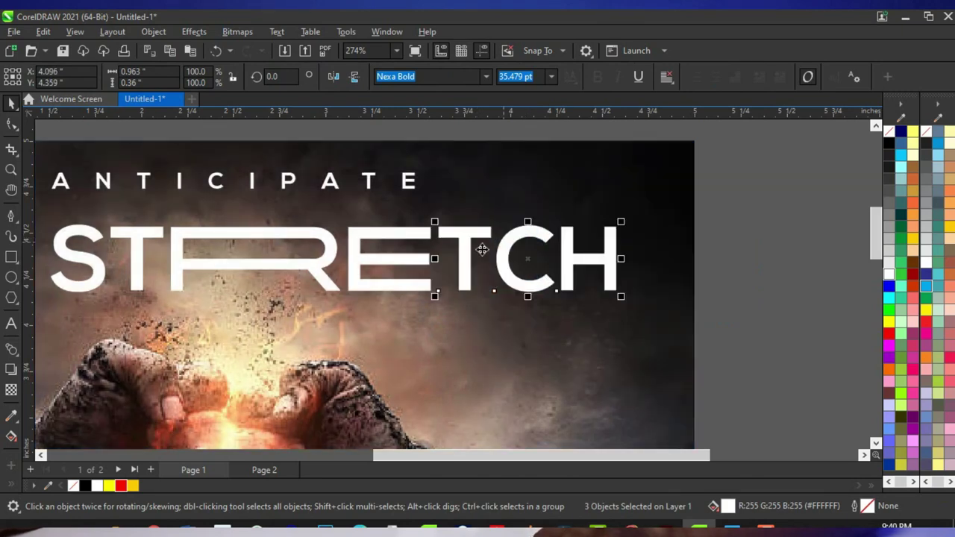
Group all seven letters of STRETCH into one object
scroll(691, 272, "right", 1)
scroll(690, 296, "down", 2)
left_click_drag(704, 316, 222, 248)
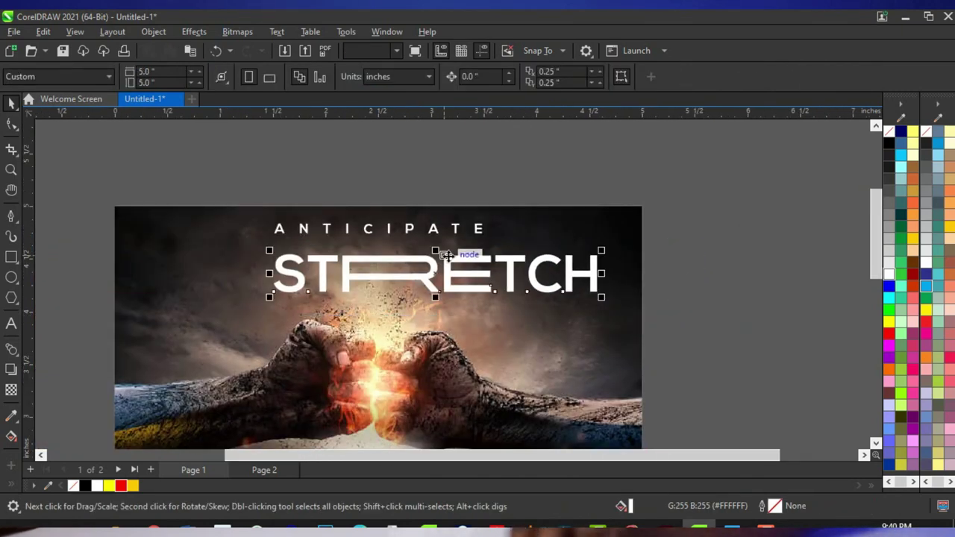
key("ctrl+g")
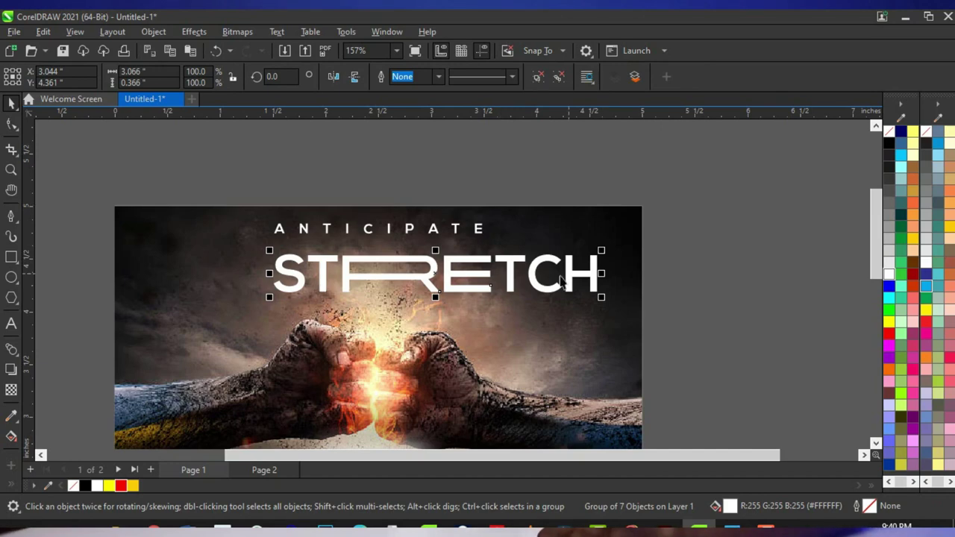
Scale the STRETCH group down to about 2.4 inches wide and position it centrally beneath ANTICIPATE
left_click_drag(537, 289, 482, 274)
left_click_drag(548, 290, 468, 275)
scroll(455, 267, "up", 1)
scroll(451, 275, "up", 1)
scroll(412, 233, "down", 2)
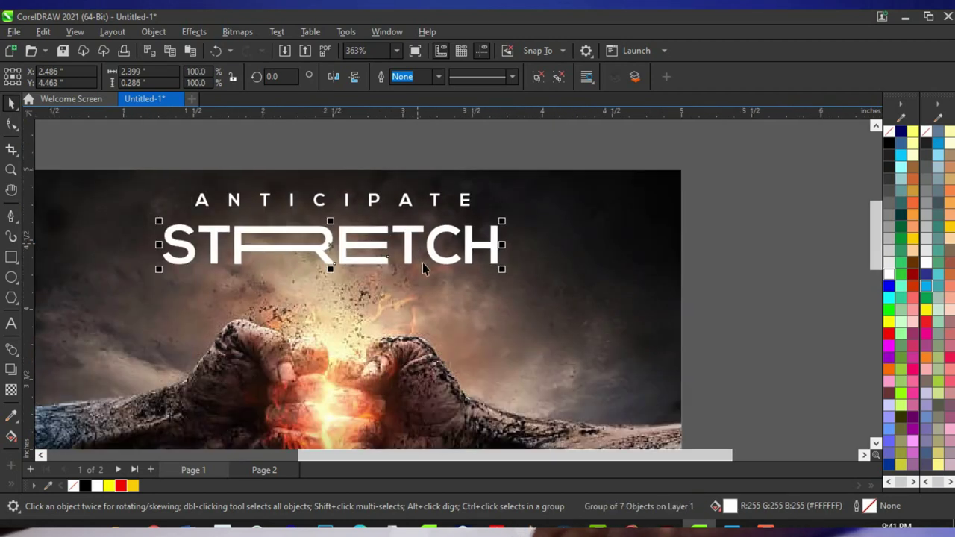
scroll(422, 263, "down", 5)
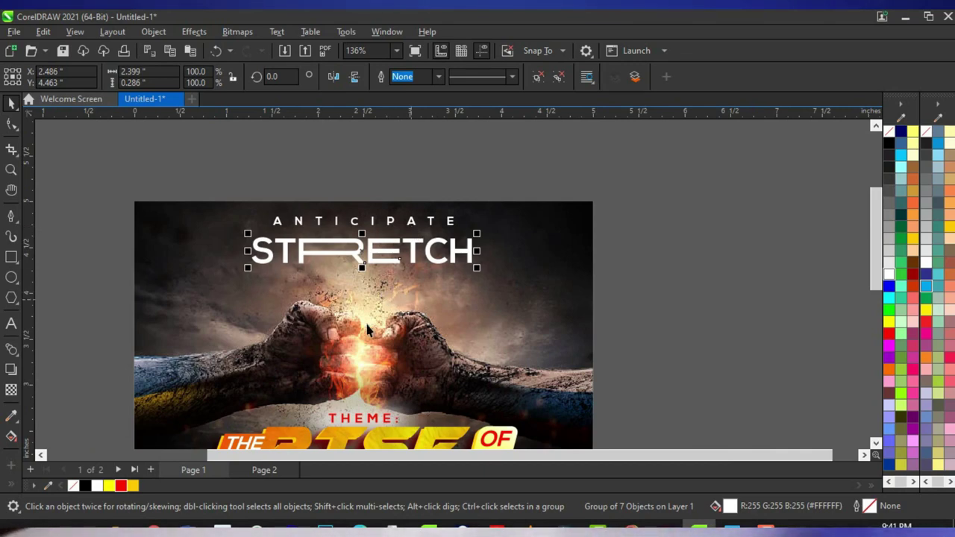
Try a deep yellow (#FFCC00) fill on the STRETCH group and replace it with bright yellow (#FFFF00)
scroll(358, 260, "up", 2)
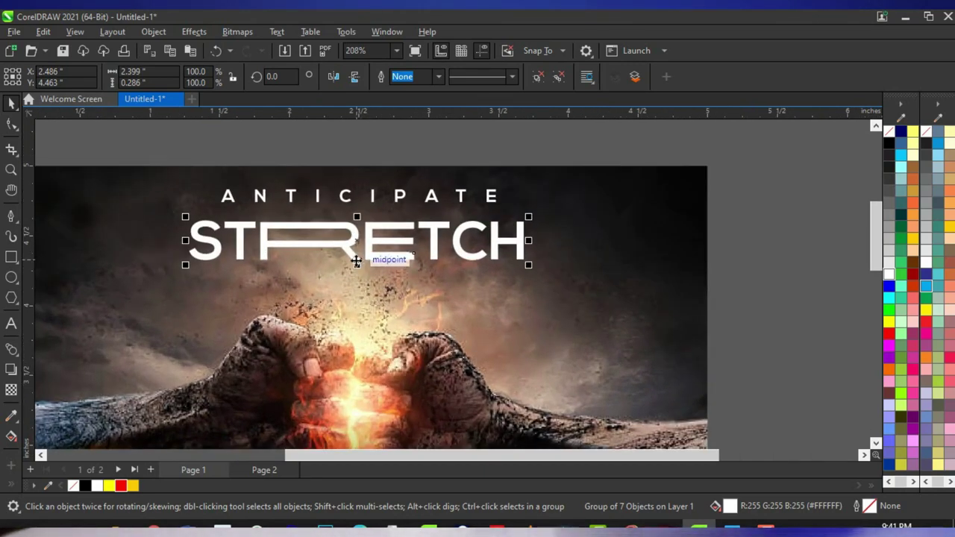
left_click(132, 486)
scroll(425, 250, "down", 2)
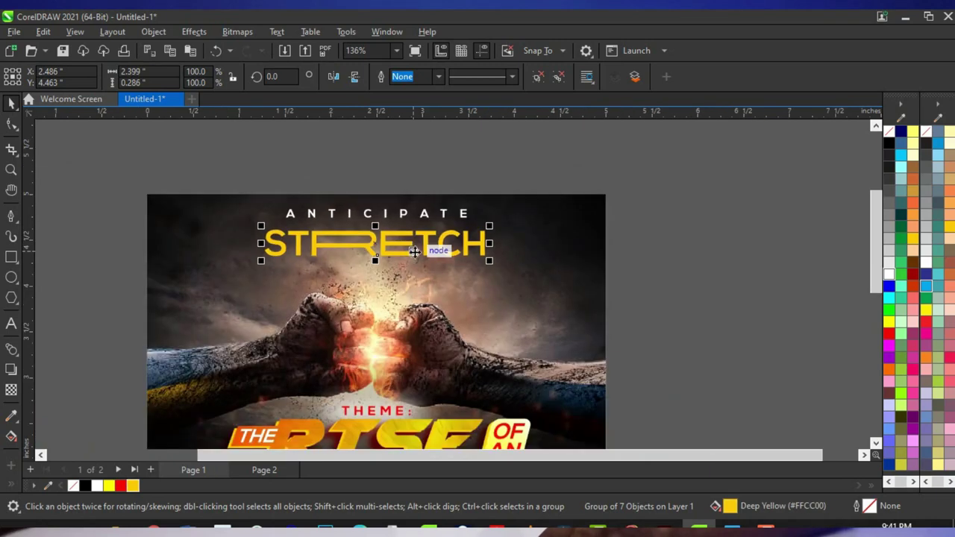
scroll(480, 257, "up", 1)
left_click(889, 322)
Reduce the STRETCH group to about 2.27 inches wide and move it closer beneath ANTICIPATE
scroll(425, 250, "up", 2)
mouse_move(427, 249)
left_mouse_down()
mouse_move(416, 241)
mouse_move(417, 259)
left_mouse_up()
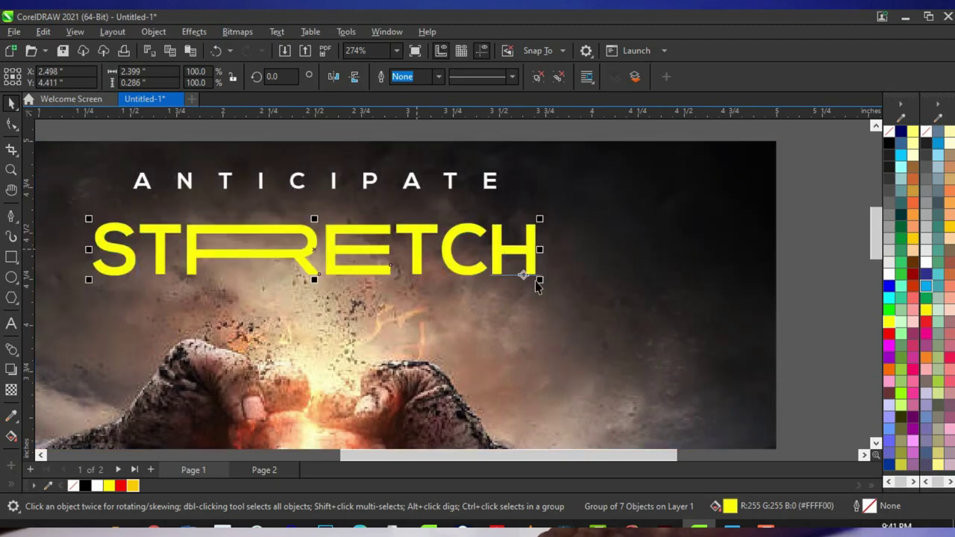
left_click_drag(540, 281, 528, 278)
scroll(413, 259, "up", 1)
left_click_drag(412, 259, 386, 233)
Centre the STRETCH group horizontally on the poster background
scroll(358, 220, "down", 3)
scroll(388, 231, "up", 1)
scroll(383, 232, "down", 2)
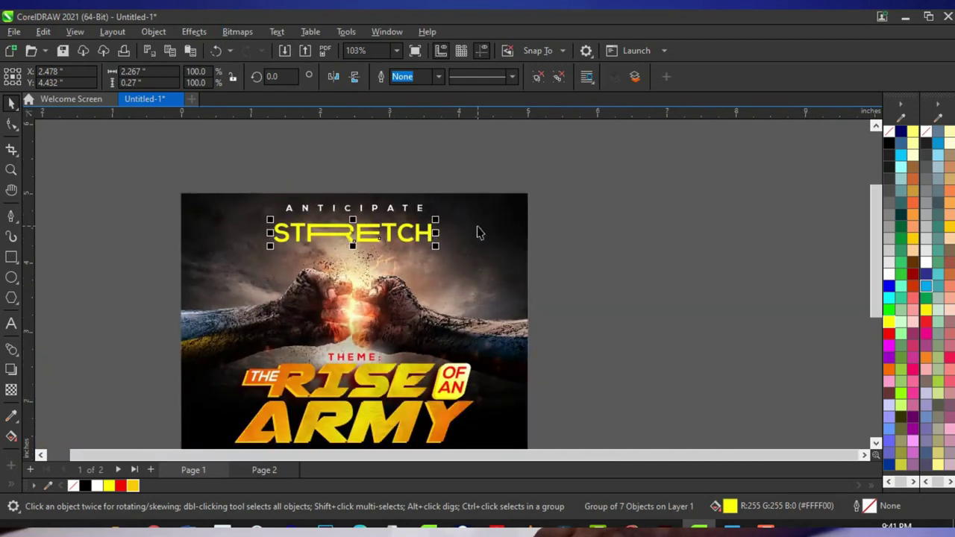
left_click(480, 232, "shift")
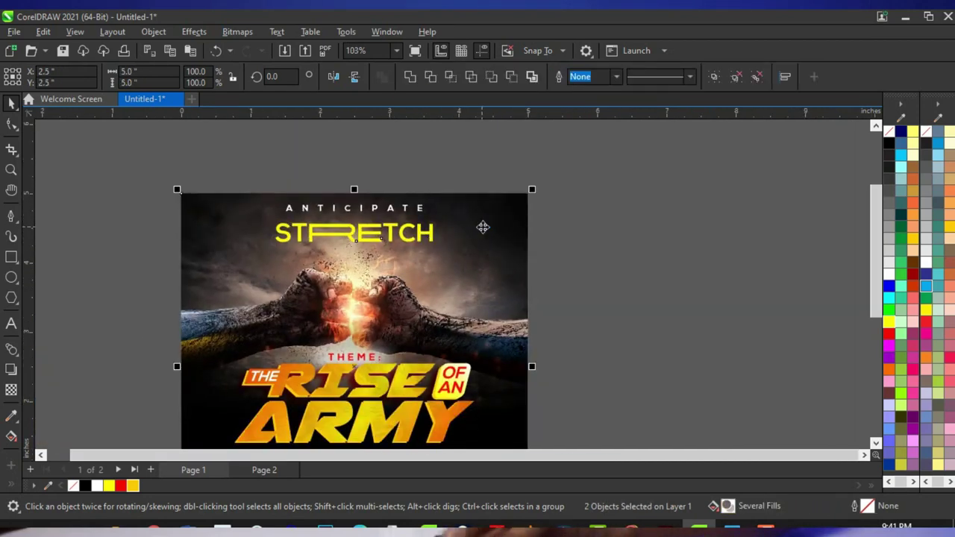
left_click(624, 222)
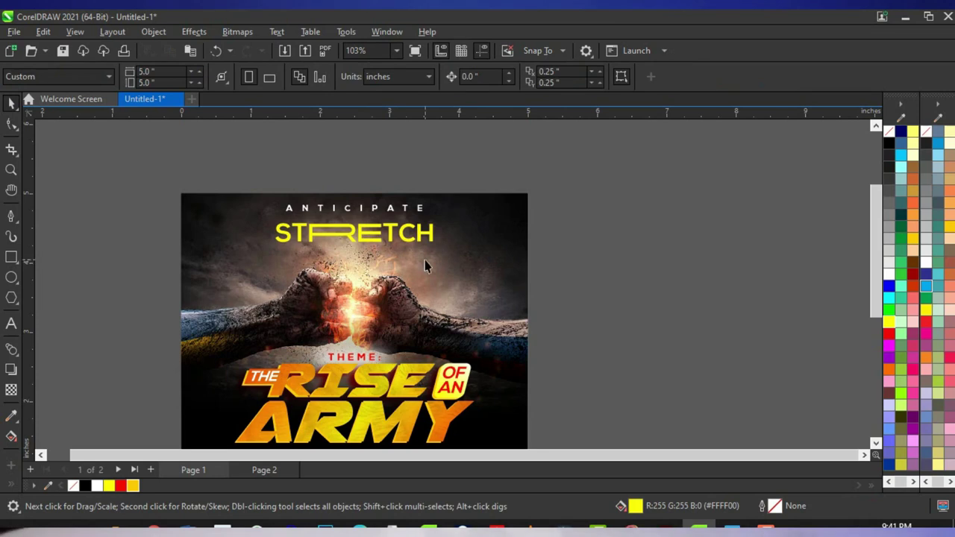
Add the text CAMPUS INVASION beside STRETCH
scroll(425, 266, "up", 1)
left_click(11, 323)
left_click(445, 261)
type("CAMPUS I")
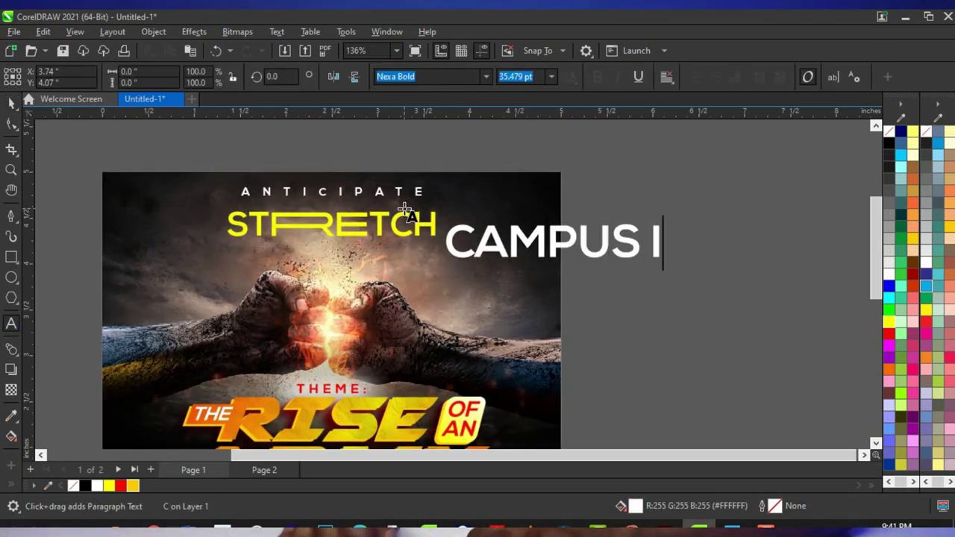
type("NVASION")
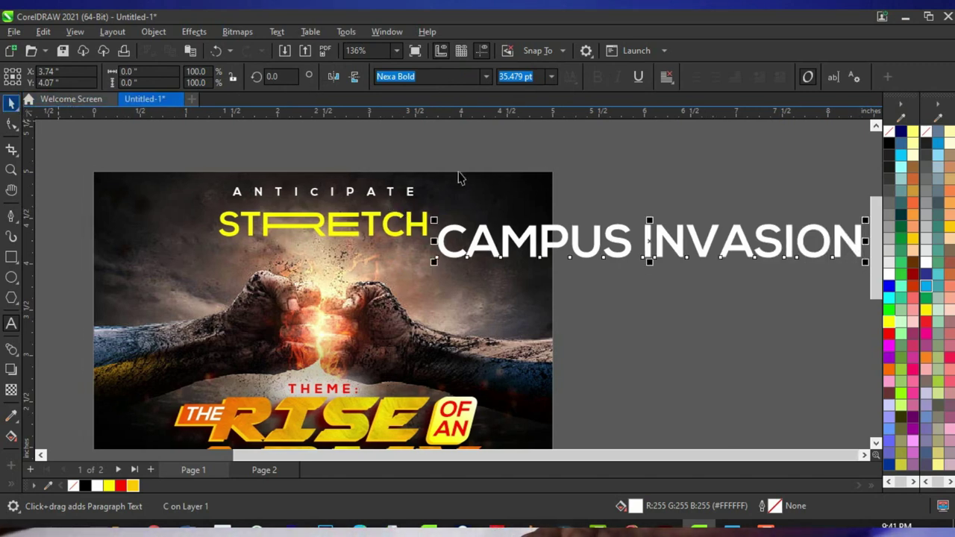
scroll(459, 173, "down", 2)
scroll(448, 134, "up", 2)
key("ctrl+space")
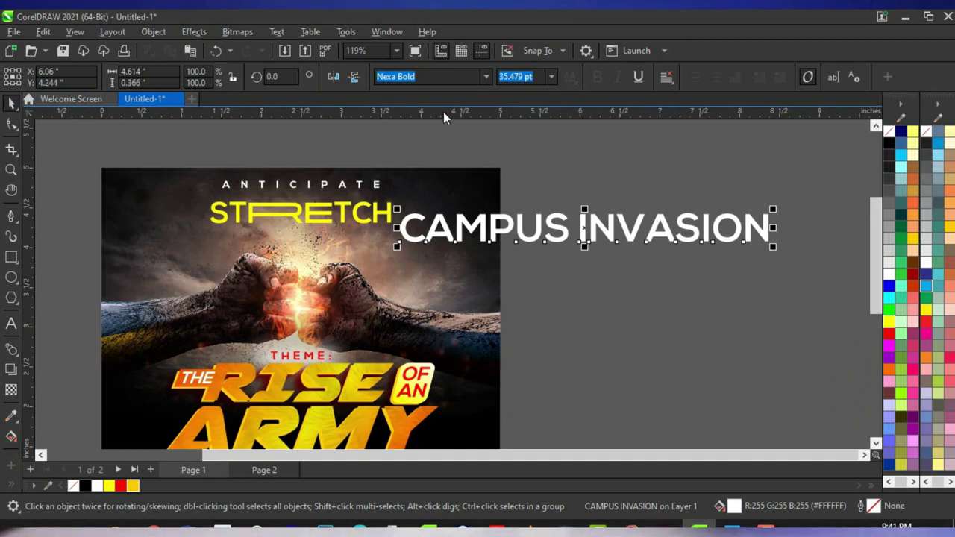
Set the CAMPUS INVASION text to 11 pt and place it directly below STRETCH
left_click(552, 77)
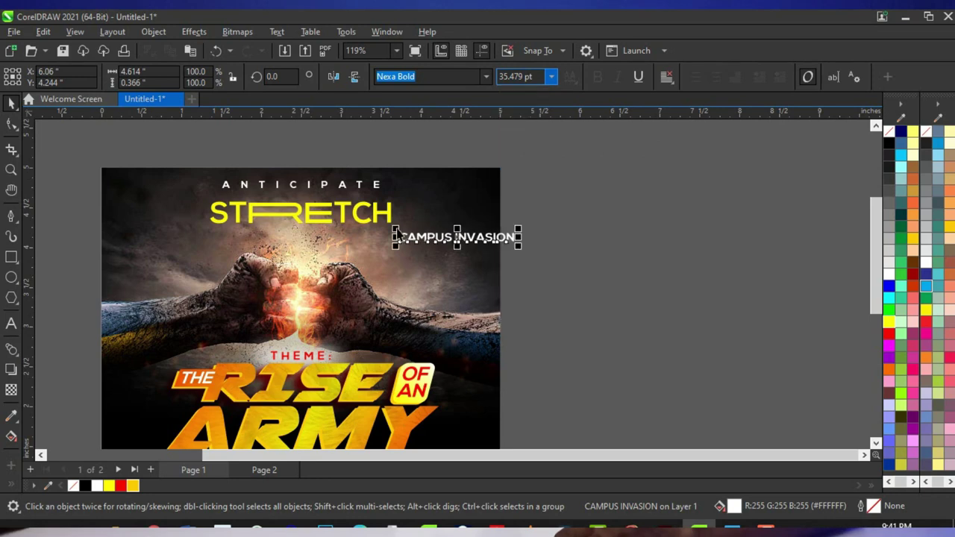
scroll(463, 228, "up", 3)
left_click_drag(461, 240, 174, 227)
scroll(381, 217, "down", 3)
scroll(322, 216, "up", 2)
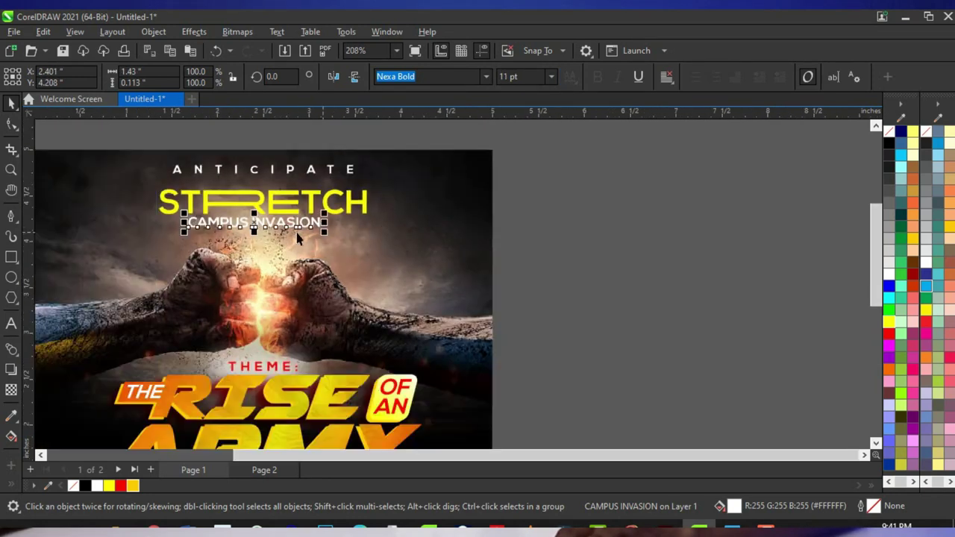
scroll(386, 195, "down", 2)
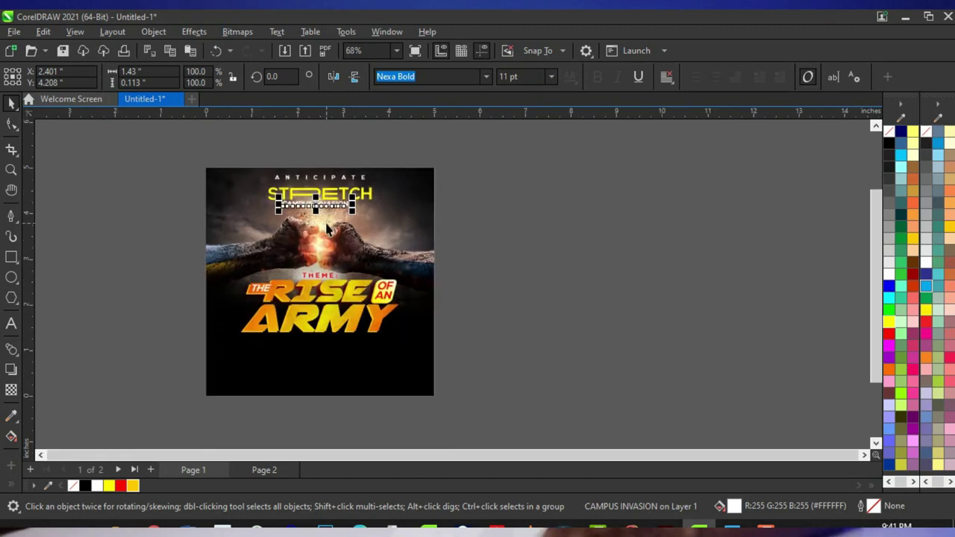
scroll(310, 212, "up", 2)
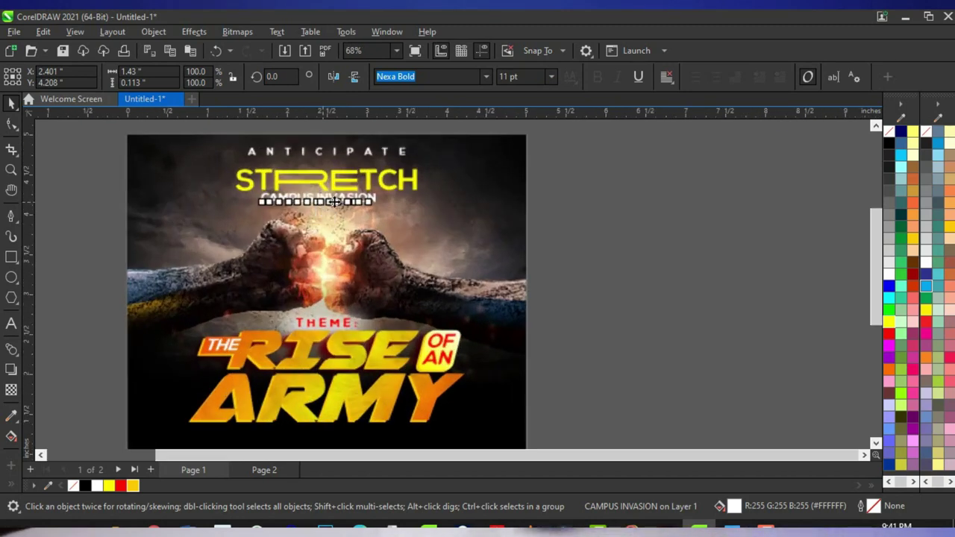
scroll(373, 233, "down", 2)
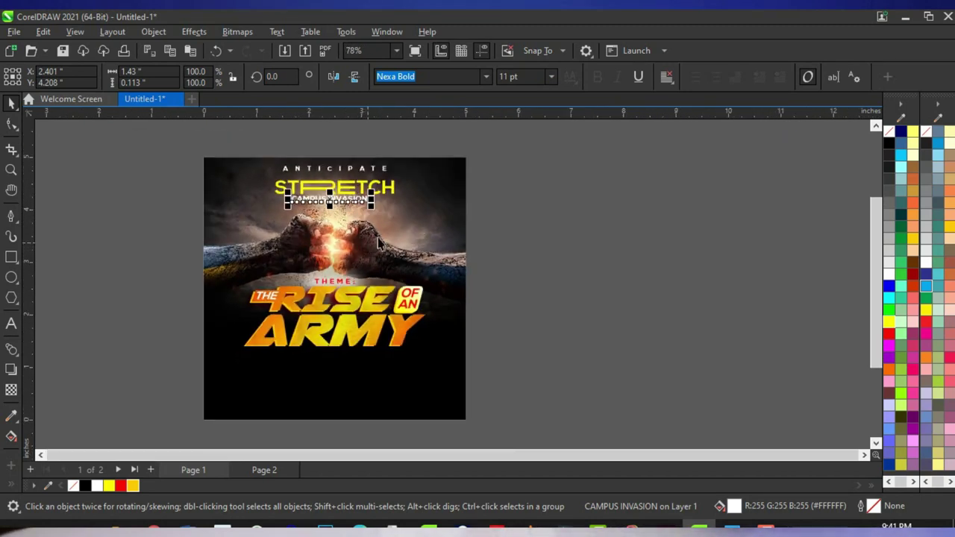
Open the background PowerClip for editing and move the fists image down below the frame's upper edge
left_click(384, 238)
scroll(389, 260, "down", 2)
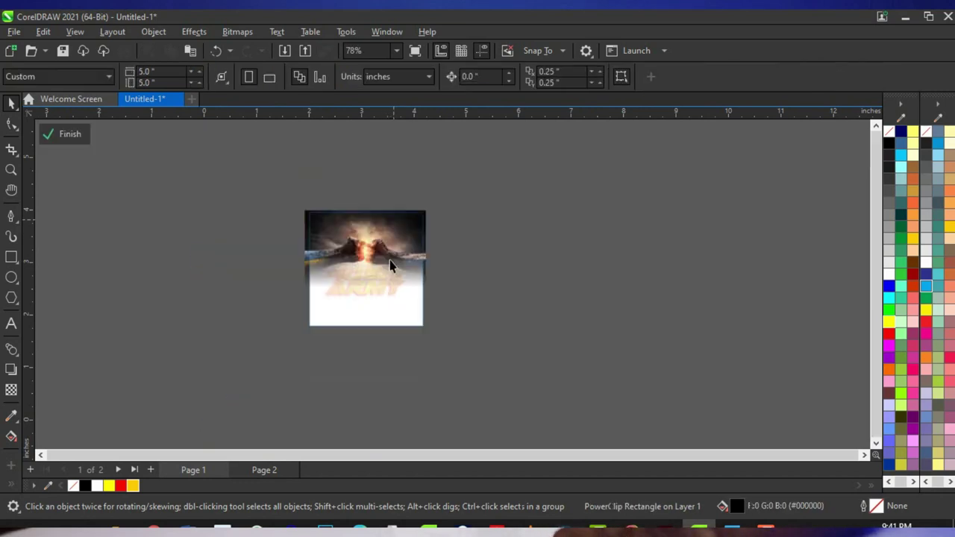
scroll(377, 251, "up", 1)
left_click_drag(595, 155, 304, 241)
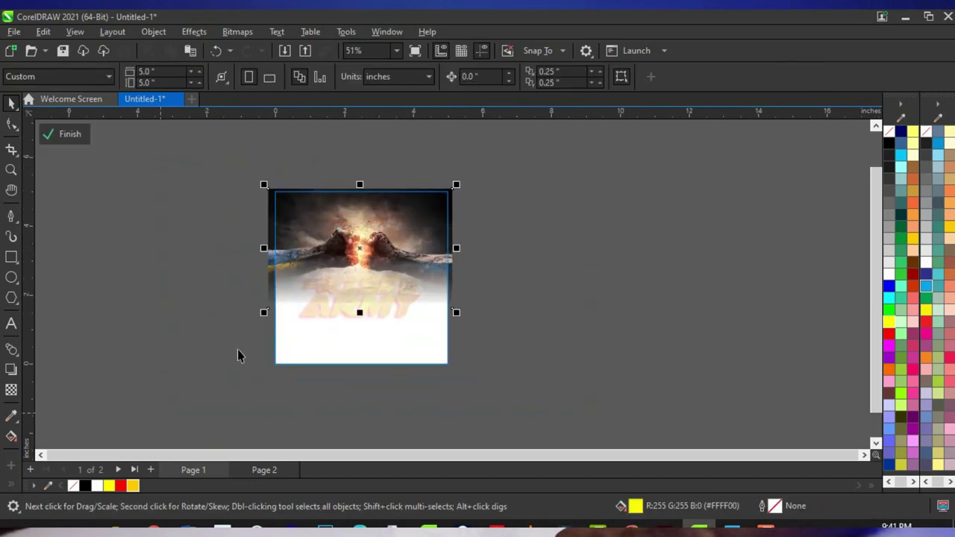
scroll(377, 251, "up", 3)
left_click(380, 253)
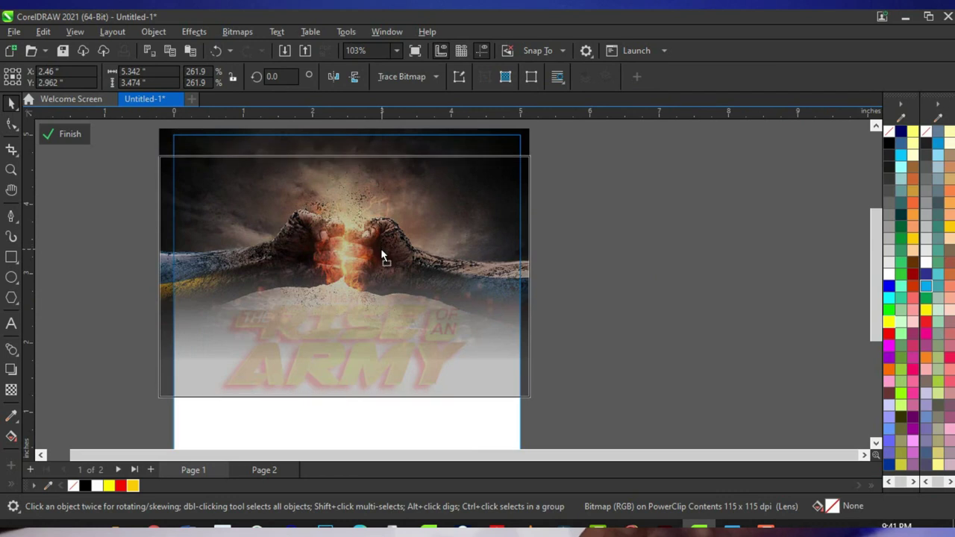
scroll(385, 205, "down", 3)
scroll(385, 206, "up", 1)
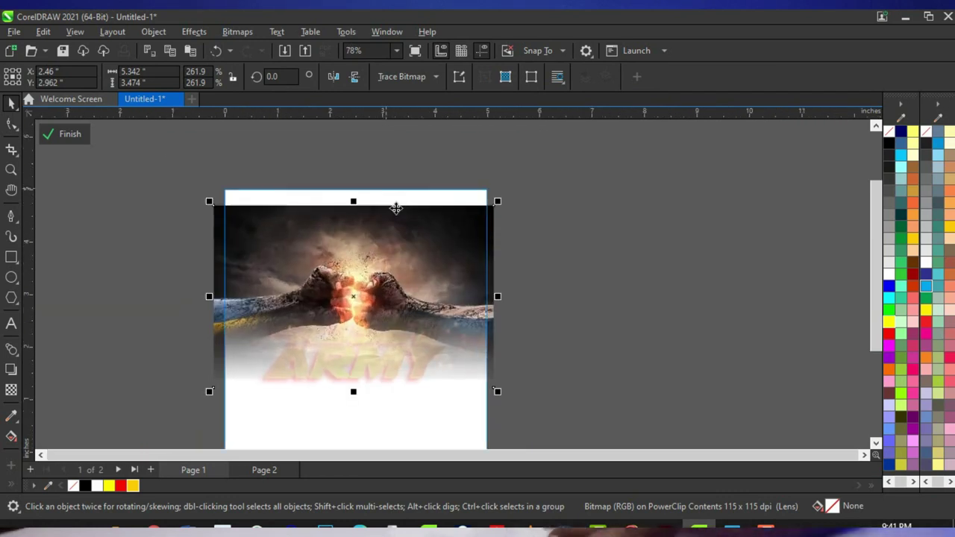
Convert the fists image to a 300 dpi RGB bitmap with anti-aliasing and a transparent background
left_click(246, 35)
left_click(261, 49)
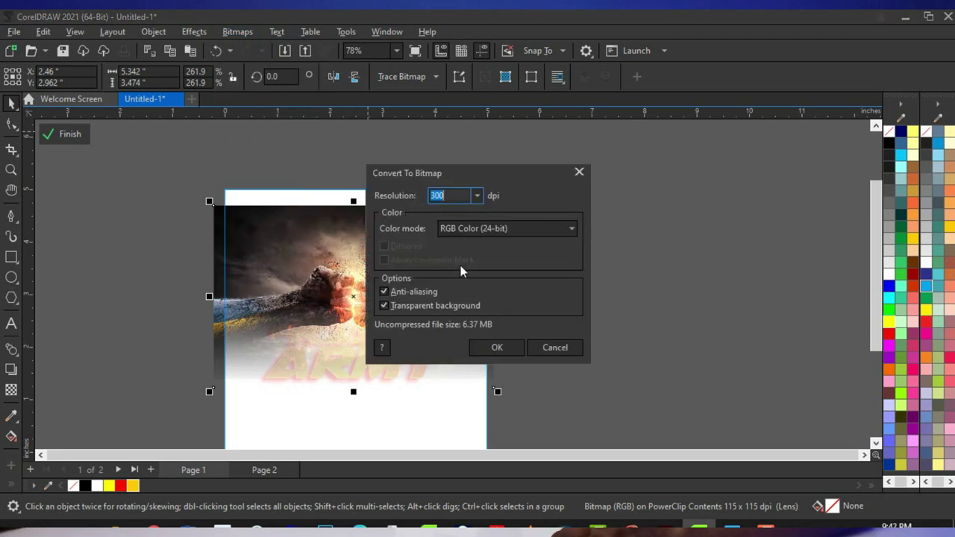
left_click(494, 347)
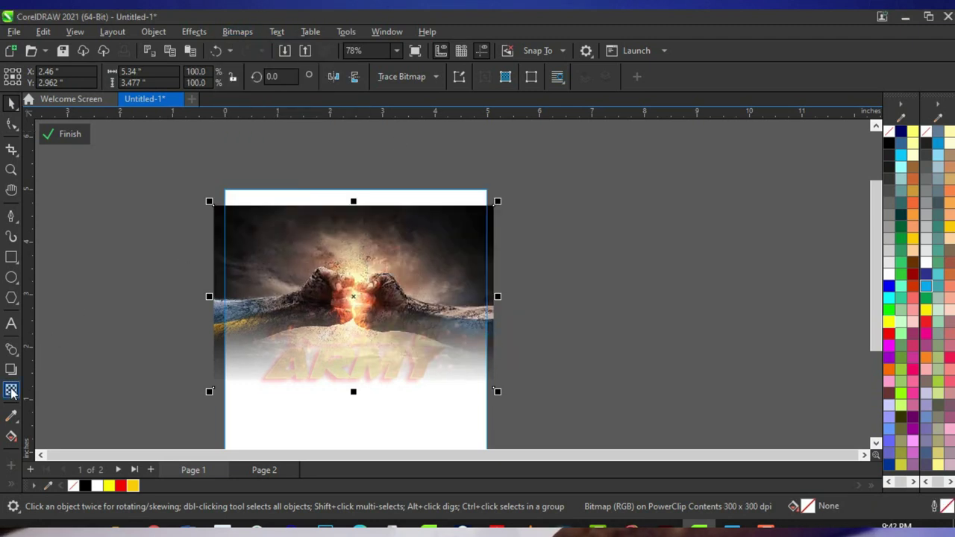
Draw a rectangle about 5.94 by 0.89 inches across the upper part of the fists image
scroll(412, 192, "up", 2)
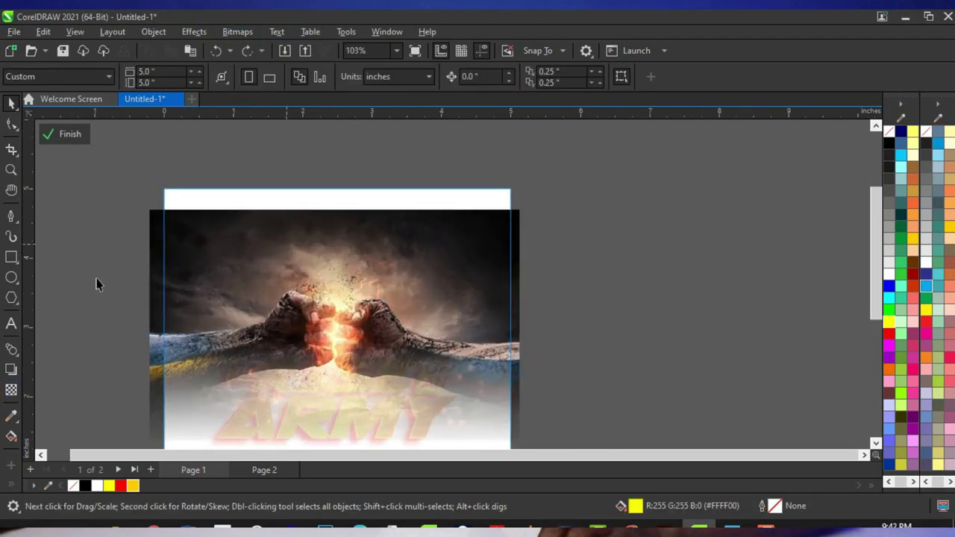
left_click(12, 257)
scroll(166, 211, "up", 1)
left_click_drag(114, 189, 597, 266)
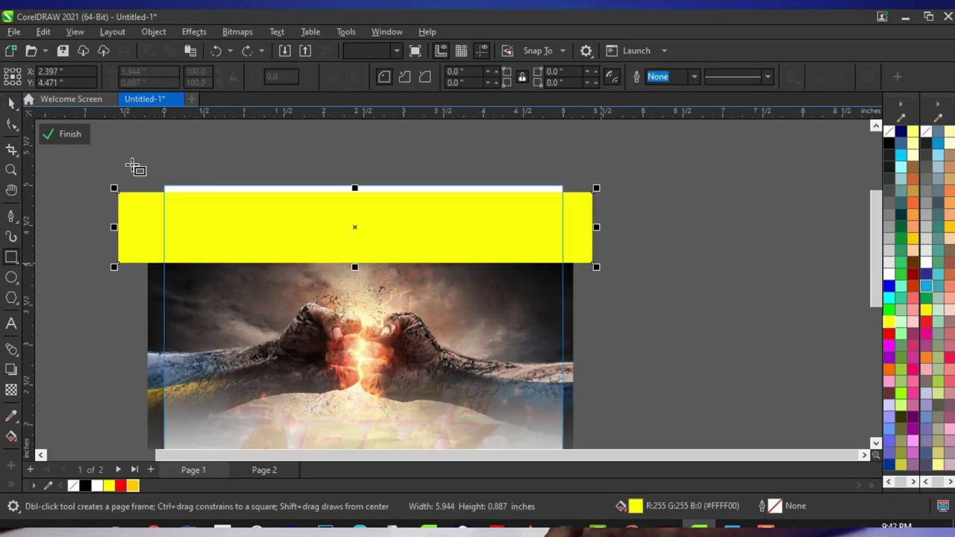
left_click(11, 102)
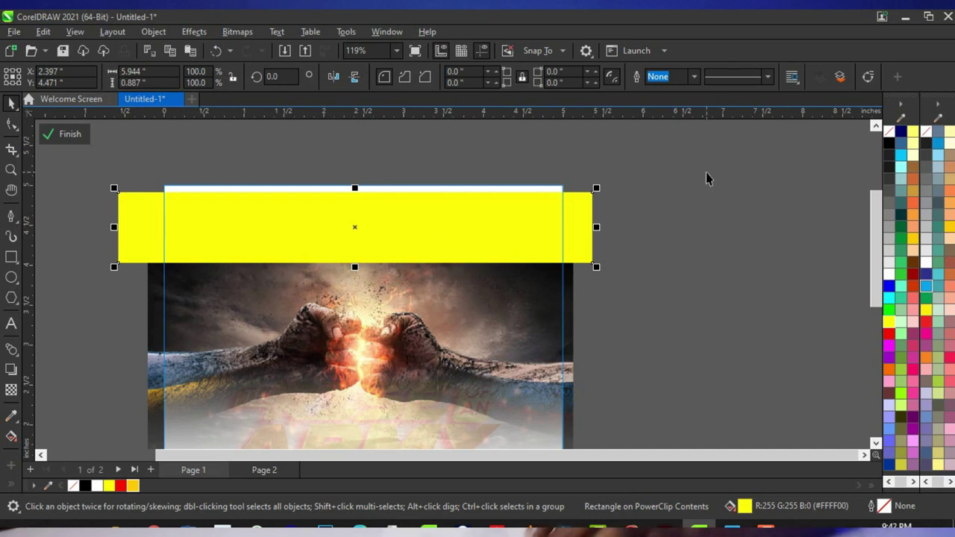
Remove the rectangle's fill and give it a dark grey outline (RGB 51, 51, 51)
left_click(888, 132)
right_click(892, 183)
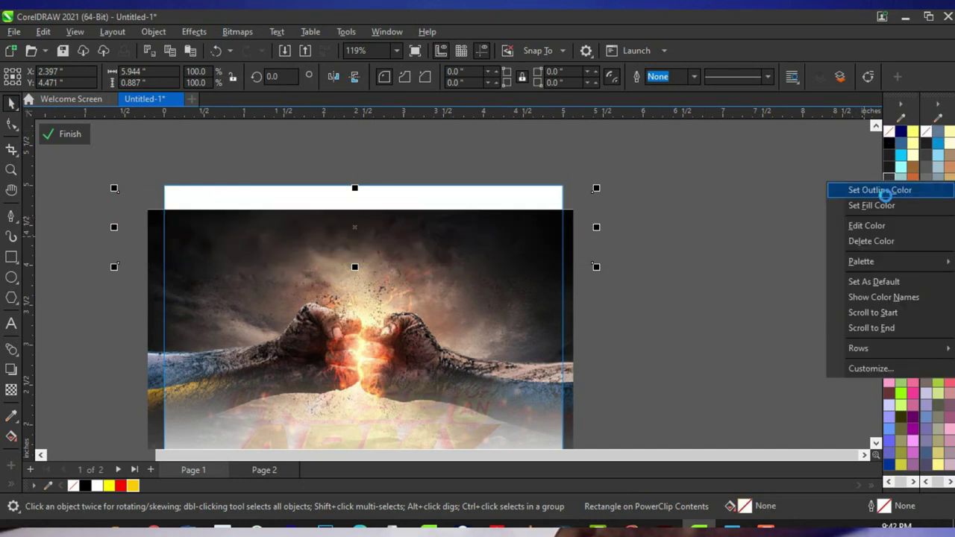
left_click(881, 191)
Intersect the outlined rectangle with the fists image to create a strip from the image's upper part
scroll(384, 246, "up", 2)
scroll(433, 239, "down", 3)
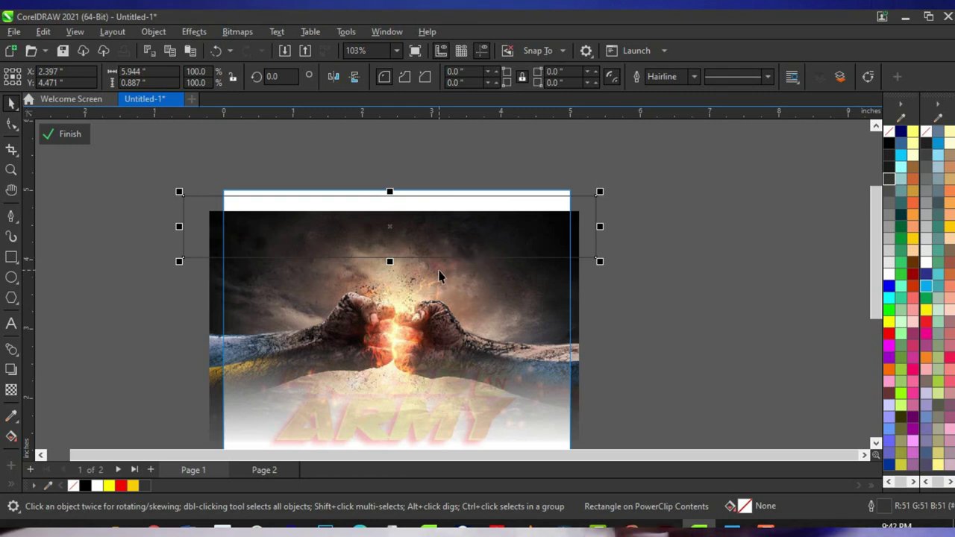
left_click(445, 284, "shift")
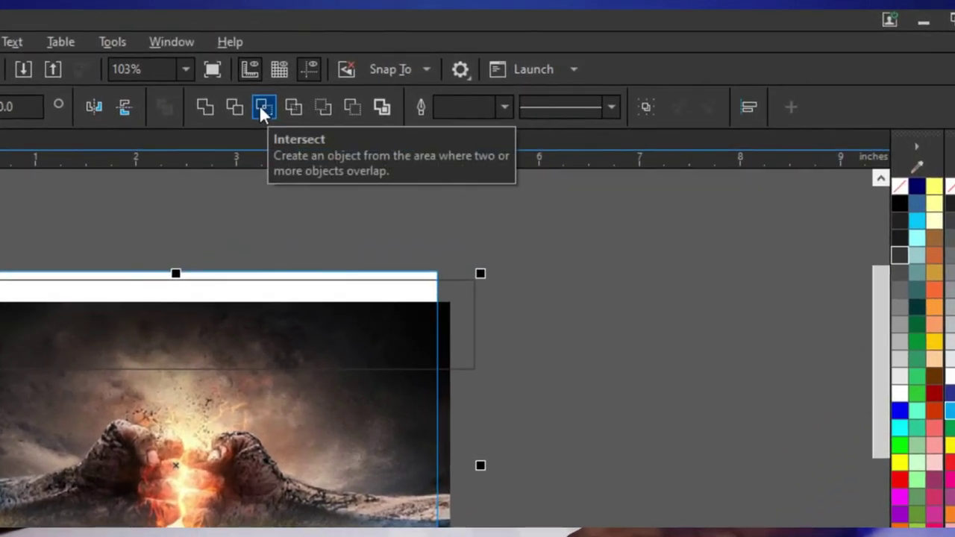
left_click(356, 91)
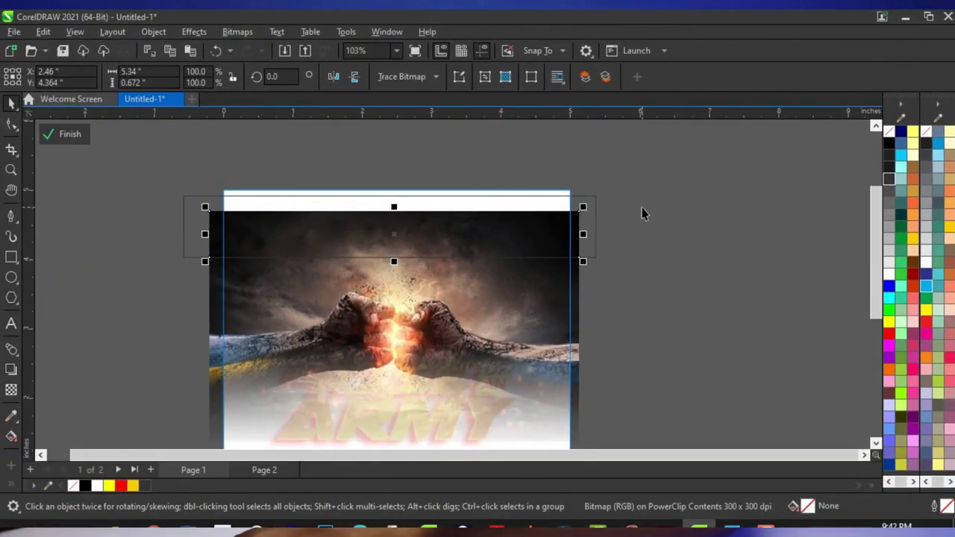
Delete the outlined helper rectangle over the fists image
left_click(582, 223)
scroll(590, 205, "up", 1)
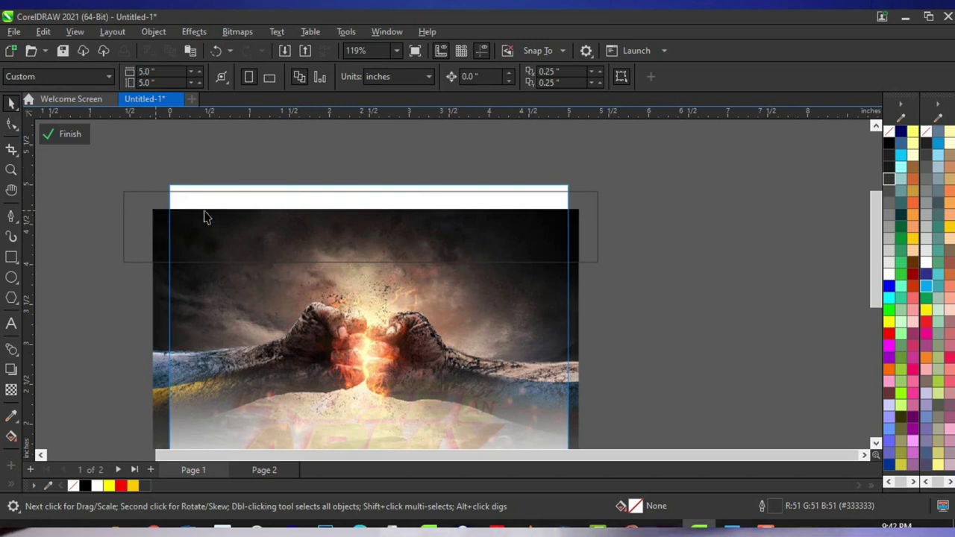
left_click(595, 209)
key("Delete")
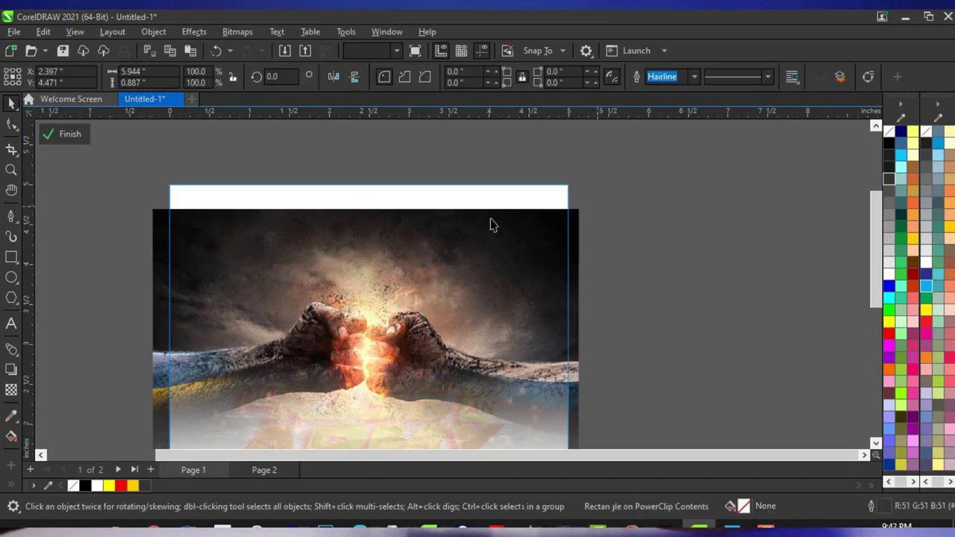
scroll(386, 237, "down", 3)
left_click_drag(450, 241, 701, 196)
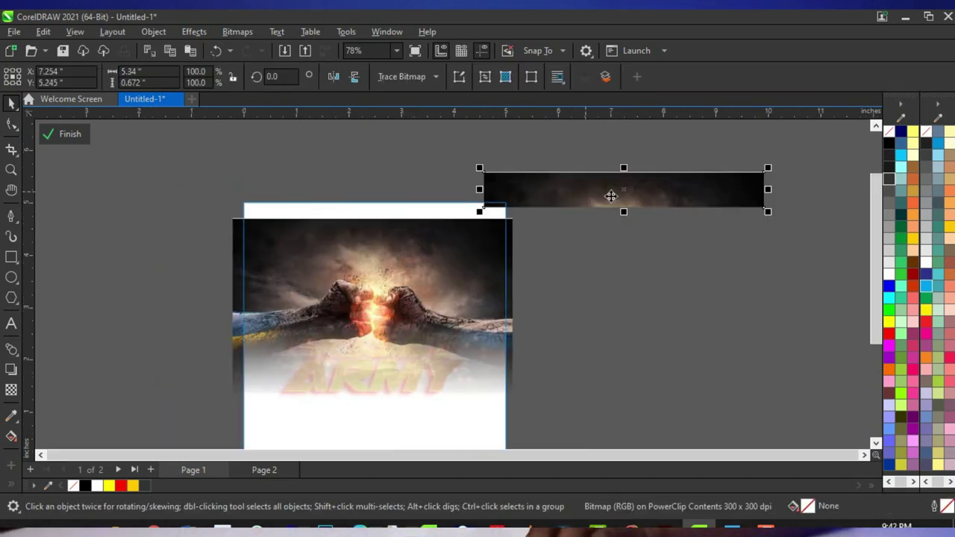
key("ctrl+z")
Stretch the image strip upward to the frame's upper edge, about 0.97 inches high, and finish editing the PowerClip
scroll(373, 220, "up", 3)
left_click_drag(355, 219, 363, 198)
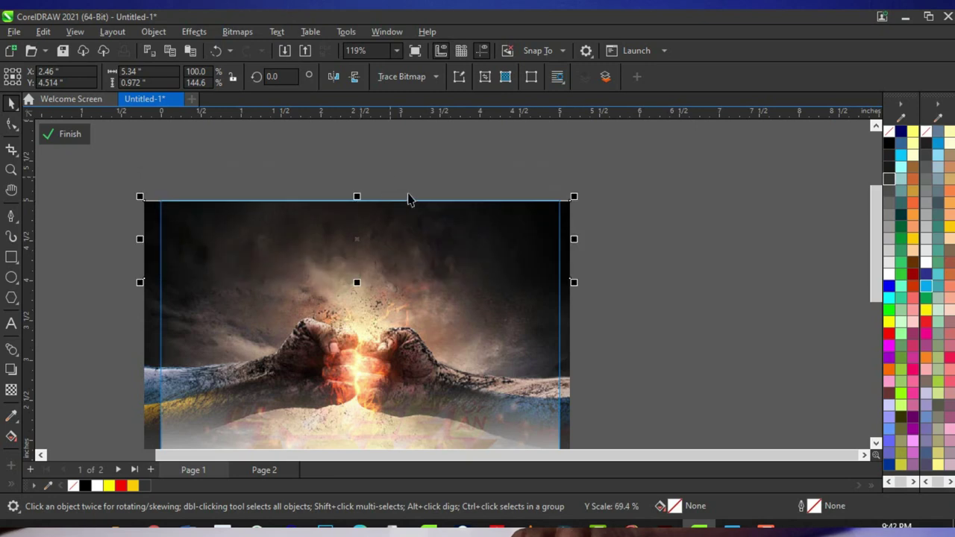
scroll(508, 205, "down", 3)
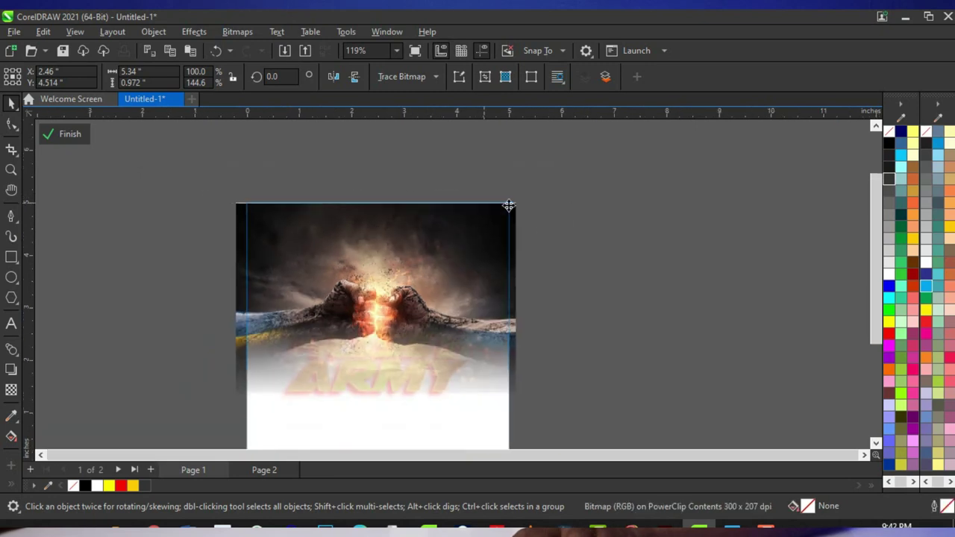
left_click(72, 139)
scroll(442, 223, "up", 3)
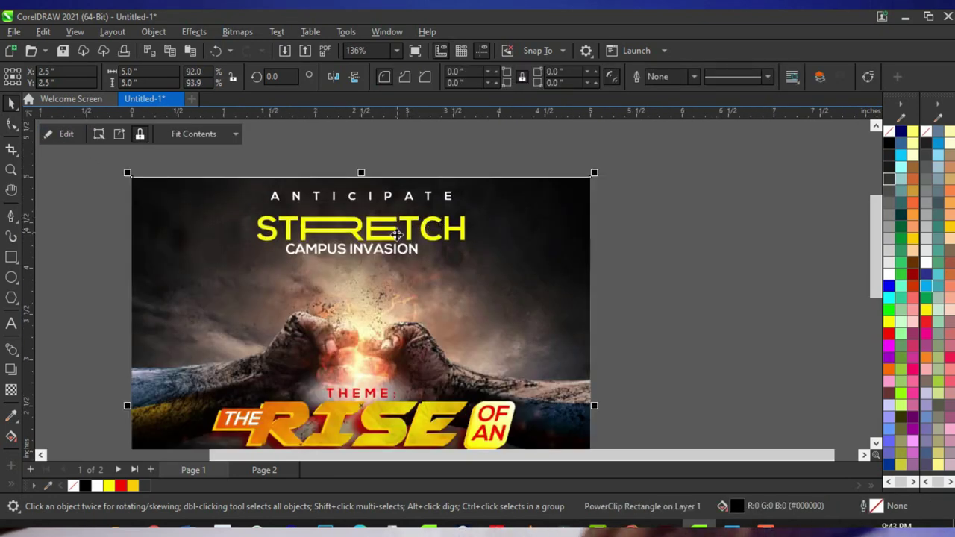
Select the THEME label and THE RISE OF AN ARMY artwork together and move them down, clear of the fists
scroll(467, 258, "down", 2)
scroll(328, 283, "up", 1)
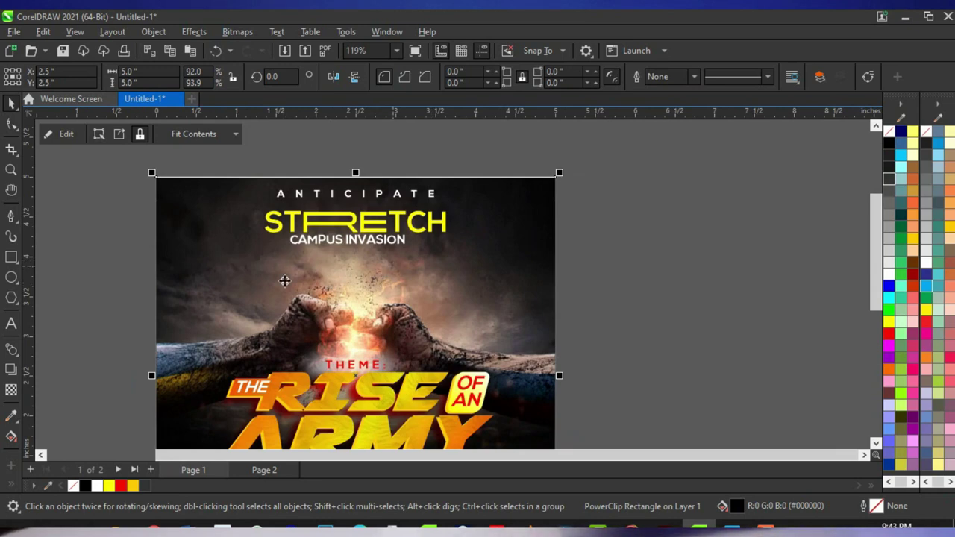
scroll(393, 243, "down", 2)
scroll(381, 314, "up", 1)
key("Escape")
left_click_drag(341, 343, 289, 357)
scroll(380, 340, "up", 3)
left_click_drag(387, 292, 388, 332)
scroll(376, 300, "down", 3)
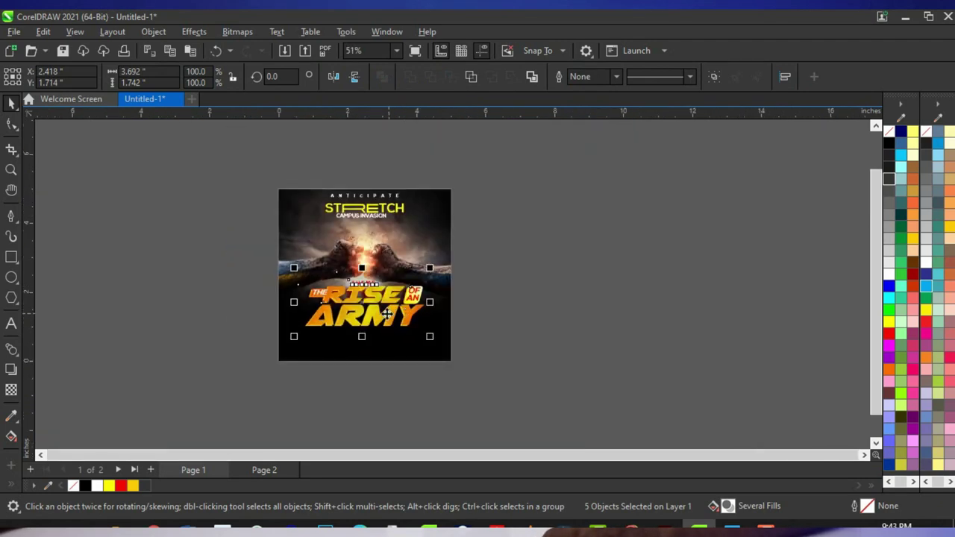
Nudge the title artwork, group its parts and centre the group horizontally on the background
scroll(382, 312, "up", 1)
scroll(395, 277, "up", 3)
left_click_drag(452, 351, 432, 345)
key("ctrl+g")
left_click(462, 336, "shift")
scroll(418, 254, "down", 4)
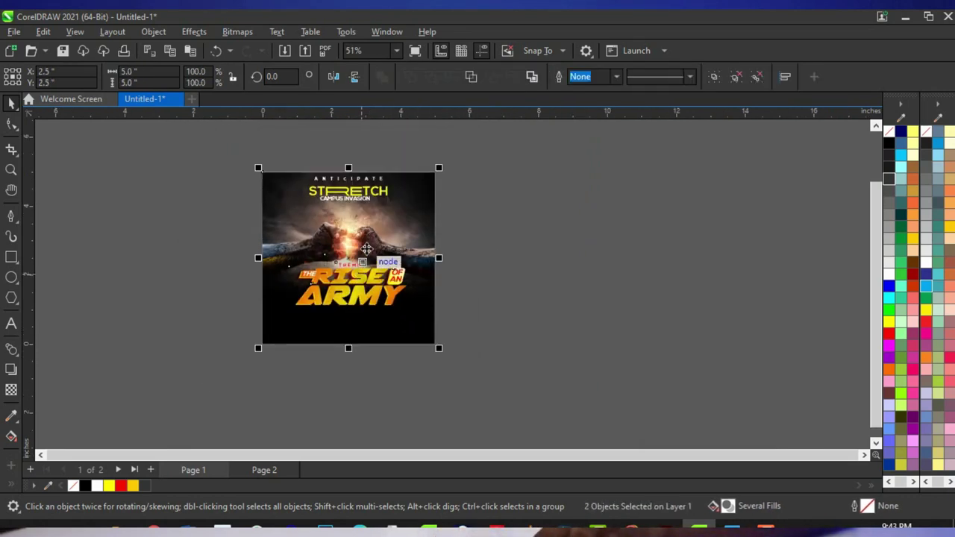
Centre the STRETCH and CAMPUS INVASION lines horizontally on the background
scroll(375, 204, "up", 3)
scroll(554, 212, "up", 2)
left_click_drag(565, 213, 214, 132)
key("Escape")
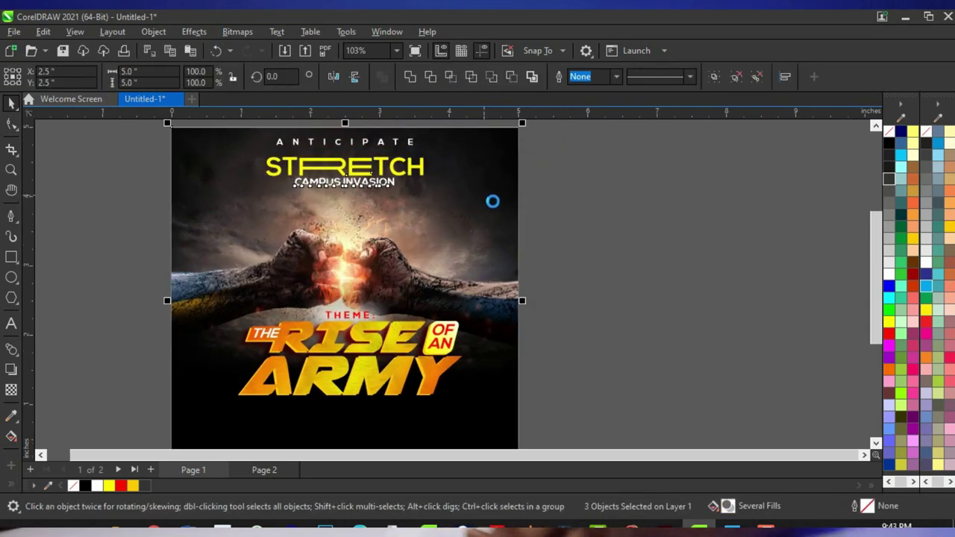
Add the text line NNAMDI AZIKIWE UNIVERSITY (UNIZIK) between the heading and the fists
scroll(357, 183, "up", 3)
scroll(362, 234, "down", 2)
scroll(370, 220, "up", 2)
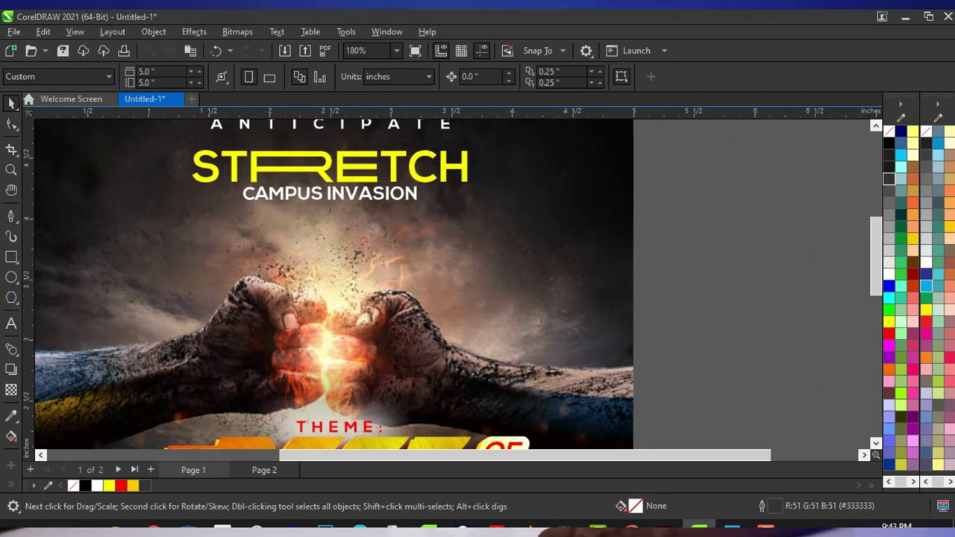
key("F8")
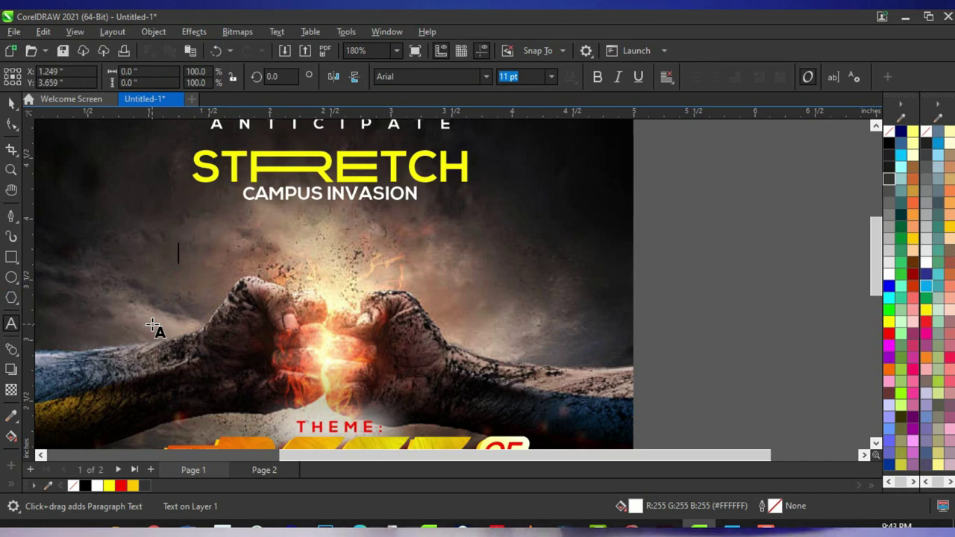
type("NNAMDI AZIKIWE UNIVERSITY (UNIZIK")
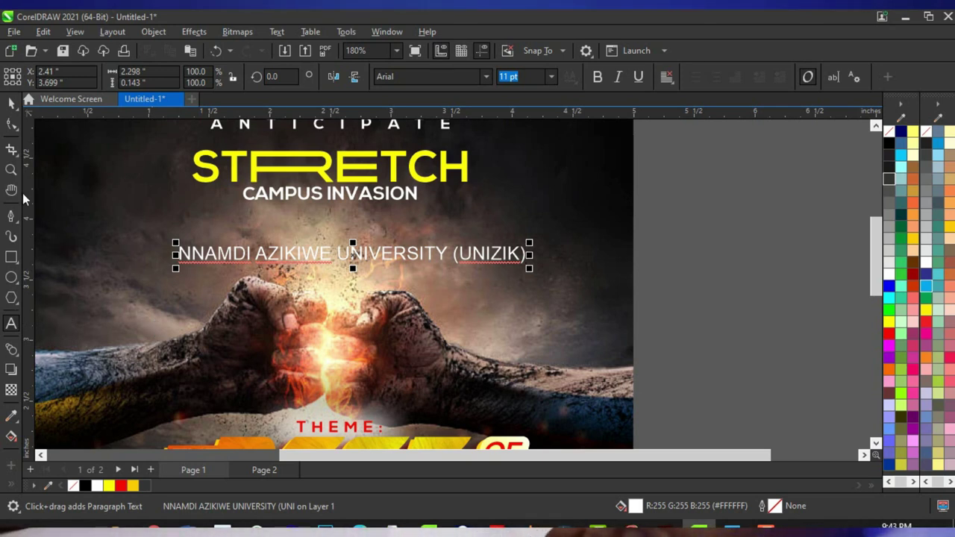
left_click(9, 105)
Move the university line closer beneath CAMPUS INVASION and set its font to Nexa Bold
scroll(410, 352, "down", 1)
scroll(366, 236, "up", 1)
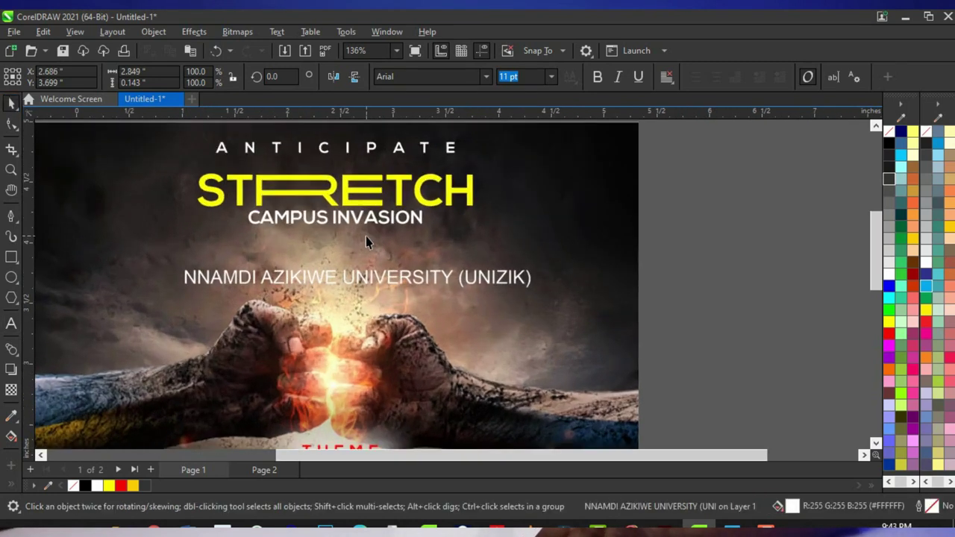
left_click_drag(373, 278, 349, 251)
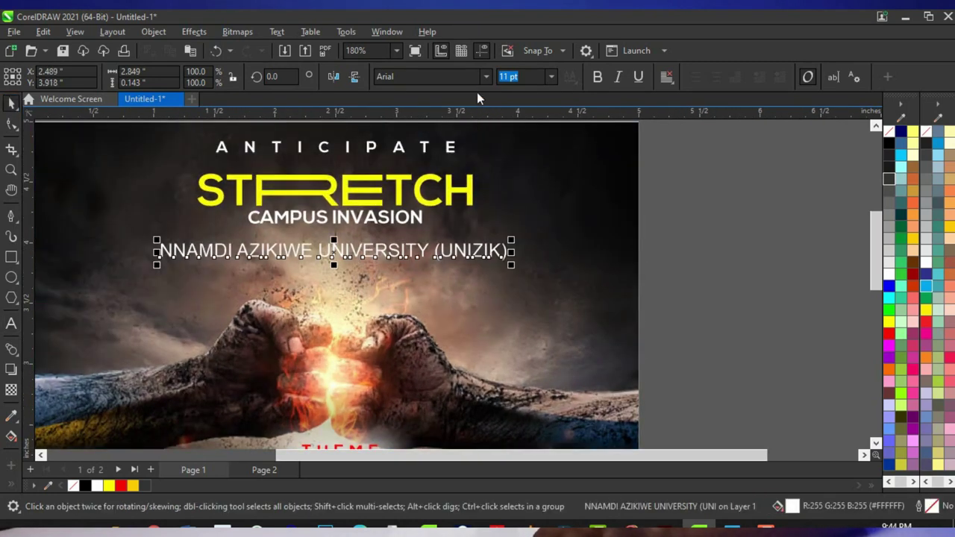
left_click(484, 80)
left_click(457, 119)
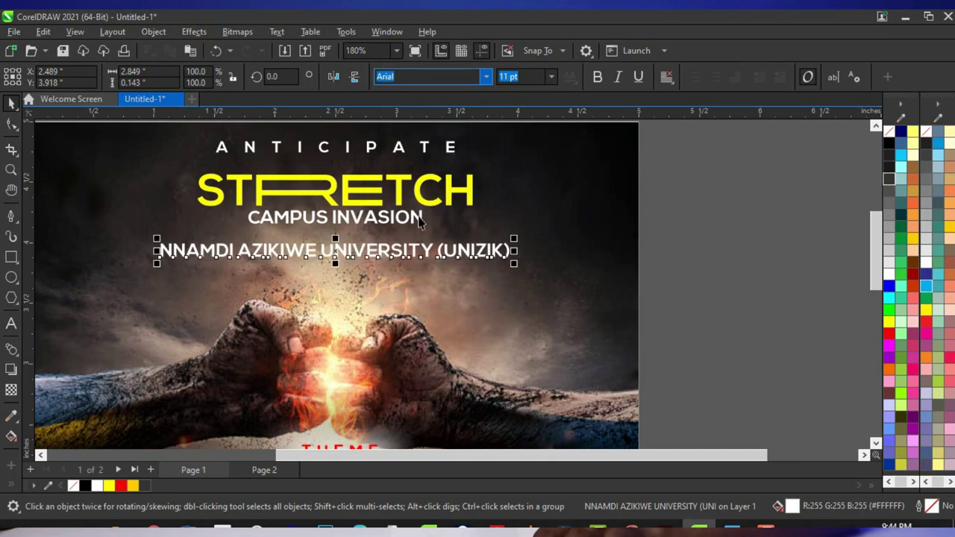
Colour the words NNAMDI AZIKIWE UNIVERSITY yellow, leaving (UNIZIK) white
scroll(408, 259, "up", 1)
scroll(462, 248, "down", 1)
double_click(449, 250)
key("shift+Home")
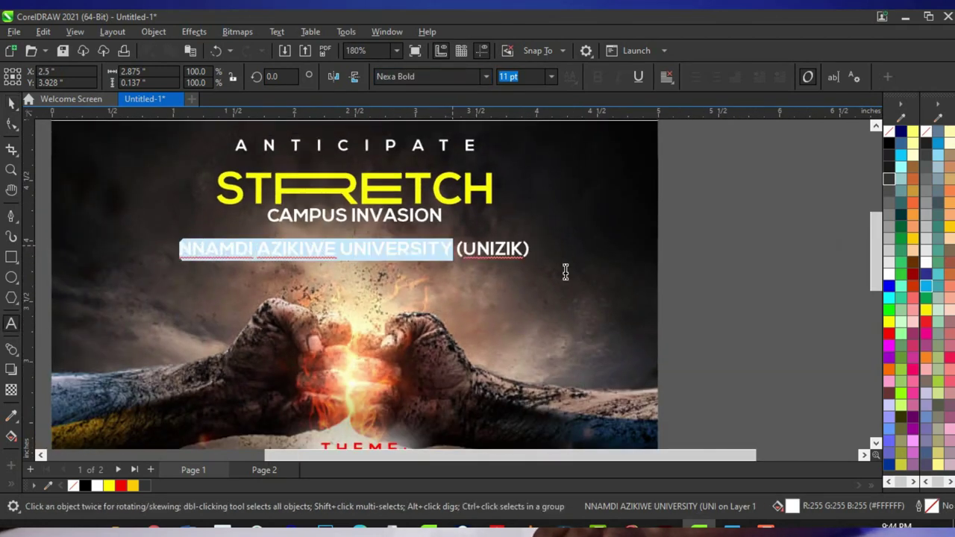
left_click(891, 326)
left_click(12, 107)
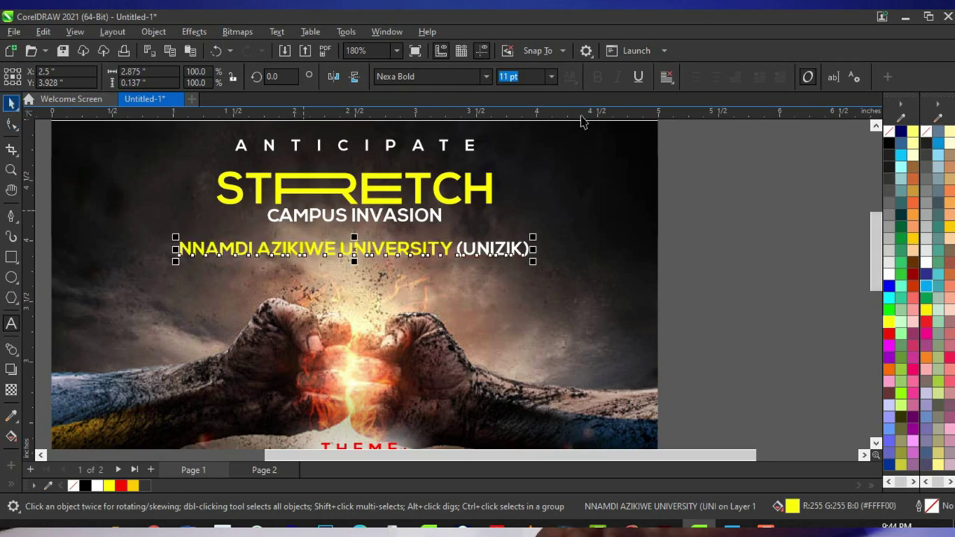
Move the university line slightly up toward CAMPUS INVASION and centre it horizontally on the background
left_click_drag(464, 250, 459, 245)
scroll(437, 254, "down", 2)
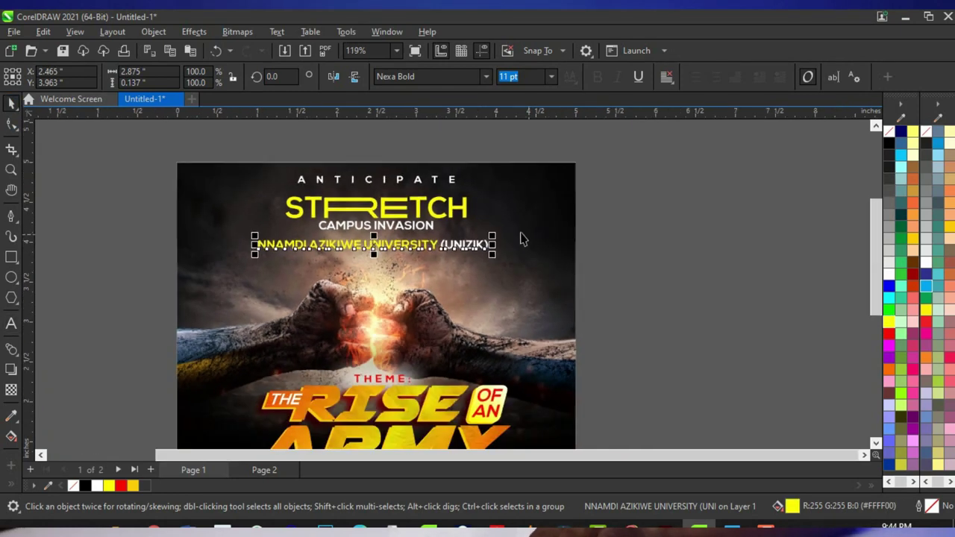
left_click(527, 232, "shift")
key("c")
left_click(720, 241)
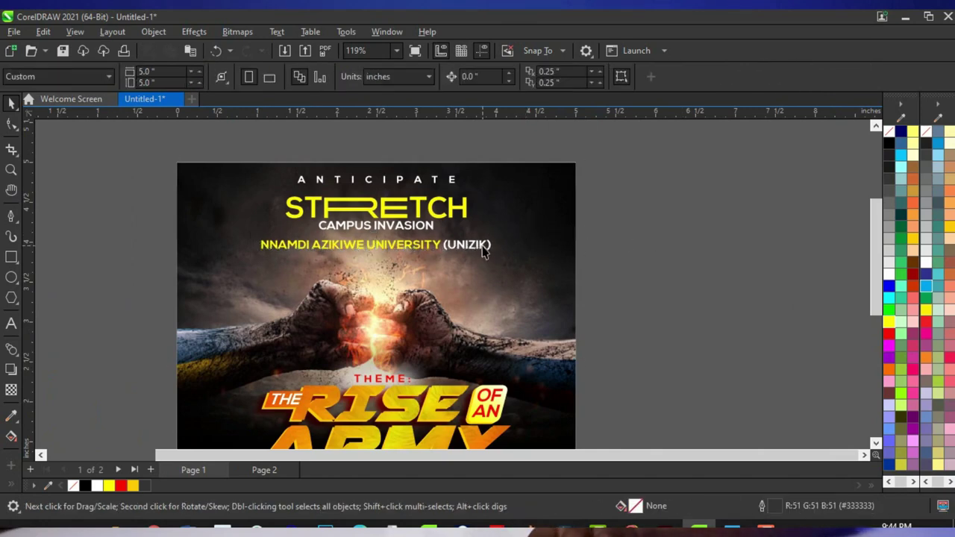
Reduce the font size of the university line slightly
left_click(482, 249)
scroll(465, 256, "up", 1)
scroll(465, 258, "up", 1)
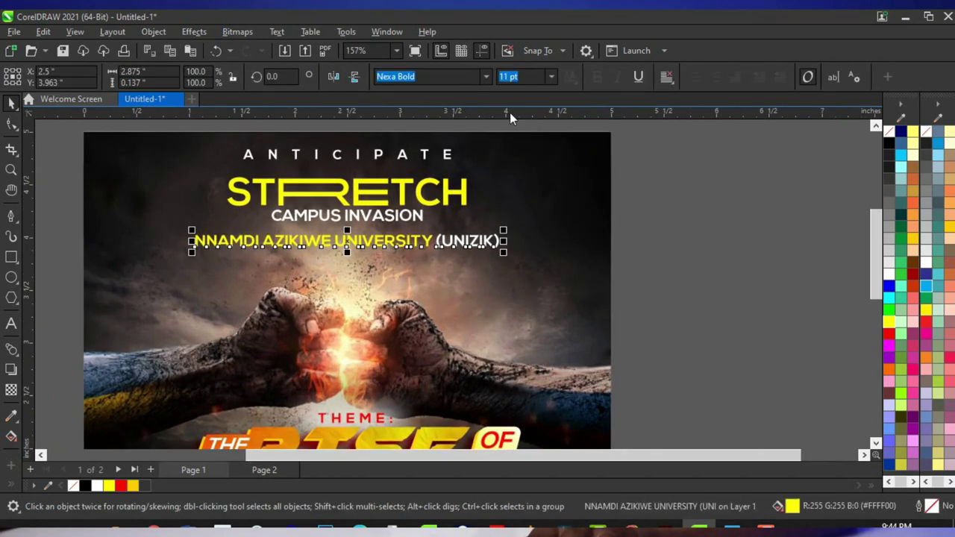
left_click(550, 77)
left_click(526, 149)
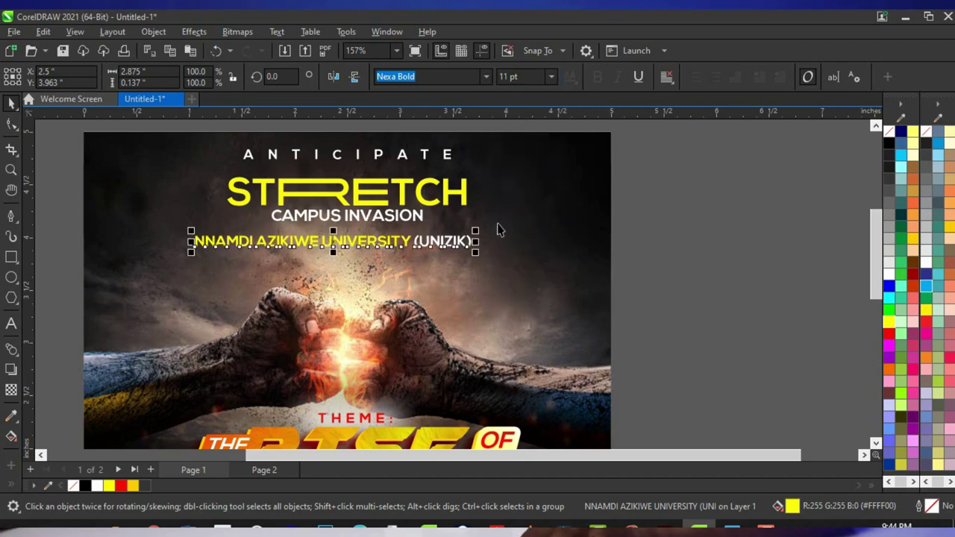
Recentre the university line and the other heading lines horizontally on the background
left_click(512, 222, "shift")
scroll(519, 222, "down", 2)
left_click(661, 208)
left_click_drag(621, 165, 294, 250)
left_click(528, 225, "shift")
scroll(476, 240, "down", 2)
key("Escape")
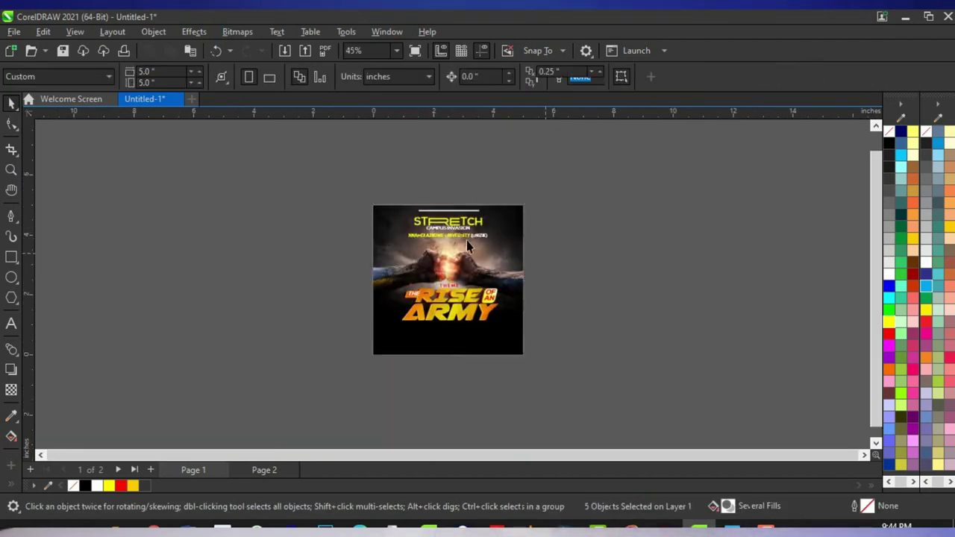
Select the four heading lines together and move them slightly down from the poster's upper edge
scroll(466, 240, "up", 3)
left_click_drag(302, 158, 507, 272)
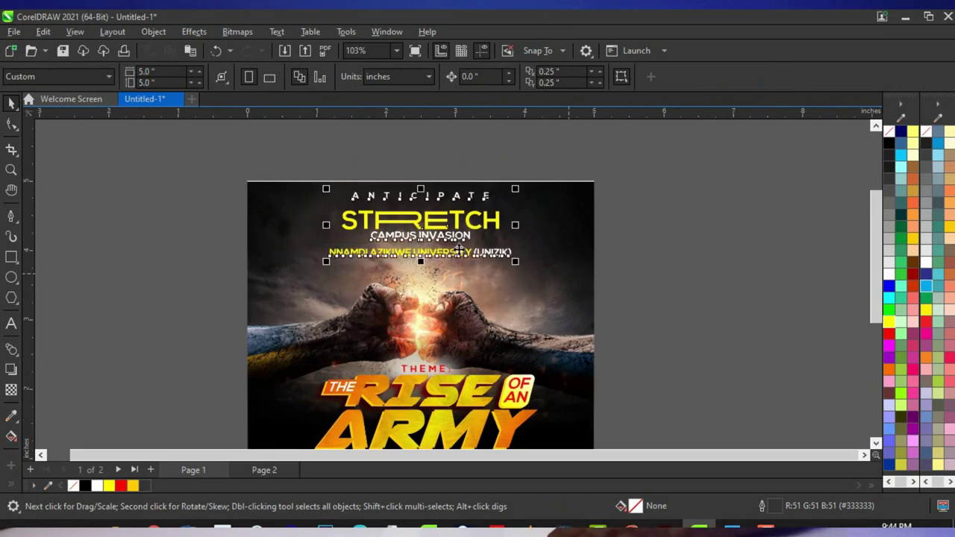
scroll(474, 216, "up", 5)
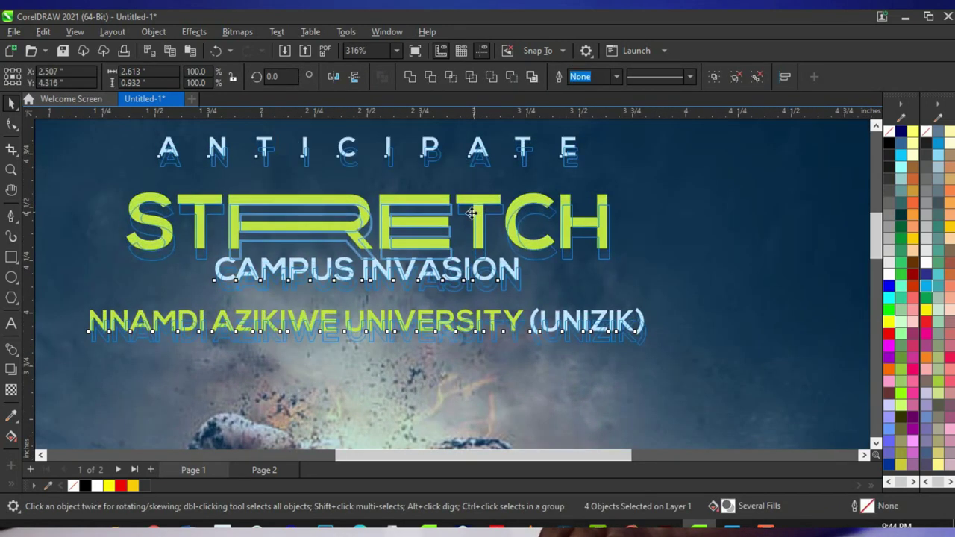
scroll(478, 220, "down", 5)
key("Escape")
Bring the circular logo image from the file folder onto the poster and scale it down
left_click(119, 526)
left_click_drag(531, 187, 414, 282)
scroll(657, 277, "down", 1)
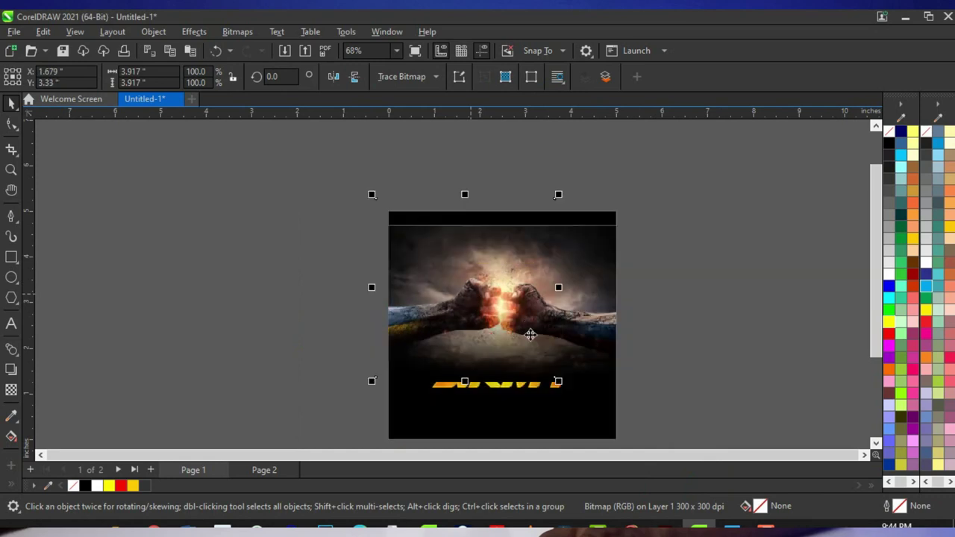
left_click_drag(558, 382, 447, 288)
scroll(437, 269, "up", 4)
Place the logo in the poster's upper-left corner beside the heading and scale it to about 0.73 inches wide
left_click_drag(457, 328, 413, 256)
scroll(403, 229, "up", 2)
scroll(409, 268, "down", 1)
left_click_drag(416, 299, 397, 280)
left_click_drag(362, 243, 377, 246)
scroll(377, 246, "down", 3)
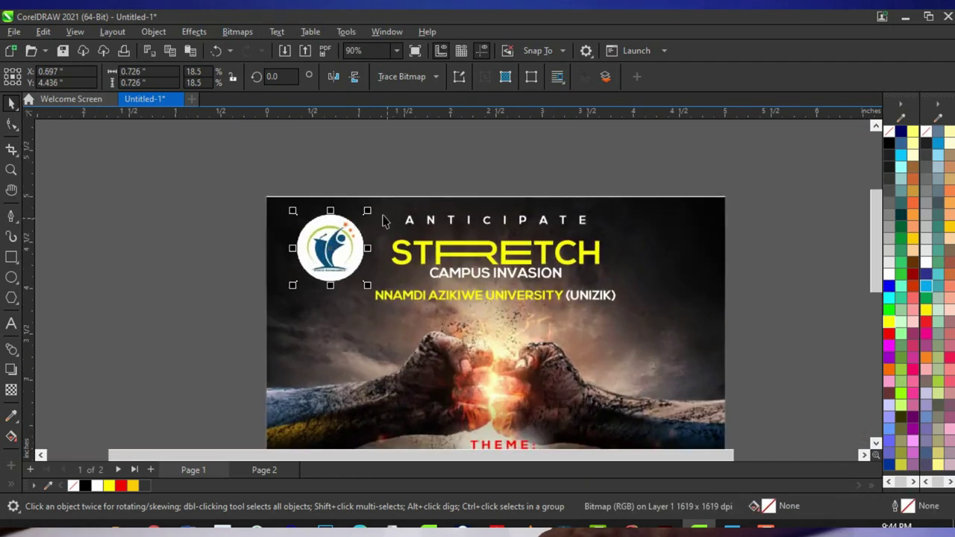
Reduce the logo to about 0.63 inches wide and shift it closer to the poster's upper-left corner
left_click_drag(368, 210, 361, 217)
scroll(360, 217, "down", 2)
scroll(420, 264, "up", 3)
left_click_drag(235, 208, 228, 202)
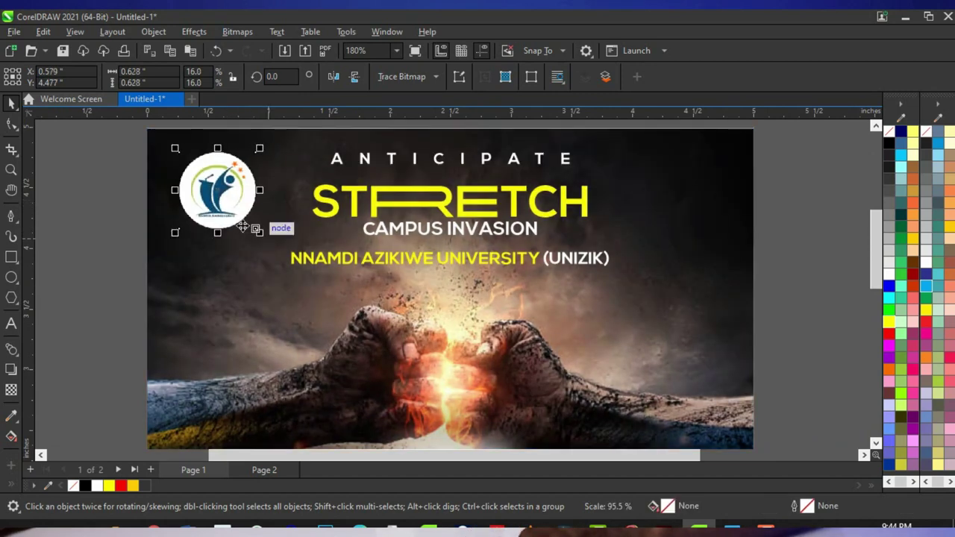
scroll(254, 224, "down", 3)
scroll(298, 239, "up", 1)
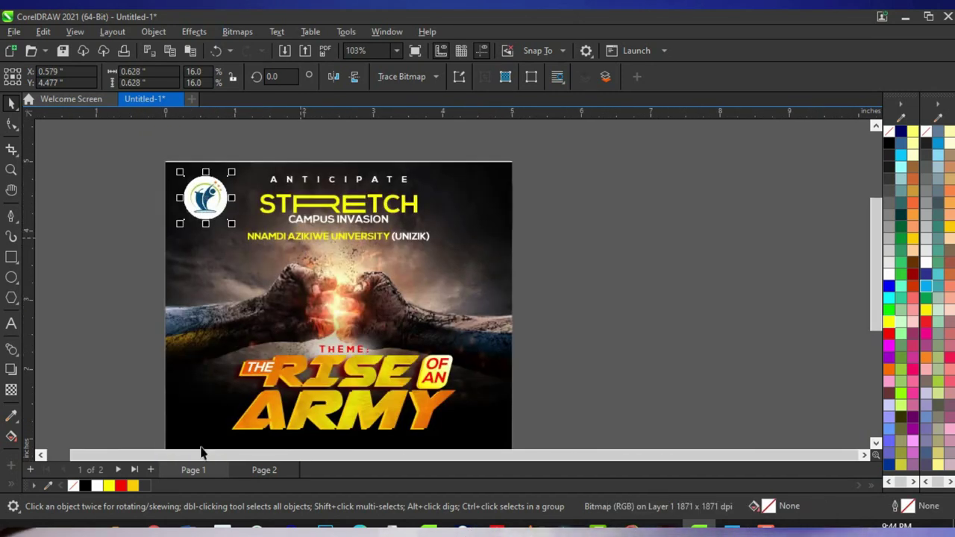
Bring the image of armoured knights from the file folder onto the page at the poster's right edge
left_click(119, 529)
left_click(286, 292)
left_click(236, 186)
left_click_drag(236, 187, 549, 299)
scroll(588, 290, "up", 2)
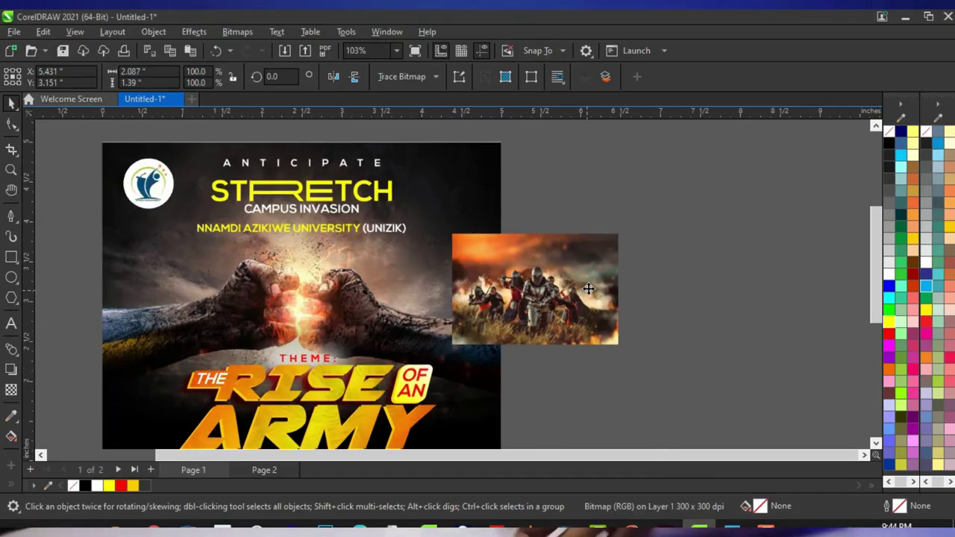
Apply a vertical fountain transparency to the knights image so that its upper edge fades out
left_click(11, 391)
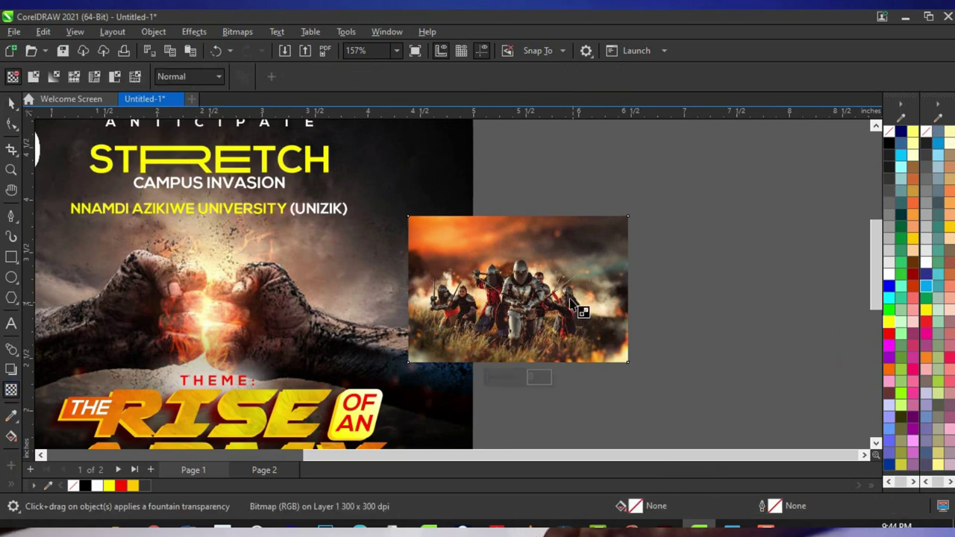
scroll(569, 298, "up", 2)
left_click_drag(552, 221, 561, 196)
scroll(395, 245, "down", 3)
scroll(396, 245, "up", 2)
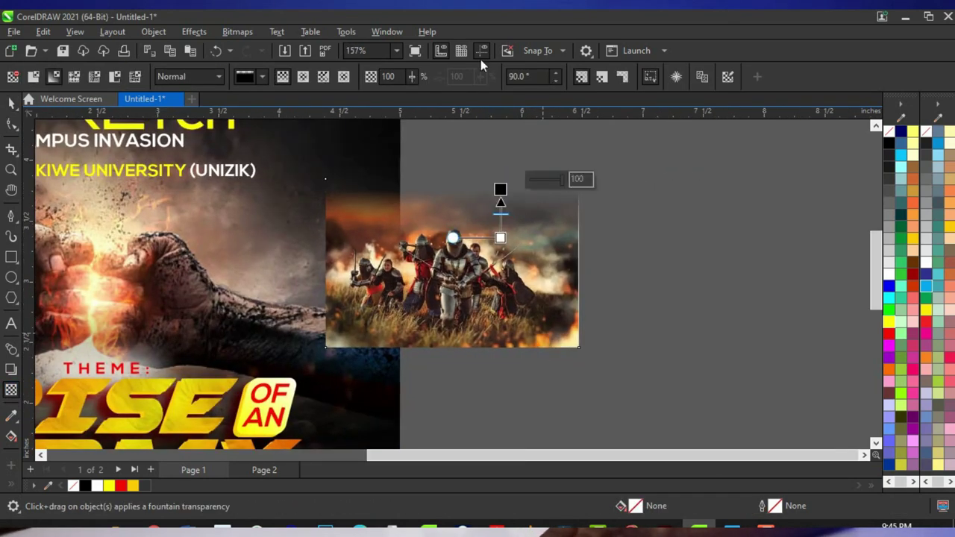
Convert the knights image with its faded upper edge to a 300 dpi RGB bitmap with a transparent background
left_click(239, 33)
left_click(266, 50)
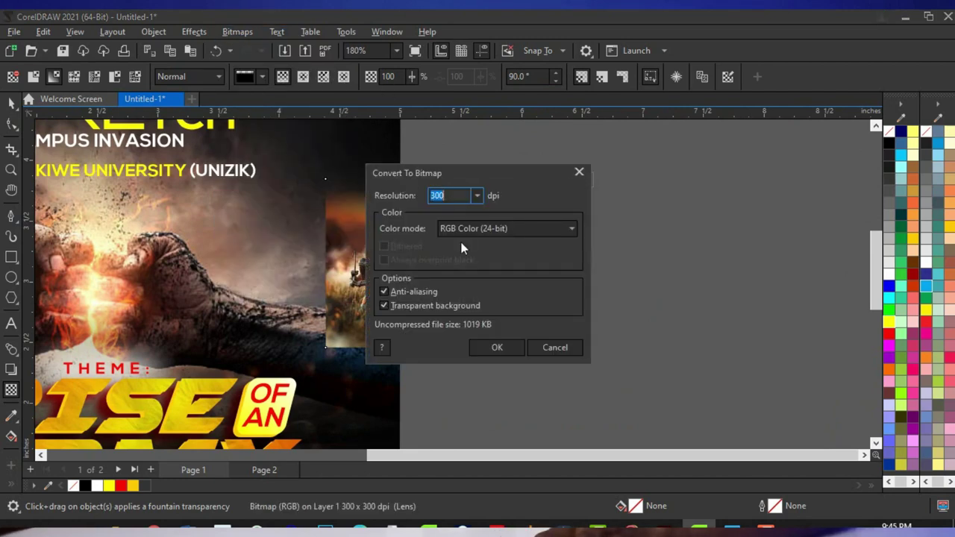
left_click(491, 346)
Fade out the knights image's lower edge with a vertical fountain transparency and convert the result to a 300 dpi bitmap
scroll(513, 296, "up", 2)
left_click_drag(524, 273, 525, 340)
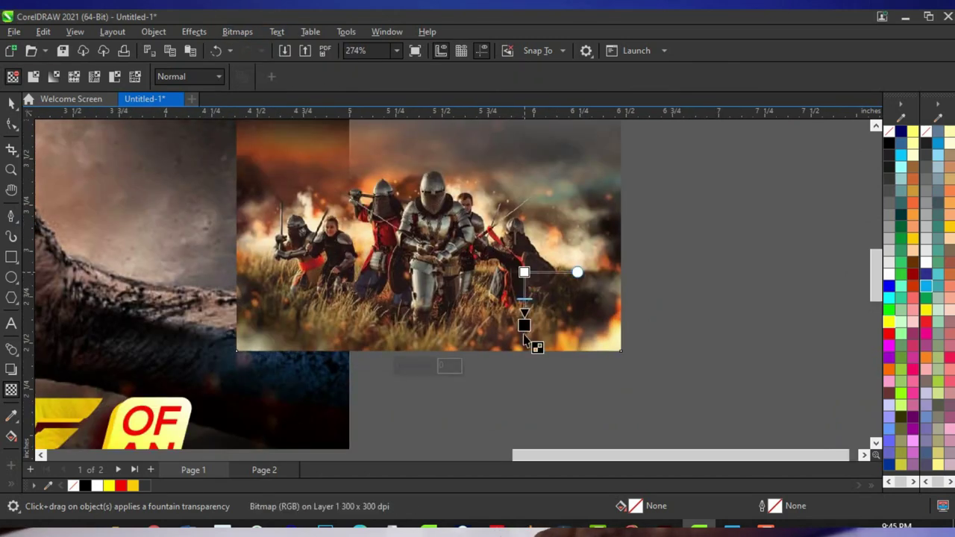
left_click(237, 31)
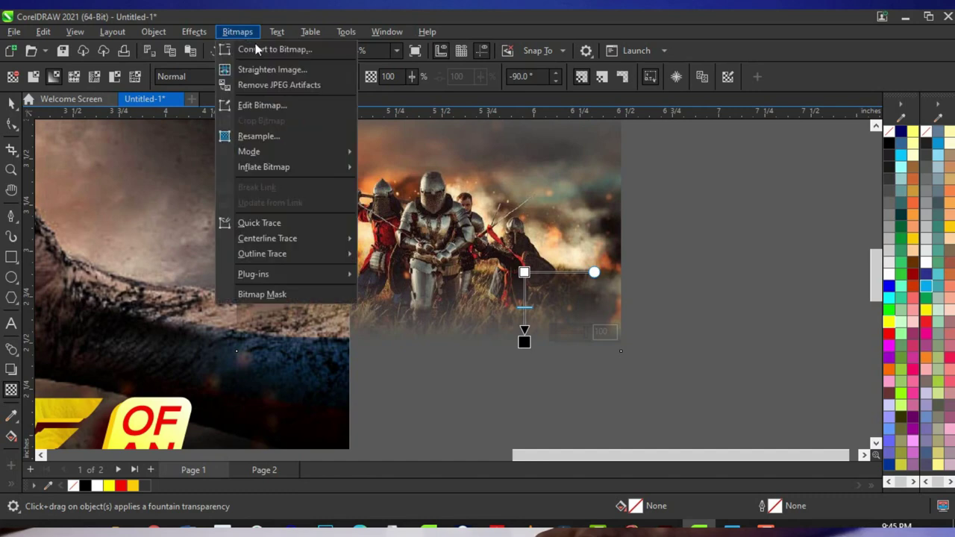
left_click(258, 48)
left_click(492, 345)
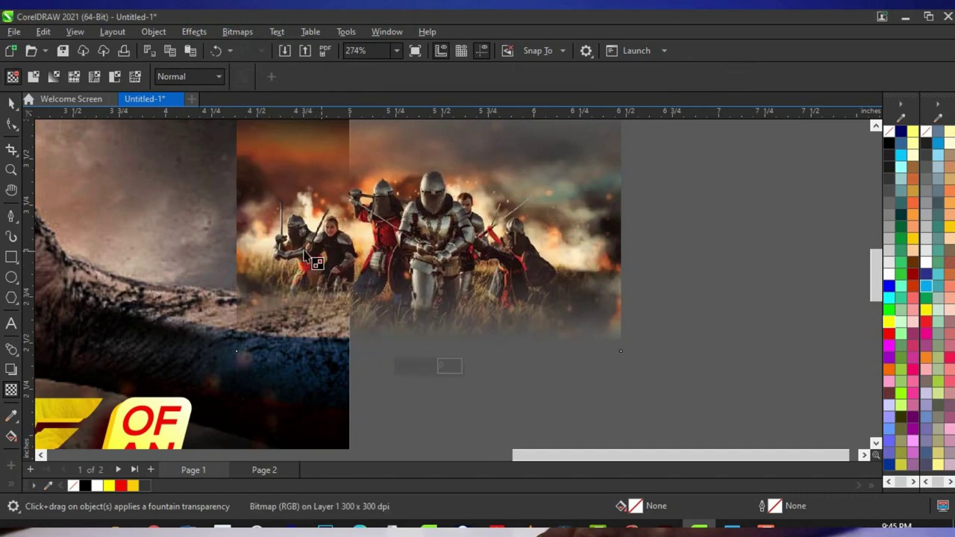
Fade out the knights image's left edge with a horizontal fountain transparency and convert the result to a bitmap
scroll(435, 288, "down", 3)
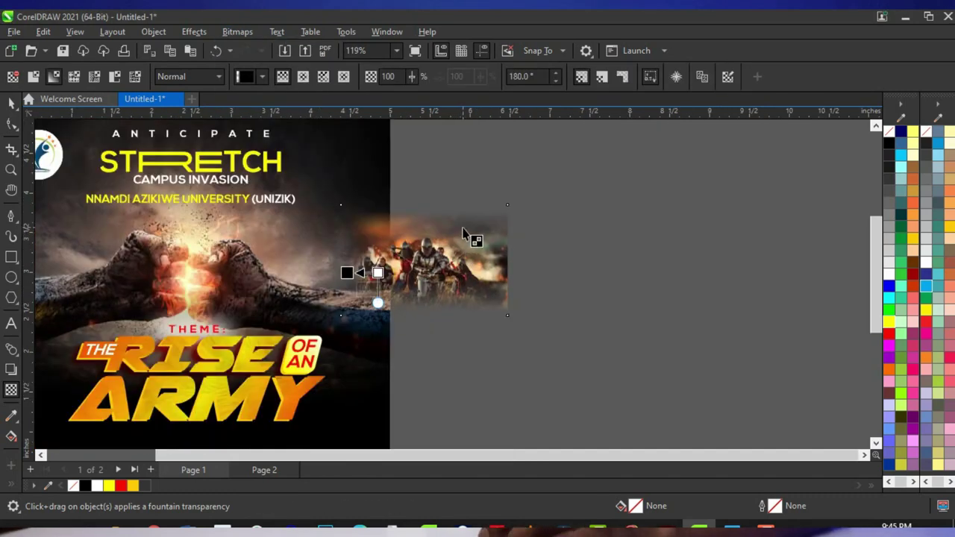
scroll(466, 235, "up", 1)
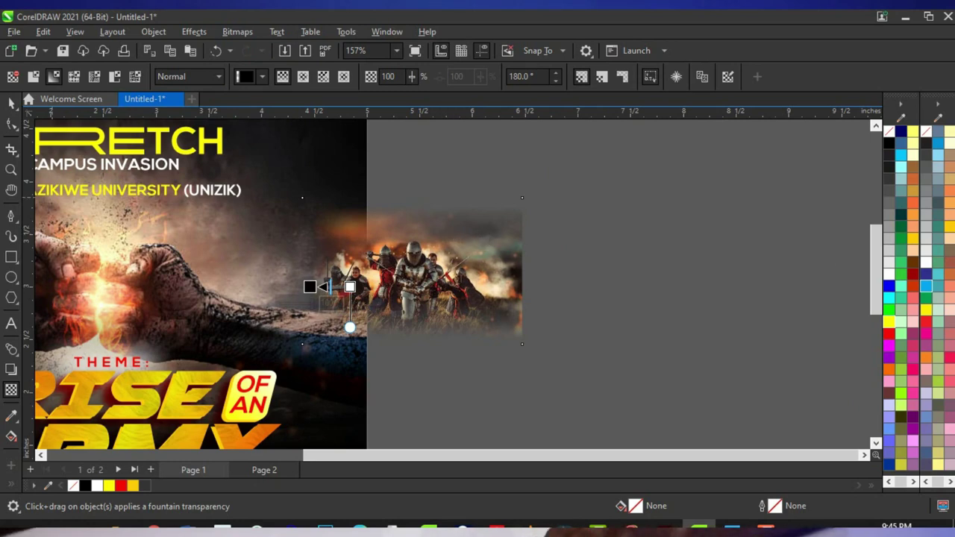
left_click(238, 31)
left_click(273, 36)
left_click(492, 345)
Move the knights image clear of the poster and PowerClip it inside the poster's background rectangle
left_click(10, 103)
scroll(481, 294, "down", 2)
left_click_drag(480, 291, 601, 282)
scroll(486, 249, "up", 2)
right_click(599, 280)
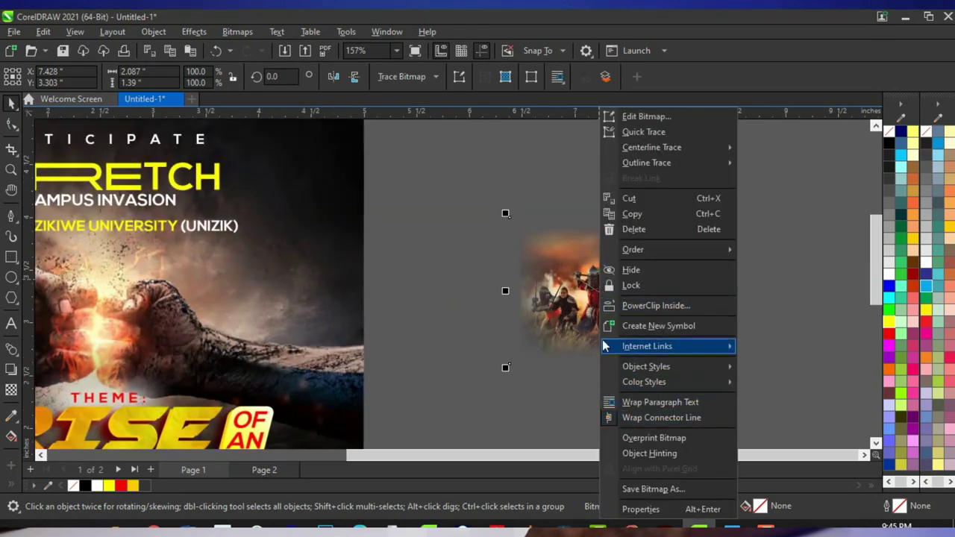
left_click(656, 307)
left_click(290, 258)
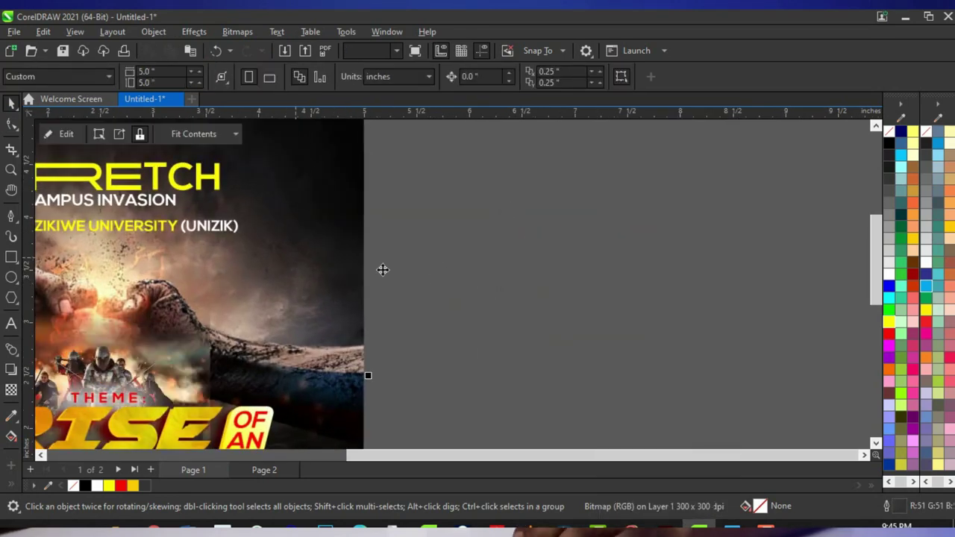
Select the knights image inside the PowerClip and move it to the poster's upper right, beside the university name
scroll(381, 269, "down", 3)
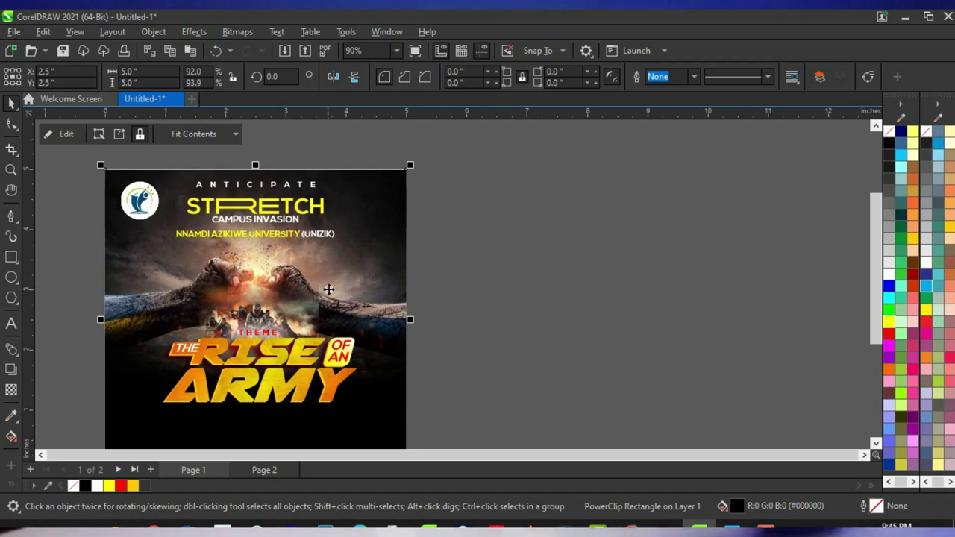
scroll(290, 332, "up", 3)
scroll(233, 312, "down", 2)
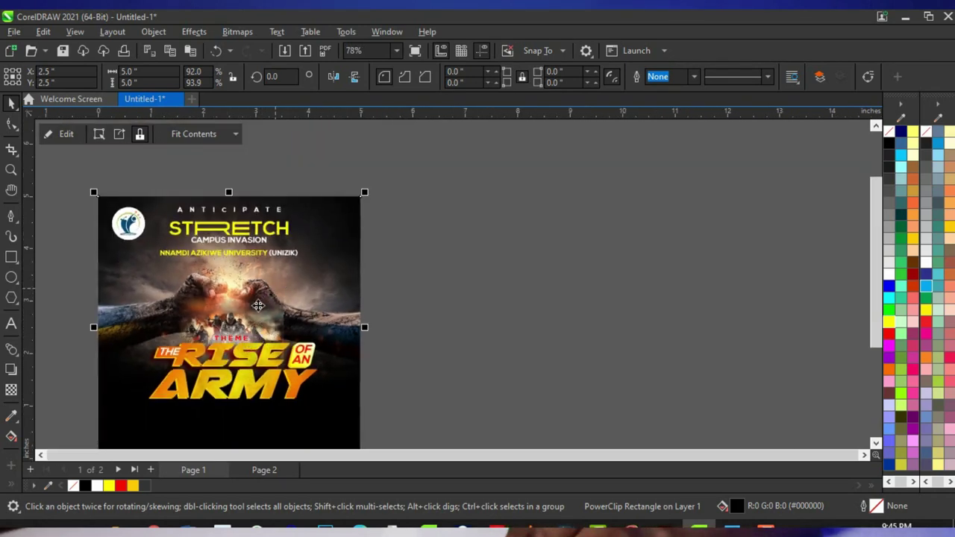
scroll(271, 320, "up", 1)
left_click(286, 313, "ctrl")
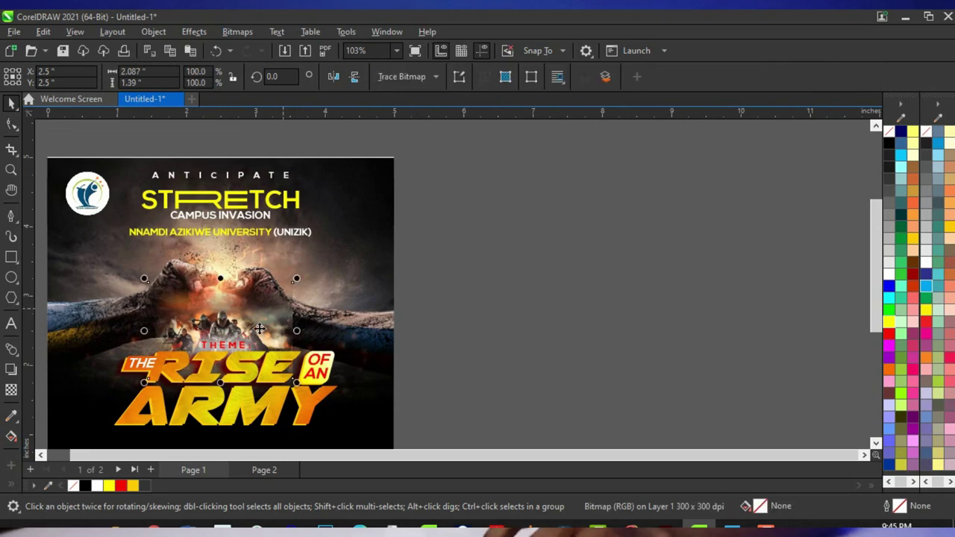
left_click_drag(222, 343, 361, 229)
scroll(378, 250, "up", 1)
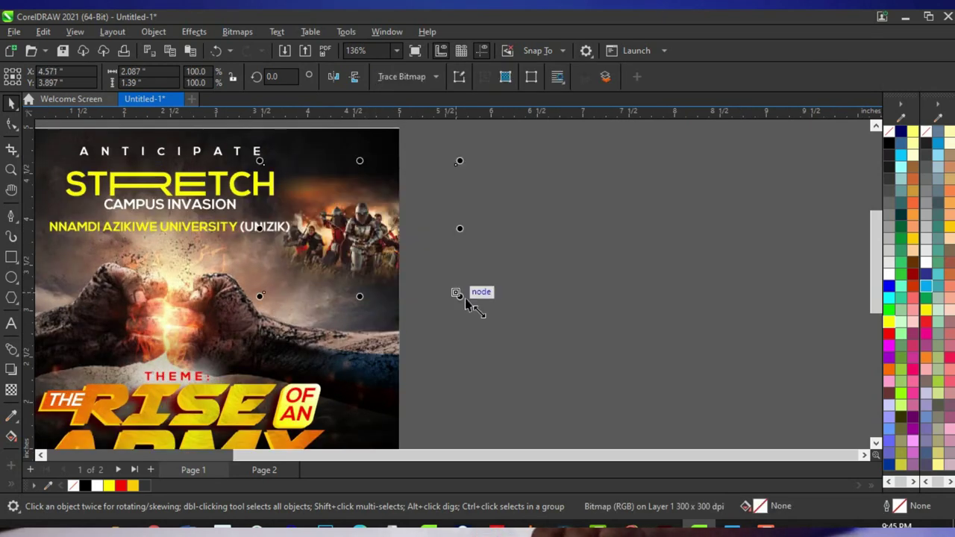
Enlarge the knights image to about 2.46 inches wide and adjust its position at the poster's right edge
left_click_drag(459, 299, 481, 310)
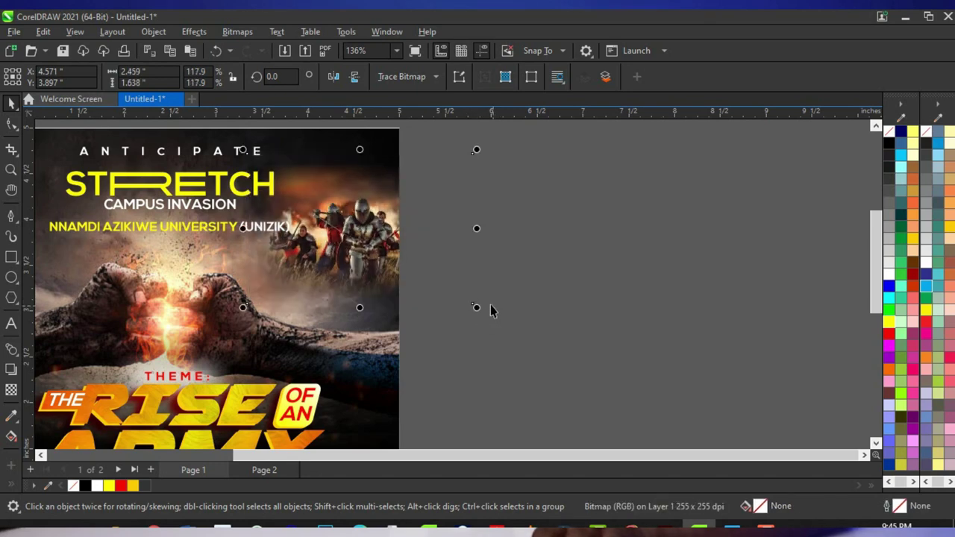
scroll(383, 233, "up", 2)
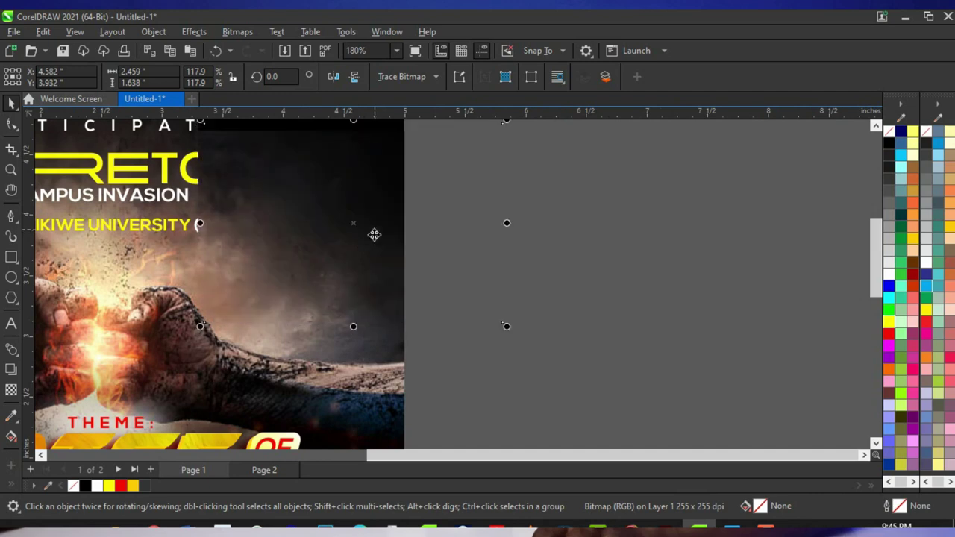
scroll(350, 273, "down", 6)
scroll(403, 262, "up", 4)
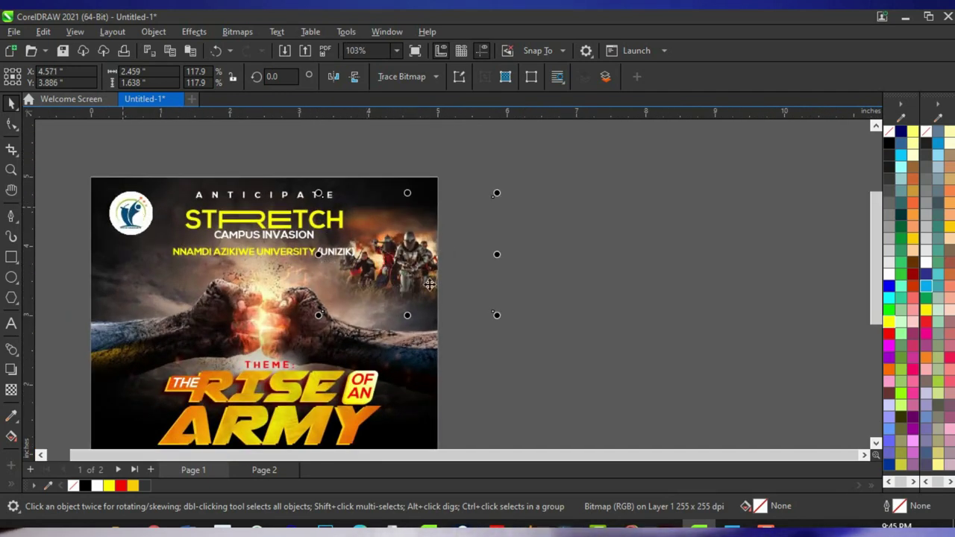
scroll(415, 277, "up", 2)
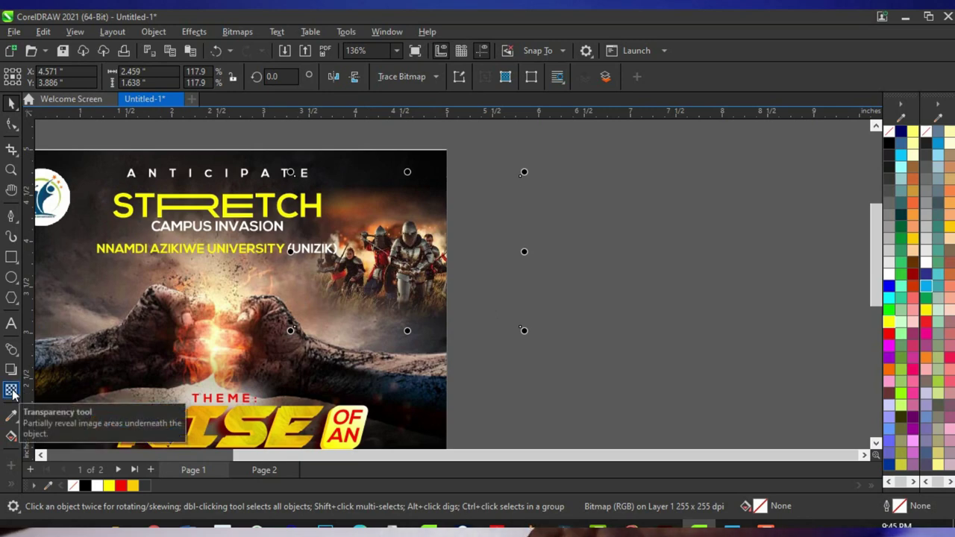
Apply a uniform transparency of 50 to the knights image and deselect it
left_click(11, 391)
left_click(34, 76)
scroll(421, 261, "down", 2)
scroll(418, 261, "up", 2)
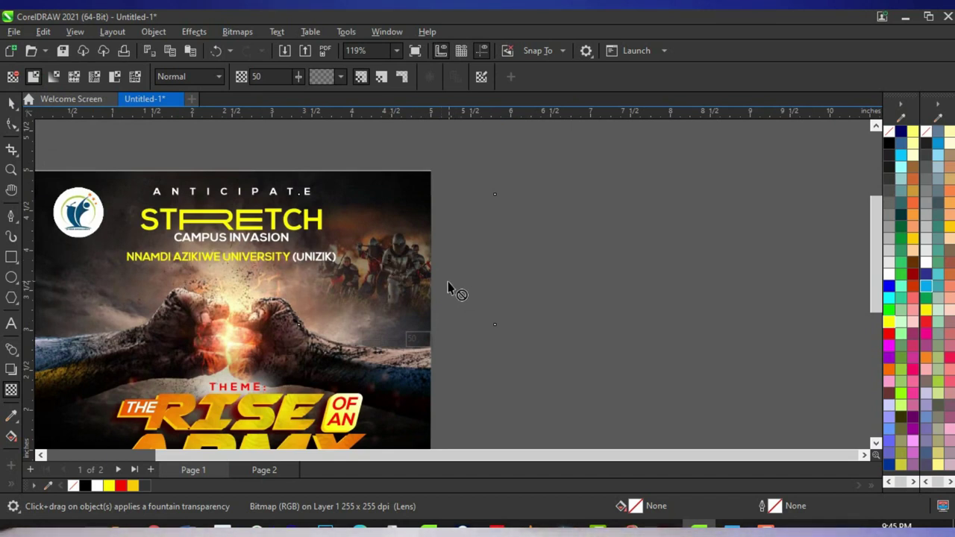
left_click(11, 104)
scroll(358, 274, "down", 2)
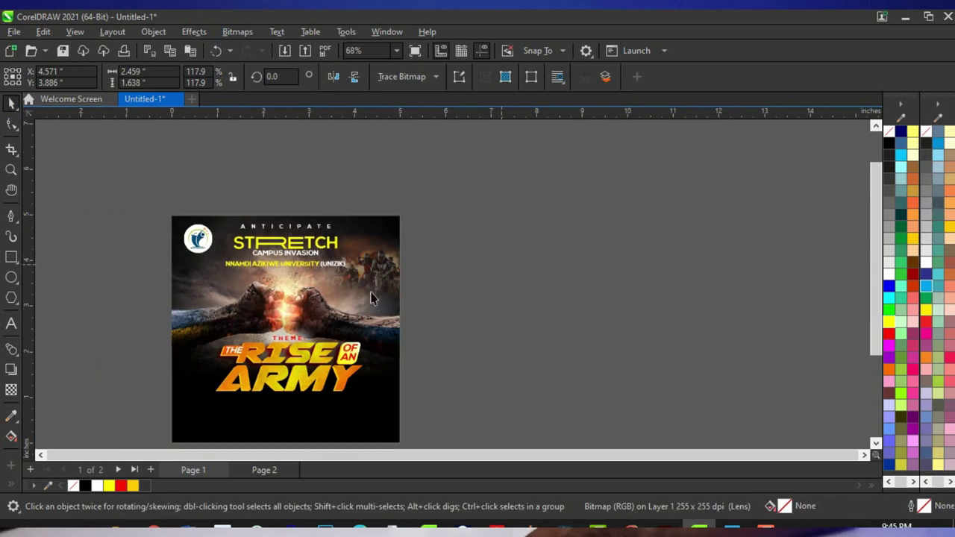
key("Escape")
Draw a rectangle about 2.78 by 0.77 inches over the heading and university name, filled black with no outline
scroll(301, 285, "down", 2)
scroll(287, 284, "up", 2)
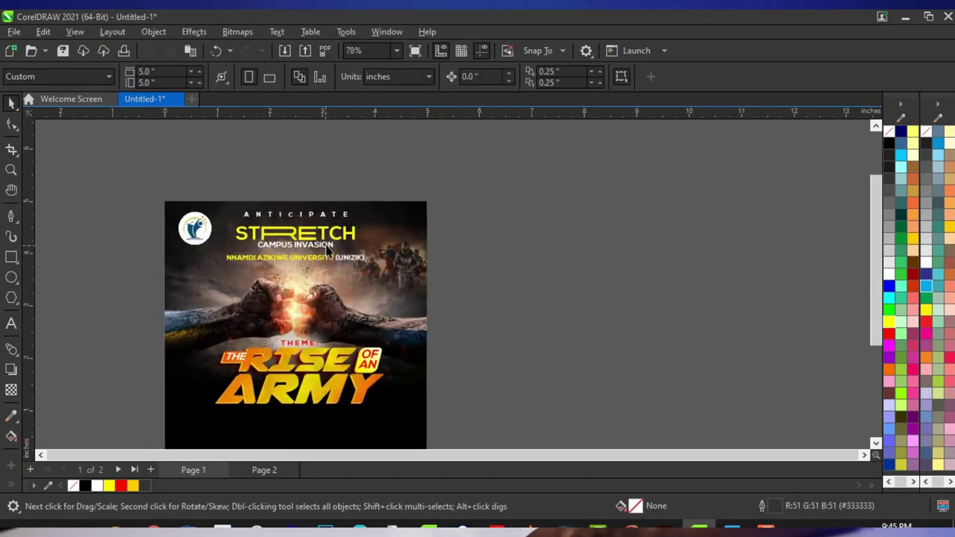
scroll(326, 249, "up", 3)
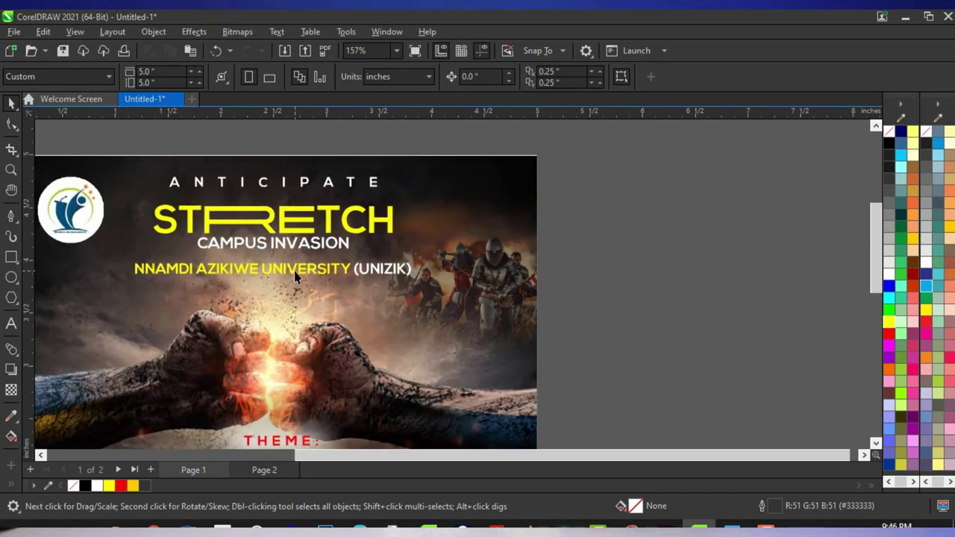
scroll(301, 265, "down", 3)
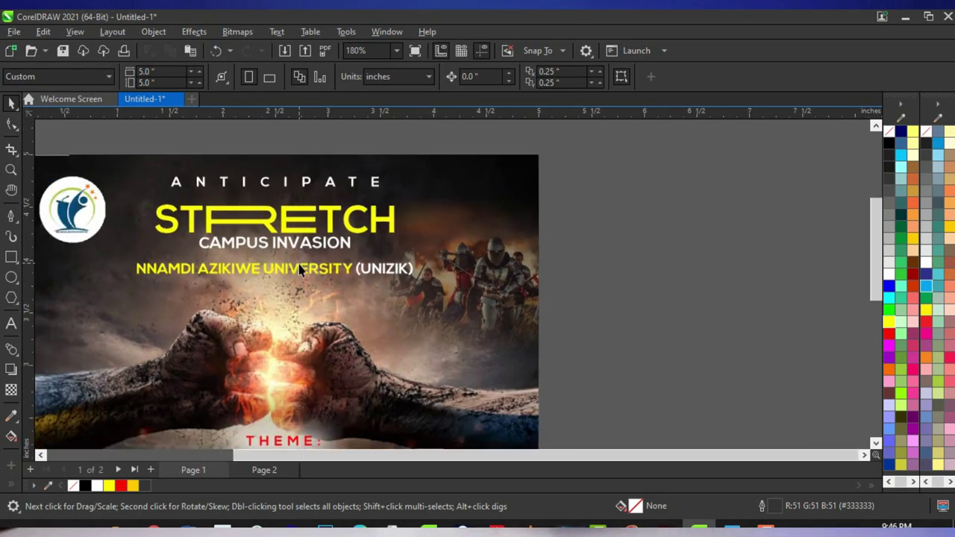
left_click(11, 258)
scroll(249, 251, "up", 3)
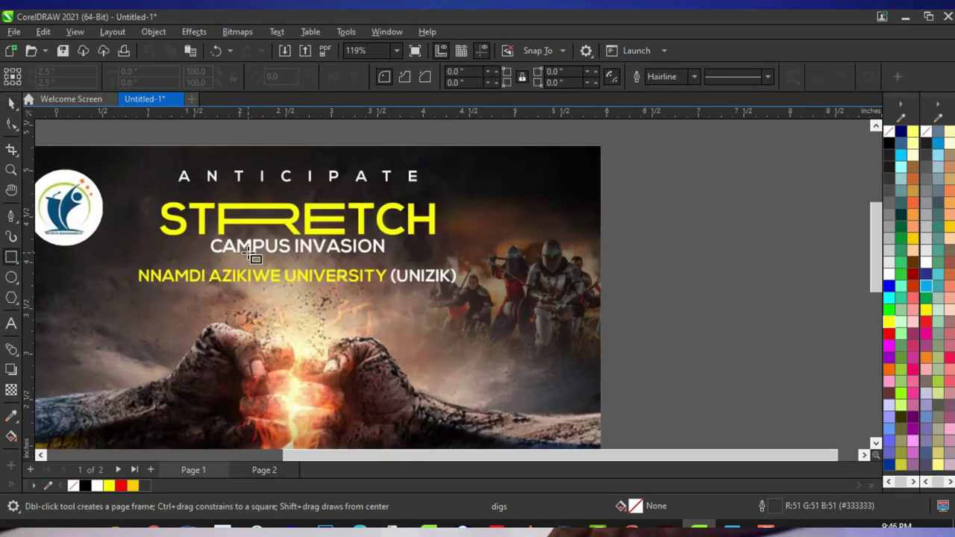
left_click_drag(116, 197, 509, 311)
left_click(11, 102)
left_click(890, 144)
right_click(889, 132)
left_click(858, 137)
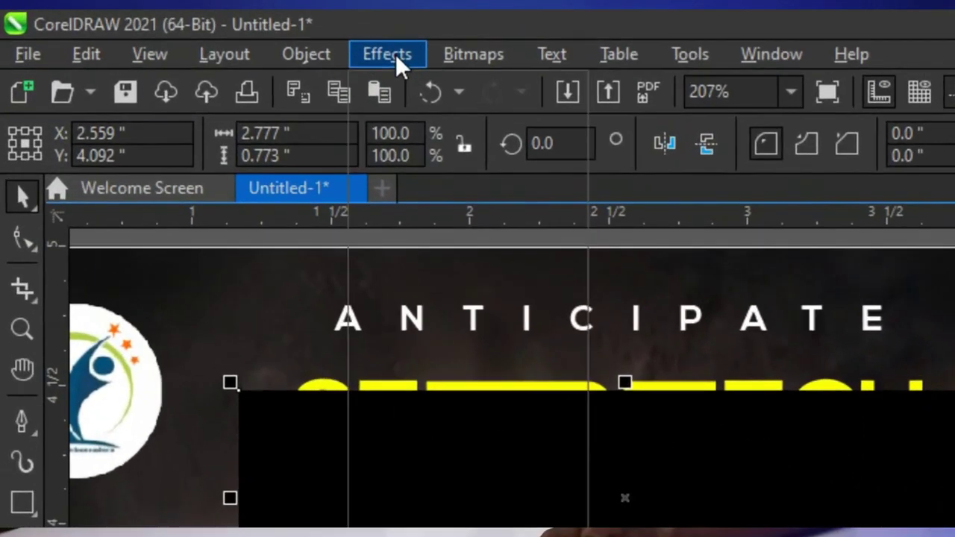
Apply a Gaussian Blur with a radius of 60 pixels to the black rectangle
left_click(193, 31)
mouse_move(210, 64)
mouse_move(535, 200)
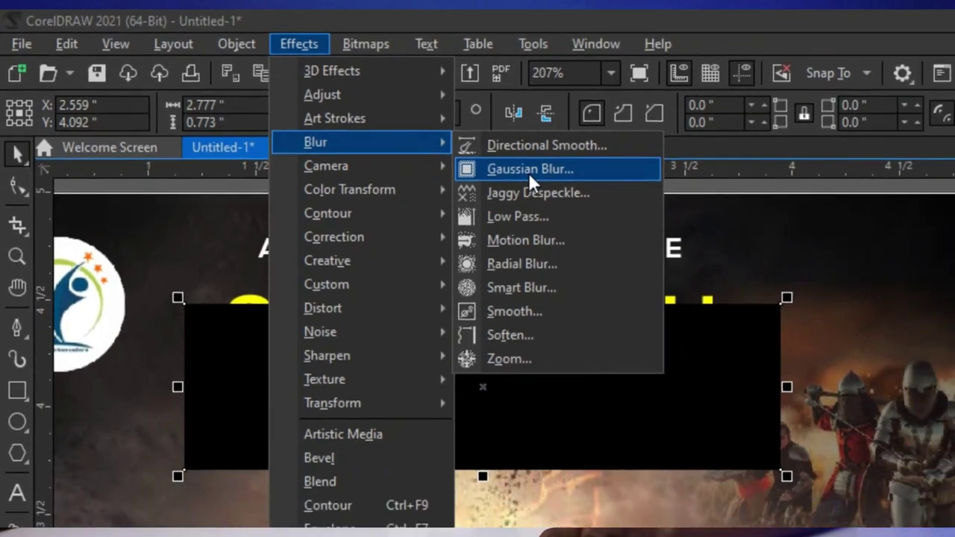
left_click(529, 170)
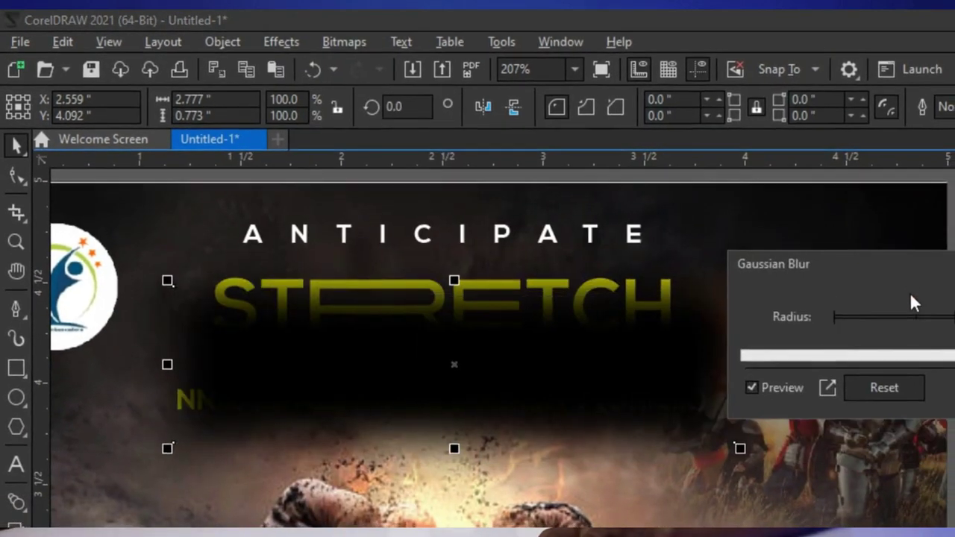
left_click_drag(914, 303, 710, 222)
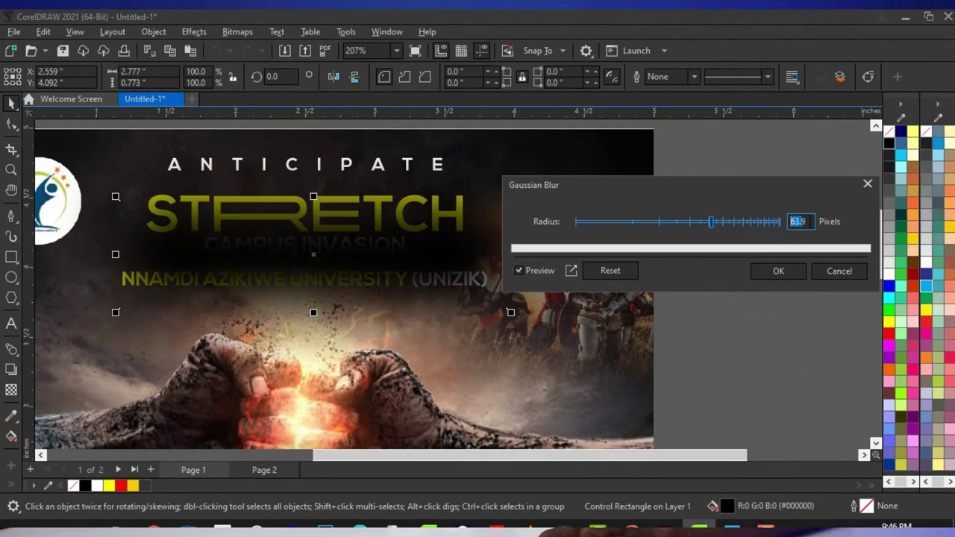
type("60")
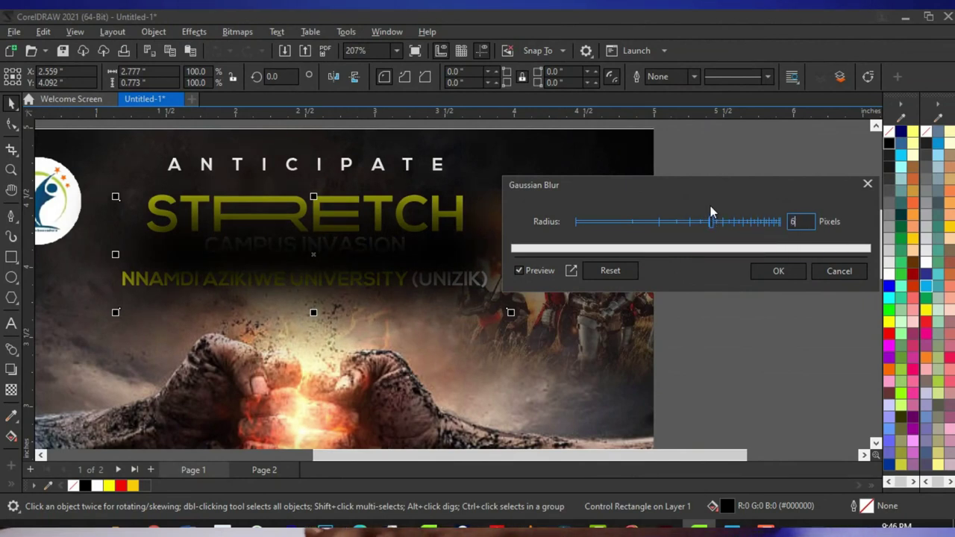
left_click(778, 270)
Place the blurred black rectangle behind the heading text and stretch it downward to about 2.1 inches tall
scroll(429, 259, "down", 2)
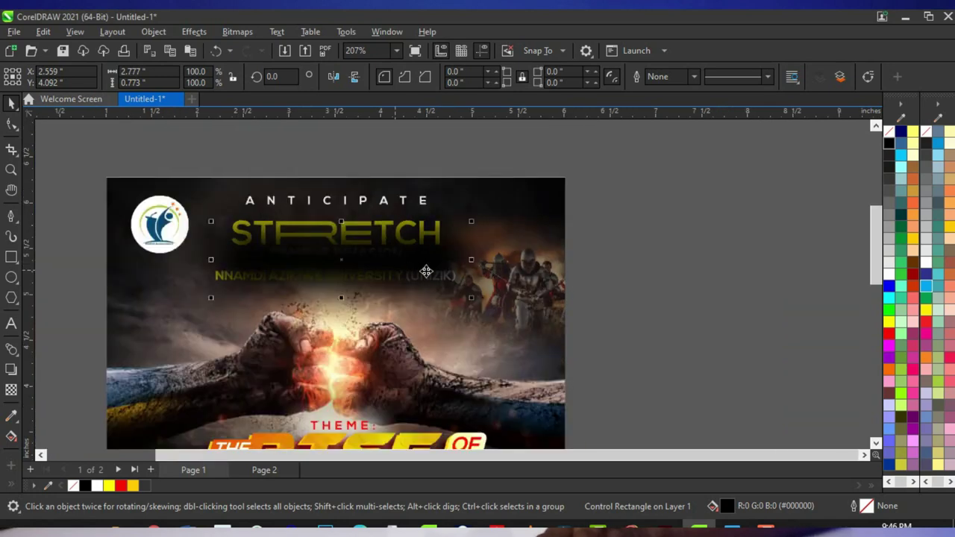
scroll(429, 259, "up", 1)
left_click(447, 223)
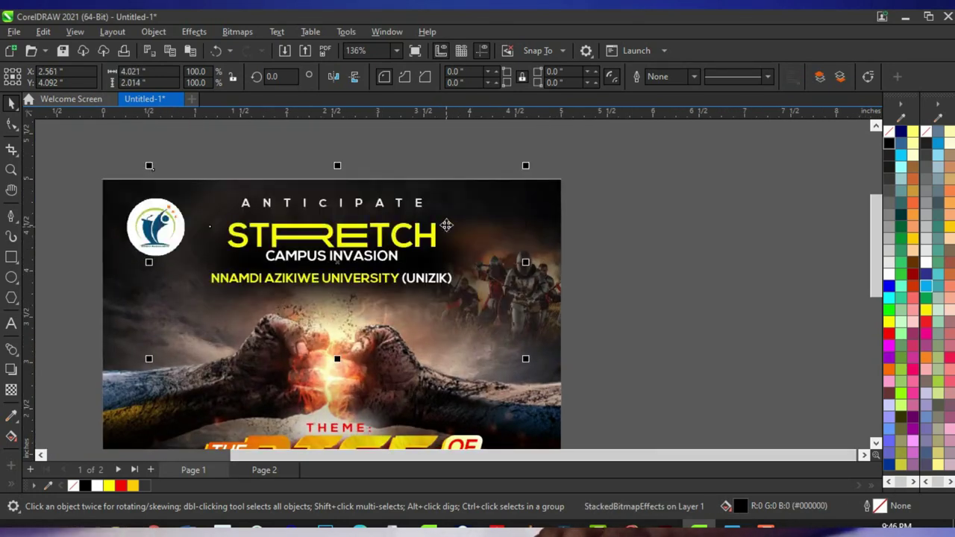
left_click_drag(339, 359, 341, 377)
left_click_drag(339, 297, 338, 309)
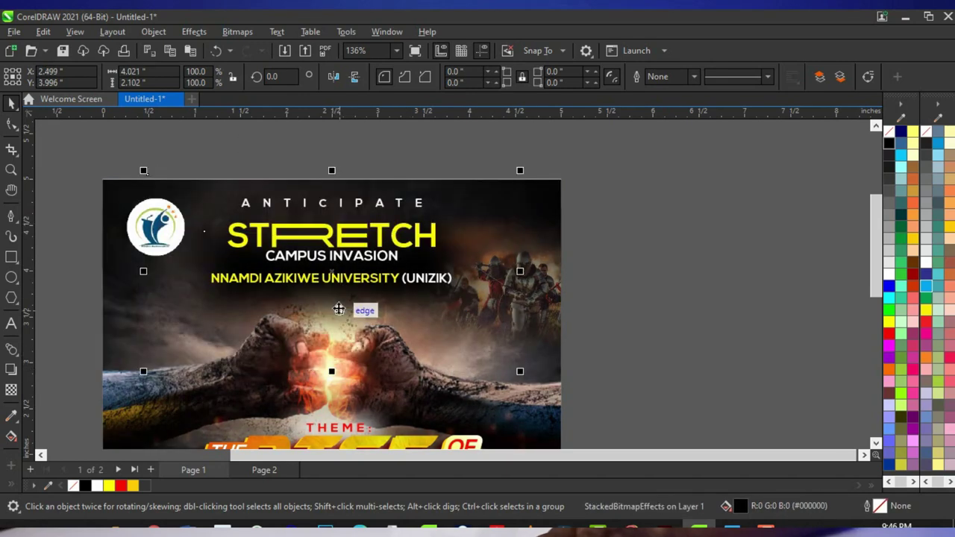
Apply a uniform transparency of 40 to the blurred black rectangle behind the heading
left_click(10, 391)
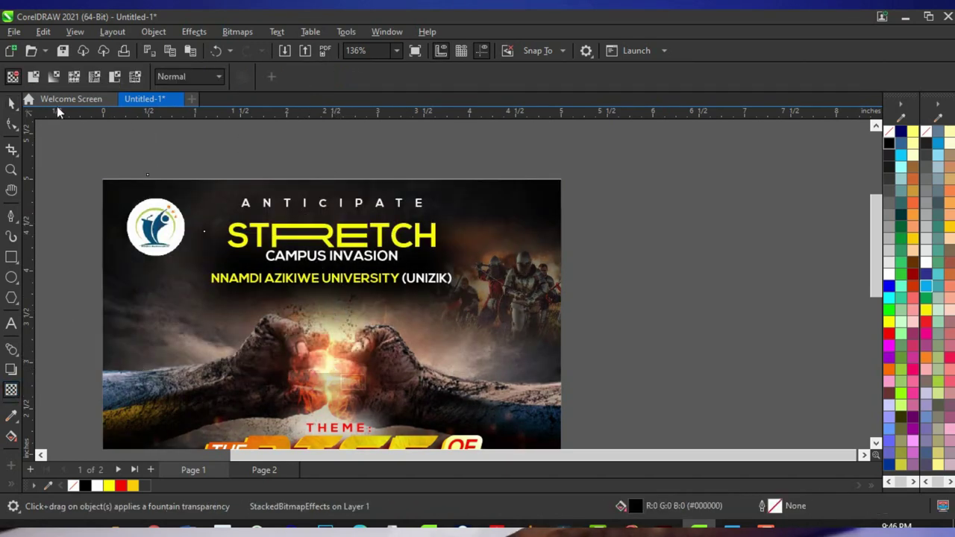
left_click(33, 79)
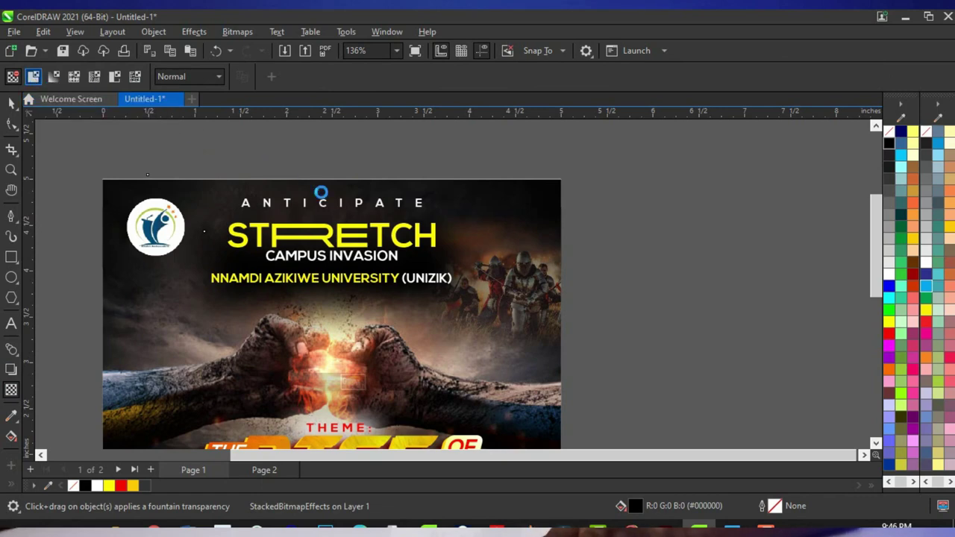
scroll(407, 268, "up", 1)
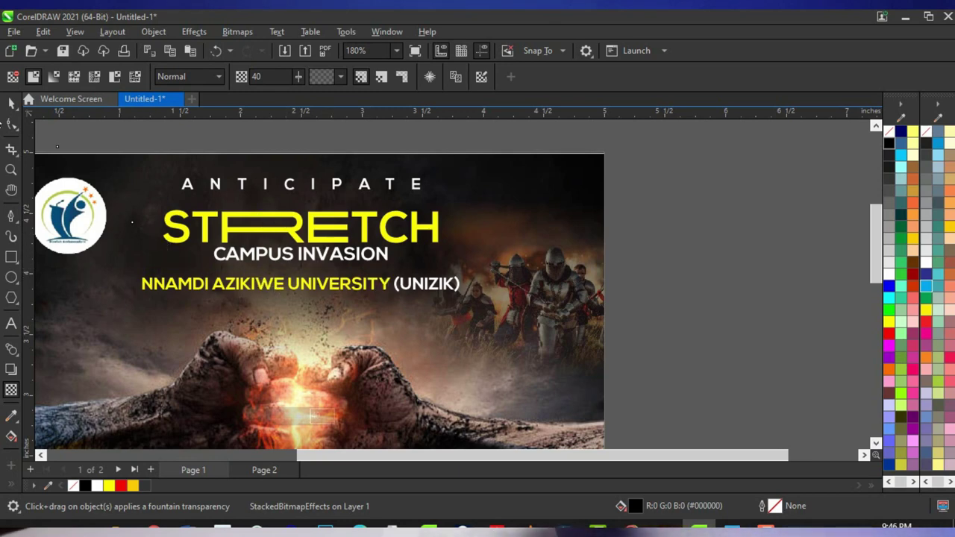
scroll(341, 294, "down", 2)
key("space")
scroll(334, 220, "up", 2)
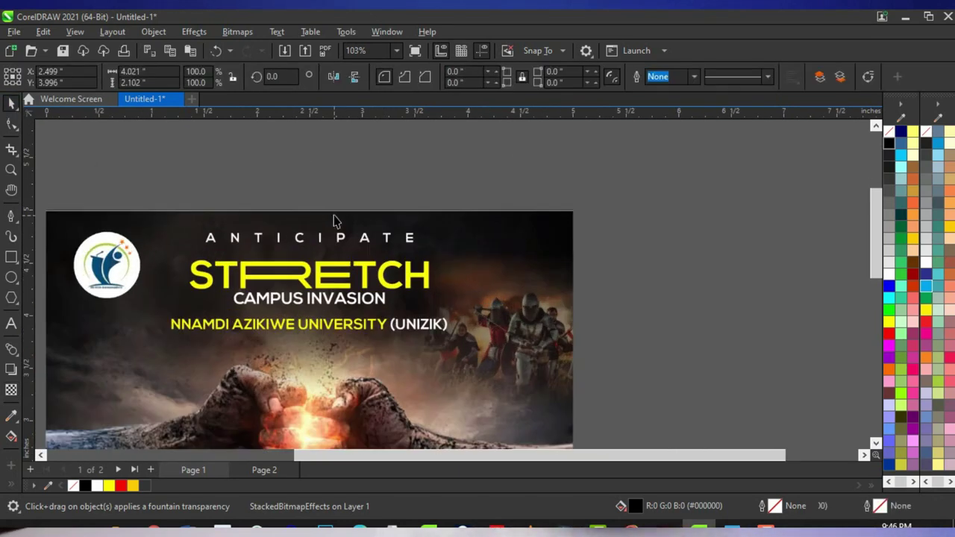
left_click(334, 206)
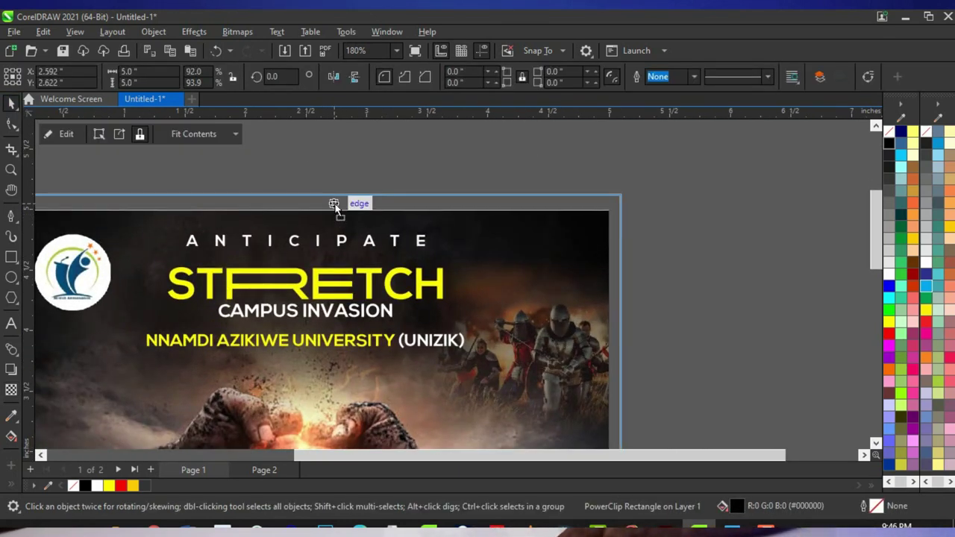
scroll(389, 234, "down", 3)
left_click(664, 266)
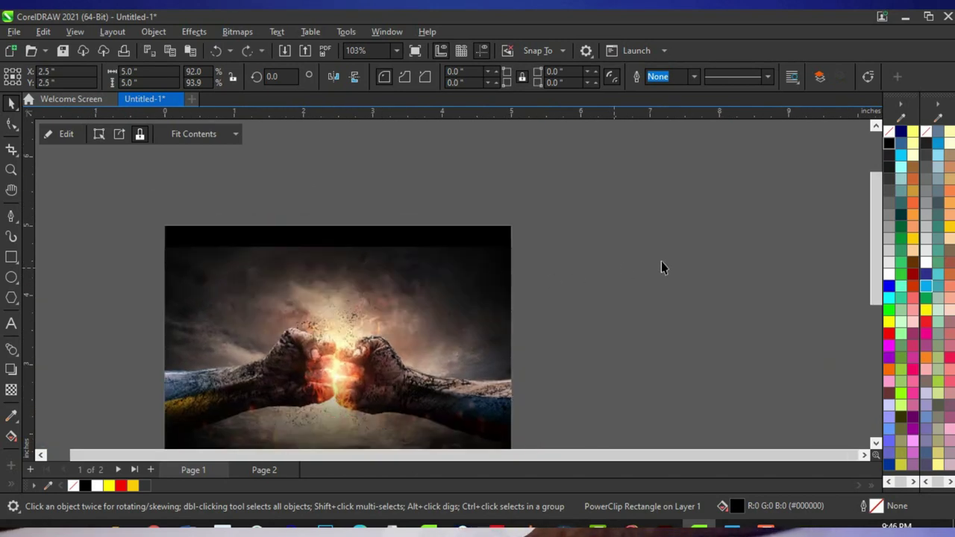
left_click(382, 322)
left_click_drag(377, 322, 401, 326)
key("ctrl+z")
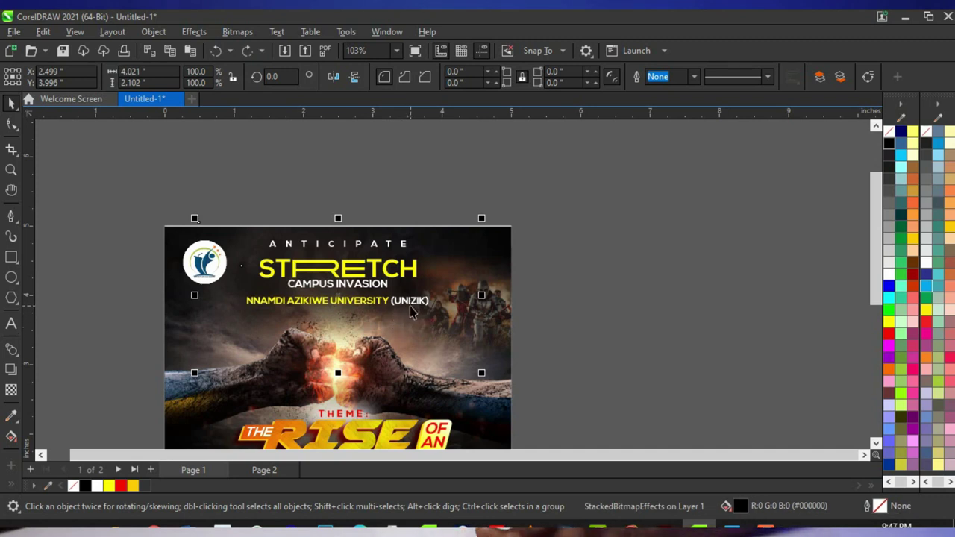
Cut the blurred black rectangle and paste it inside the PowerClip background with the fists and knights images
key("ctrl+x")
left_click(481, 262)
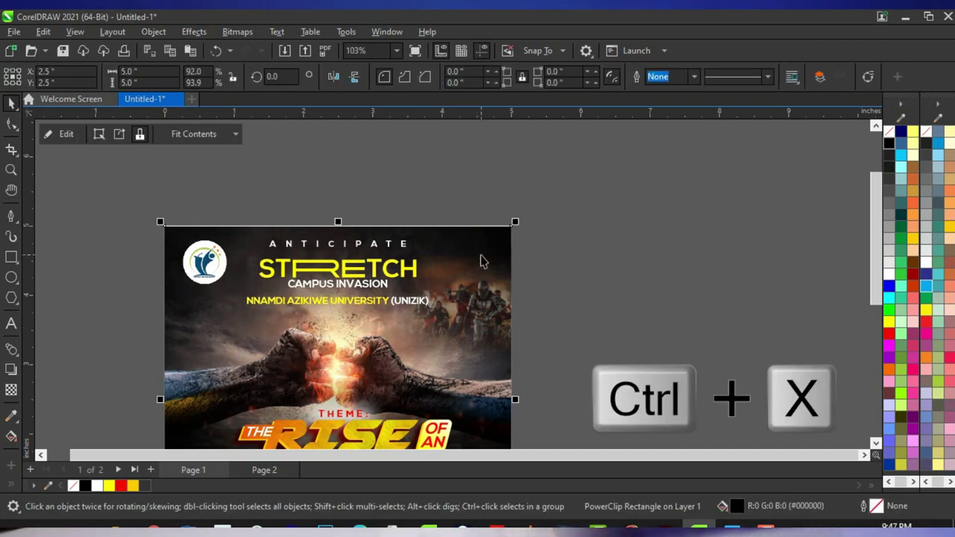
left_click(56, 135)
left_click(399, 270)
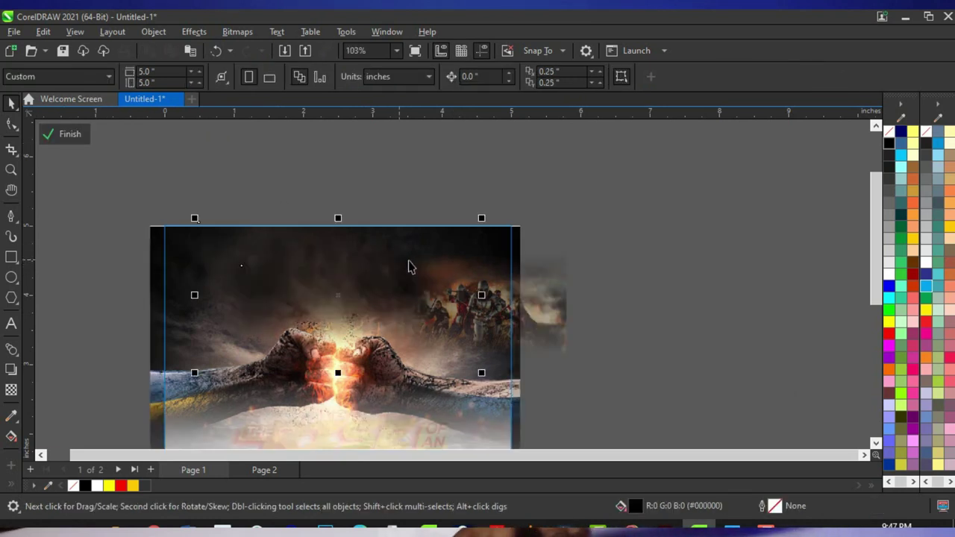
left_click(66, 134)
scroll(384, 220, "down", 1)
scroll(371, 239, "up", 2)
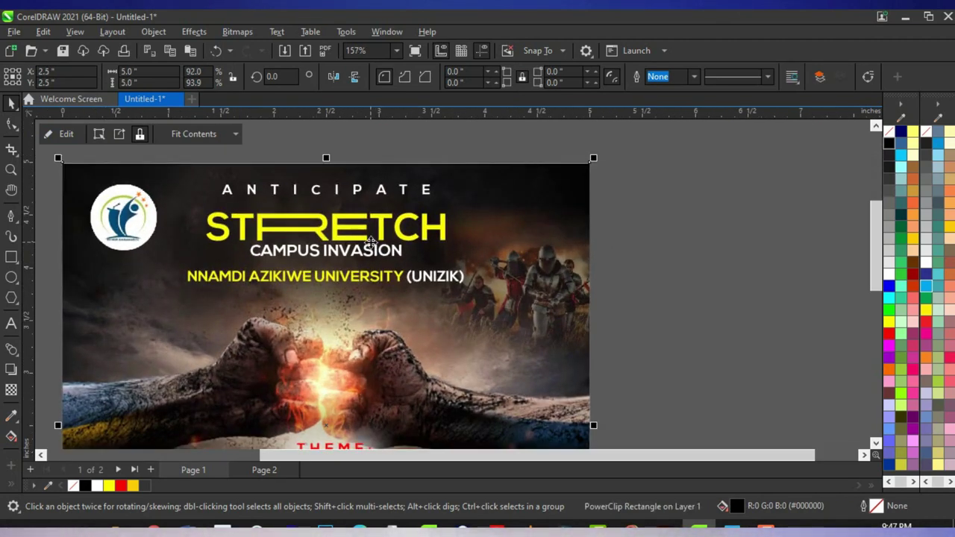
key("Escape")
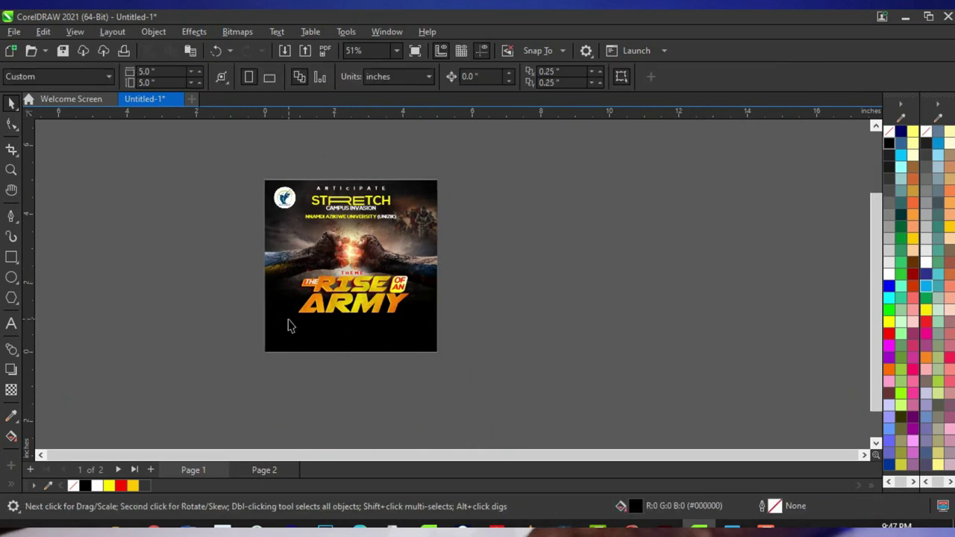
Import the two lens flare images, 3baccea340aea382ab83d3485ef909a5 and images - 2021-02-03T152951.239, from New folder (4) into the document
scroll(294, 322, "up", 2)
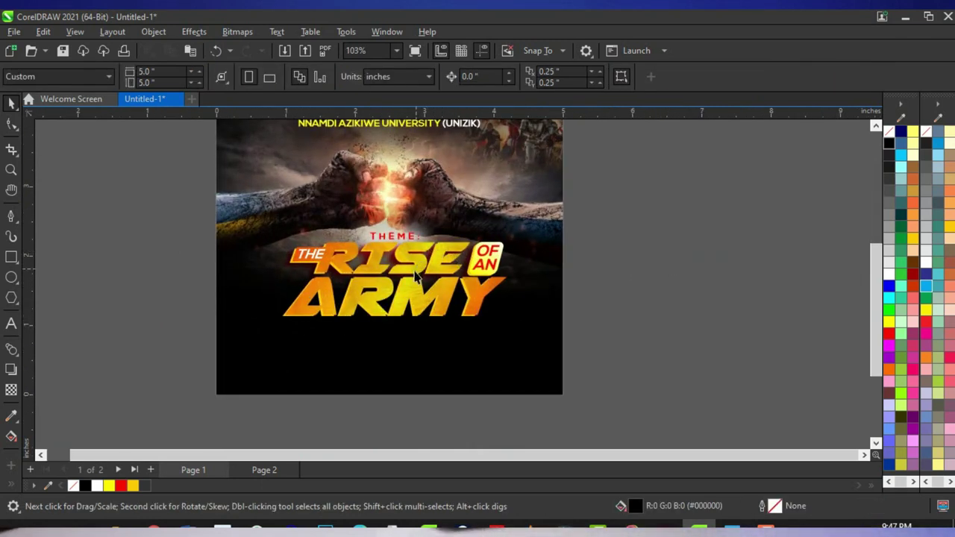
scroll(432, 255, "up", 1)
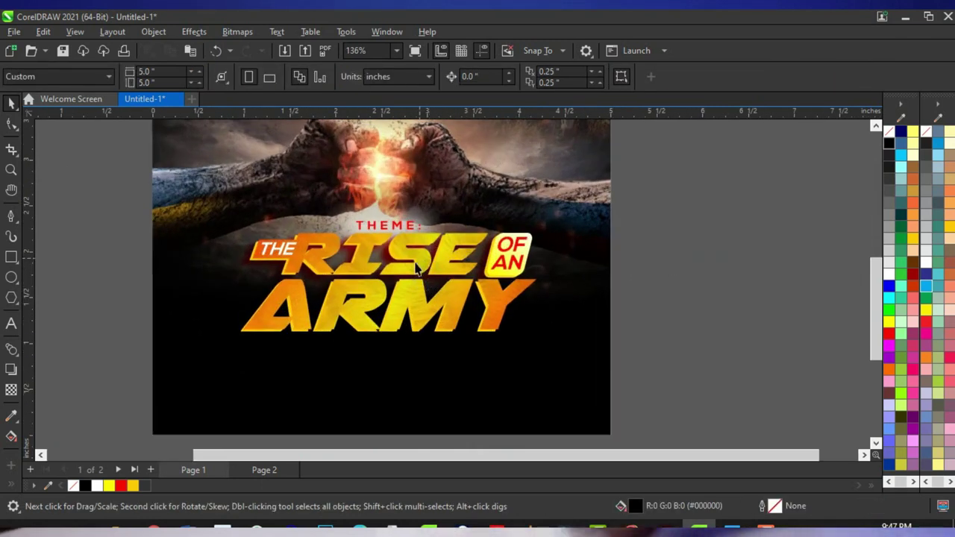
left_click(131, 526)
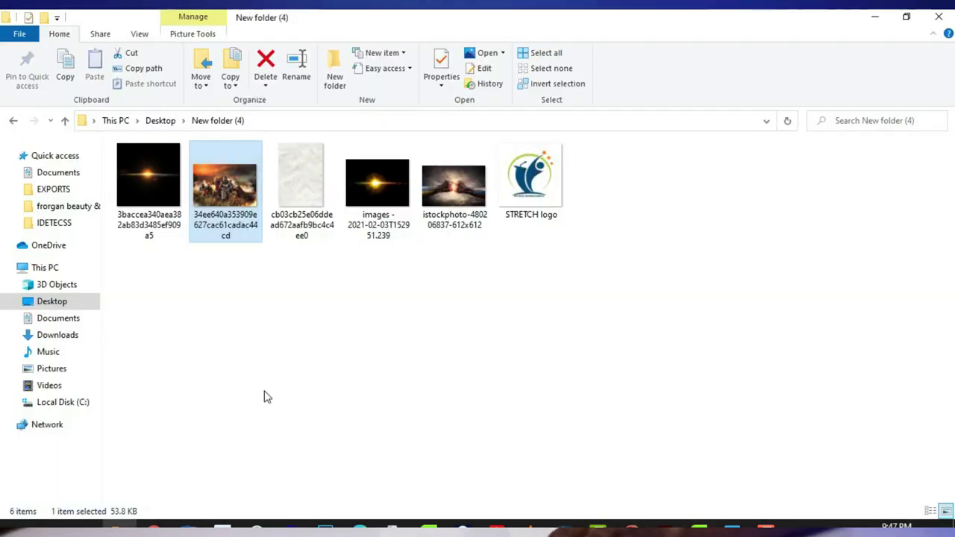
left_click(378, 183)
left_click(146, 196, "ctrl")
left_click_drag(383, 192, 682, 288)
scroll(518, 297, "down", 4)
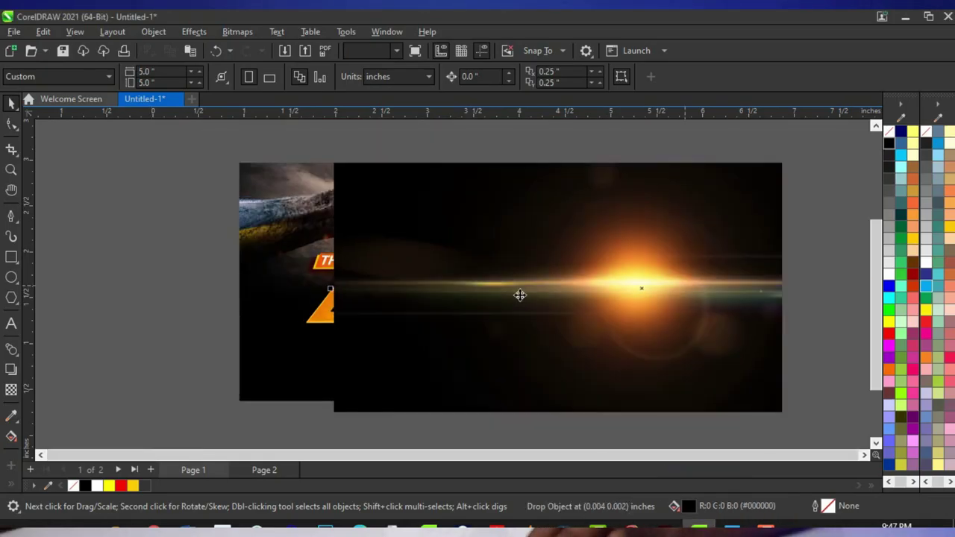
Set the large and small lens flare images apart on opposite sides of the poster, outside the page
left_click(690, 283)
left_click_drag(623, 306, 171, 305)
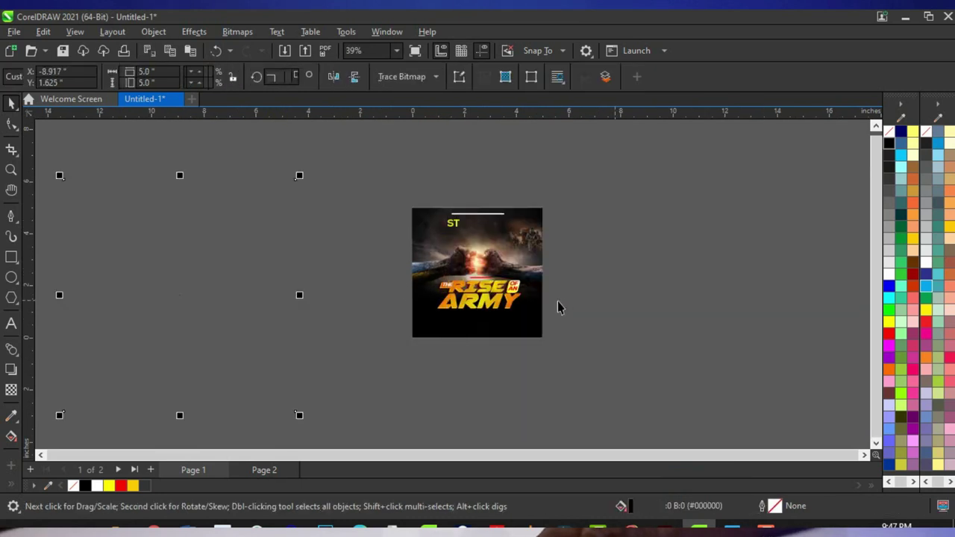
left_click_drag(571, 305, 633, 280)
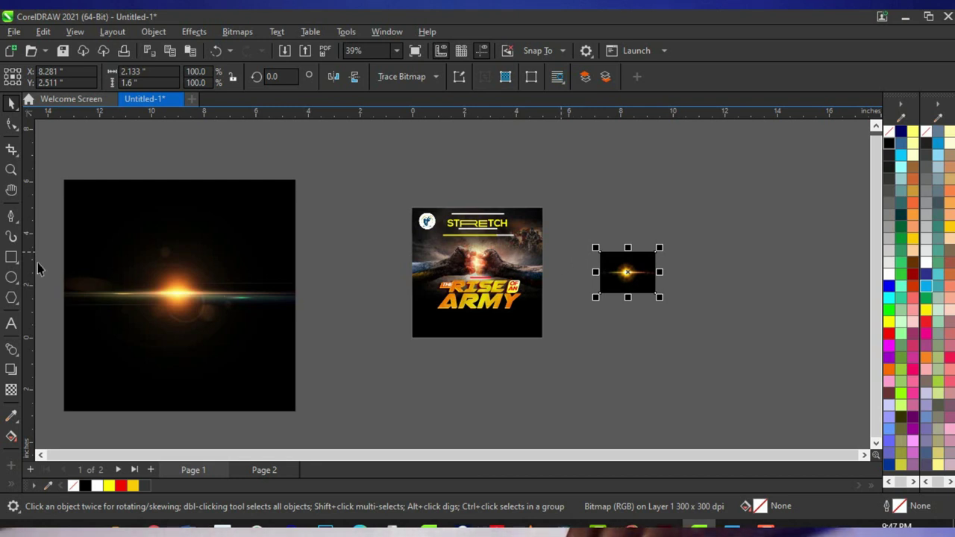
left_click(198, 318)
left_click_drag(200, 340, 261, 332)
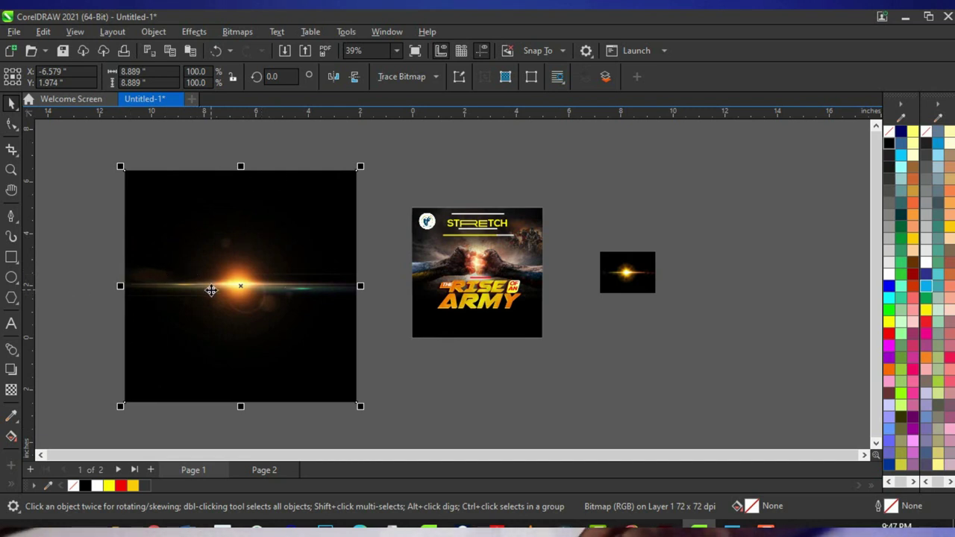
Set the large lens flare's transparency merge mode to Screen so its black background drops out
scroll(211, 291, "up", 1)
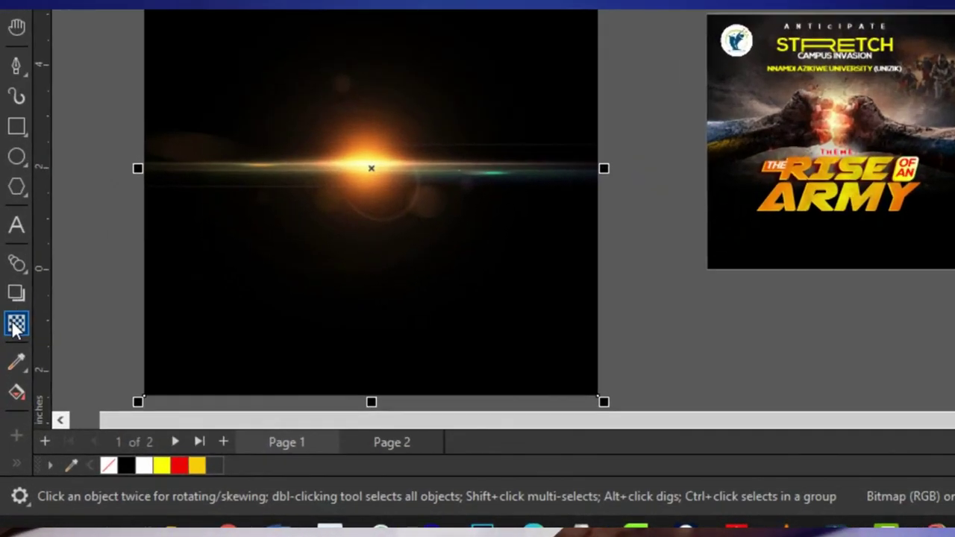
left_click(17, 326)
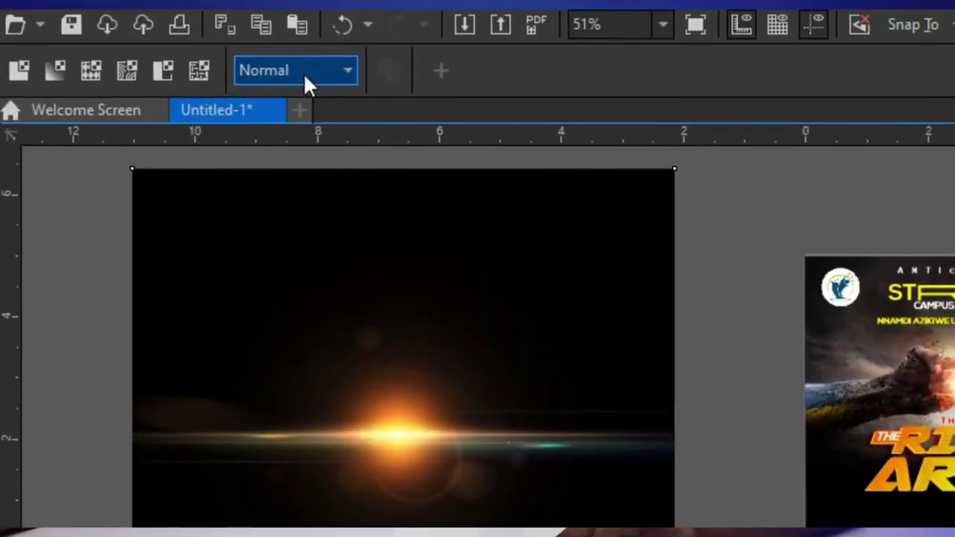
left_click(299, 70)
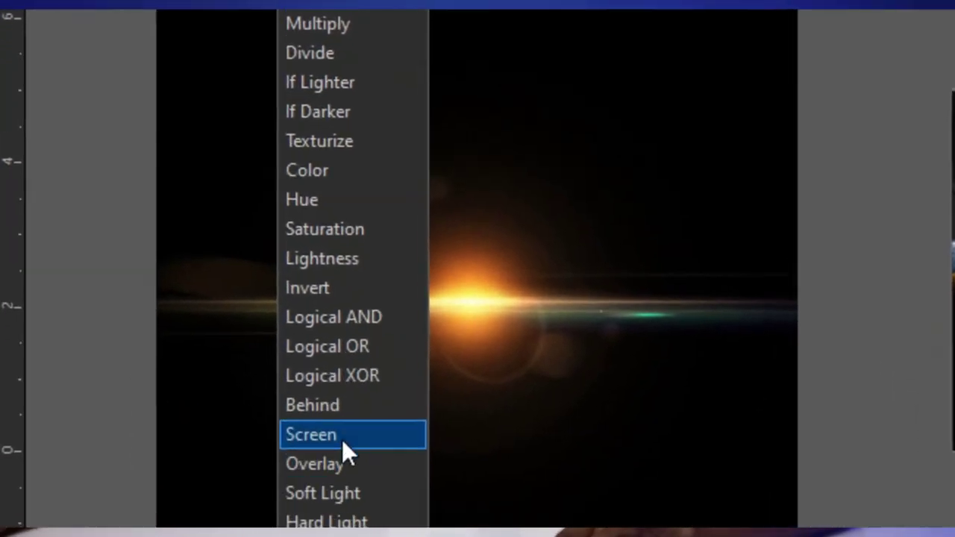
left_click(292, 536)
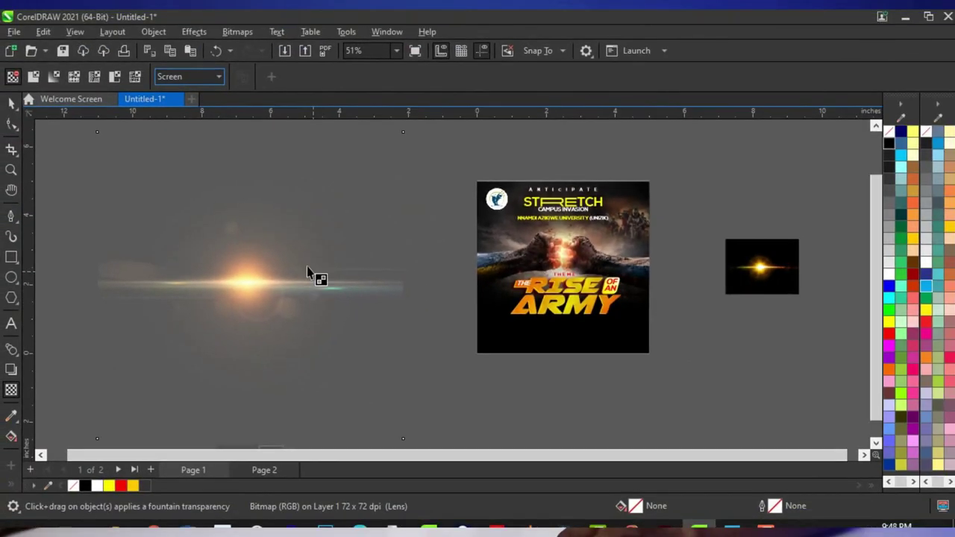
Scale the large flare down to about 4.34 inches square and place it between RISE and ARMY
left_click(11, 102)
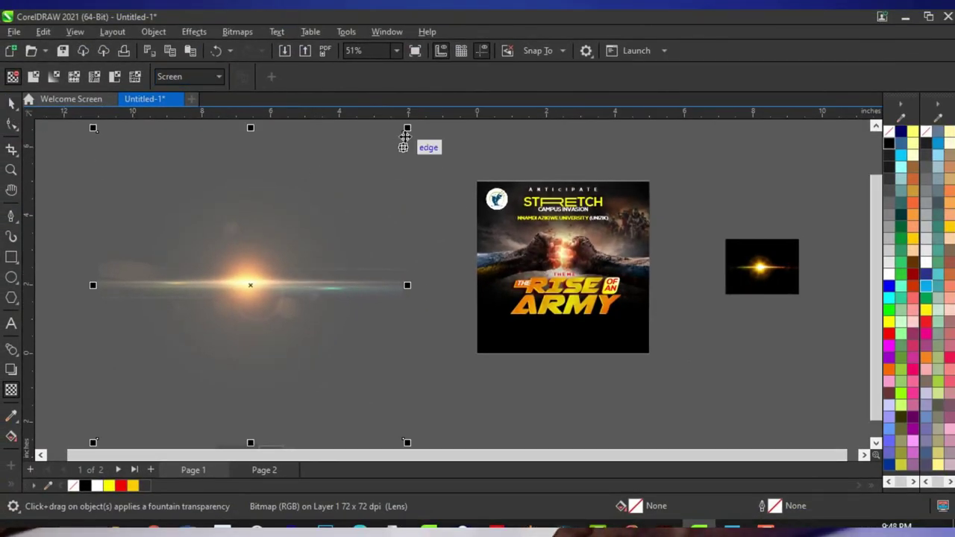
key("space")
left_click_drag(407, 127, 329, 206)
left_click_drag(354, 302, 667, 297)
scroll(580, 291, "up", 2)
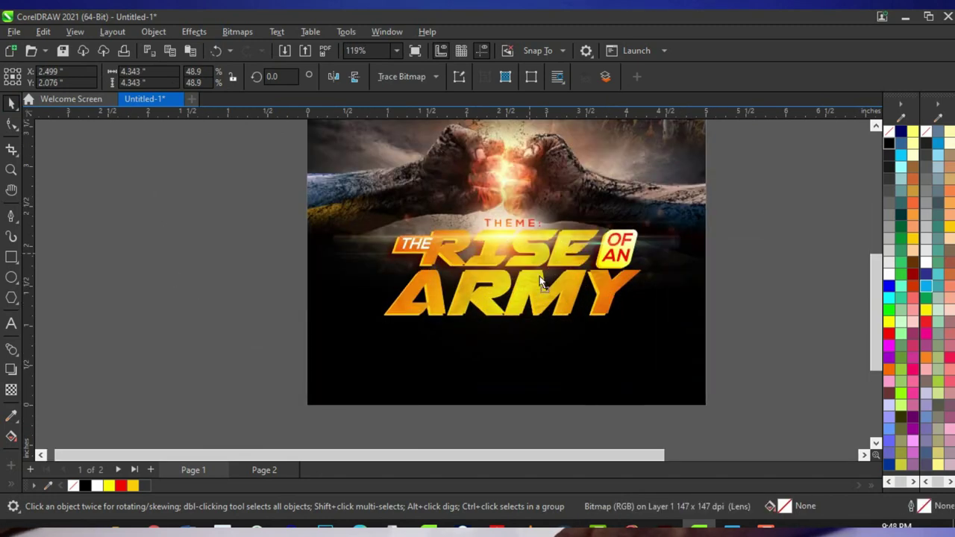
left_click(542, 282)
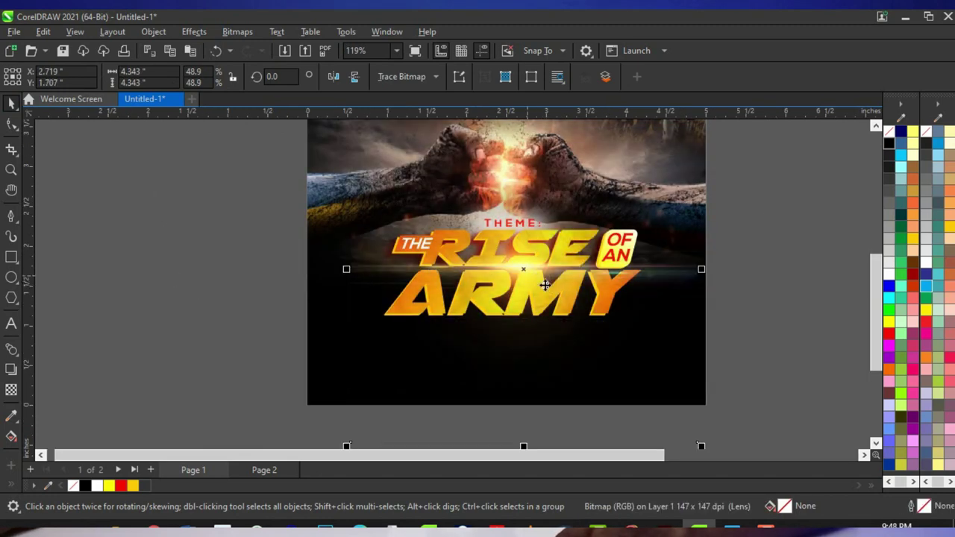
Shrink the large flare to about 2.67 inches, center it between RISE and ARMY, and widen it to about 3.53 inches
scroll(544, 284, "down", 2)
left_click_drag(607, 381, 579, 372)
scroll(532, 298, "up", 2)
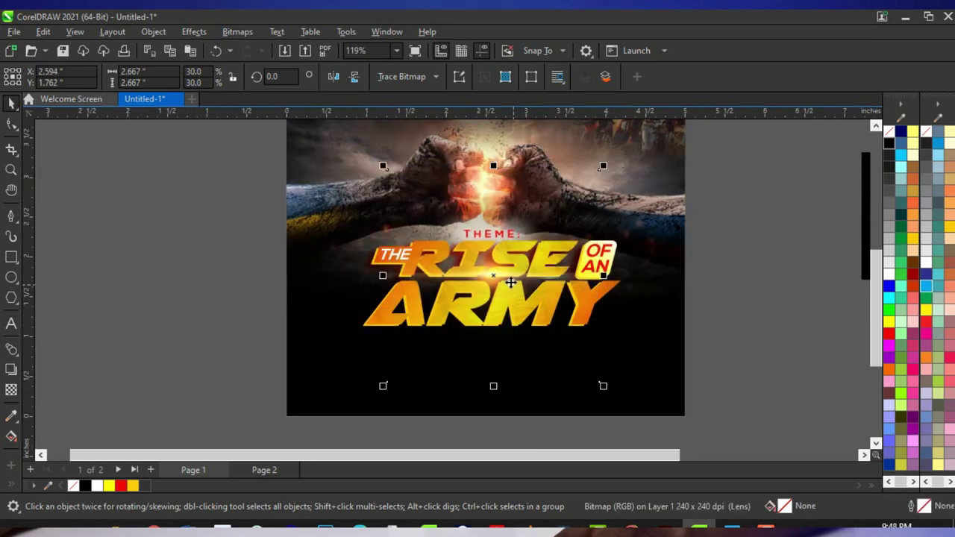
scroll(510, 285, "up", 1)
scroll(514, 285, "up", 1)
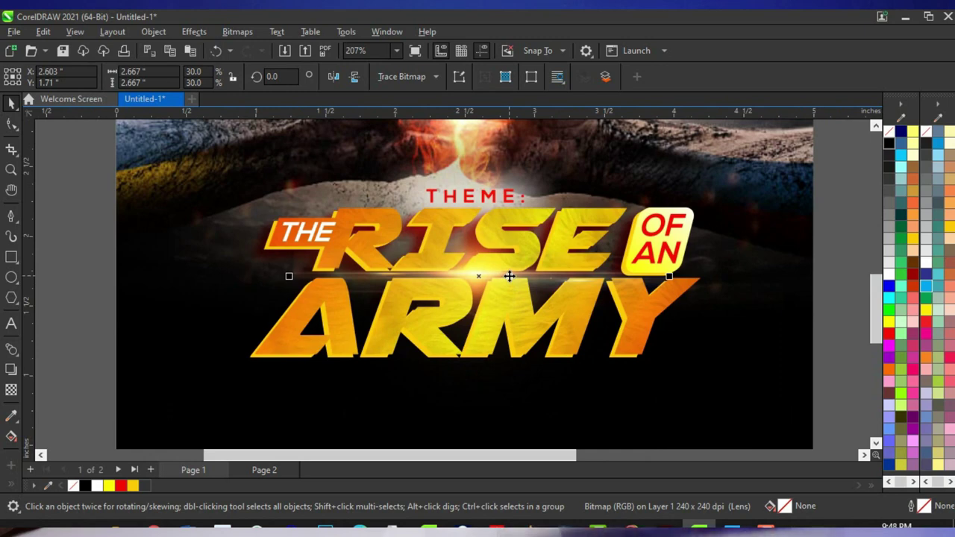
scroll(601, 274, "down", 1)
left_click_drag(654, 287, 699, 292)
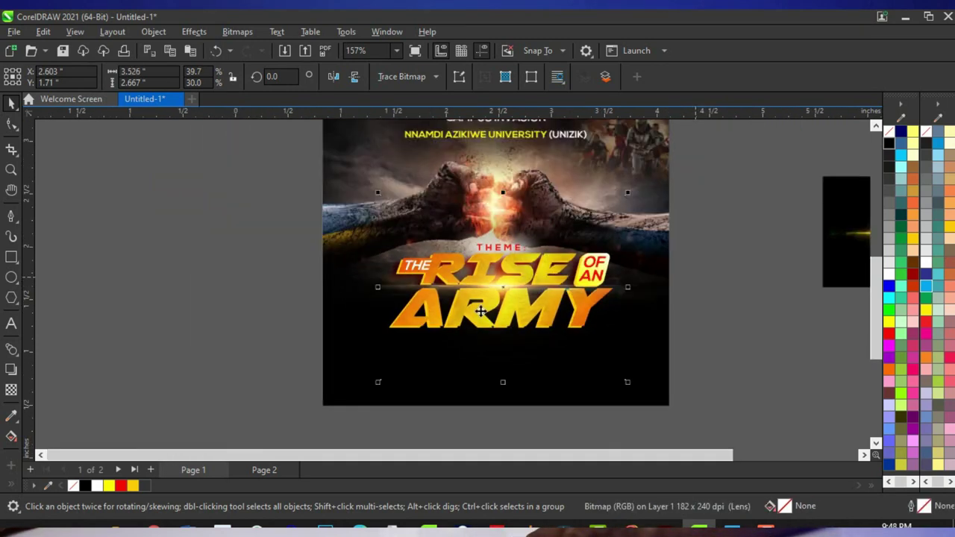
Move the small lens flare beside the word ARMY and set its transparency merge mode to Screen
scroll(481, 312, "down", 2)
left_click(757, 270)
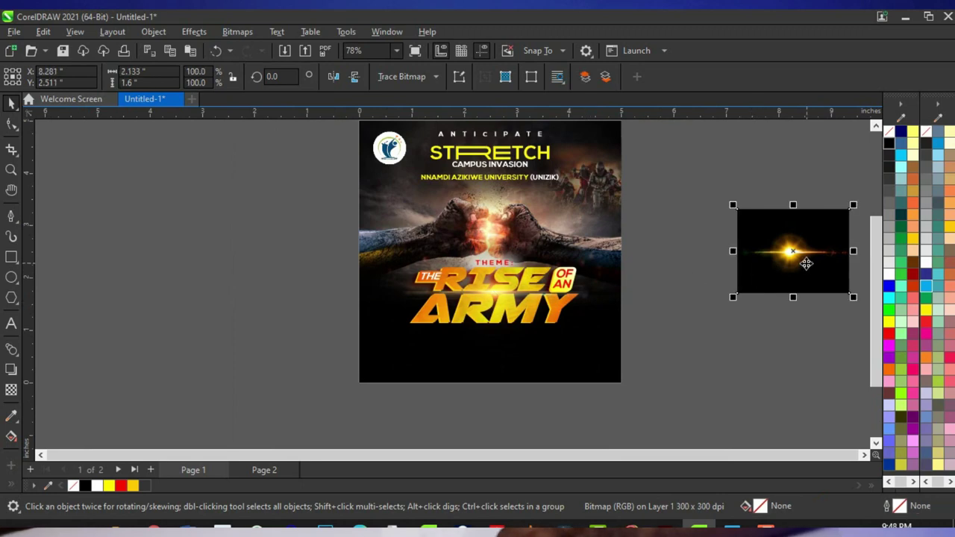
left_click_drag(795, 267, 605, 335)
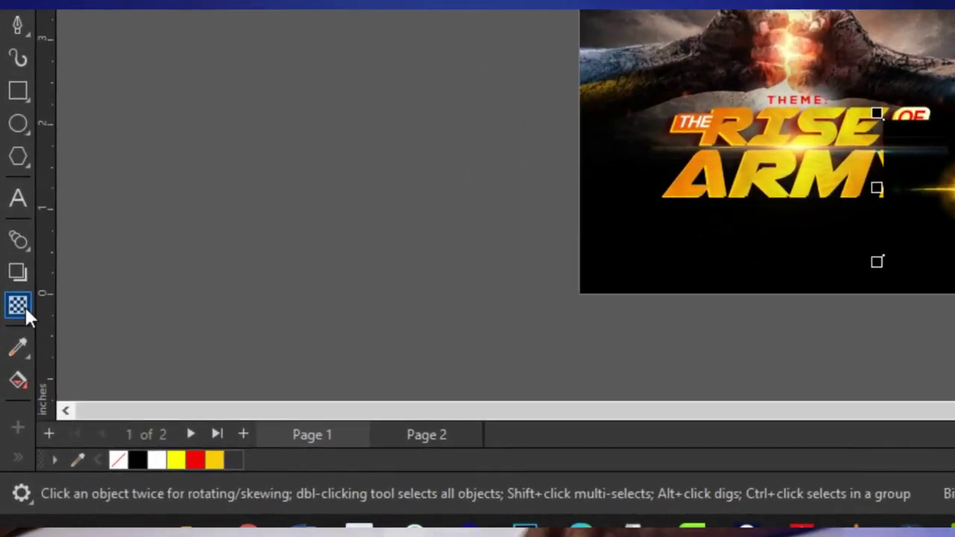
left_click(24, 305)
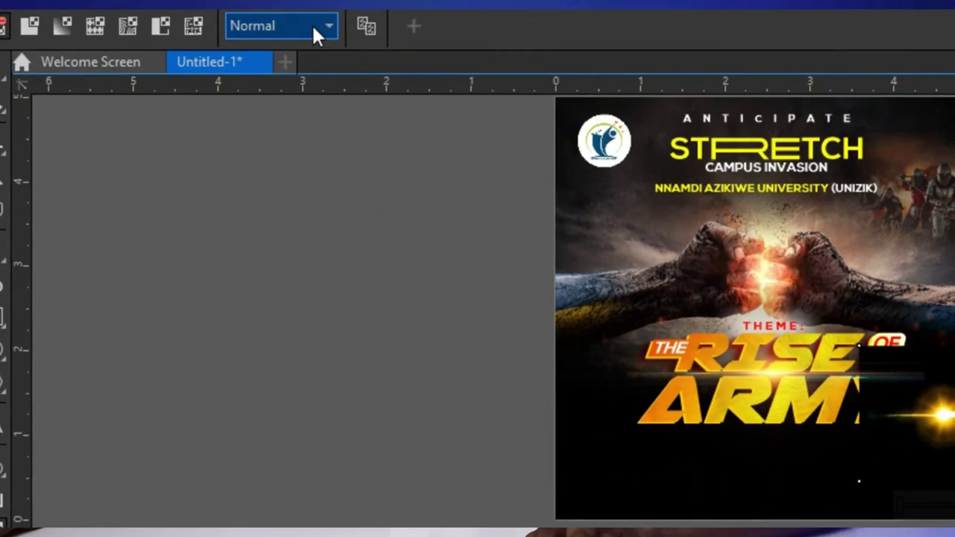
left_click(313, 34)
left_click(274, 463)
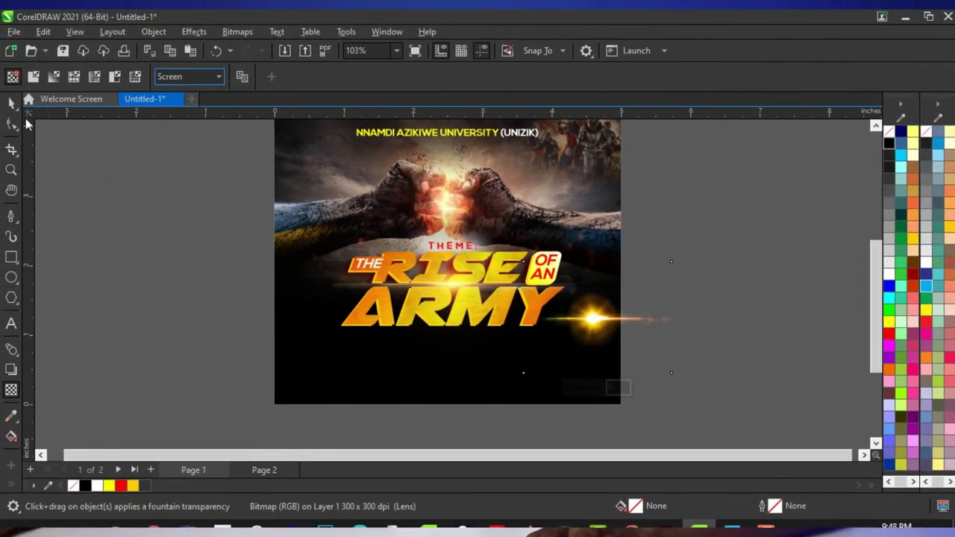
Scale the small flare to about 1.16 by 0.87 inches and place it on the upper tip of the Y in ARMY
left_click(11, 102)
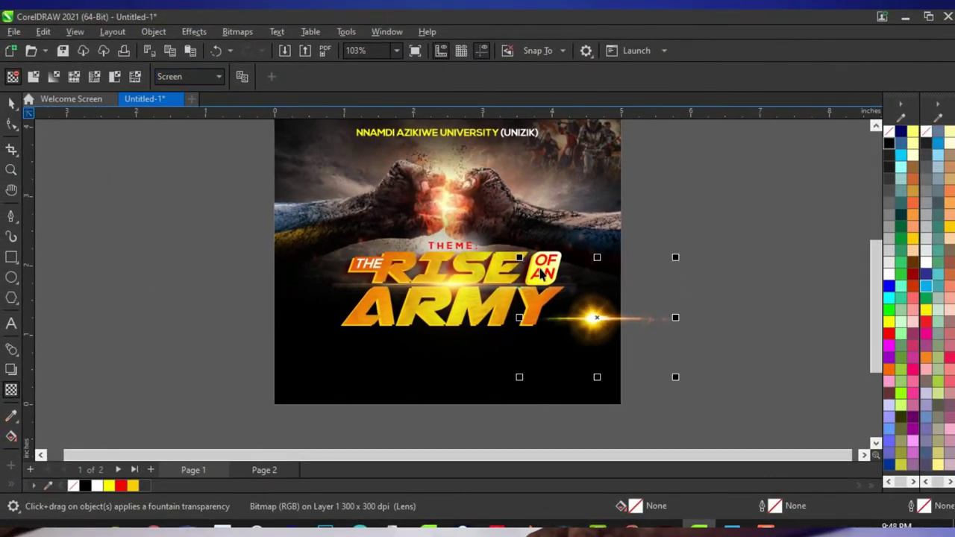
left_click_drag(672, 375, 628, 377)
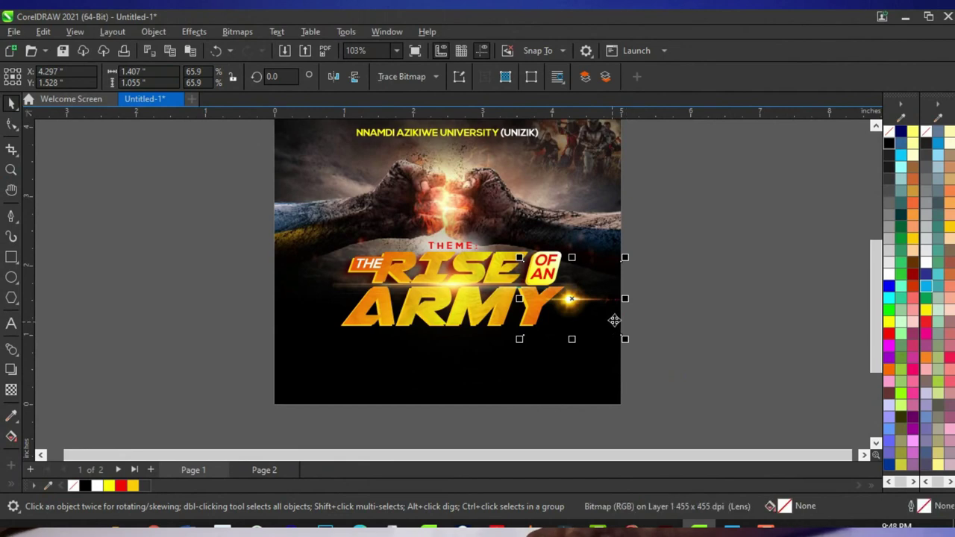
scroll(615, 327, "up", 2)
left_click_drag(569, 305, 545, 291)
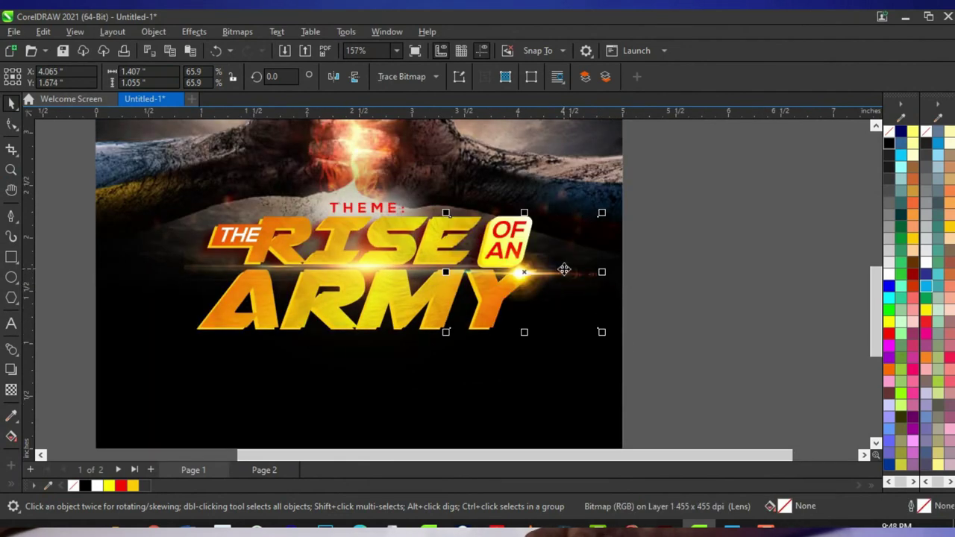
left_click_drag(605, 219, 600, 240)
scroll(594, 269, "down", 2)
scroll(513, 313, "up", 1)
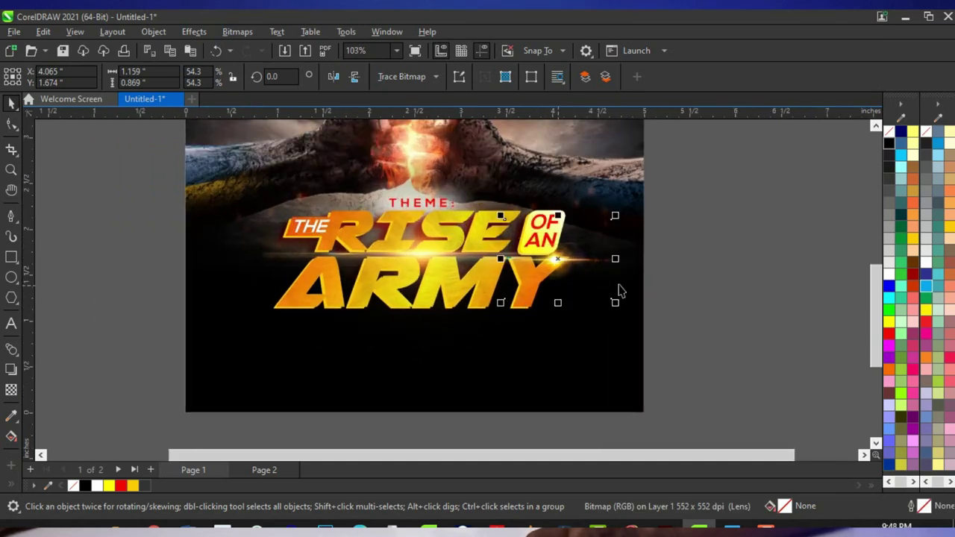
left_click_drag(505, 263, 335, 252)
key("ctrl+z")
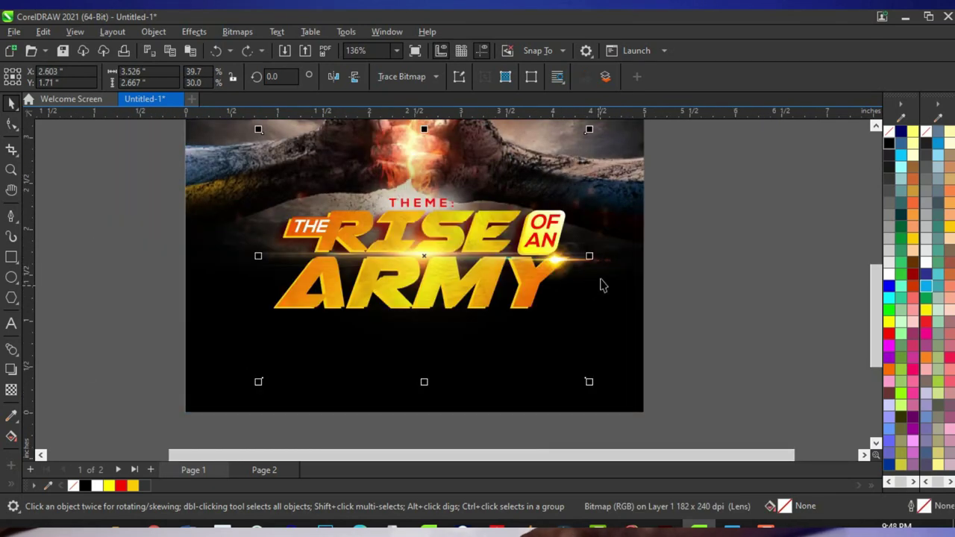
left_click(692, 259)
scroll(556, 259, "up", 3)
left_click(592, 260)
scroll(643, 283, "down", 3)
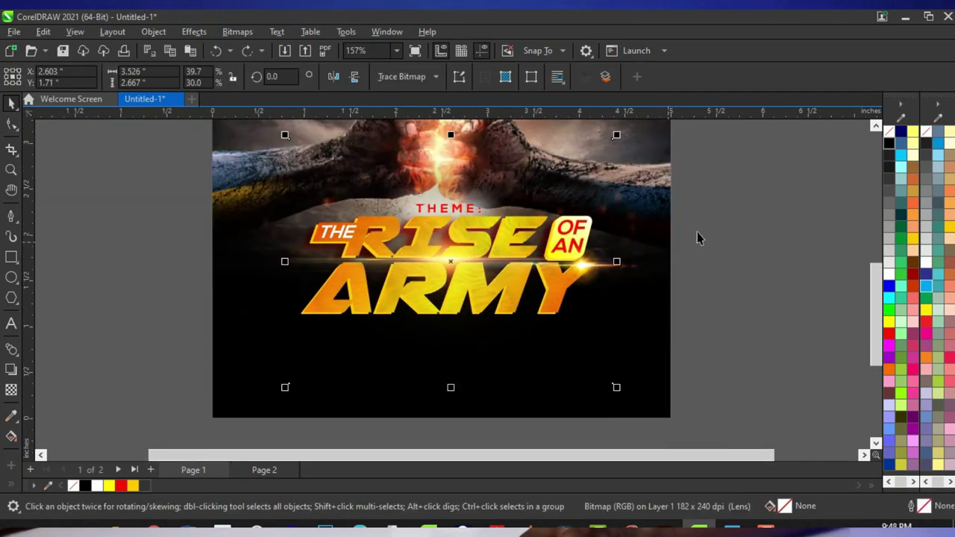
Duplicate the small lens flare from the Y in ARMY and place the copy at the lower left corner of THE
key("Escape")
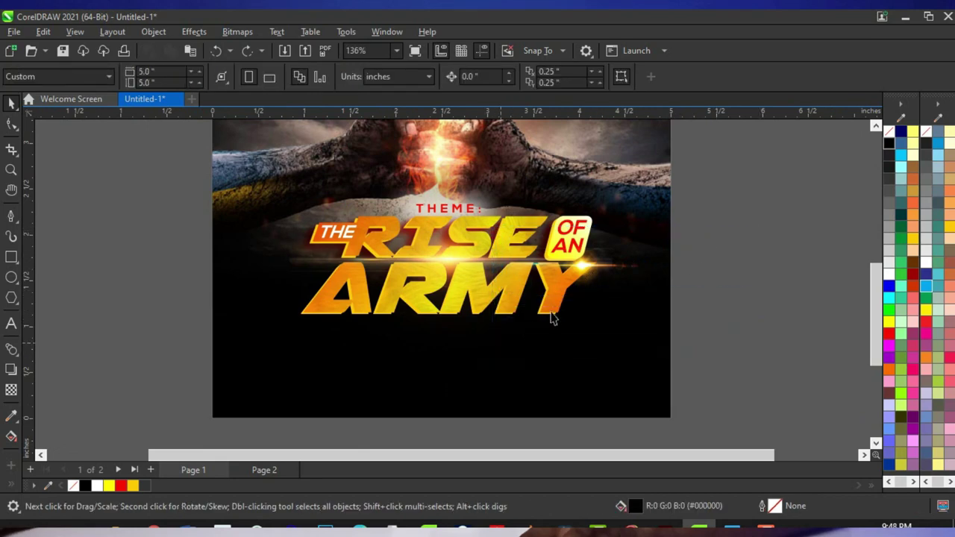
left_click(589, 268)
left_click(604, 273)
left_click_drag(587, 265, 319, 252)
scroll(320, 251, "up", 2)
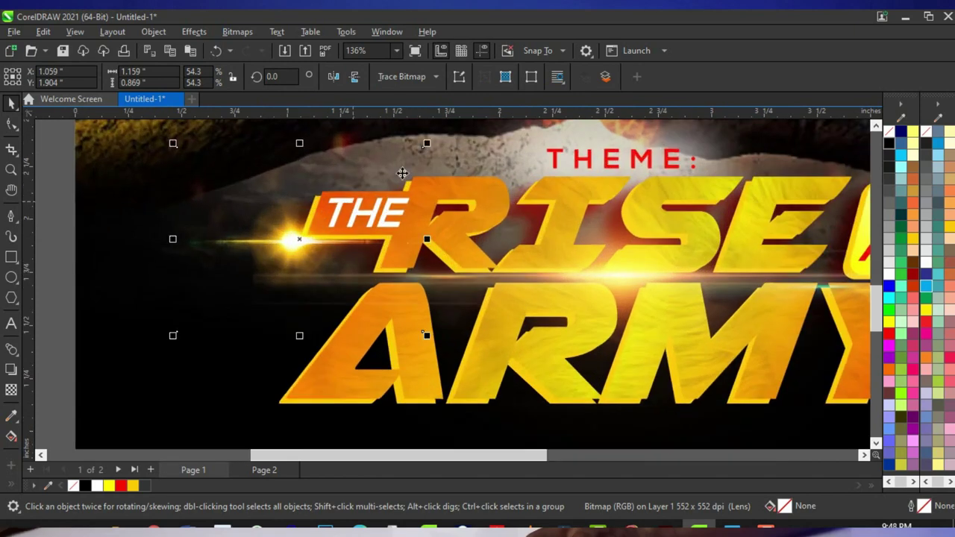
Shrink the flare copy to about 0.55 by 0.41 inches, center it on the edge of THE, and widen it to about 0.76 inches
scroll(414, 176, "down", 2)
scroll(418, 177, "up", 1)
left_click_drag(421, 182, 374, 229)
left_click_drag(316, 252, 321, 267)
scroll(321, 267, "down", 3)
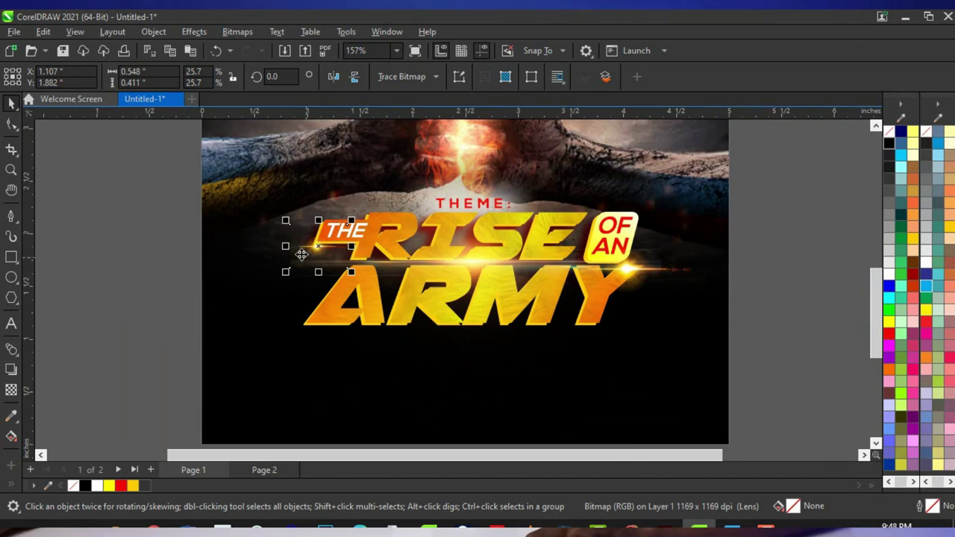
left_click_drag(288, 250, 275, 246)
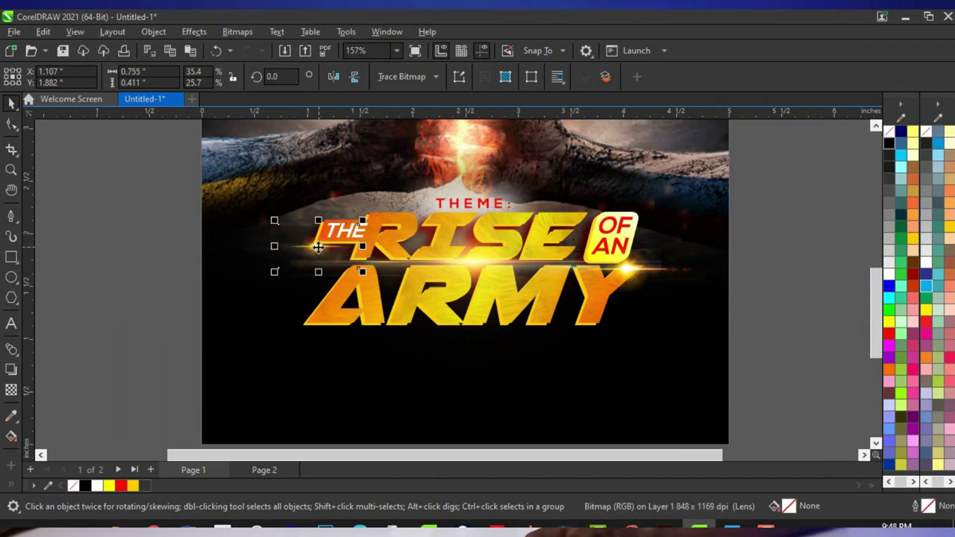
Duplicate the flare to the base of the A in ARMY, enlarge it to about 1.91 by 1.04 inches, and narrow it slightly
left_click_drag(338, 285, 379, 322)
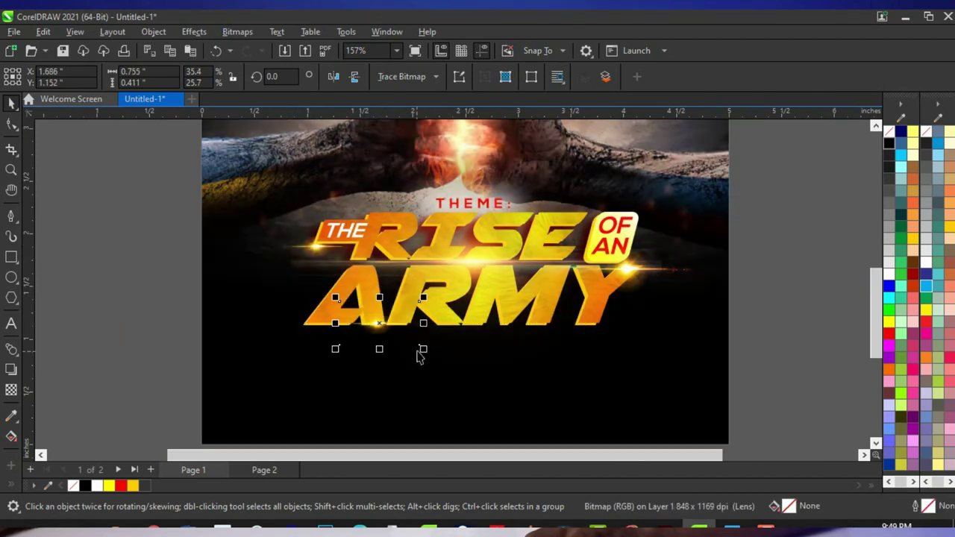
left_click_drag(433, 359, 487, 384)
left_click_drag(373, 324, 387, 321)
scroll(389, 335, "up", 1)
scroll(415, 288, "down", 8)
scroll(396, 300, "up", 3)
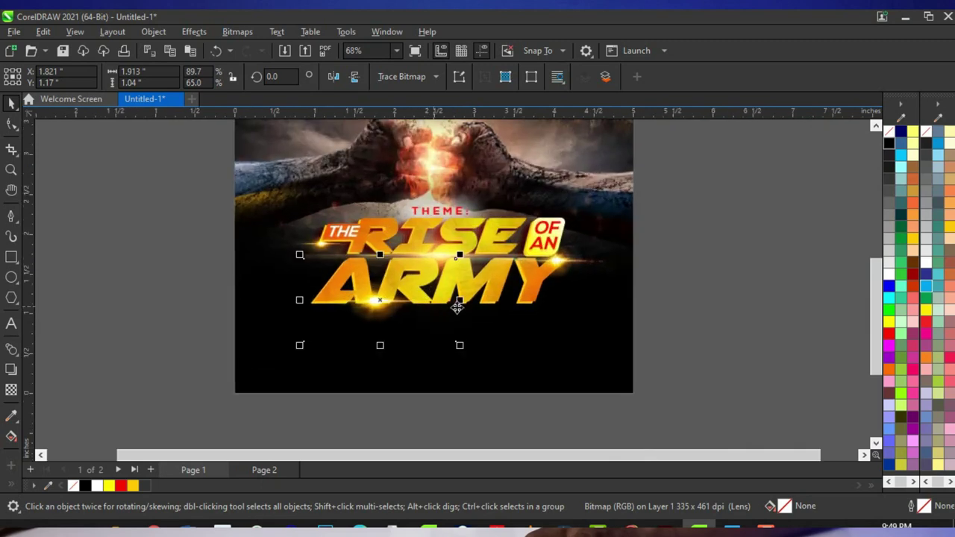
left_click_drag(460, 301, 444, 301)
scroll(409, 298, "down", 1)
left_click(575, 283)
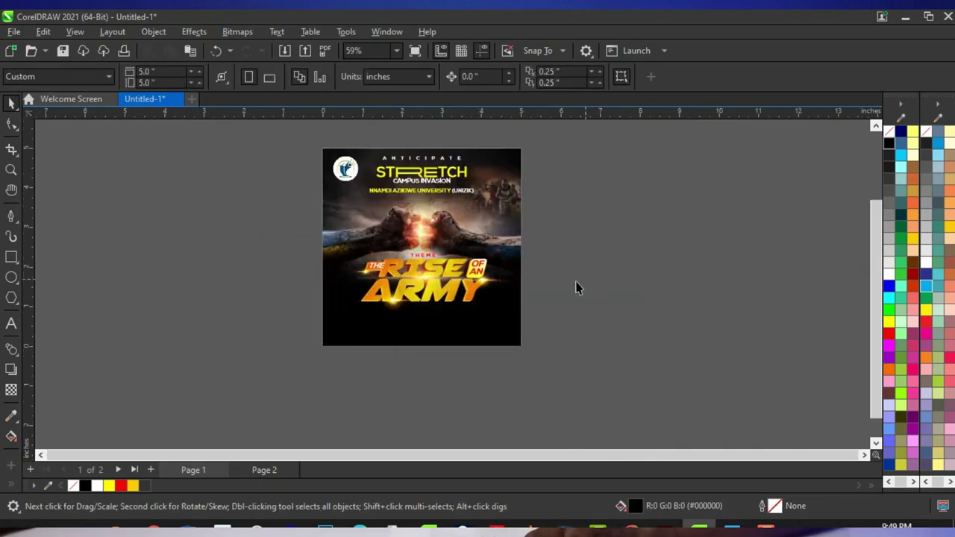
Bring the August 2021 date block, its lines, and the powered-by and contact text from page 2 onto page 1
scroll(463, 321, "down", 2)
scroll(433, 309, "up", 2)
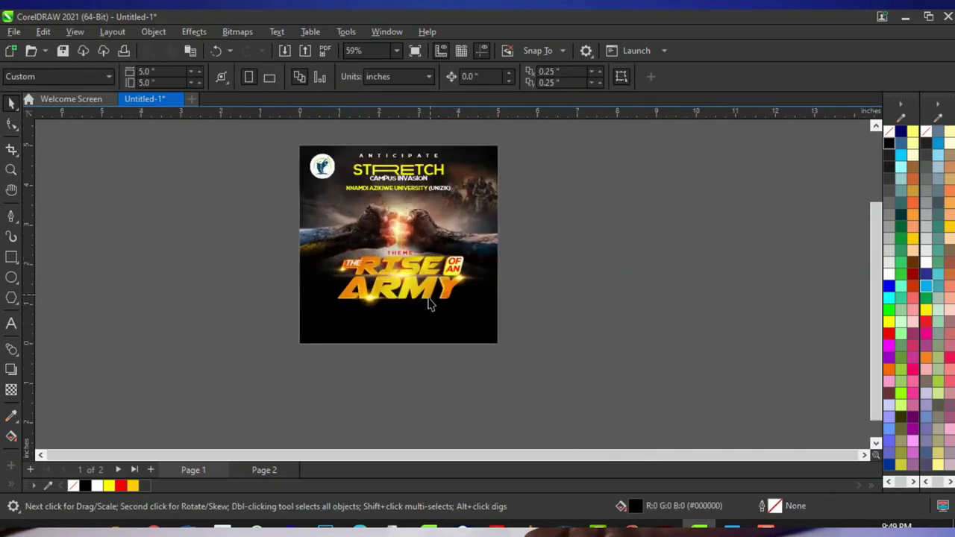
scroll(459, 321, "up", 1)
scroll(470, 306, "down", 2)
scroll(451, 257, "up", 4)
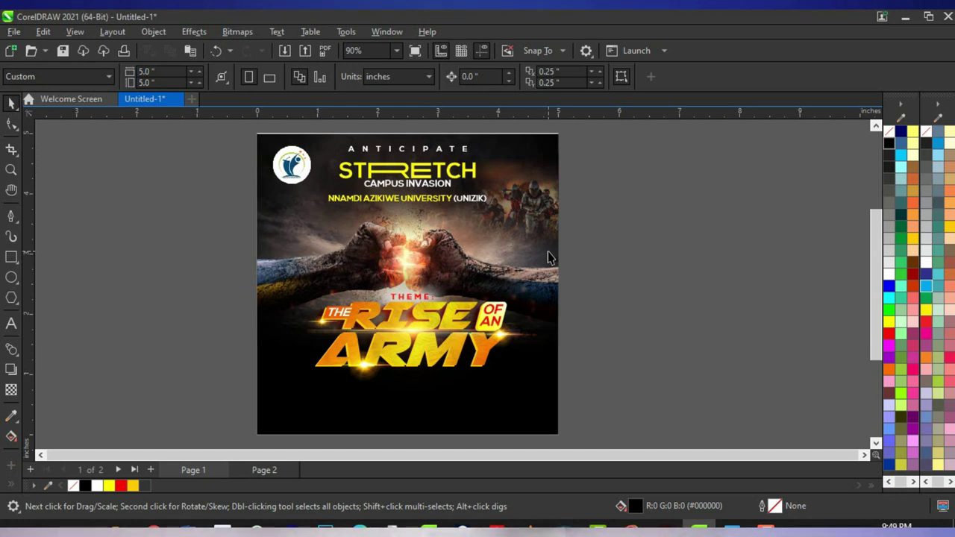
left_click(266, 470)
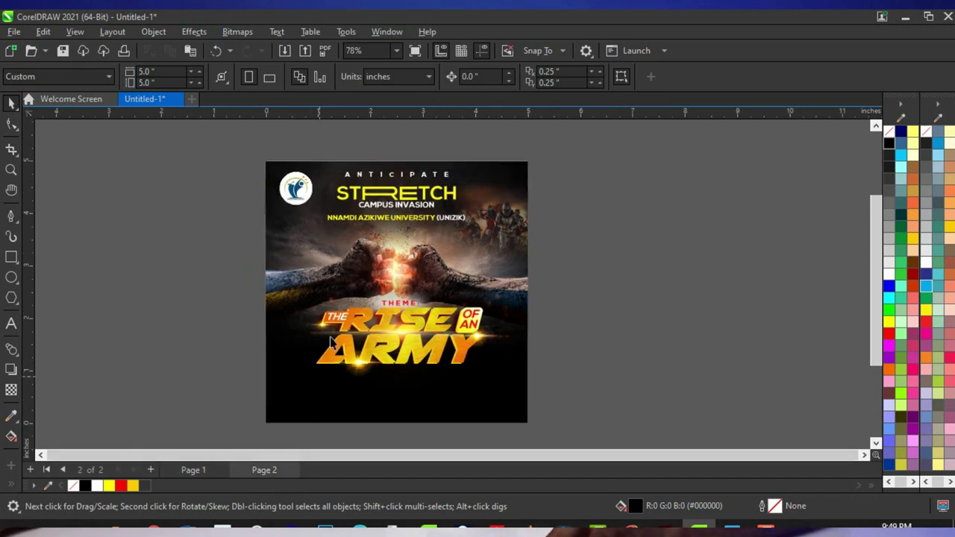
left_click_drag(597, 309, 240, 427)
scroll(388, 390, "up", 2)
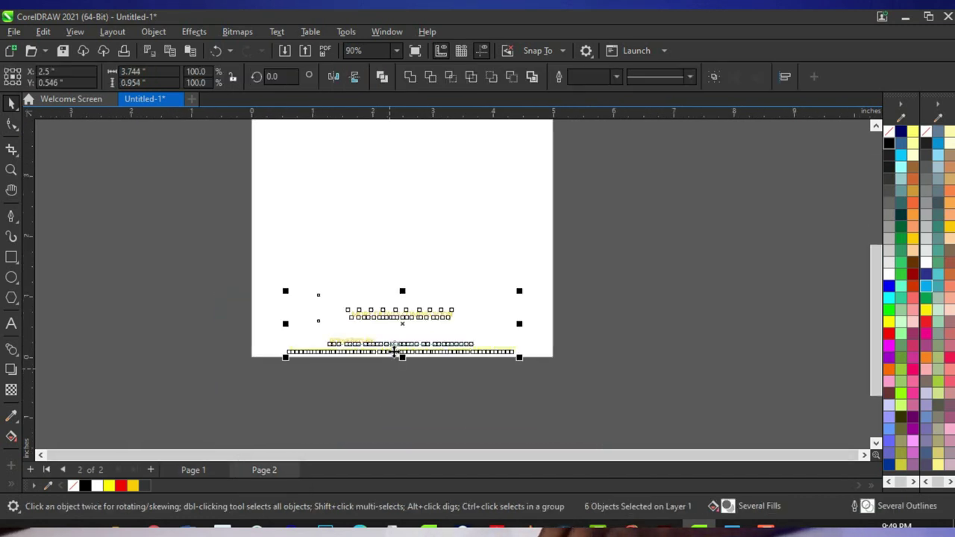
left_click(193, 470)
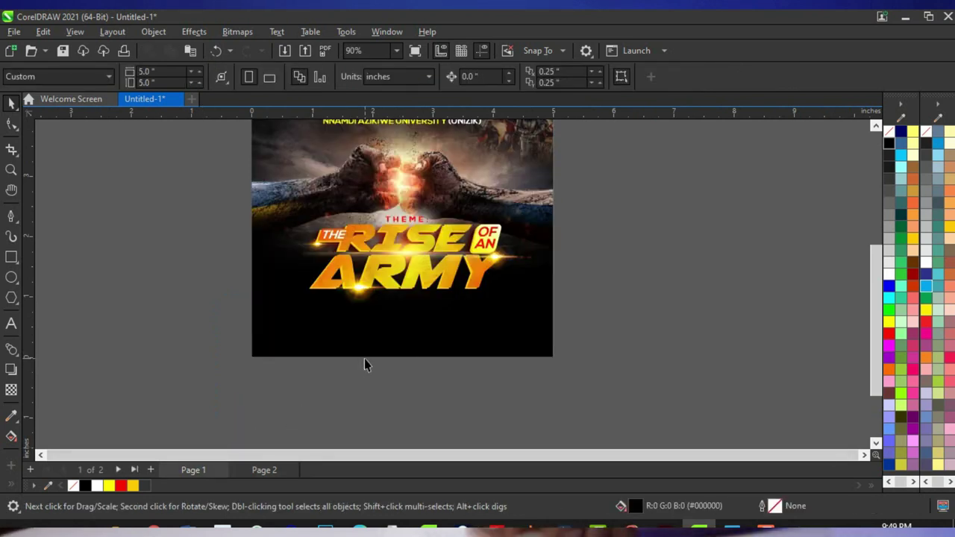
scroll(415, 328, "up", 2)
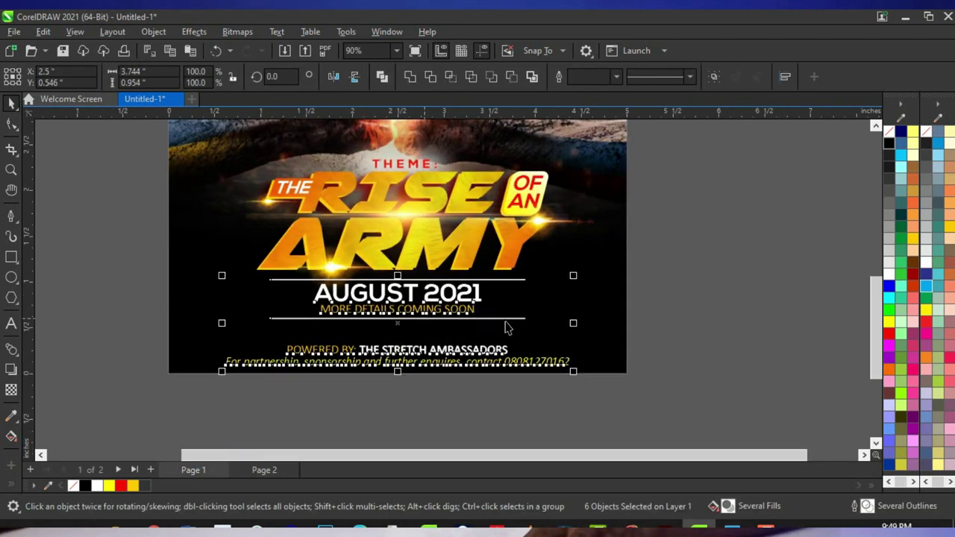
Move the August 2021 date block with its two lines down below ARMY and scale it to about 2.37 by 0.36 inches
left_click_drag(731, 260, 203, 338)
scroll(411, 299, "up", 3)
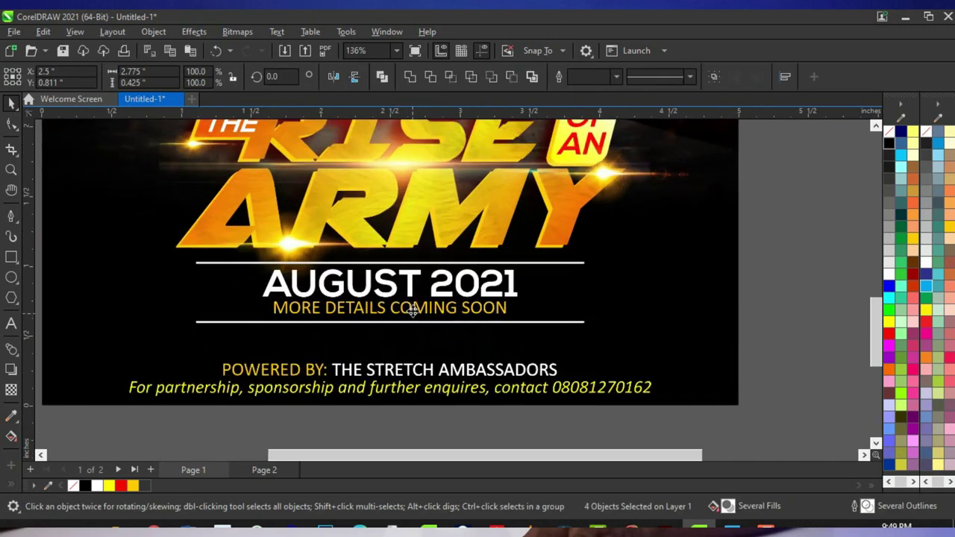
left_click_drag(411, 291, 412, 308)
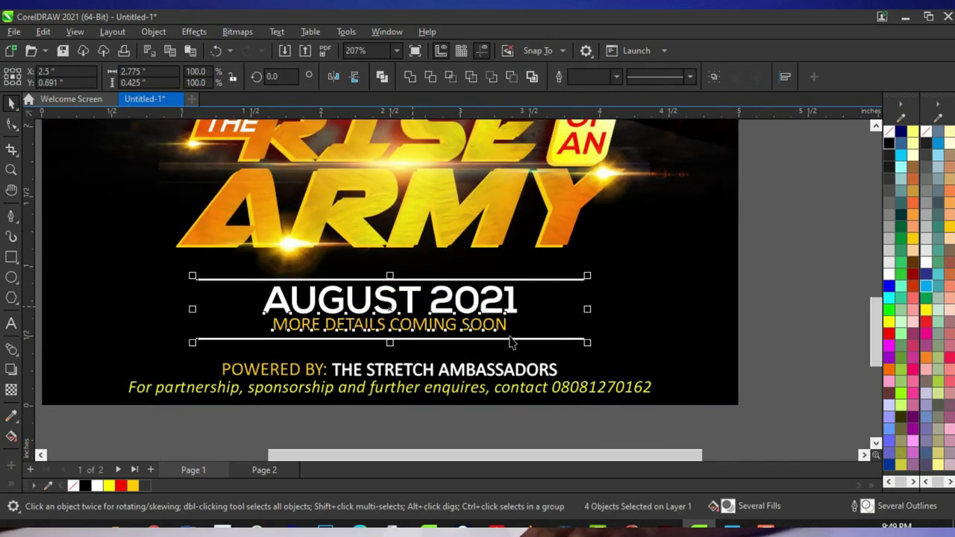
left_click_drag(587, 342, 560, 353)
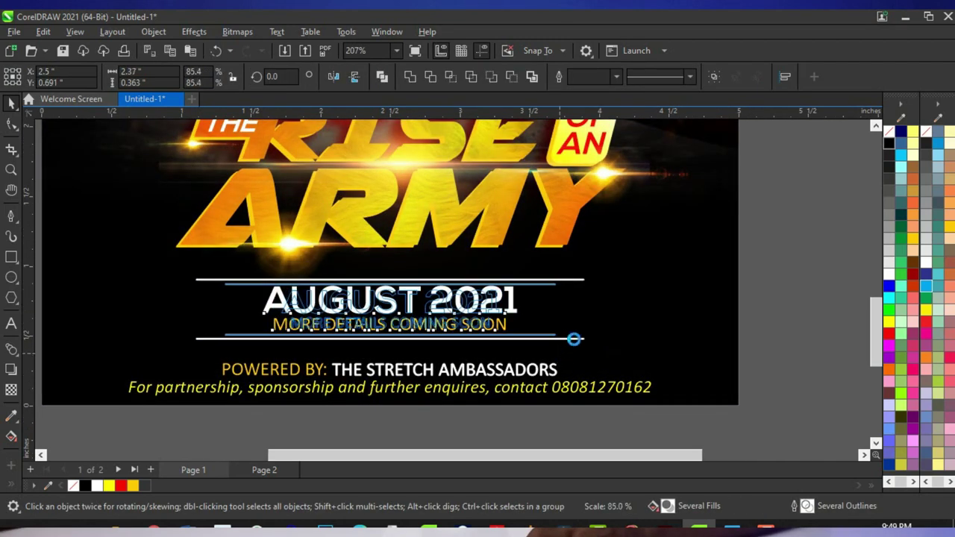
scroll(438, 367, "down", 2)
scroll(440, 371, "down", 3)
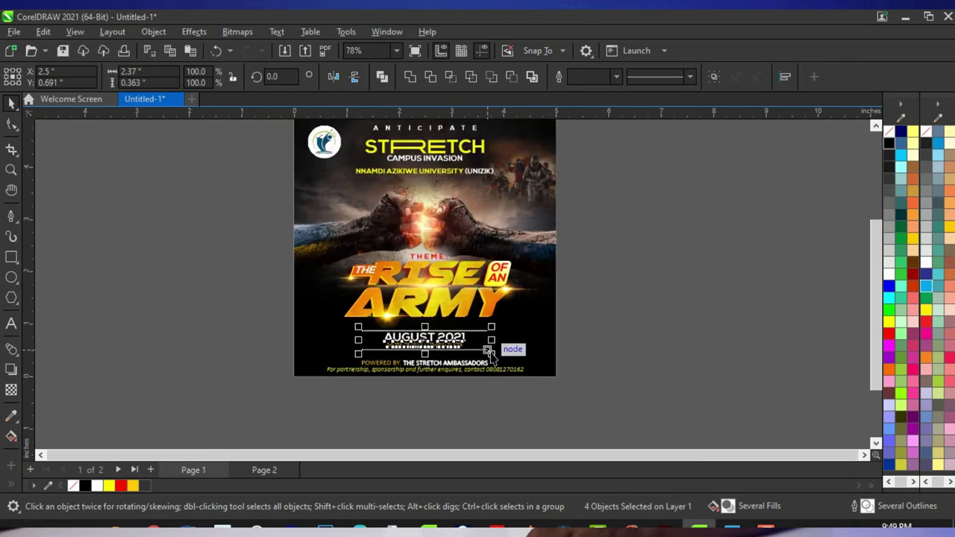
scroll(492, 343, "up", 2)
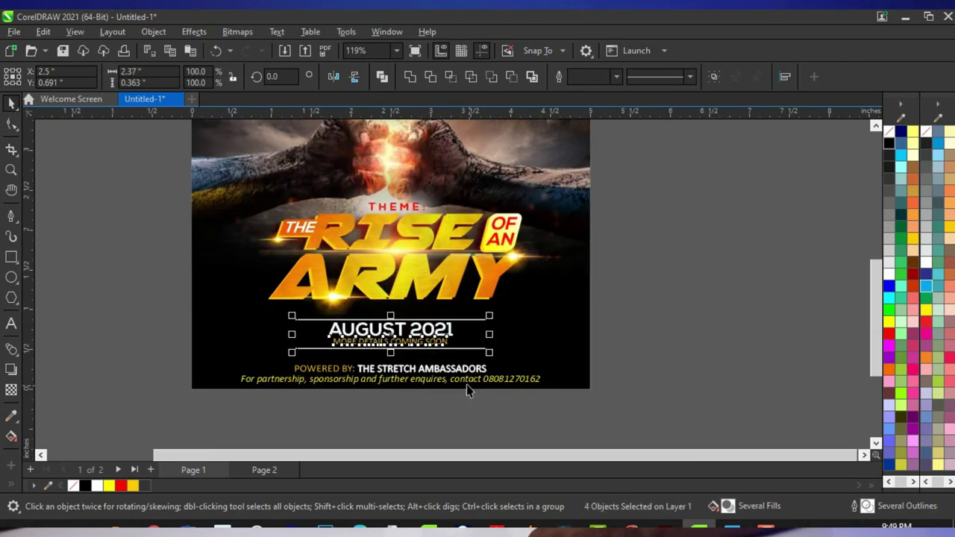
scroll(437, 386, "down", 2)
left_click(532, 379)
Review the whole poster layout on page 1, from the heading down to the contact line
scroll(429, 364, "up", 3)
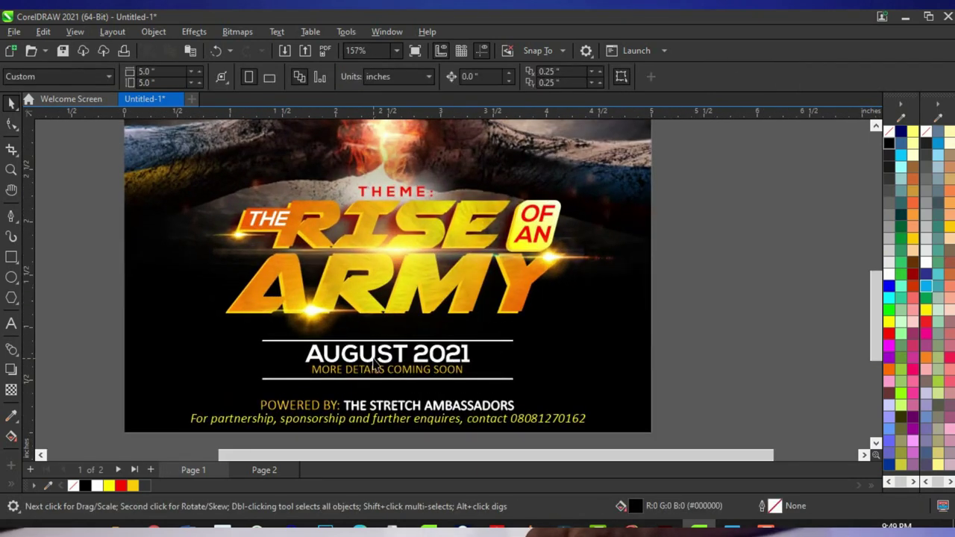
scroll(523, 345, "down", 3)
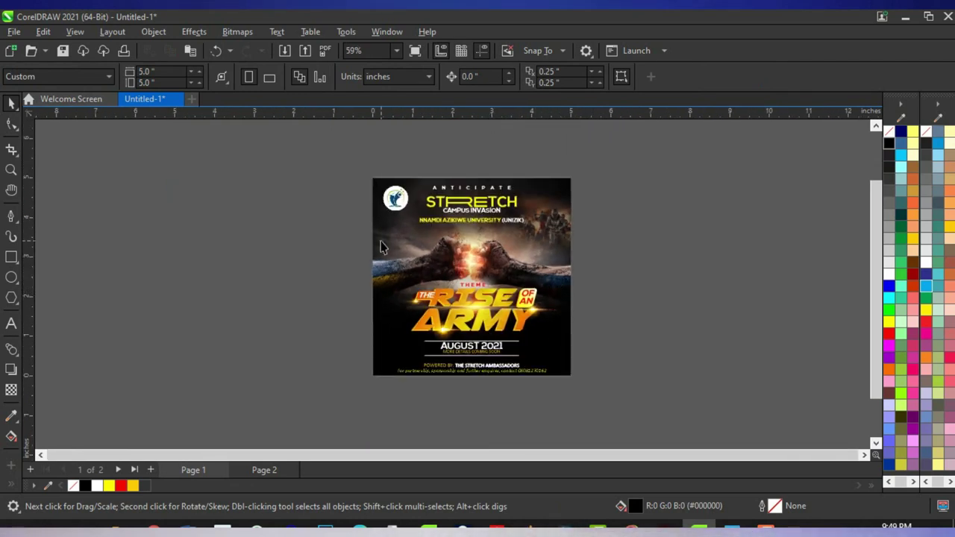
scroll(489, 238, "up", 1)
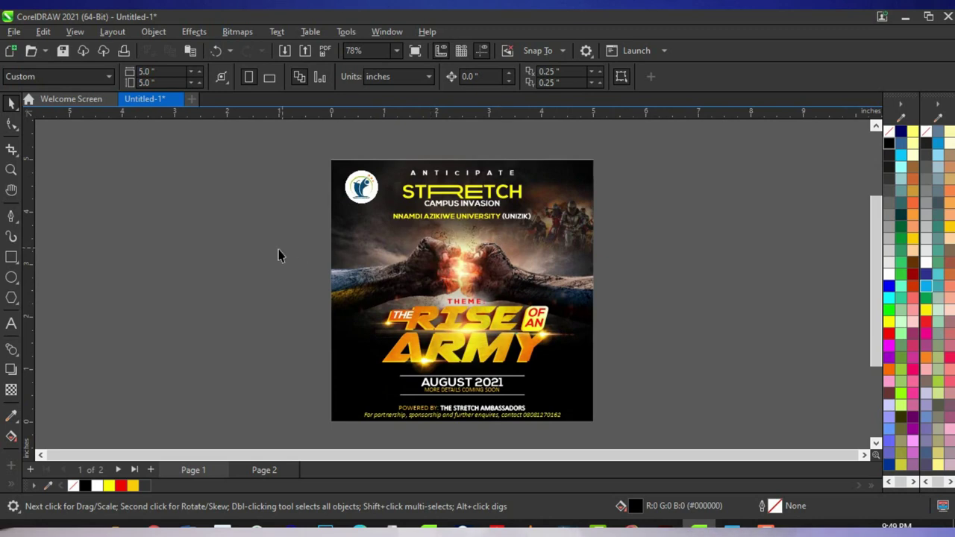
scroll(277, 255, "down", 1)
scroll(550, 314, "up", 2)
scroll(451, 237, "down", 3)
left_click(450, 236)
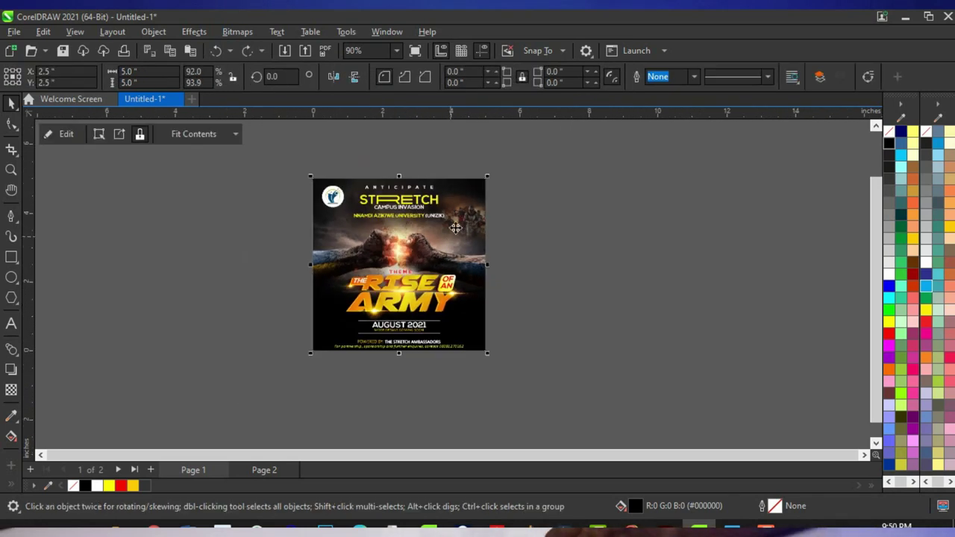
scroll(451, 236, "up", 2)
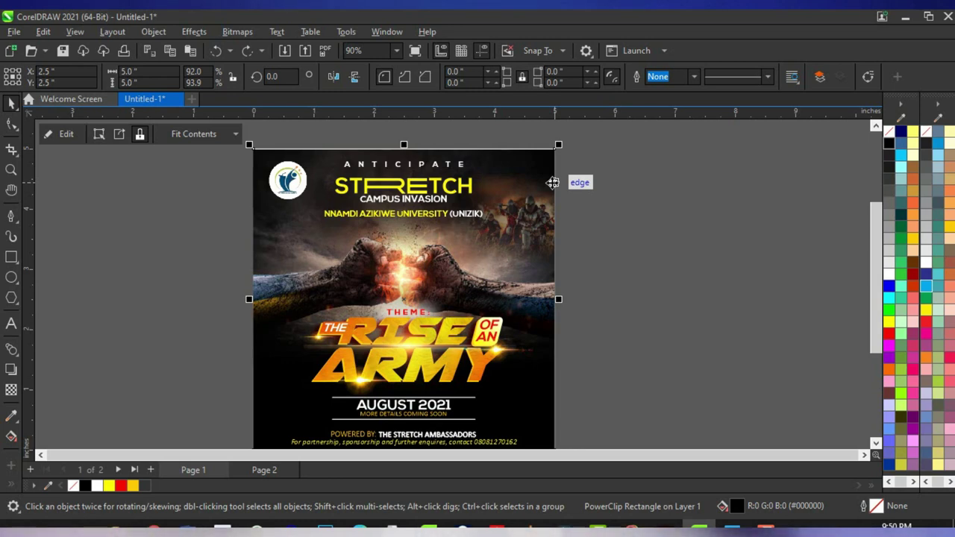
scroll(408, 227, "down", 2)
Copy all the poster objects, insert a new page after page 1, and paste the copy there
left_click_drag(569, 157, 282, 359)
left_click(490, 270)
scroll(490, 230, "up", 1)
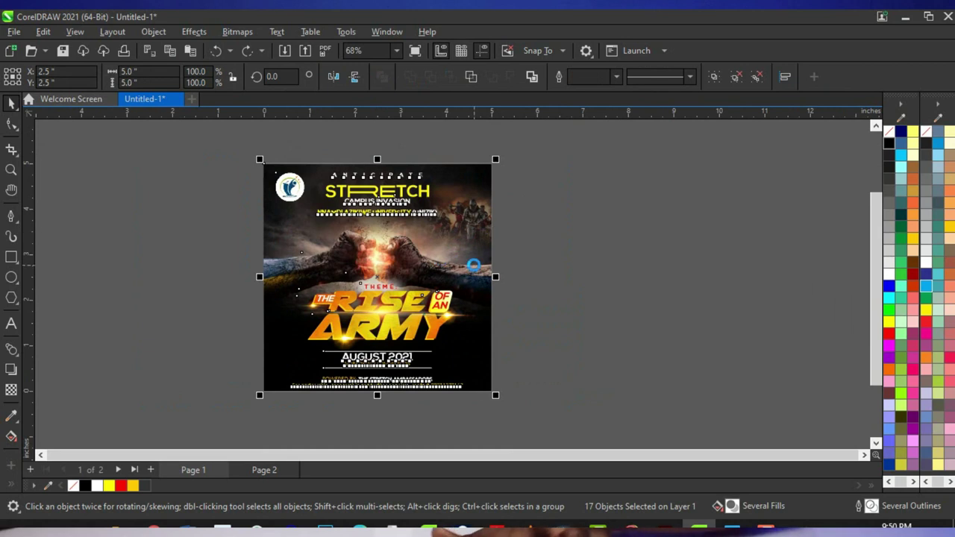
left_click(150, 470)
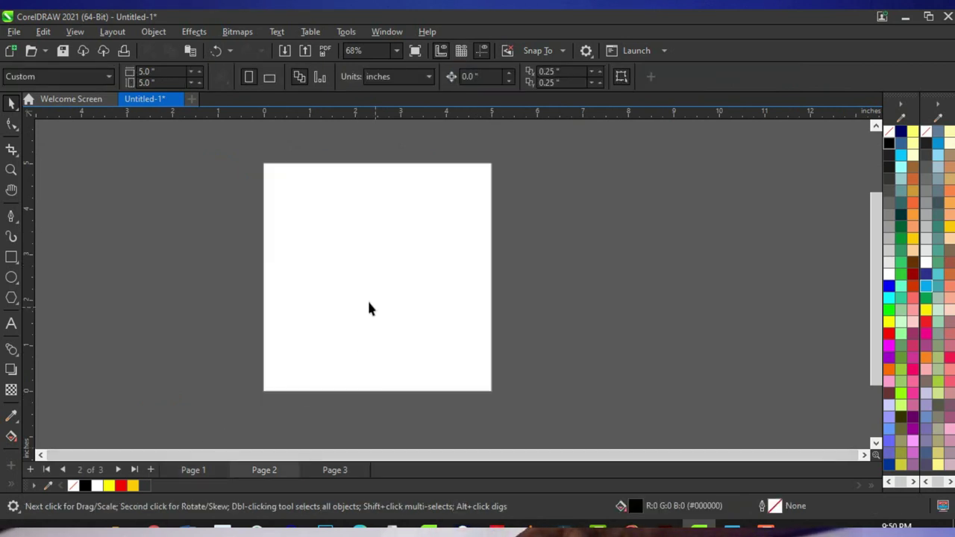
scroll(373, 314, "down", 2)
scroll(307, 288, "up", 1)
scroll(396, 332, "up", 1)
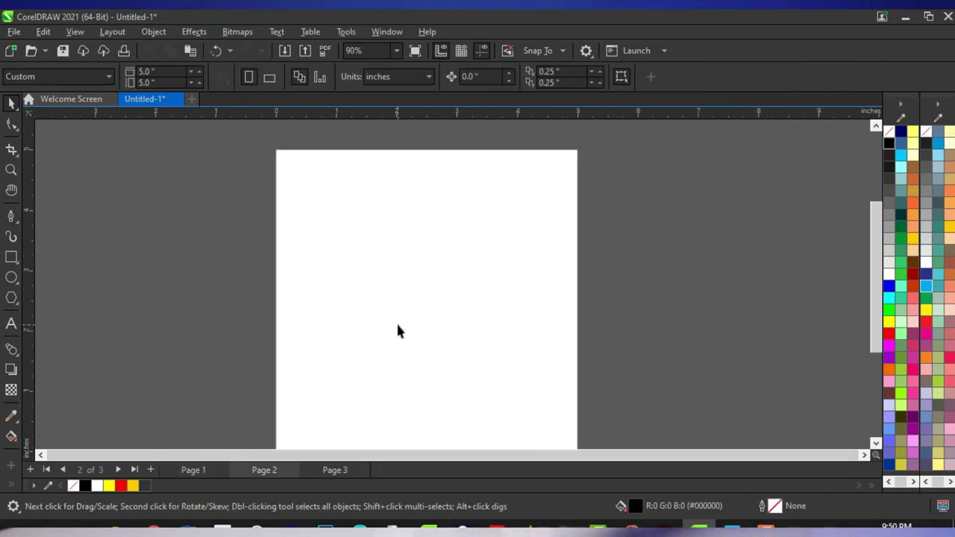
scroll(396, 330, "down", 2)
key("ctrl+v")
scroll(402, 328, "up", 1)
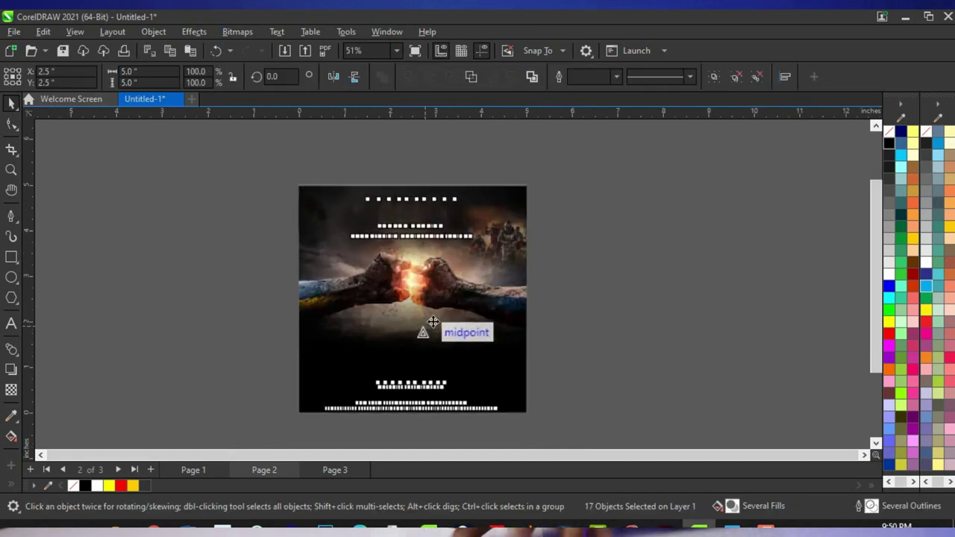
left_click(535, 259)
scroll(533, 257, "up", 1)
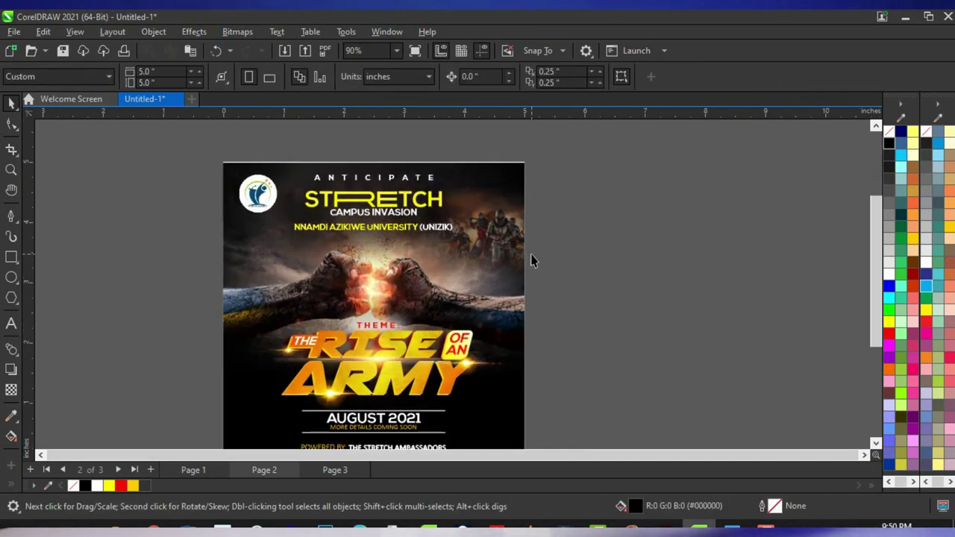
left_click(199, 470)
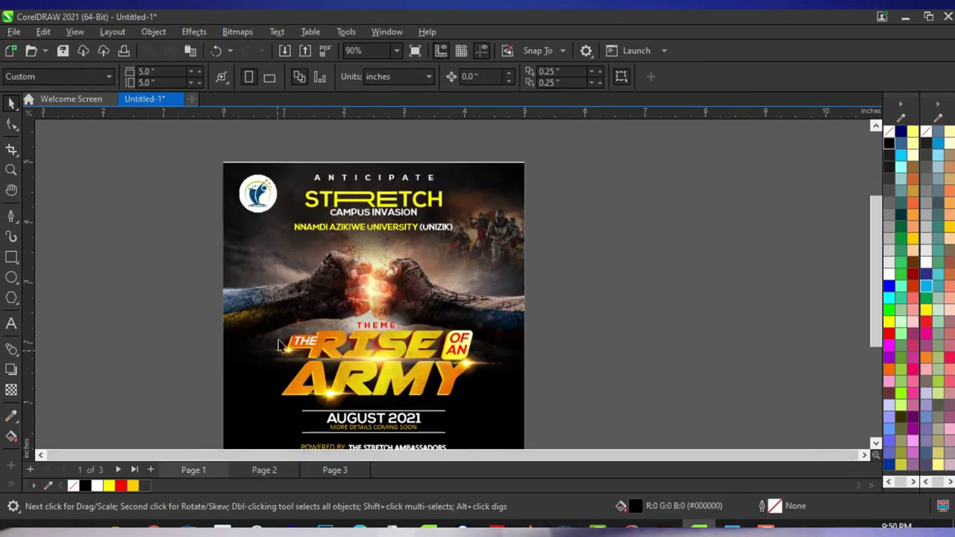
left_click(250, 470)
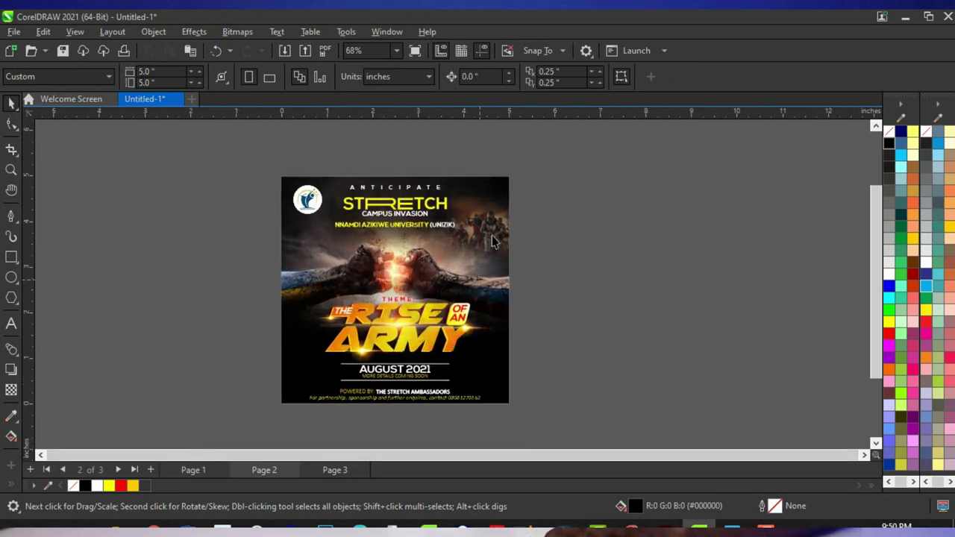
Try moving the background image off the page 2 artwork and undo the move
left_click(494, 220)
scroll(498, 224, "up", 1)
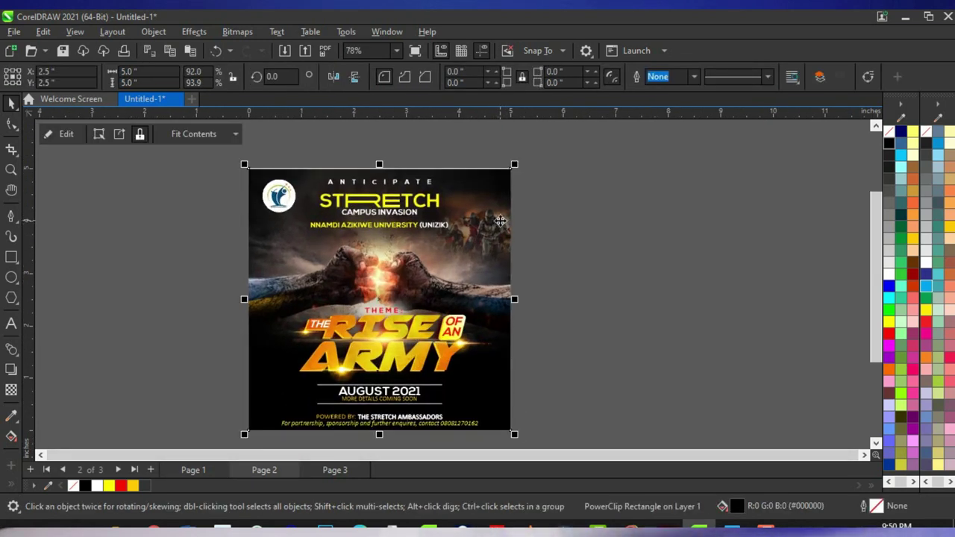
left_click_drag(484, 238, 776, 228)
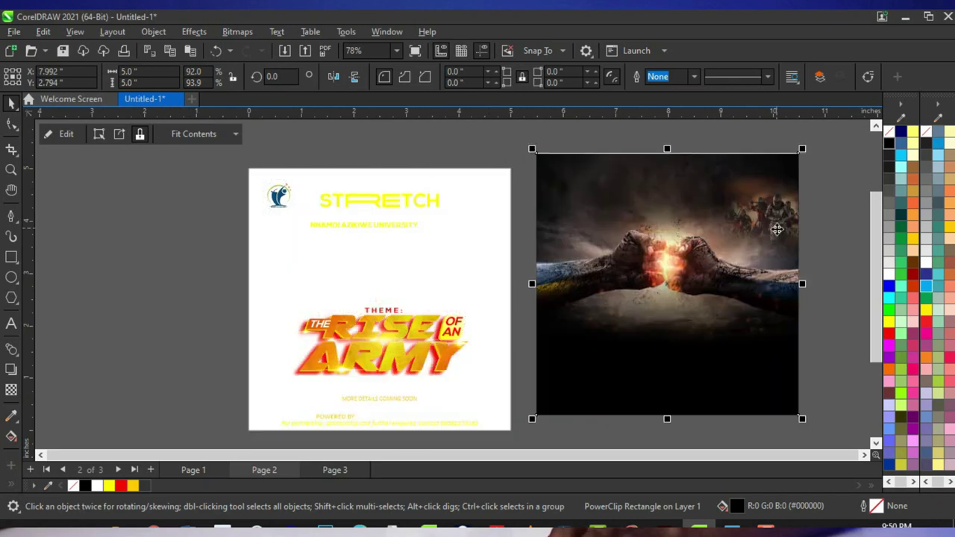
key("ctrl+z")
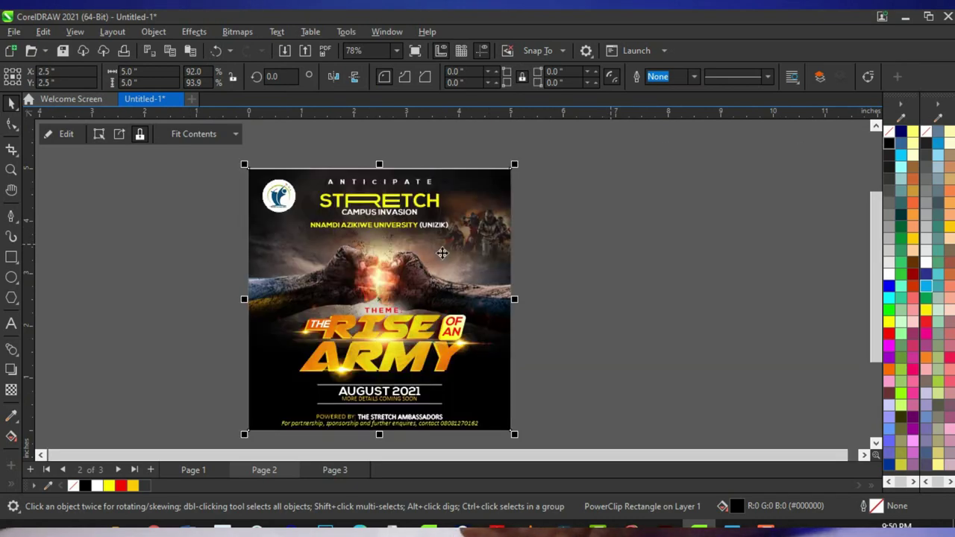
Convert the page 2 background PowerClip to a 300 dpi RGB Color (24-bit) bitmap with anti-aliasing and a transparent background
scroll(485, 179, "up", 2)
left_click(245, 30)
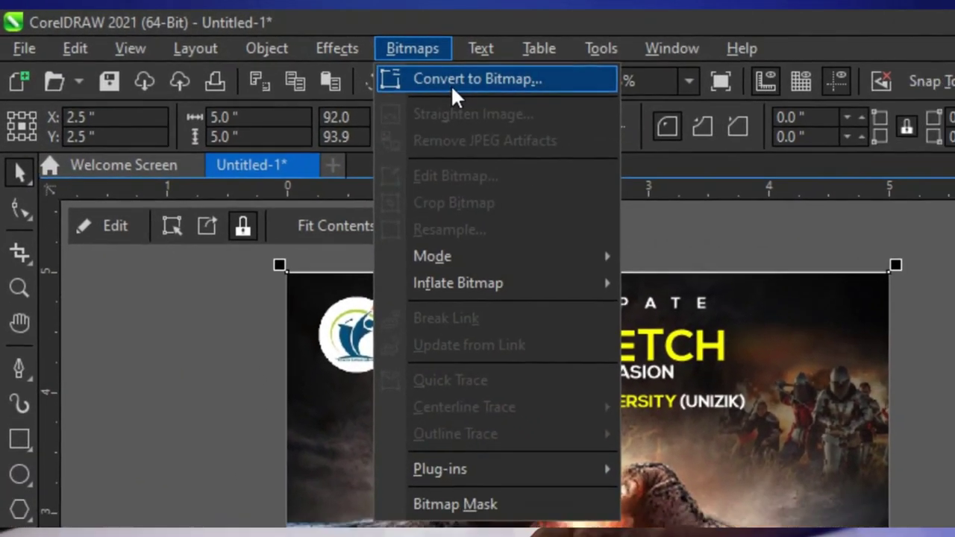
left_click(510, 90)
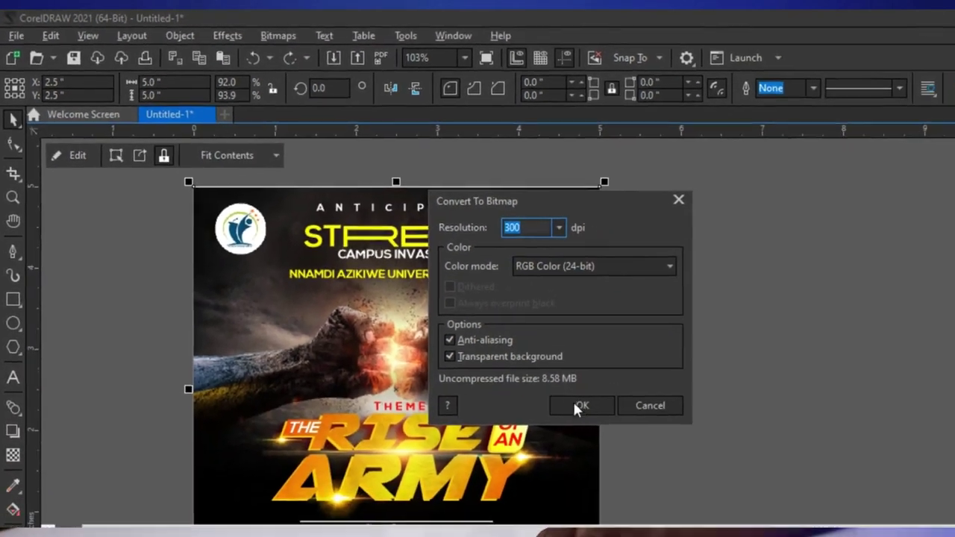
left_click(579, 405)
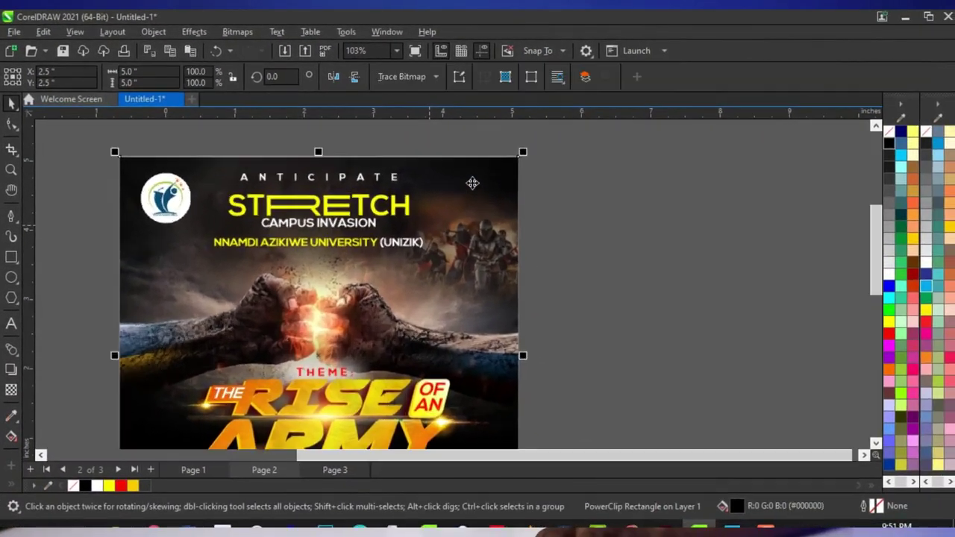
Start the Add Noise effect on the background bitmap and examine the uniform, intensity-mode noise in the preview
scroll(507, 196, "up", 1)
scroll(507, 196, "down", 1)
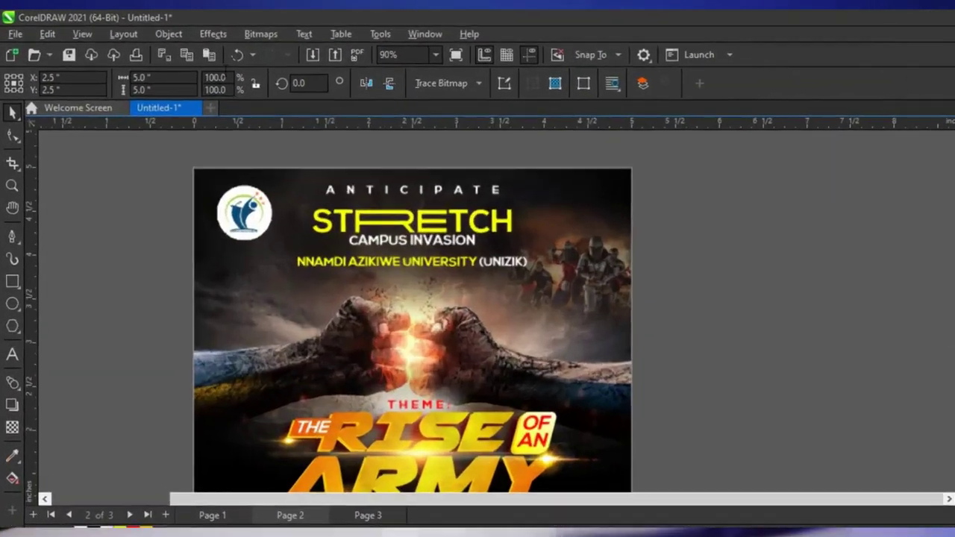
left_click(193, 31)
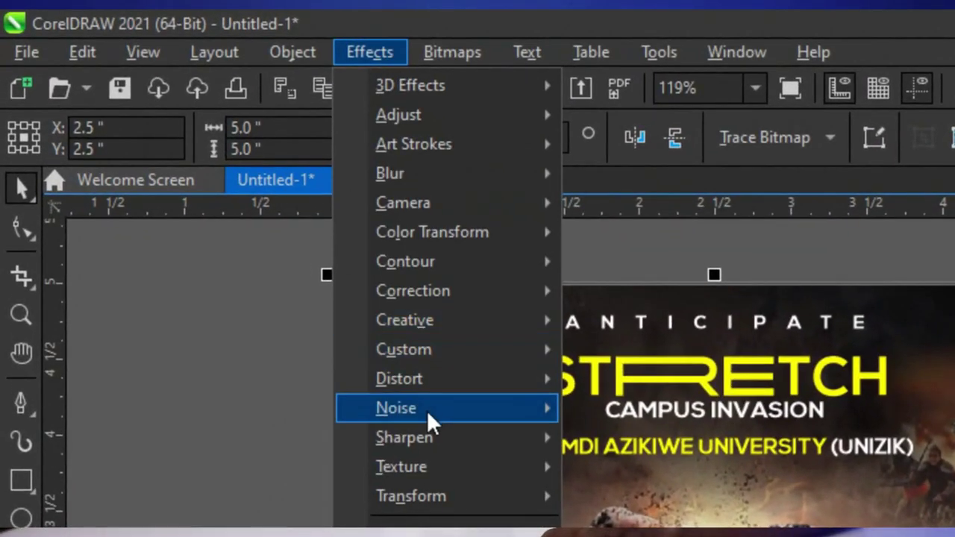
mouse_move(427, 410)
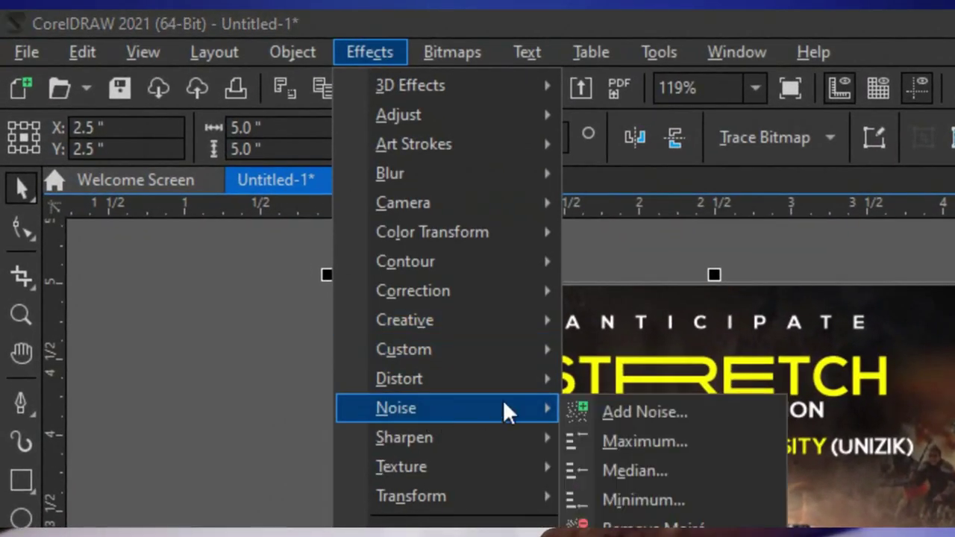
left_click(636, 412)
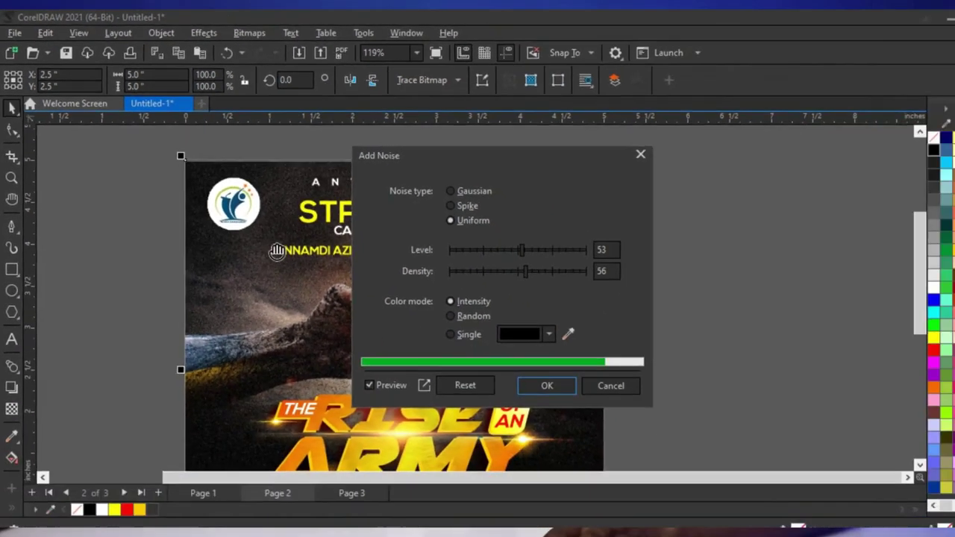
scroll(257, 304, "up", 2)
scroll(211, 336, "up", 3)
scroll(209, 344, "down", 3)
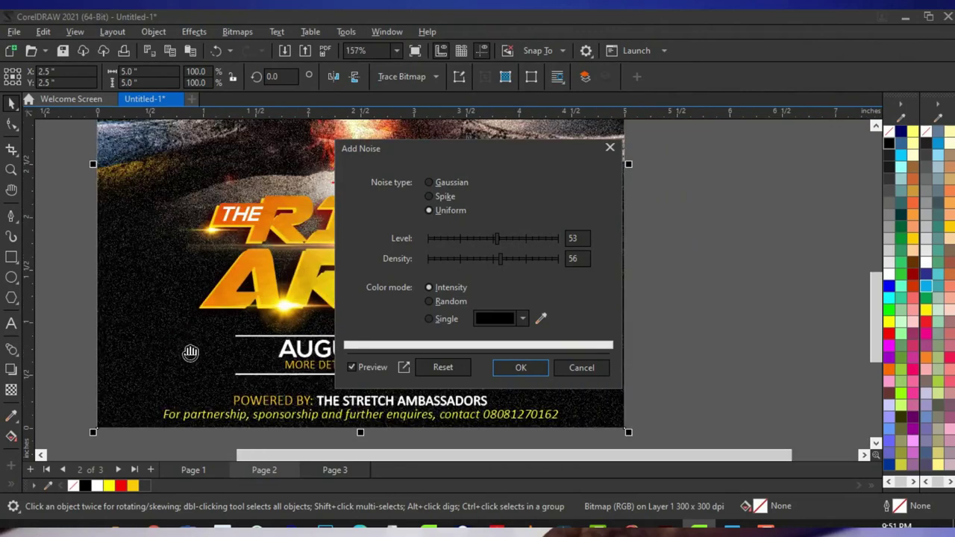
Try a noise level and density of 50, reduce both to 40, and check the grain around ARMY and the date block
left_click(494, 258)
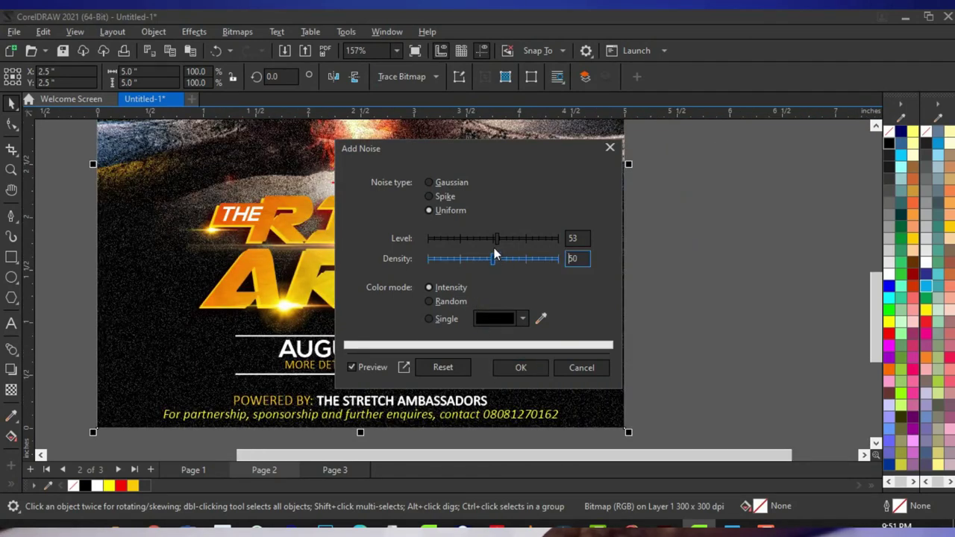
left_click(495, 239)
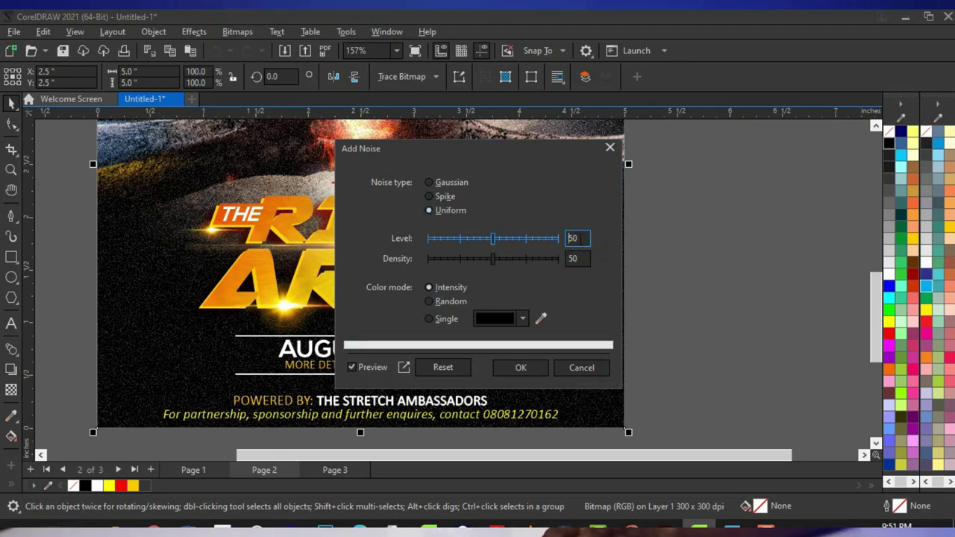
left_click(482, 239)
left_click(480, 258)
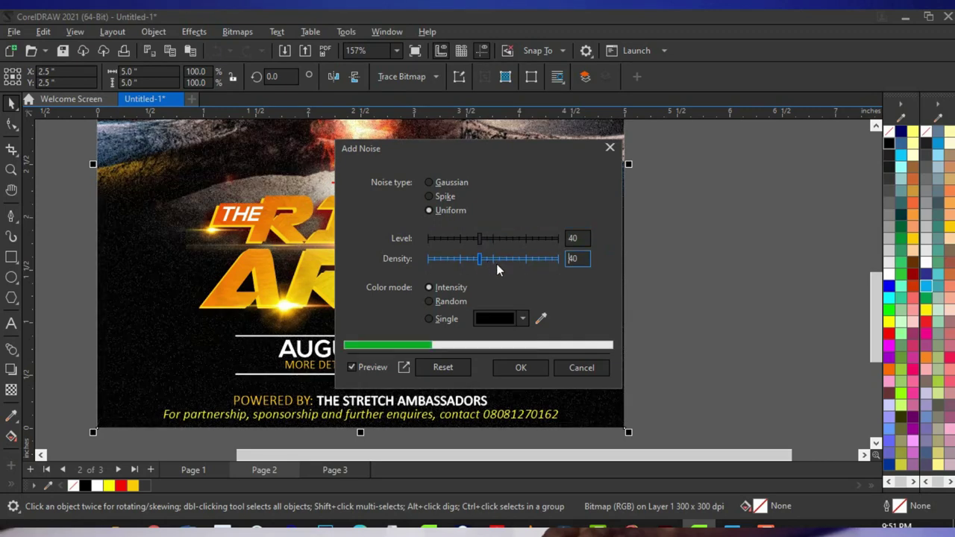
scroll(246, 304, "down", 2)
scroll(211, 298, "down", 1)
scroll(263, 279, "up", 2)
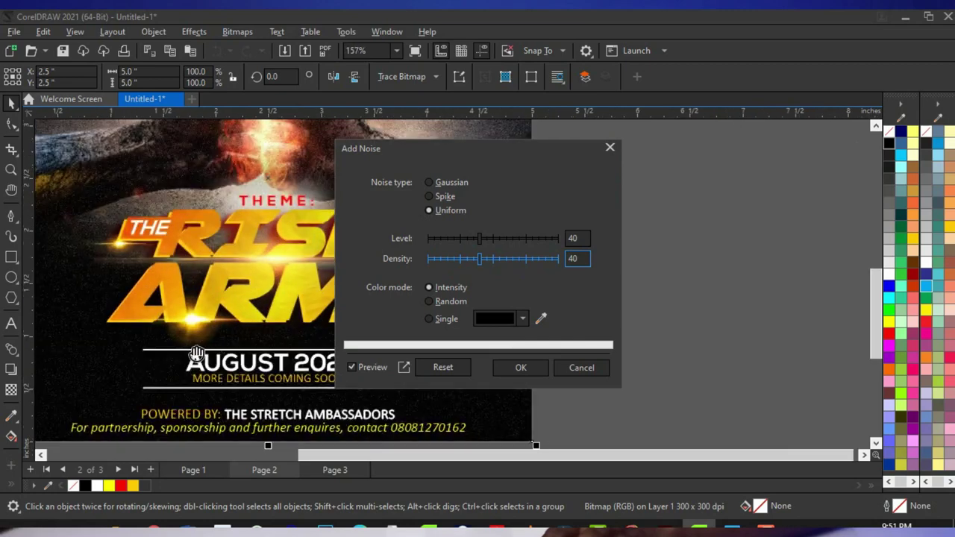
scroll(88, 342, "up", 1)
scroll(173, 336, "down", 1)
scroll(220, 316, "up", 2)
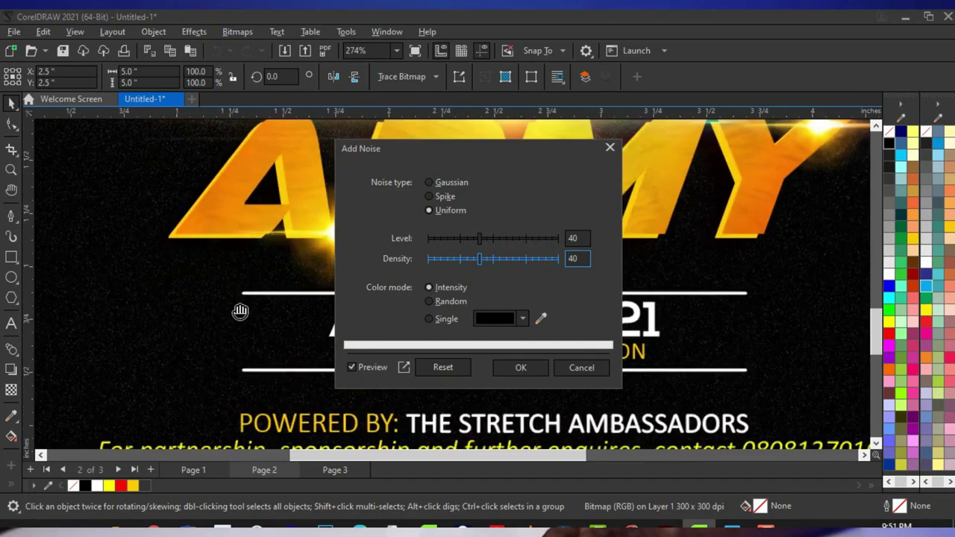
Set the noise level and density to 45, apply the effect to the background bitmap, and deselect it
left_click(489, 239)
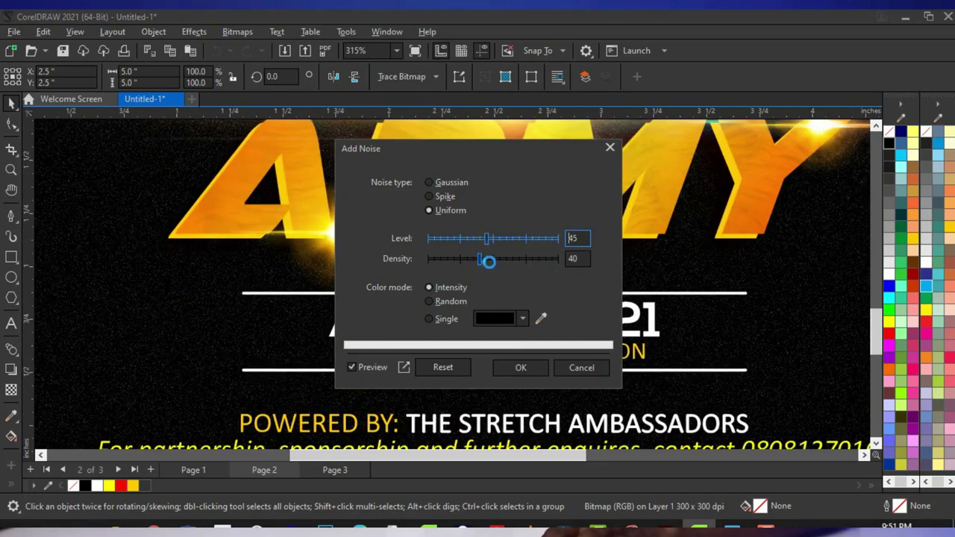
left_click(487, 259)
scroll(171, 311, "down", 2)
scroll(115, 333, "up", 3)
scroll(262, 296, "down", 4)
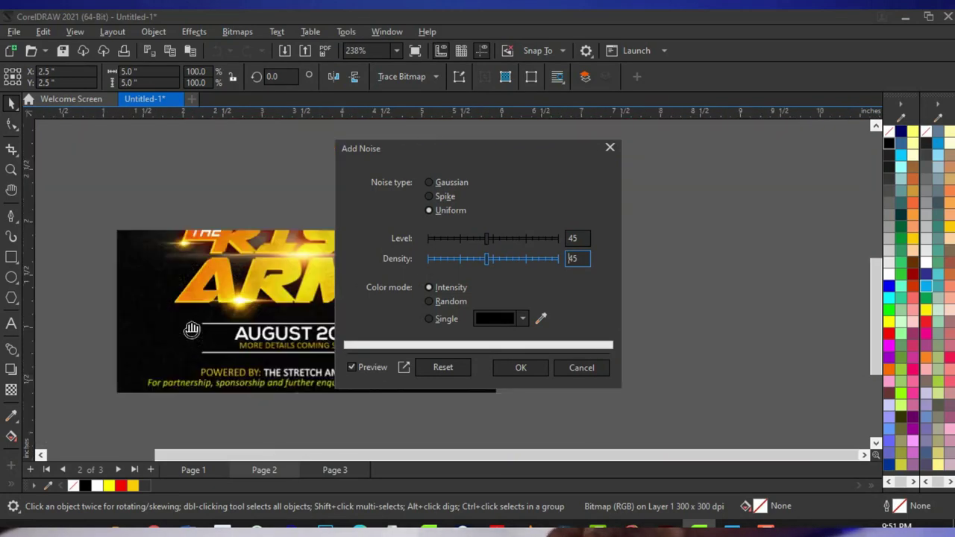
scroll(214, 185, "up", 3)
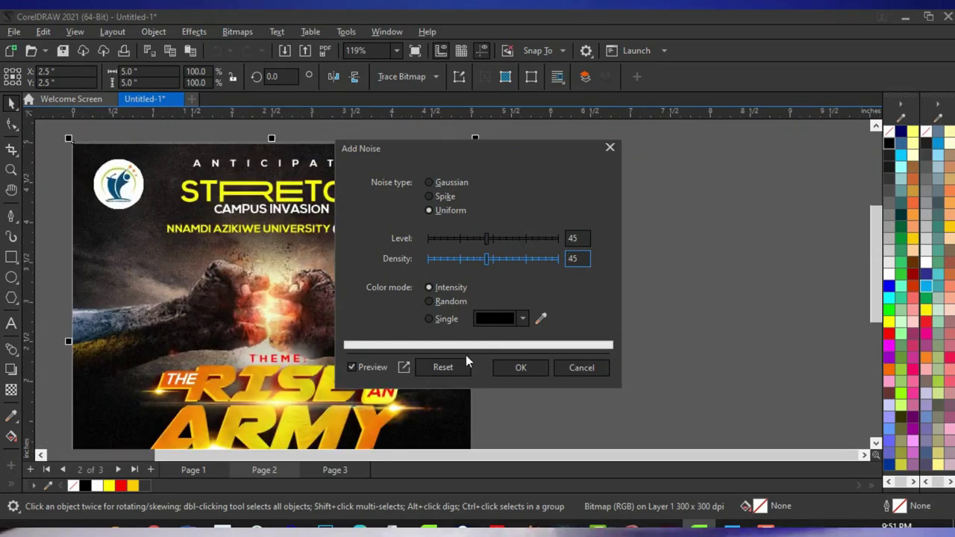
left_click(510, 367)
scroll(528, 263, "down", 2)
left_click(528, 263)
Review the finished page 2 poster with its background grain, ending in a full-screen preview
scroll(299, 302, "down", 1)
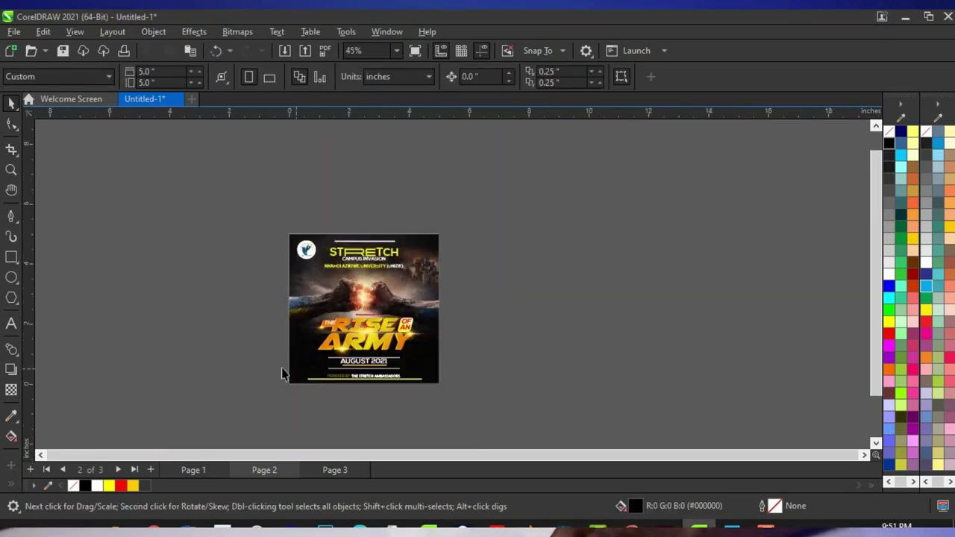
scroll(285, 373, "up", 1)
scroll(415, 256, "up", 1)
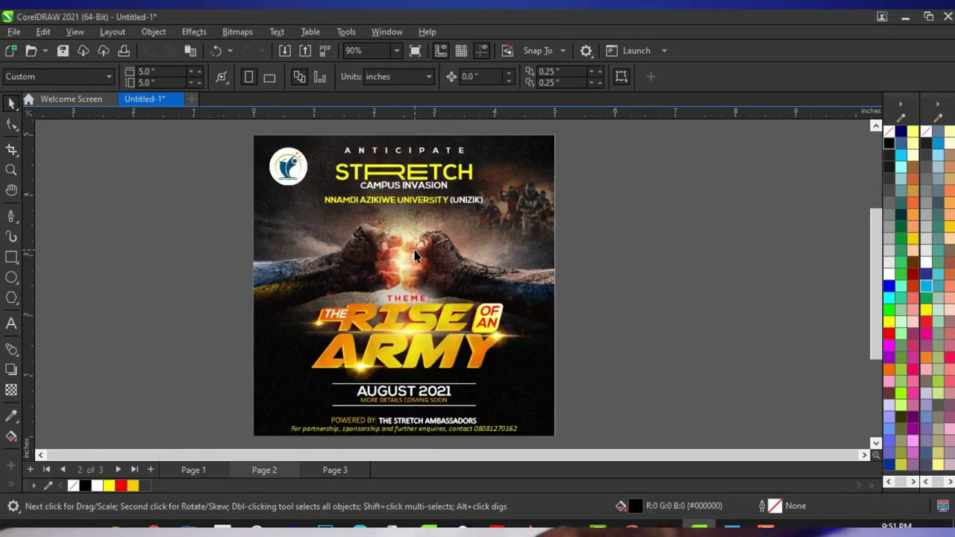
key("z")
left_click(147, 77)
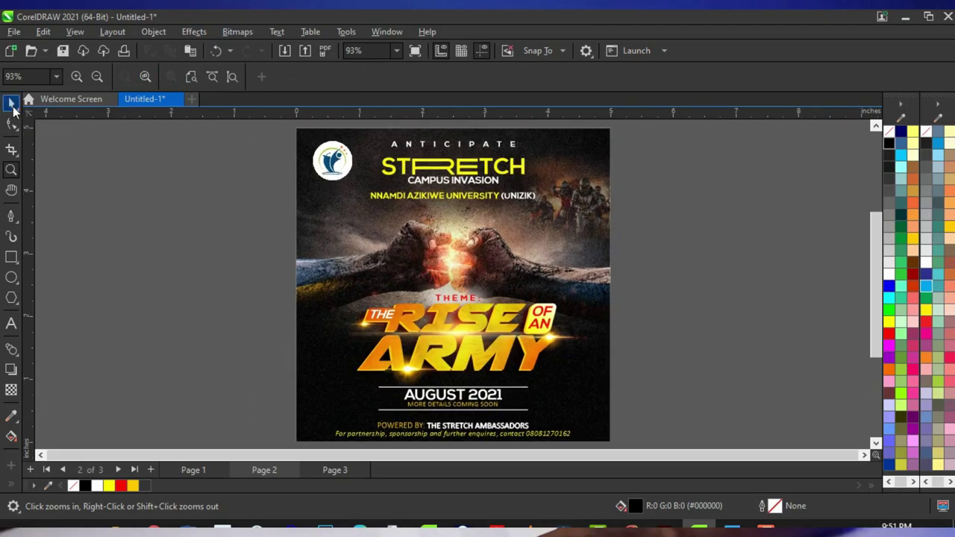
left_click(11, 104)
right_click(146, 153)
left_click(194, 165)
key("F9")
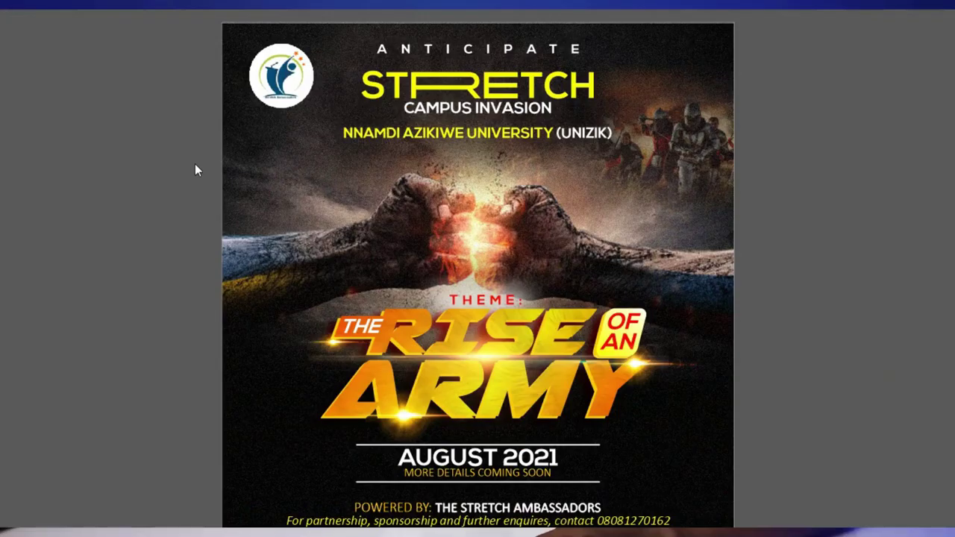